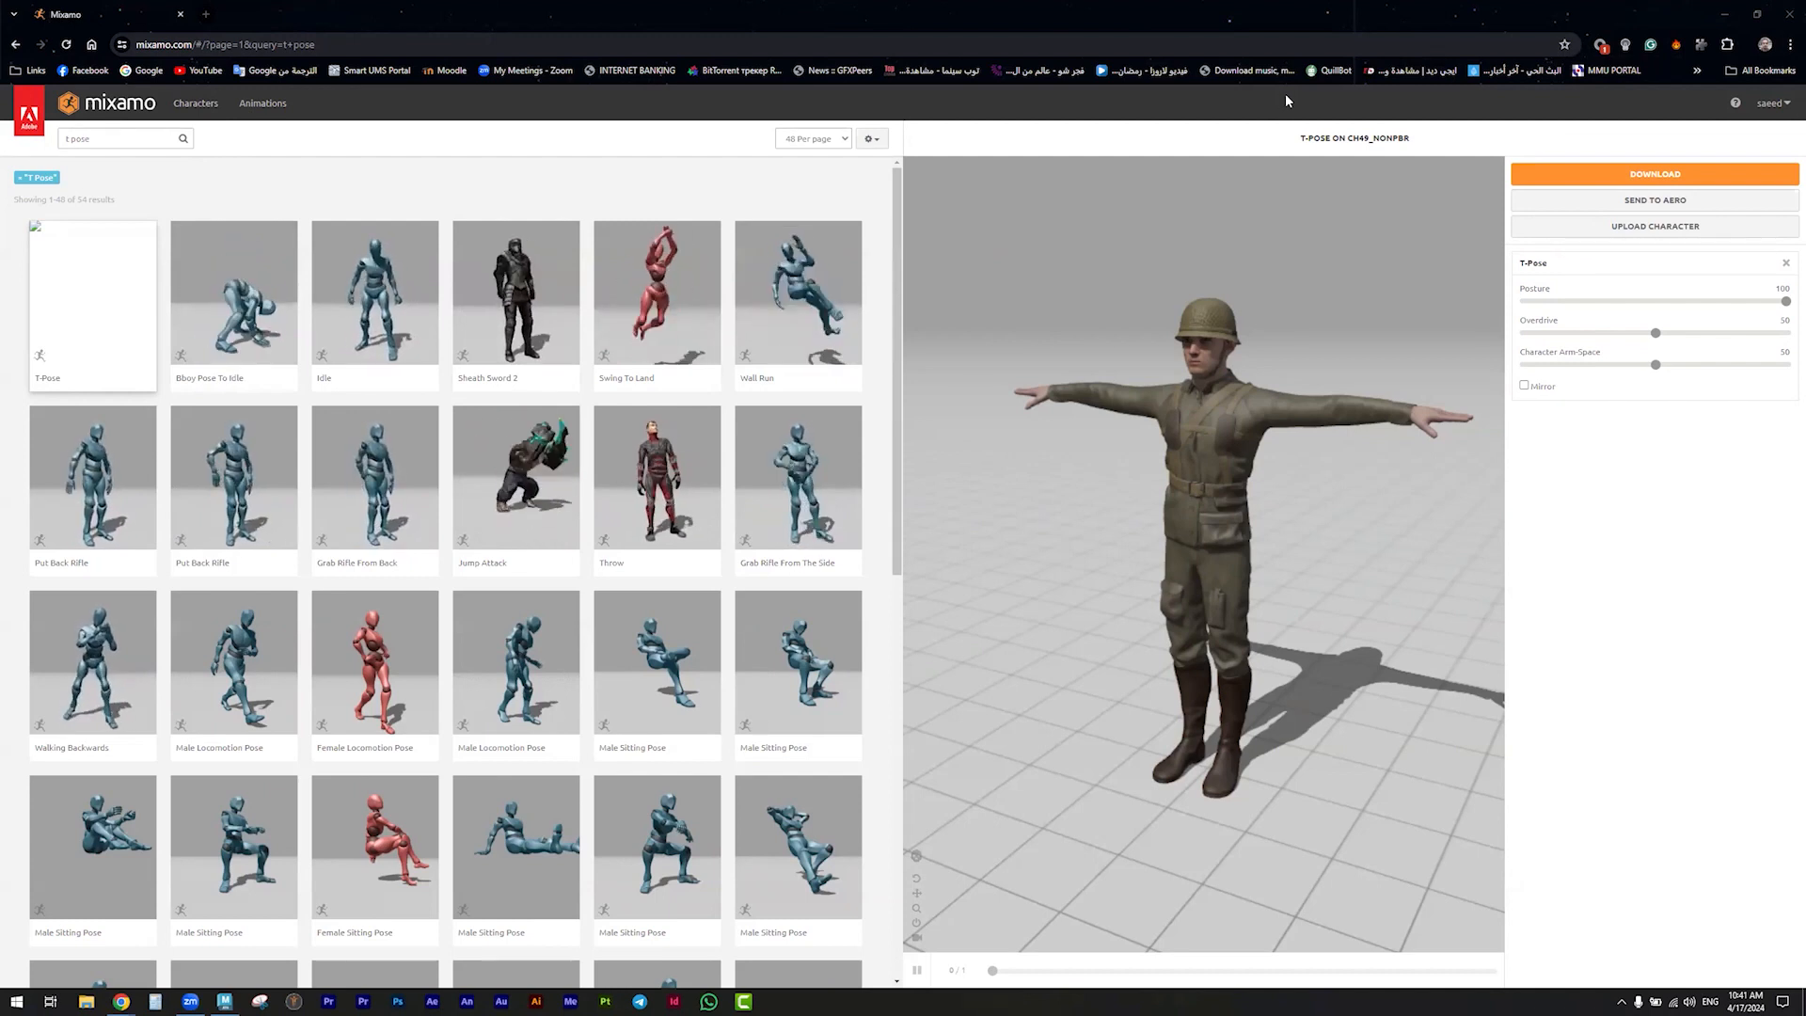
- Switch to Maya and import the Ch49_nonPBR.fbx soldier character into the empty scene
click(1724, 14)
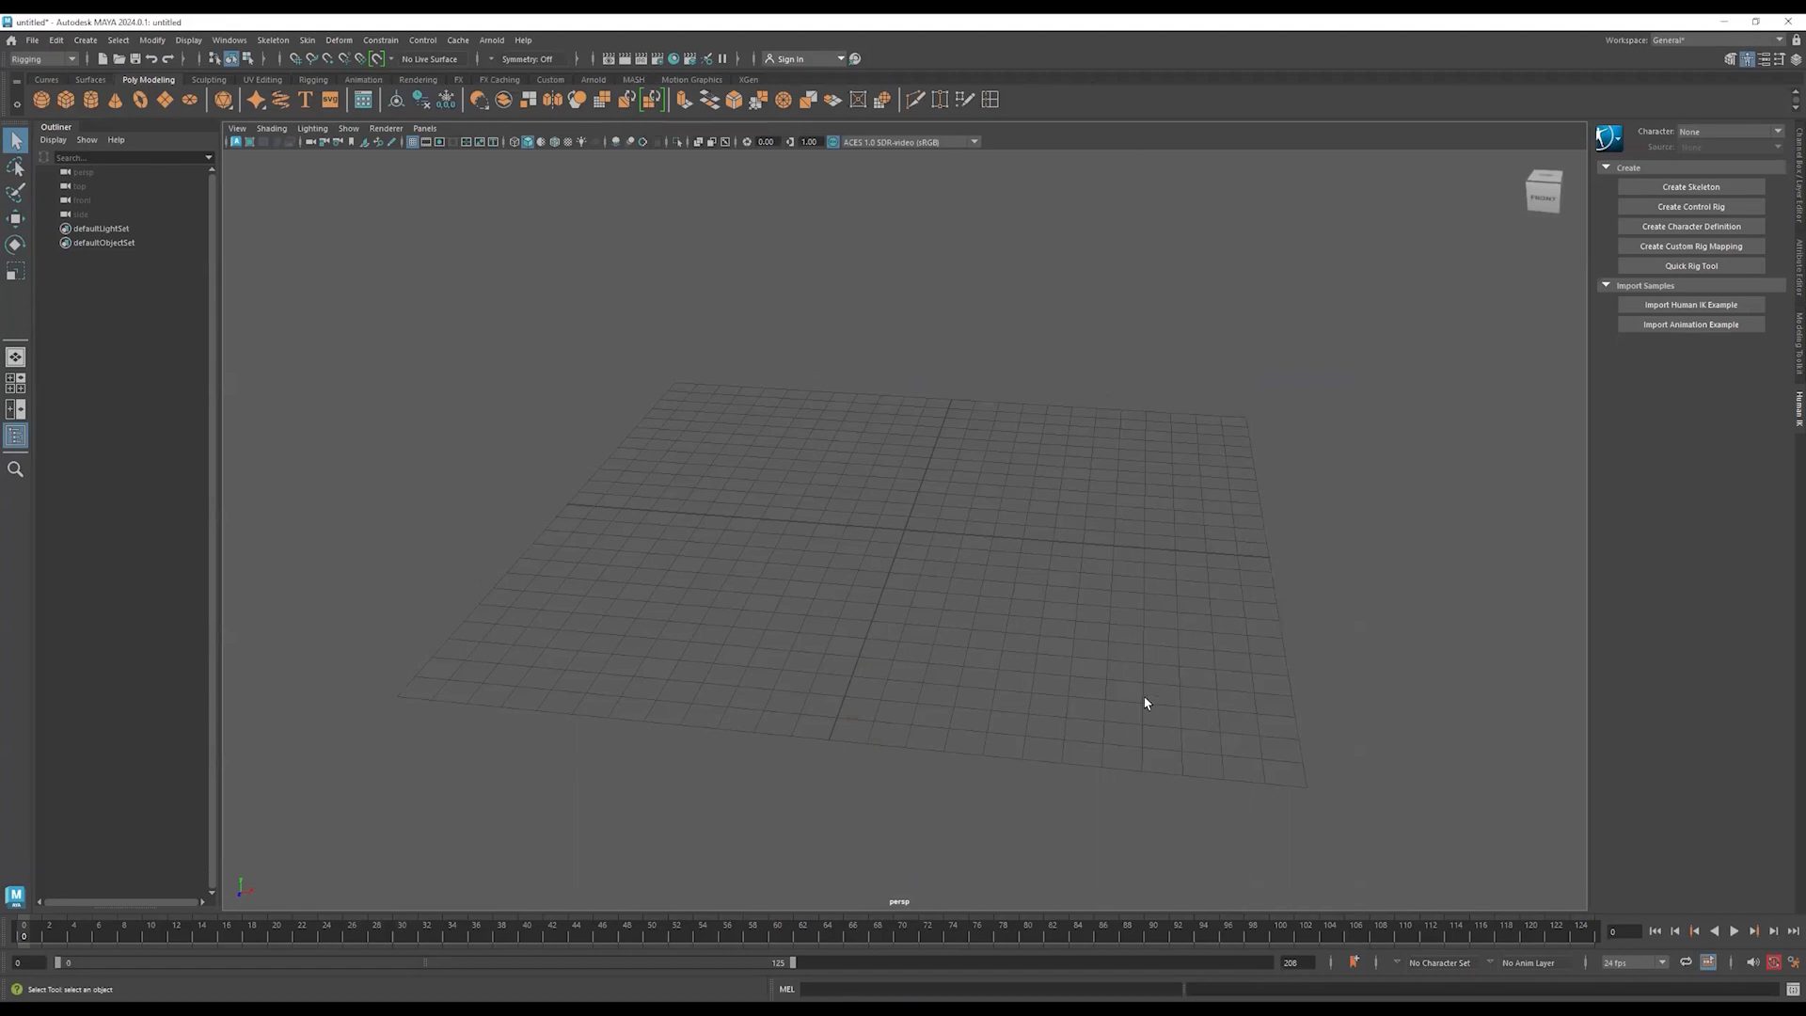
alt+drag(874, 459, 890, 503)
click(32, 39)
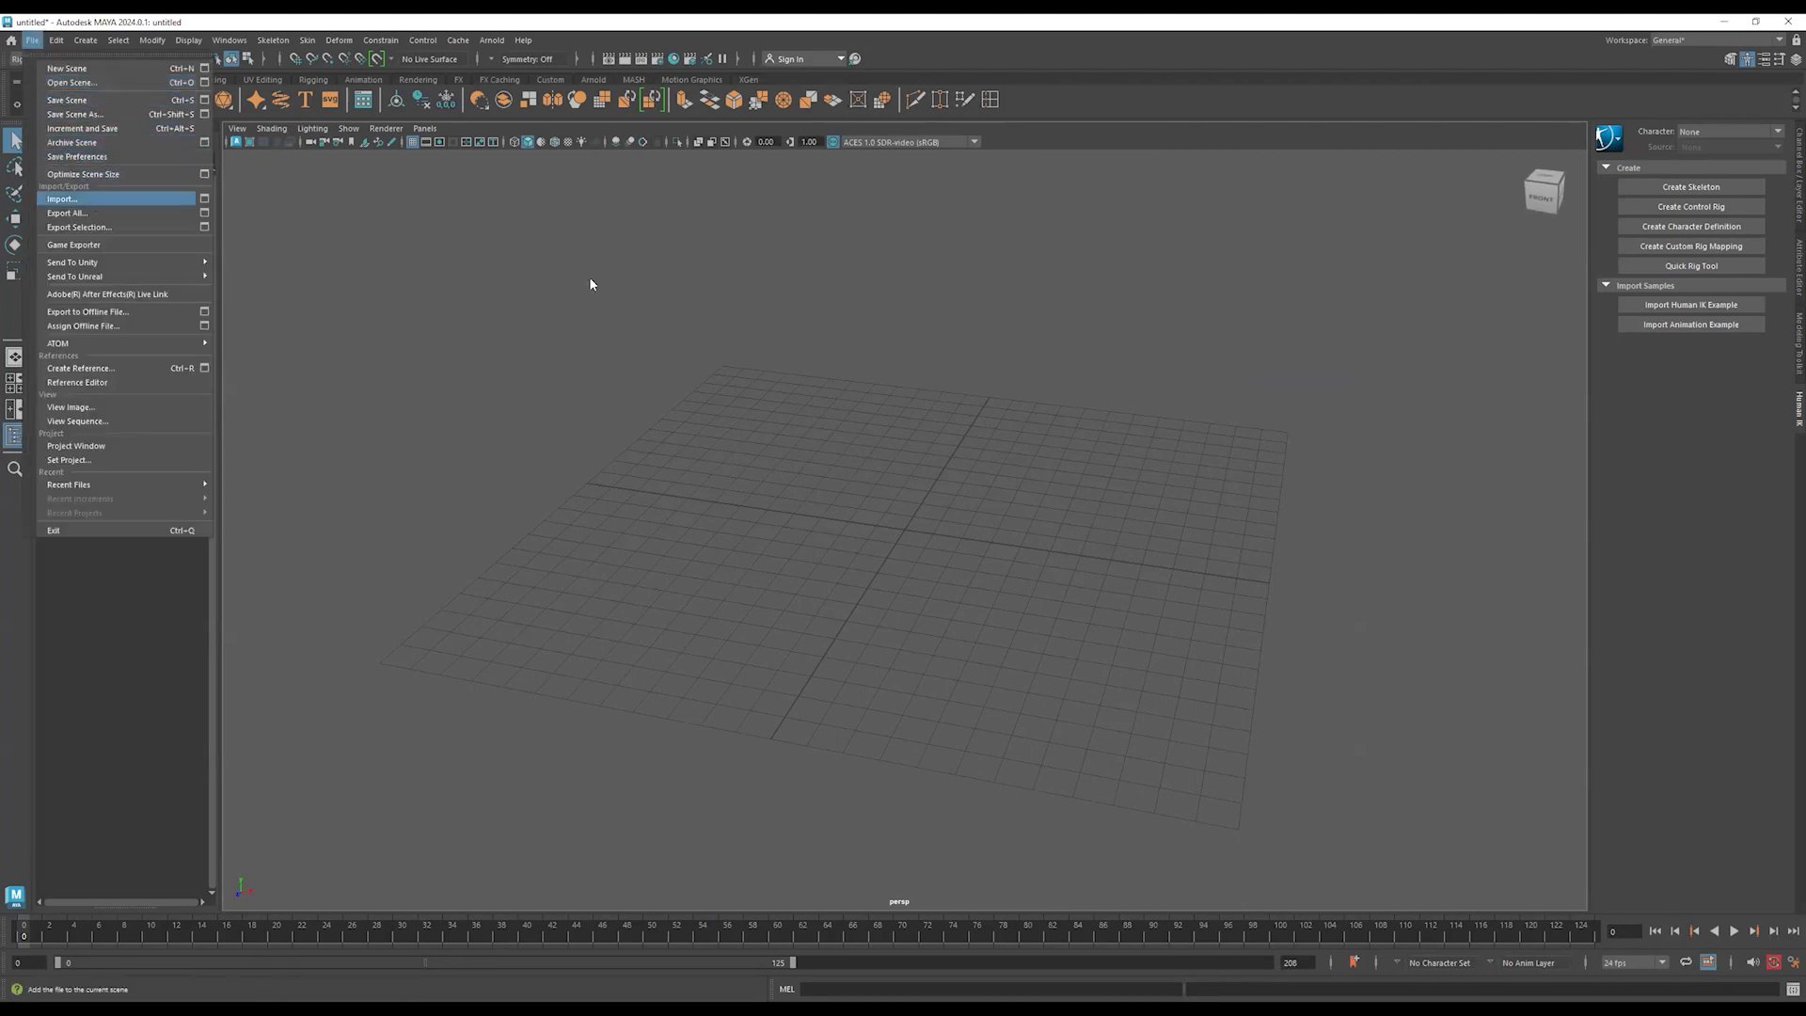
click(337, 271)
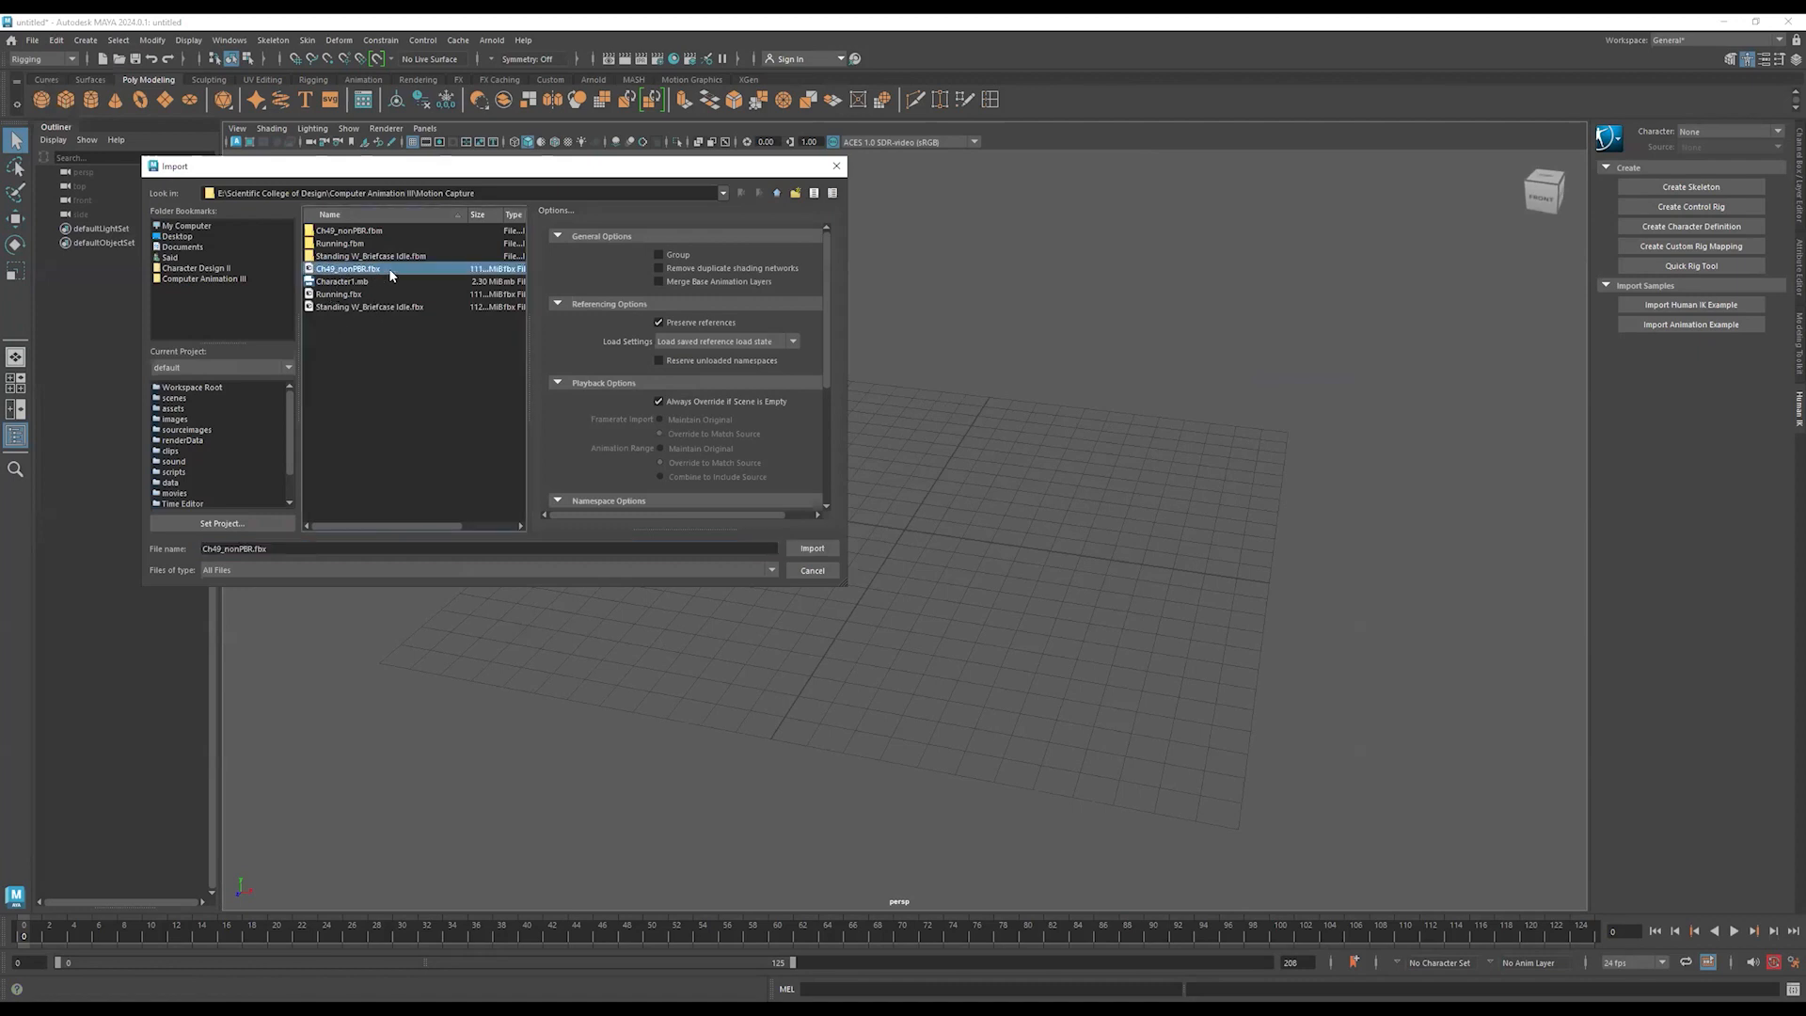
double_click(336, 274)
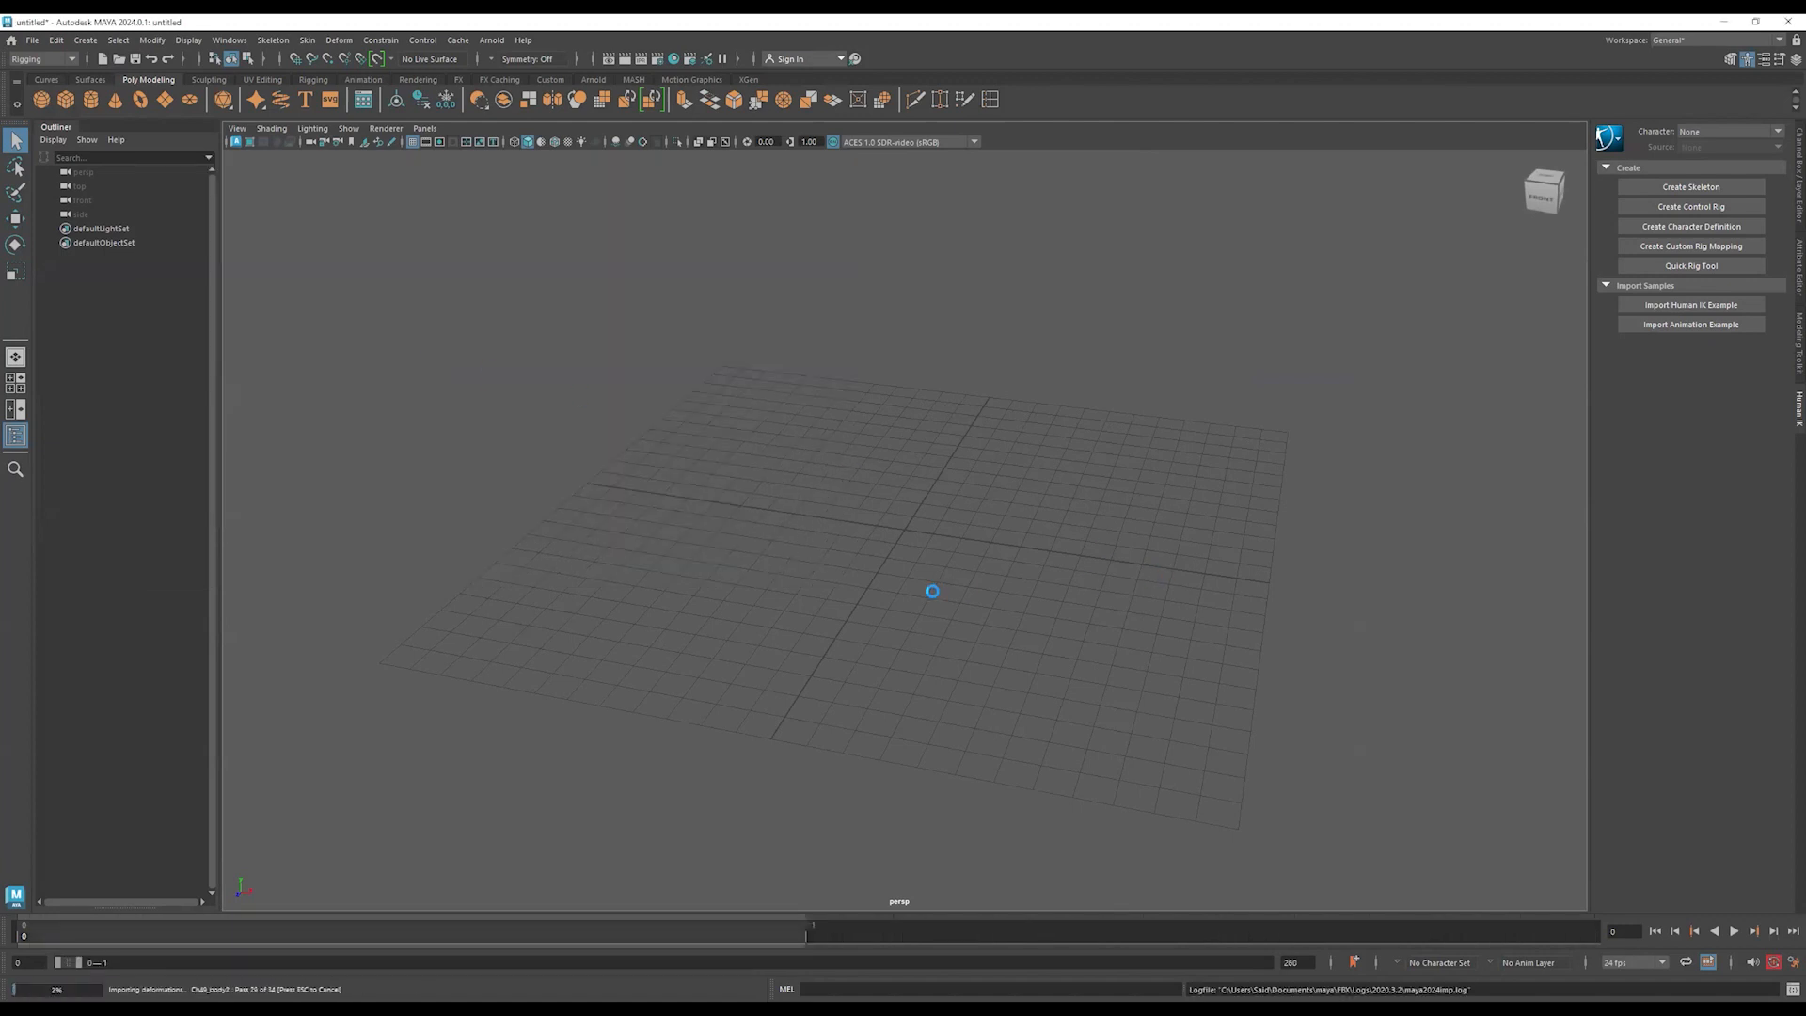
scroll(931, 595, down, 10)
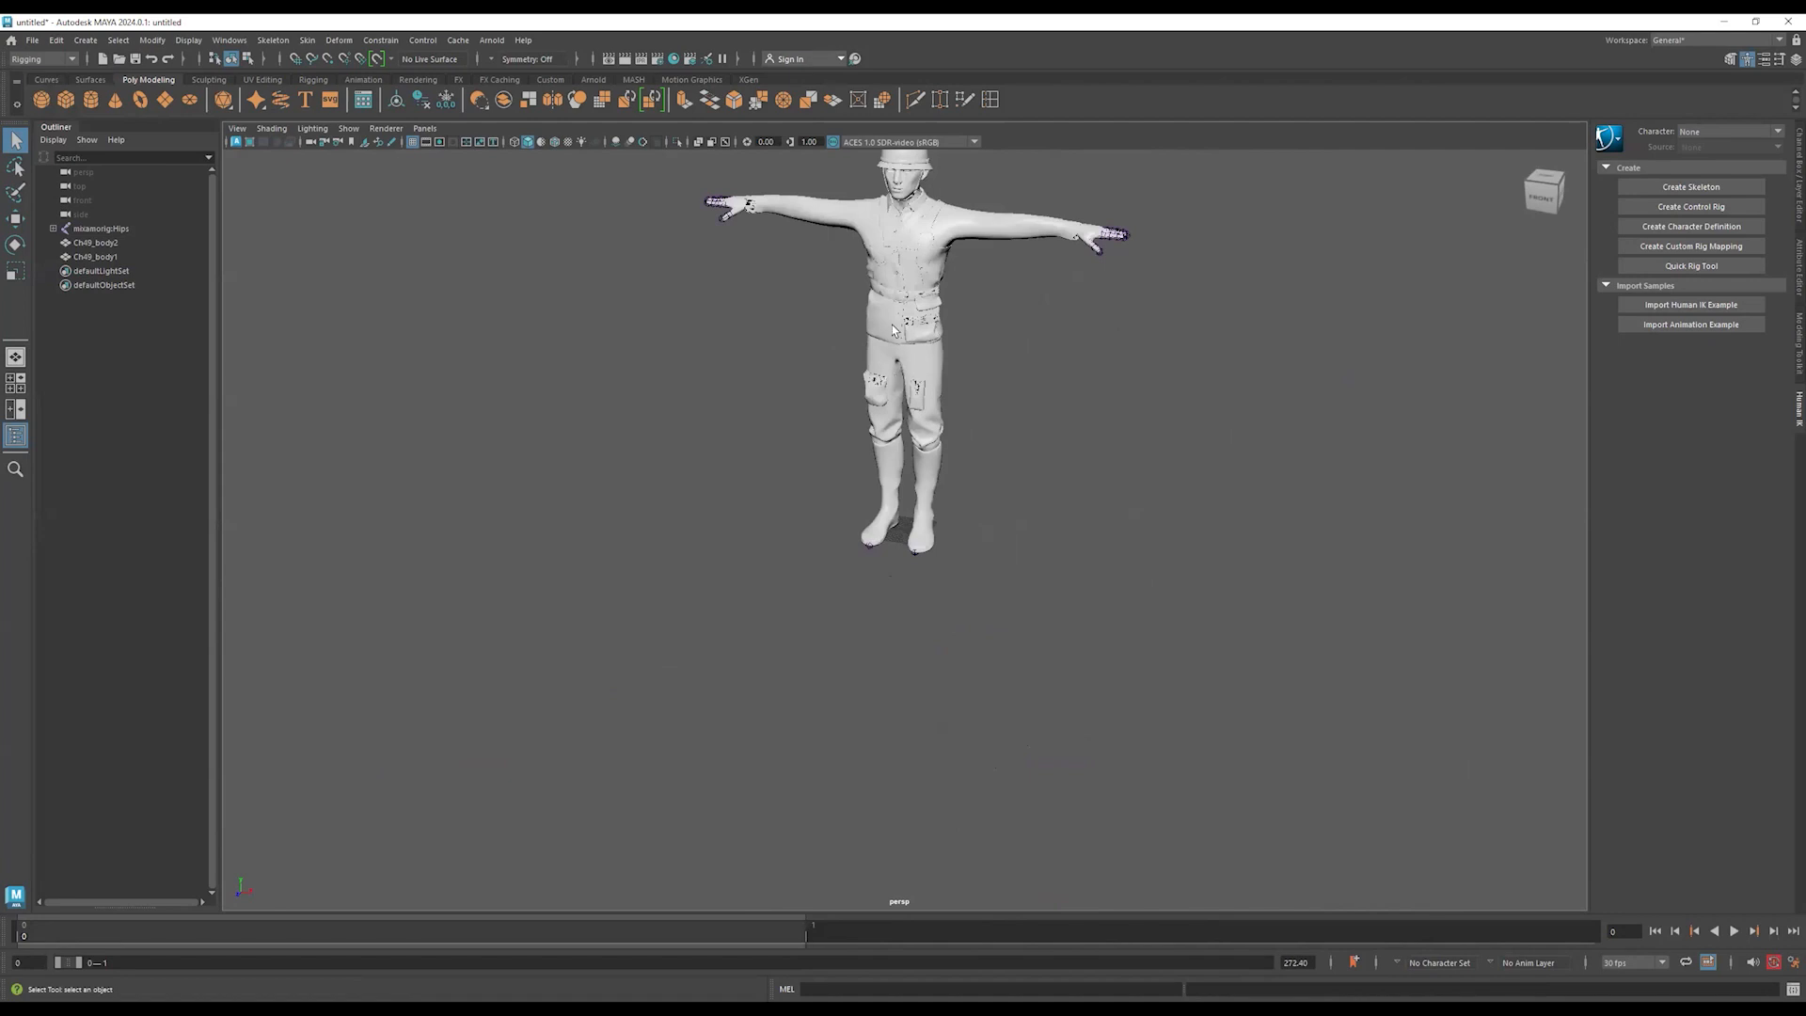
- Select the imported character's mixamorig:Hips skeleton and show the viewport in wireframe so its joints can be seen
alt+drag(893, 331, 952, 289)
alt+middle_drag(951, 290, 968, 460)
click(100, 228)
alt+middle_drag(938, 621, 857, 563)
alt+right_drag(633, 521, 715, 507)
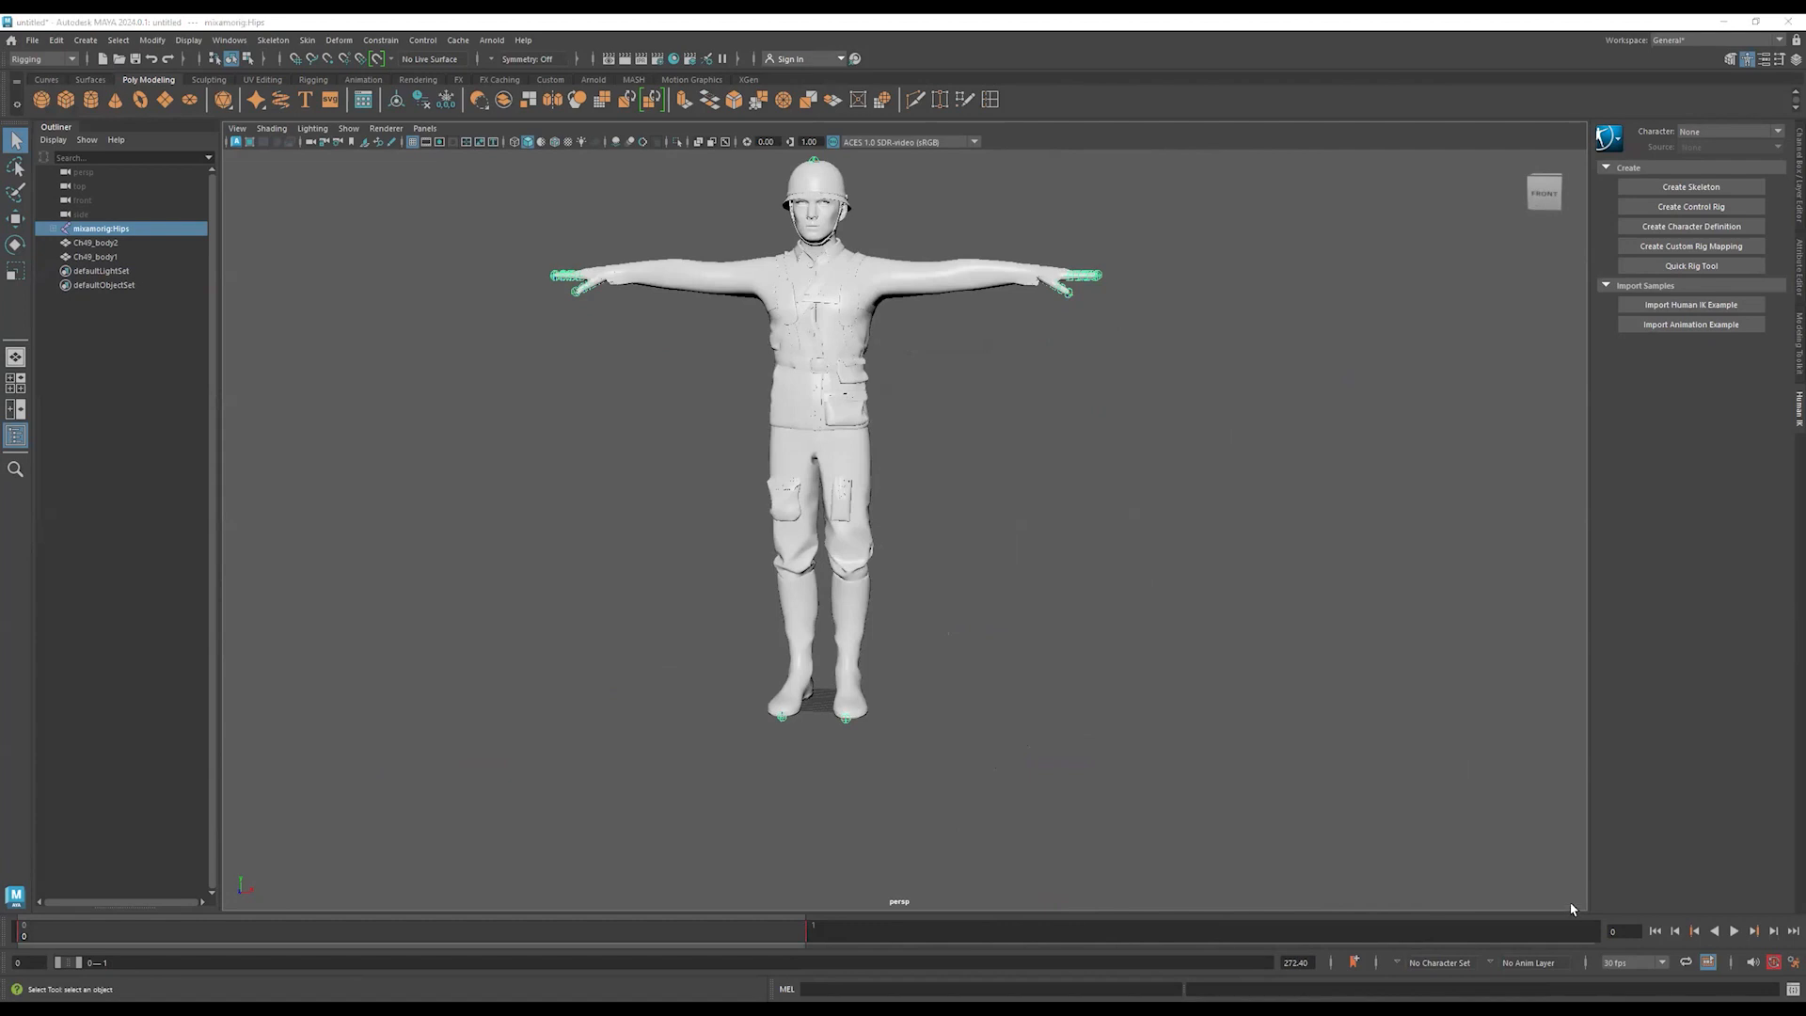
alt+middle_drag(899, 269, 730, 351)
key(4)
mouse_move(860, 362)
alt+mouse_down()
mouse_move(797, 395)
mouse_move(815, 389)
alt+mouse_up()
click(728, 507)
drag(738, 438, 598, 485)
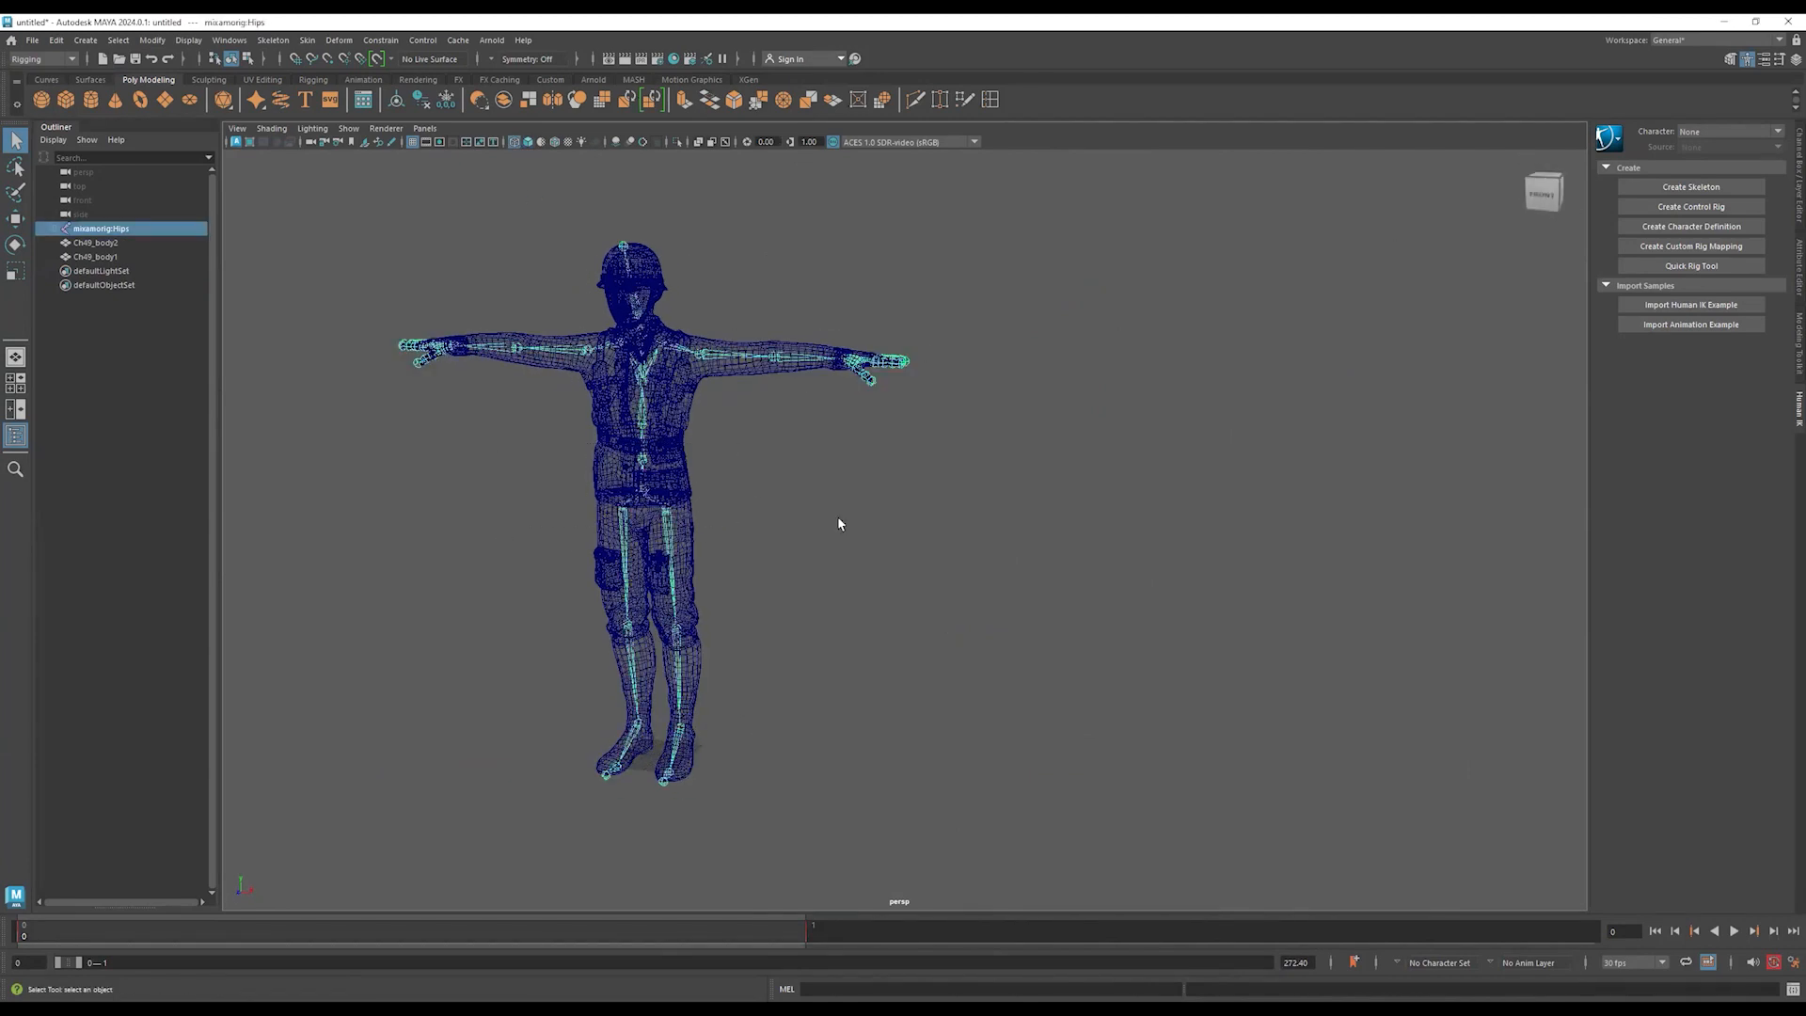
- Create a HumanIK character definition for the soldier's skeleton
click(1686, 226)
drag(677, 442, 501, 581)
alt+middle_drag(556, 560, 630, 530)
alt+drag(813, 576, 879, 552)
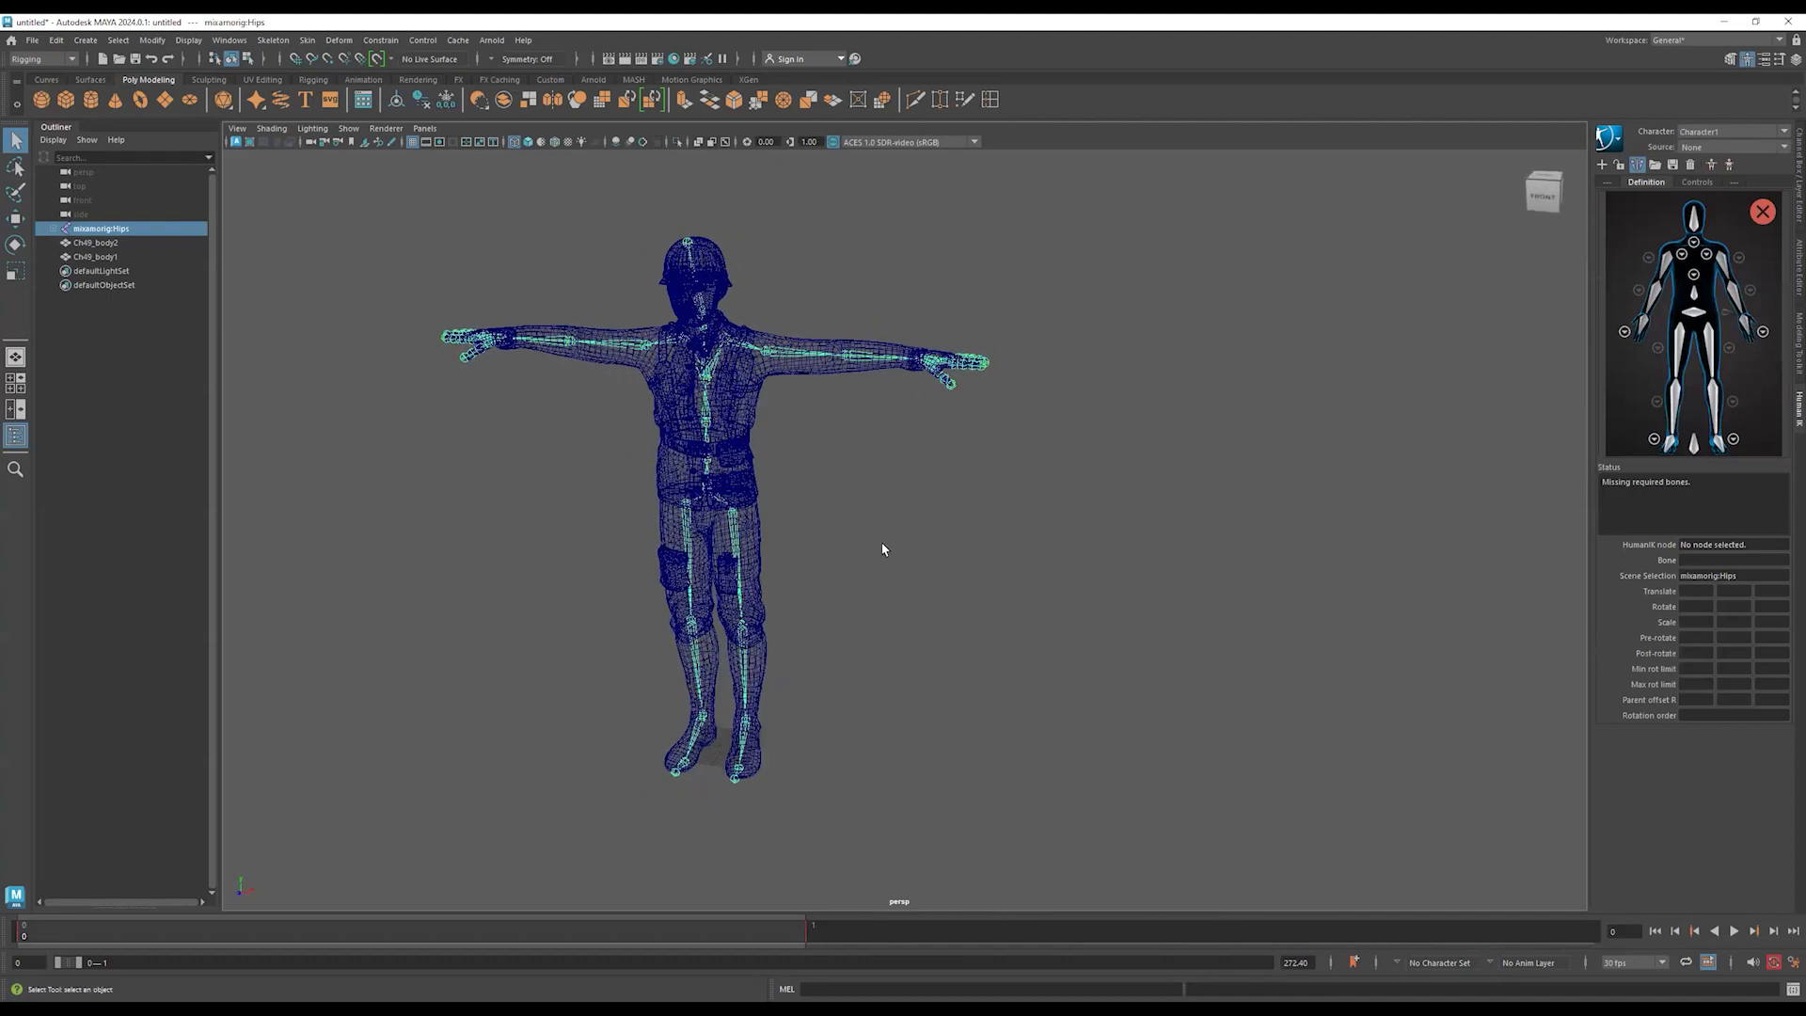
- Load the skeleton definition with the HIK template, matching all bones with the mixamorig: prefix
click(1655, 166)
click(1698, 347)
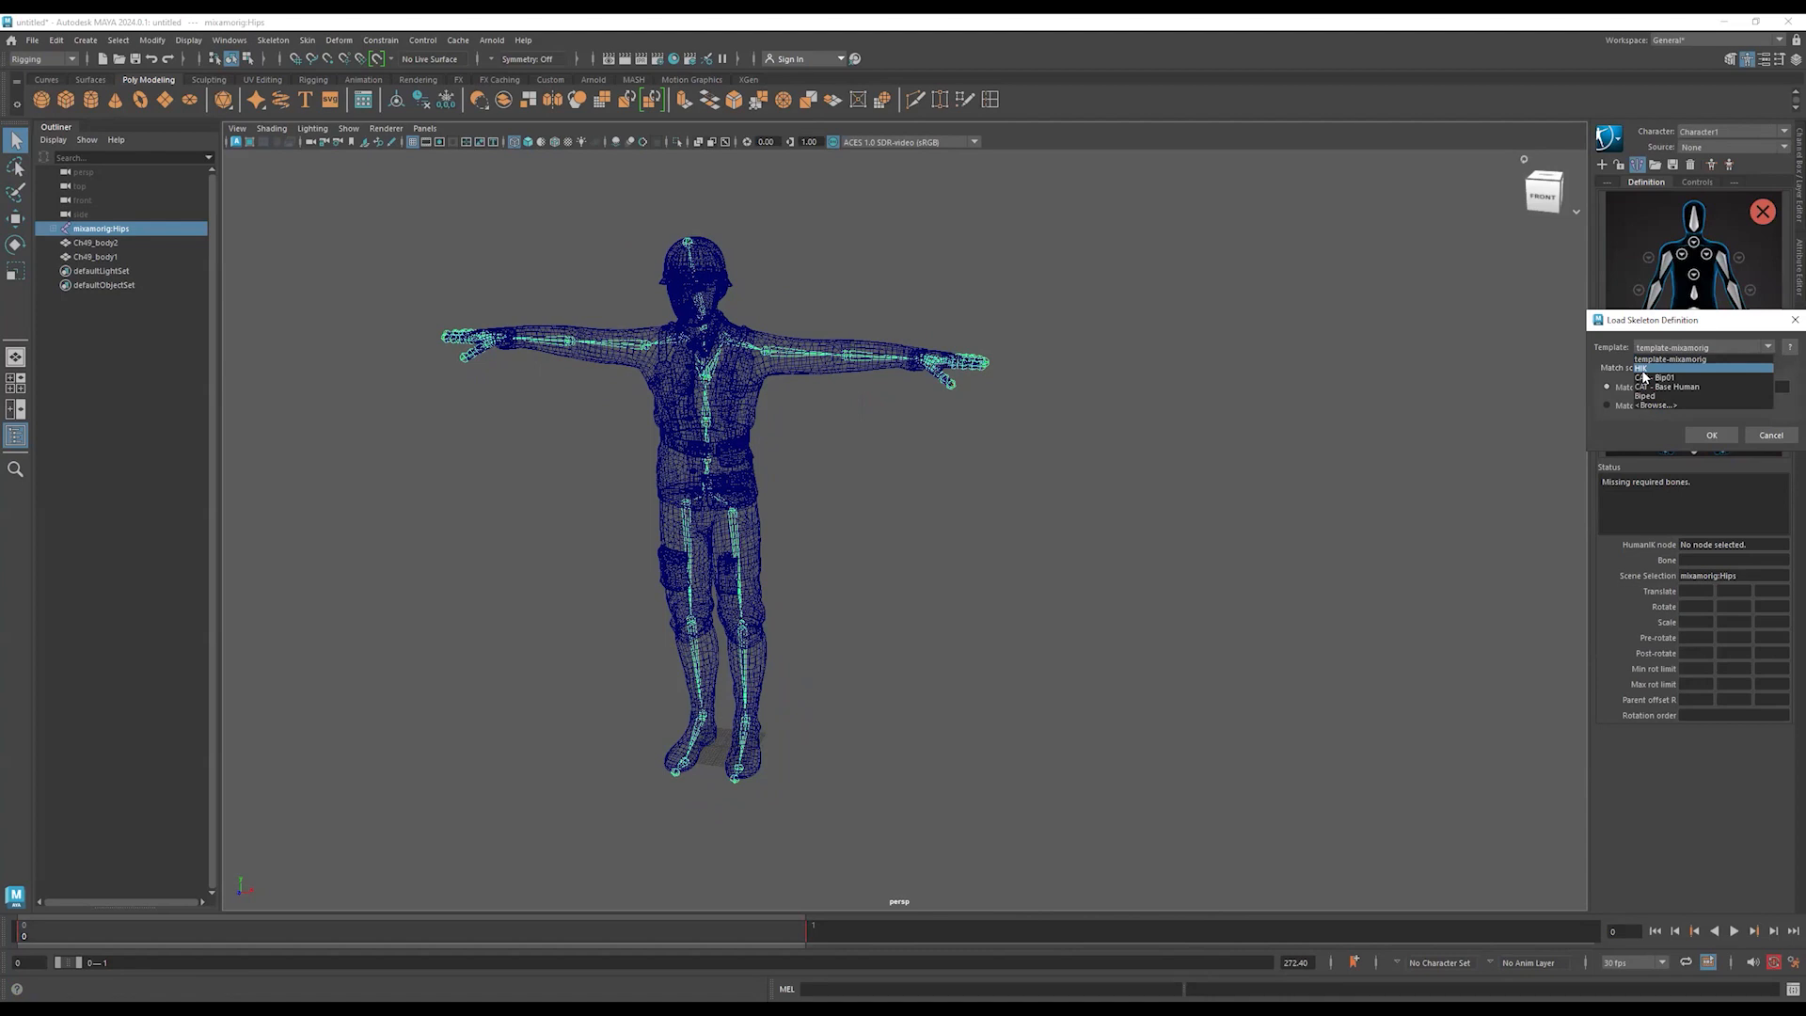
click(1642, 369)
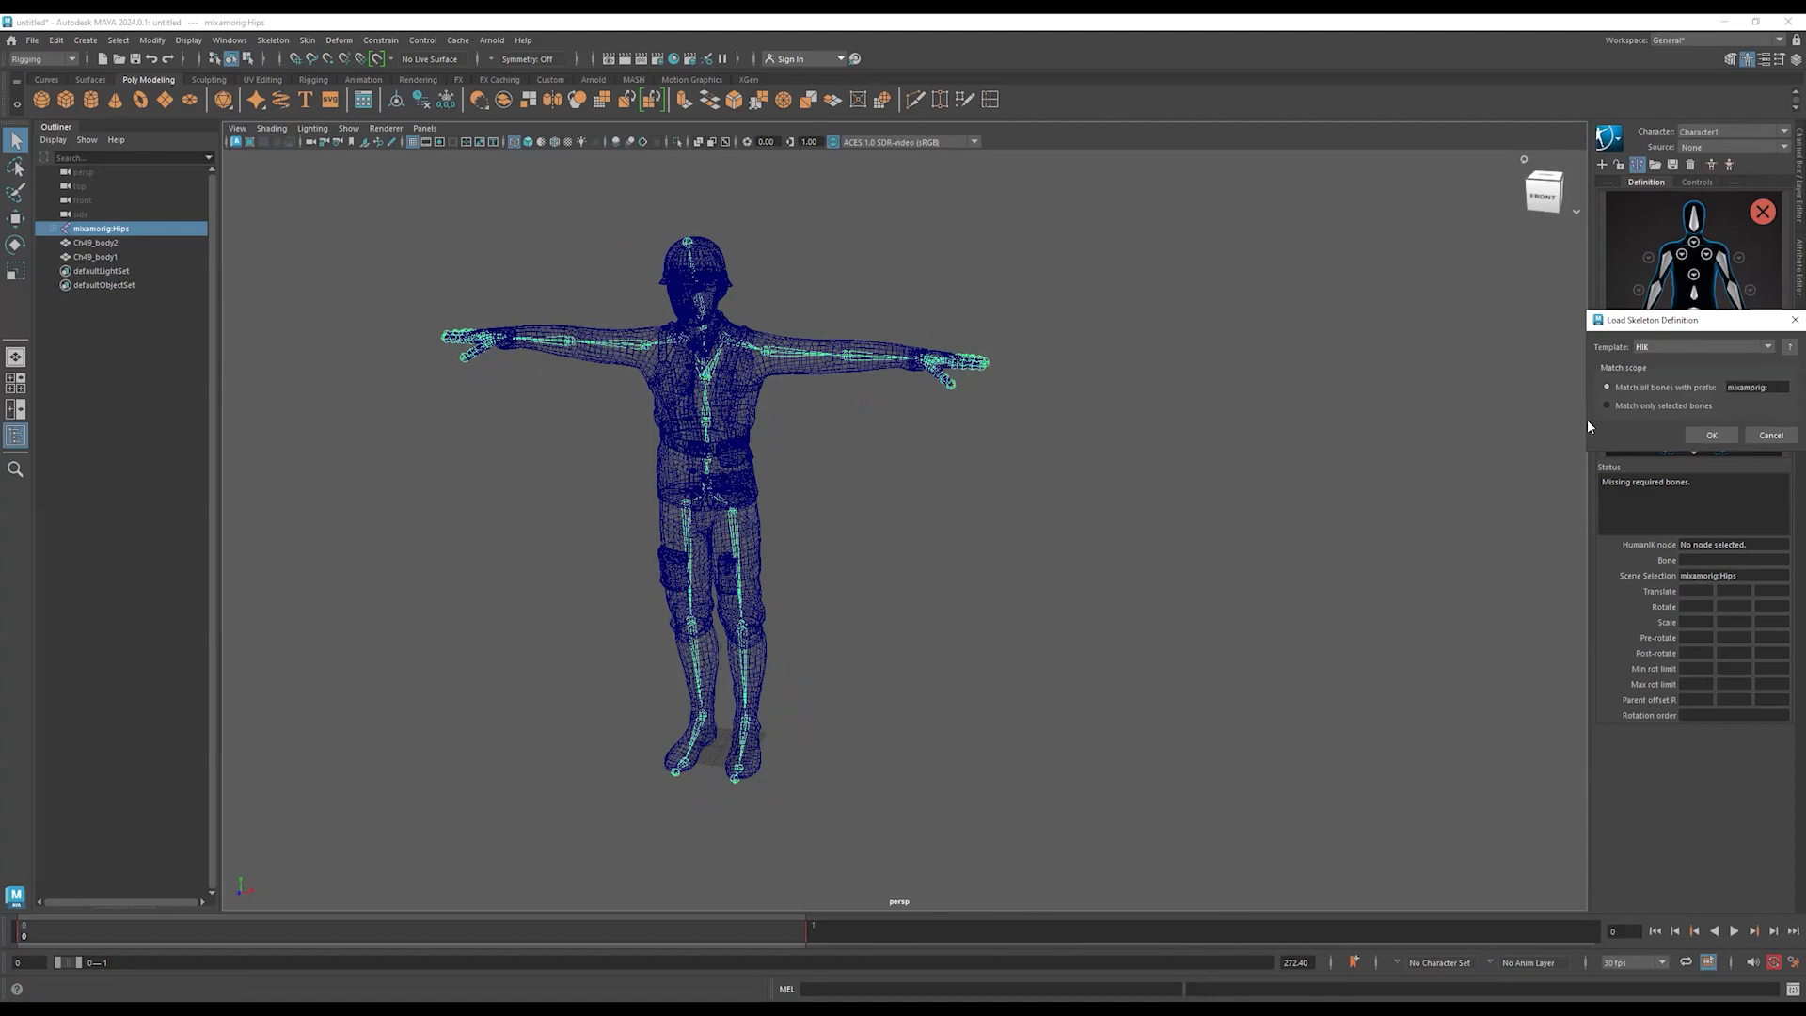
click(1710, 435)
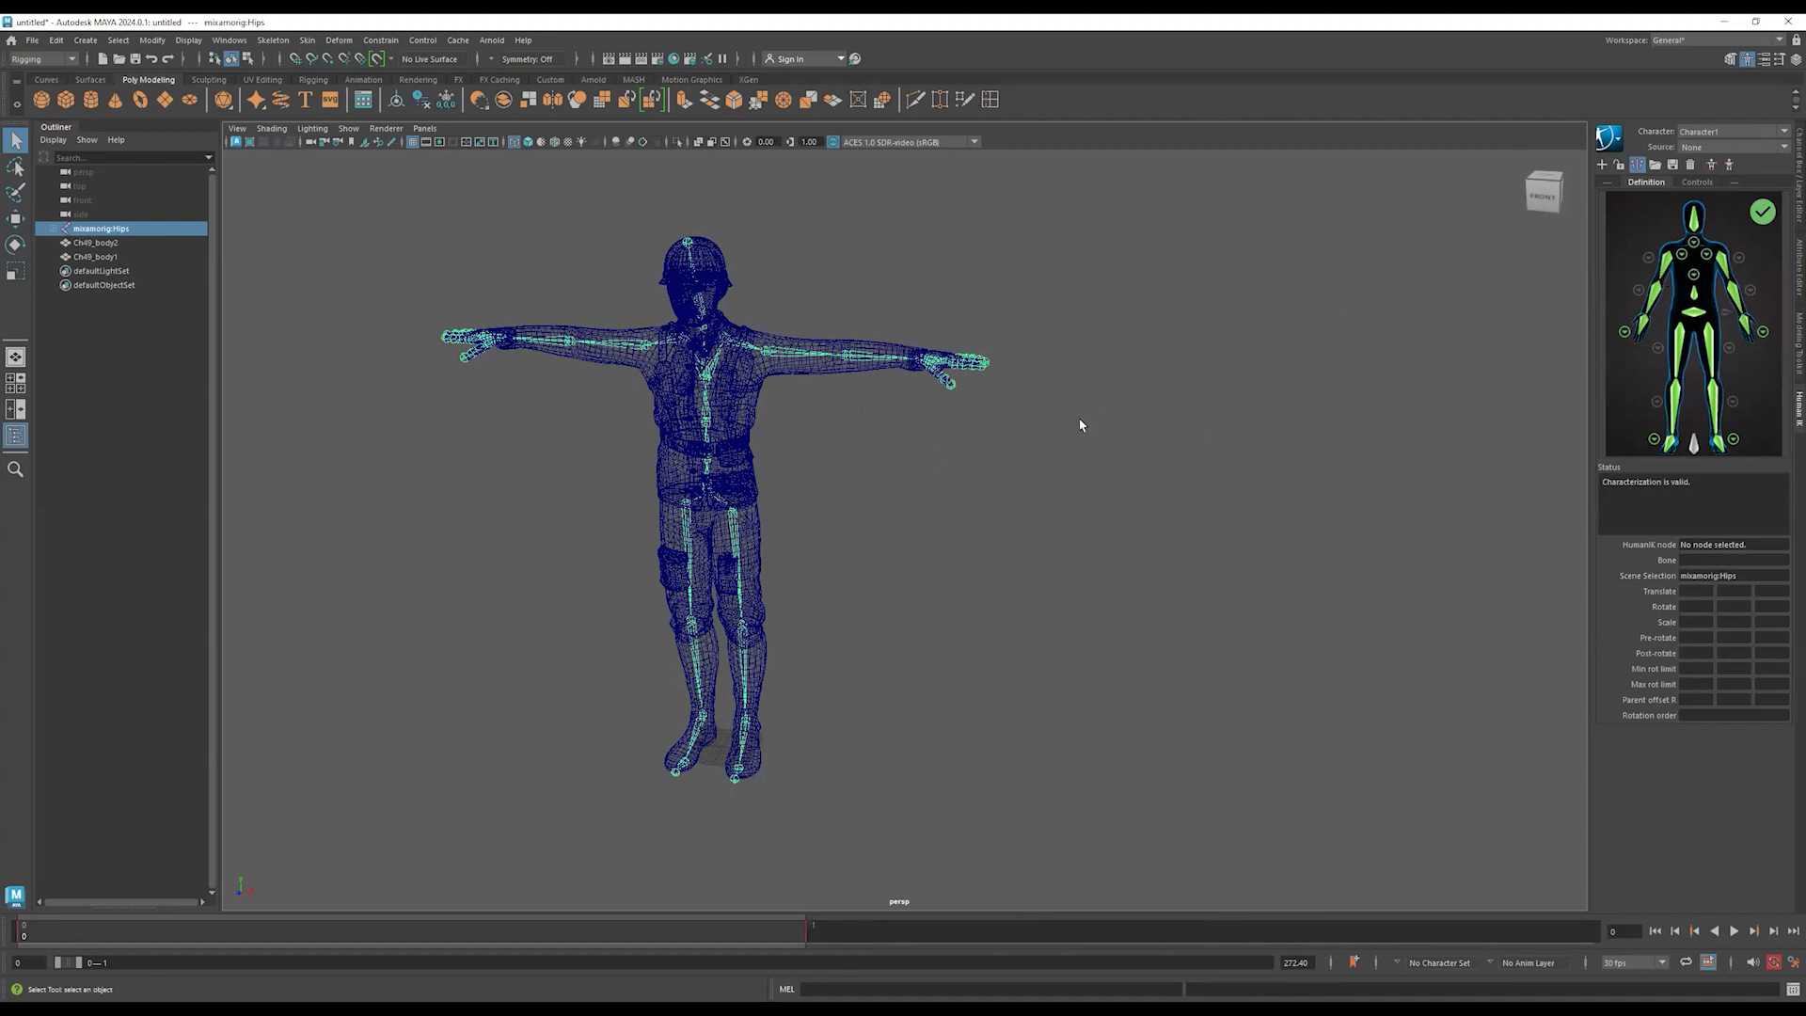
- Deselect the skeleton and import the Standing W_Briefcase Idle.fbx animation onto the soldier character
click(1543, 194)
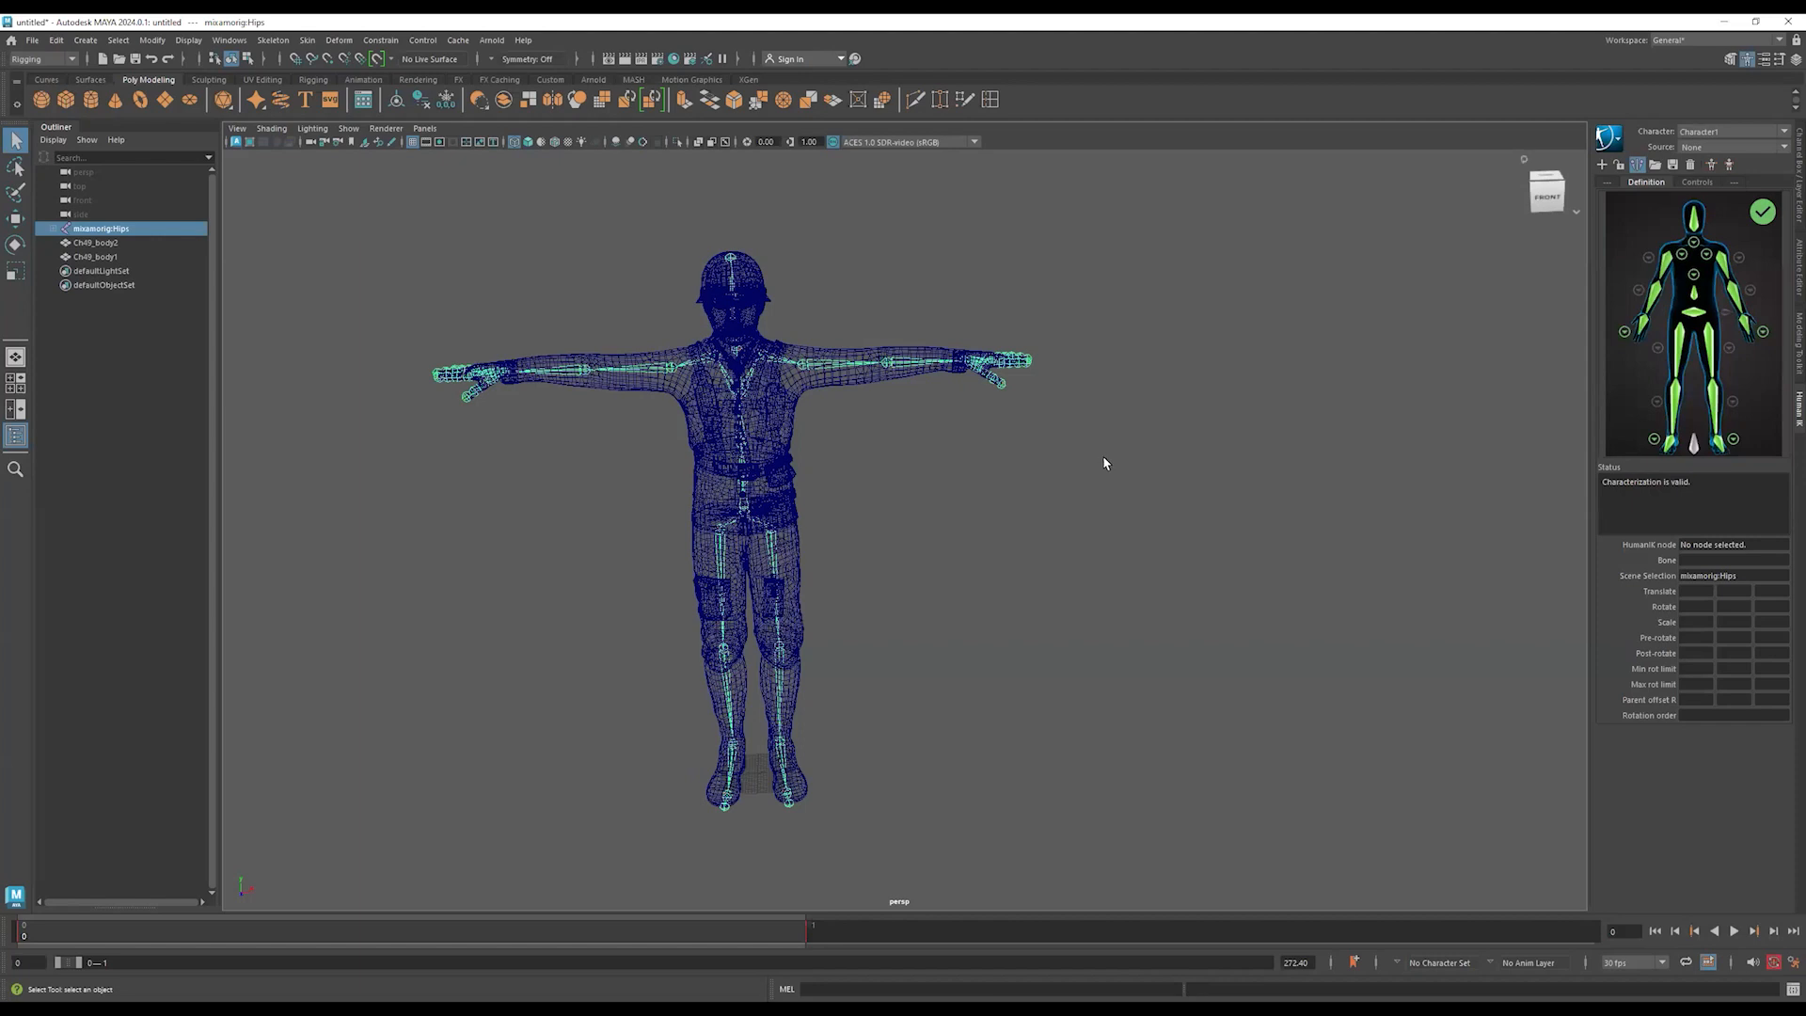
alt+drag(906, 556, 464, 602)
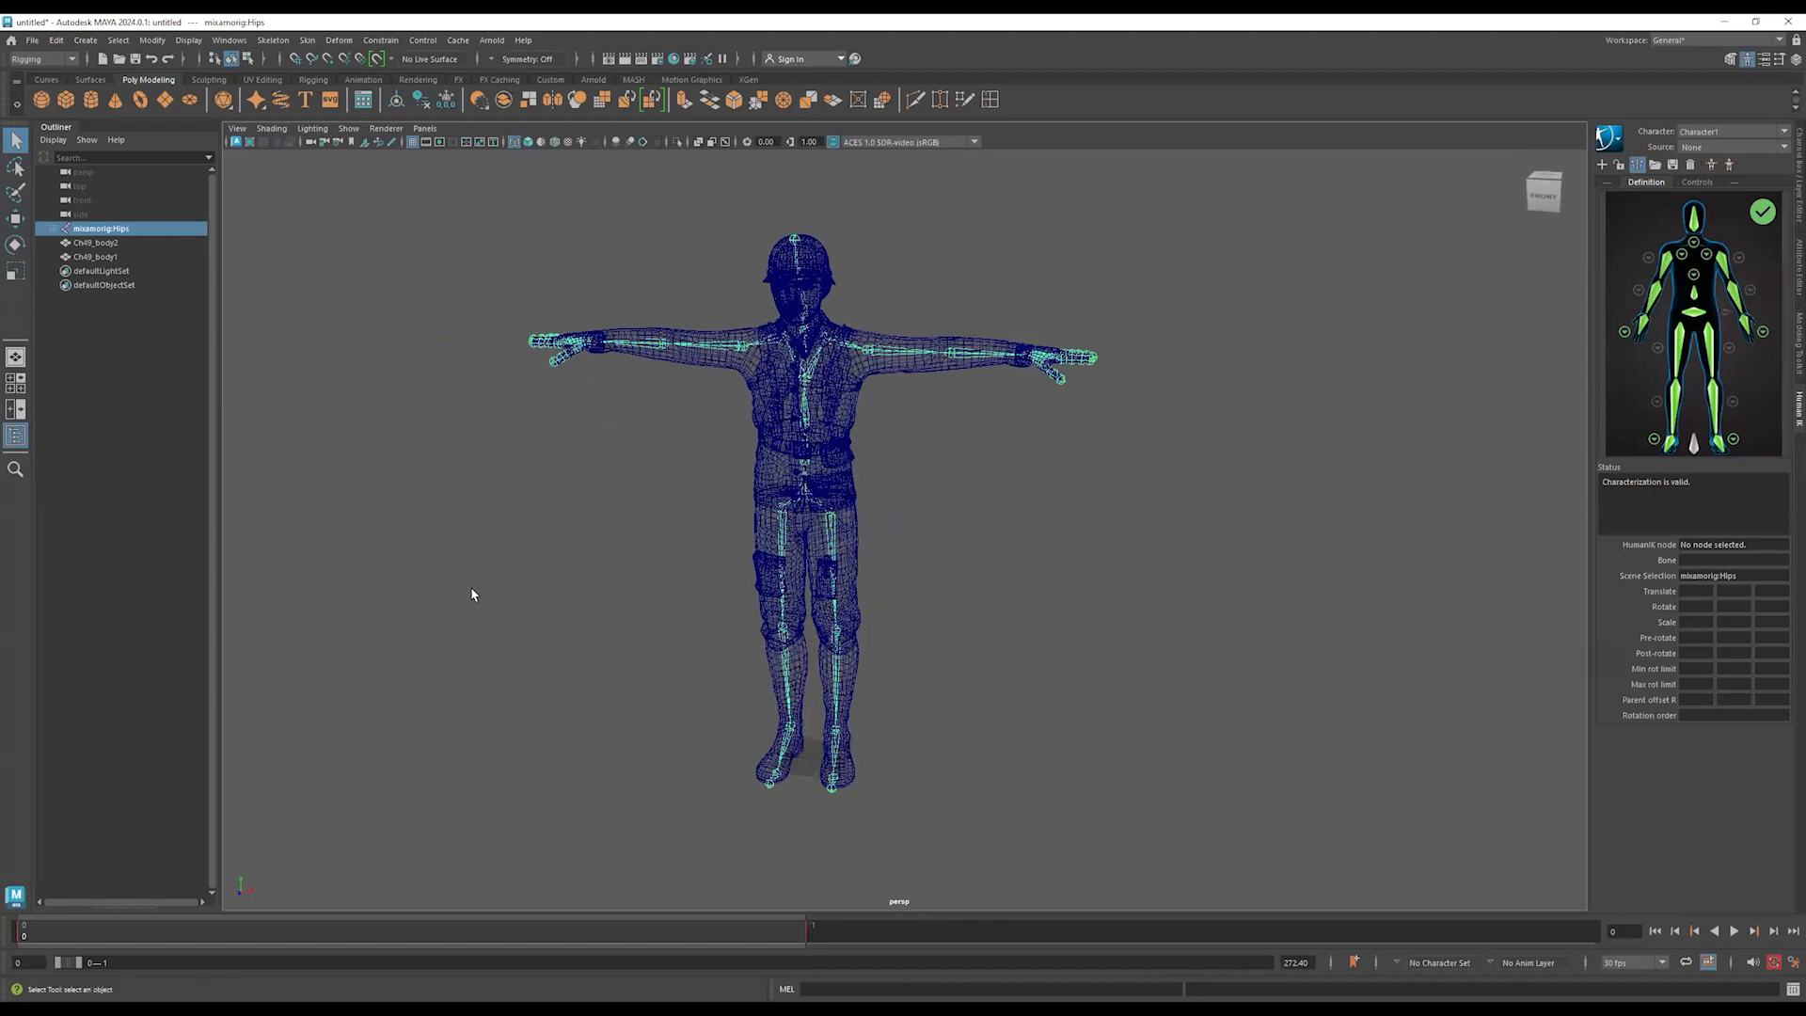
alt+drag(874, 556, 878, 580)
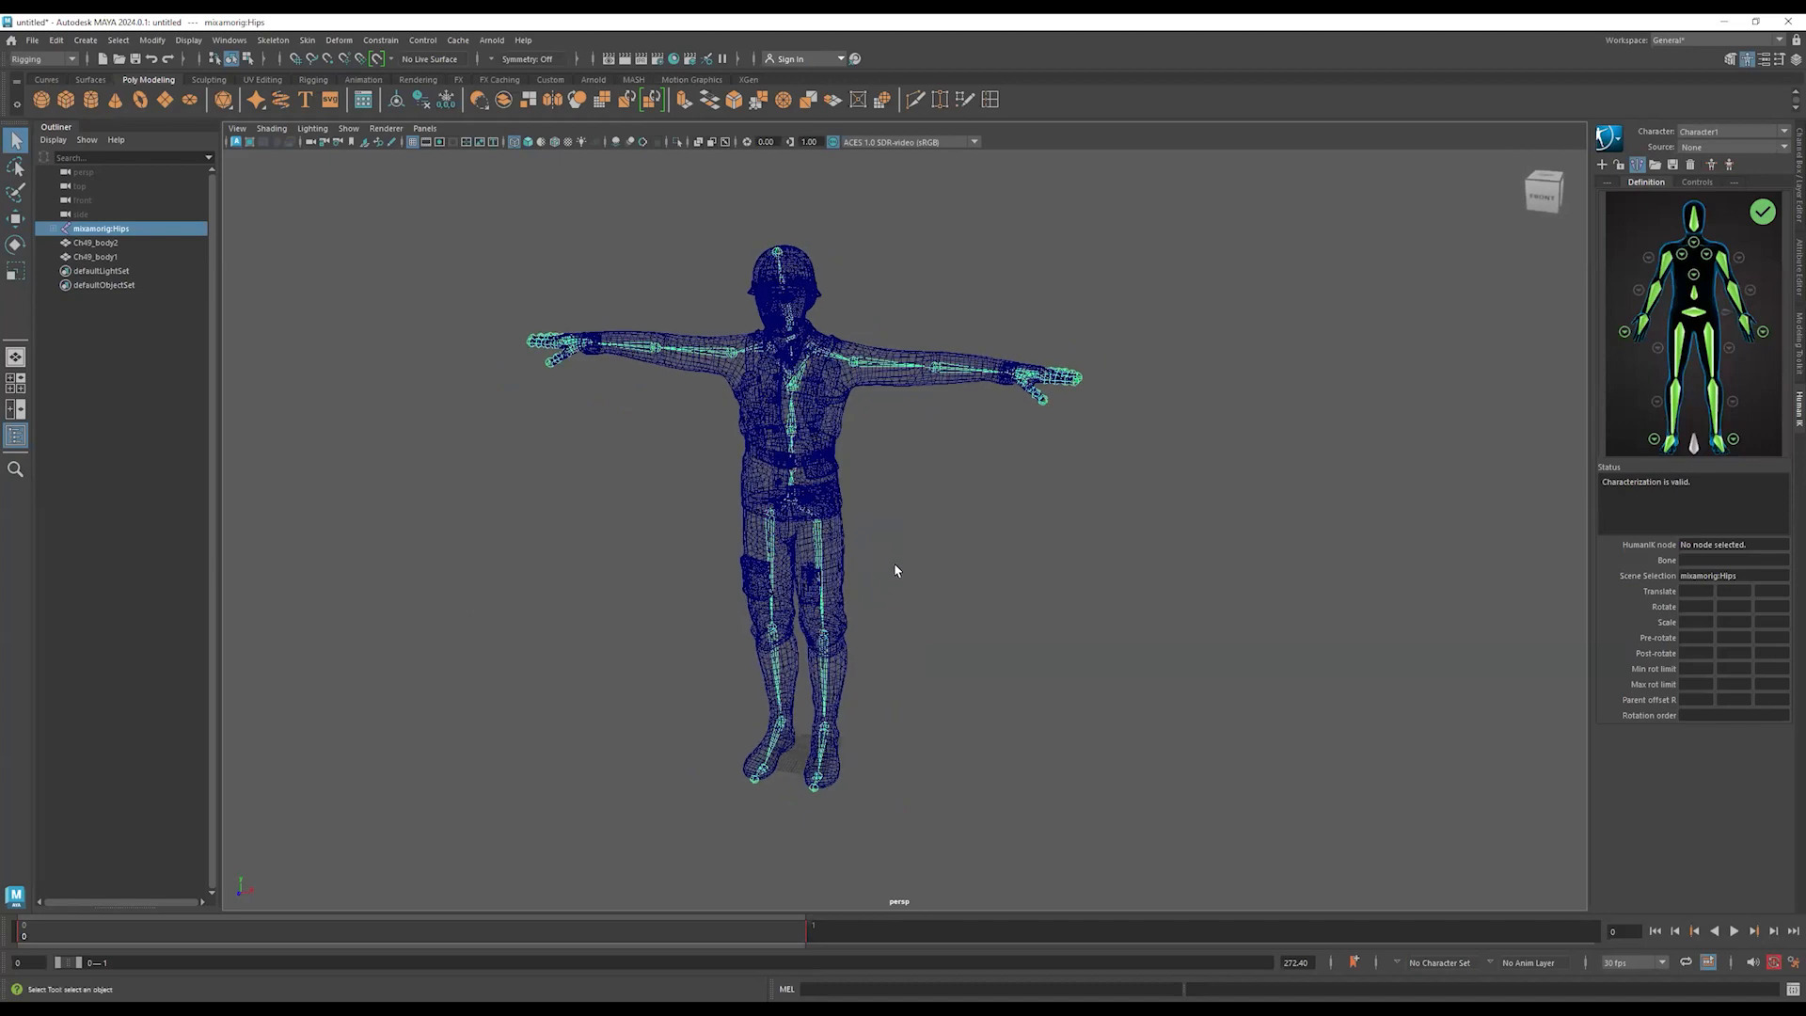
click(937, 585)
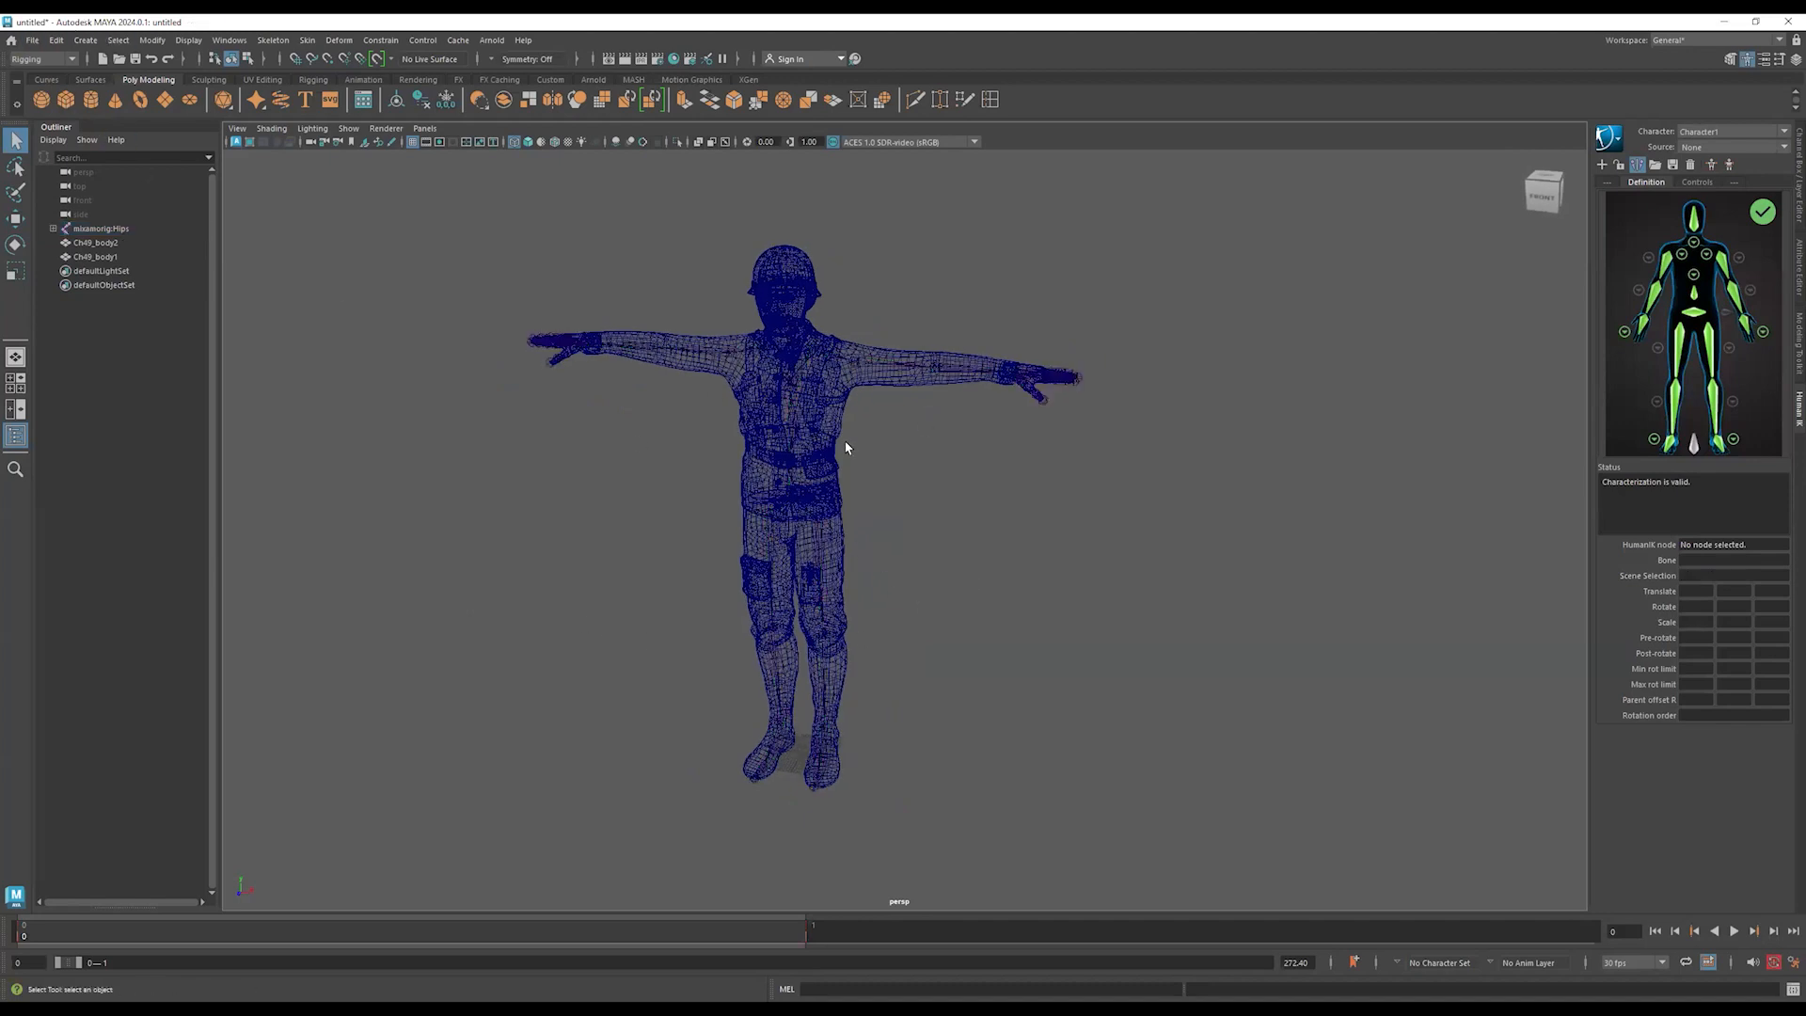
click(32, 40)
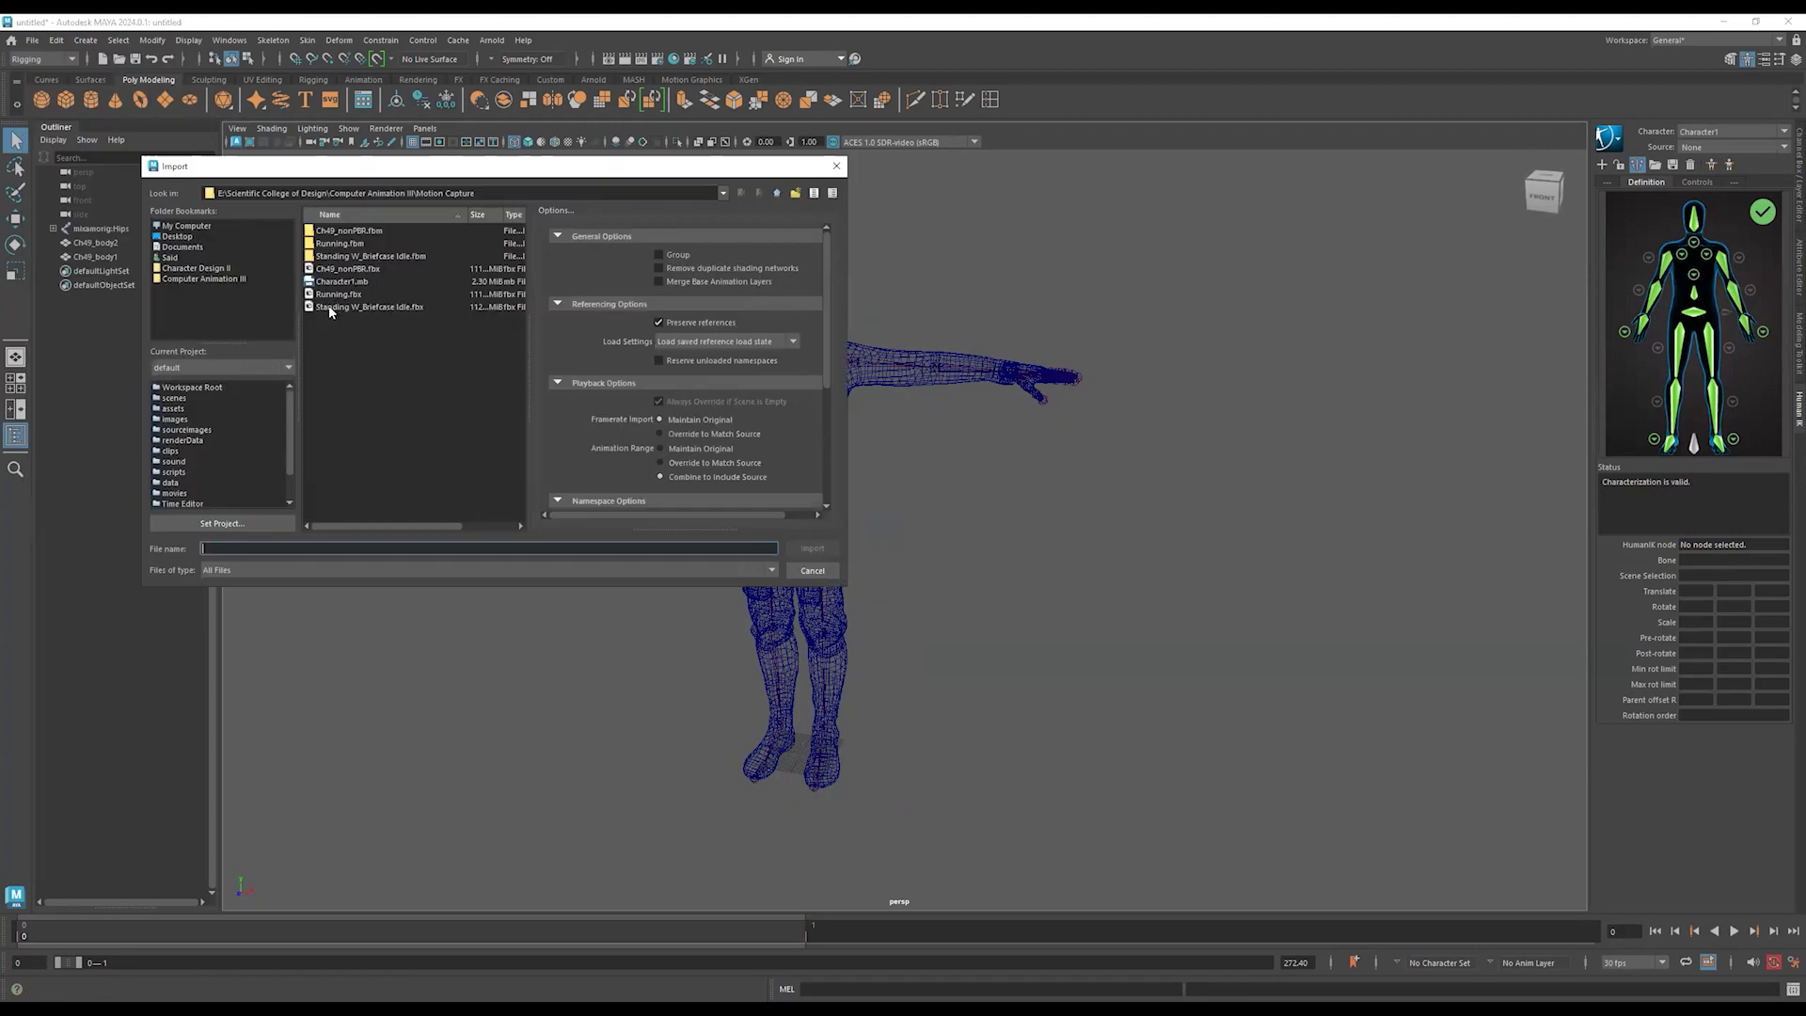
click(329, 304)
click(813, 548)
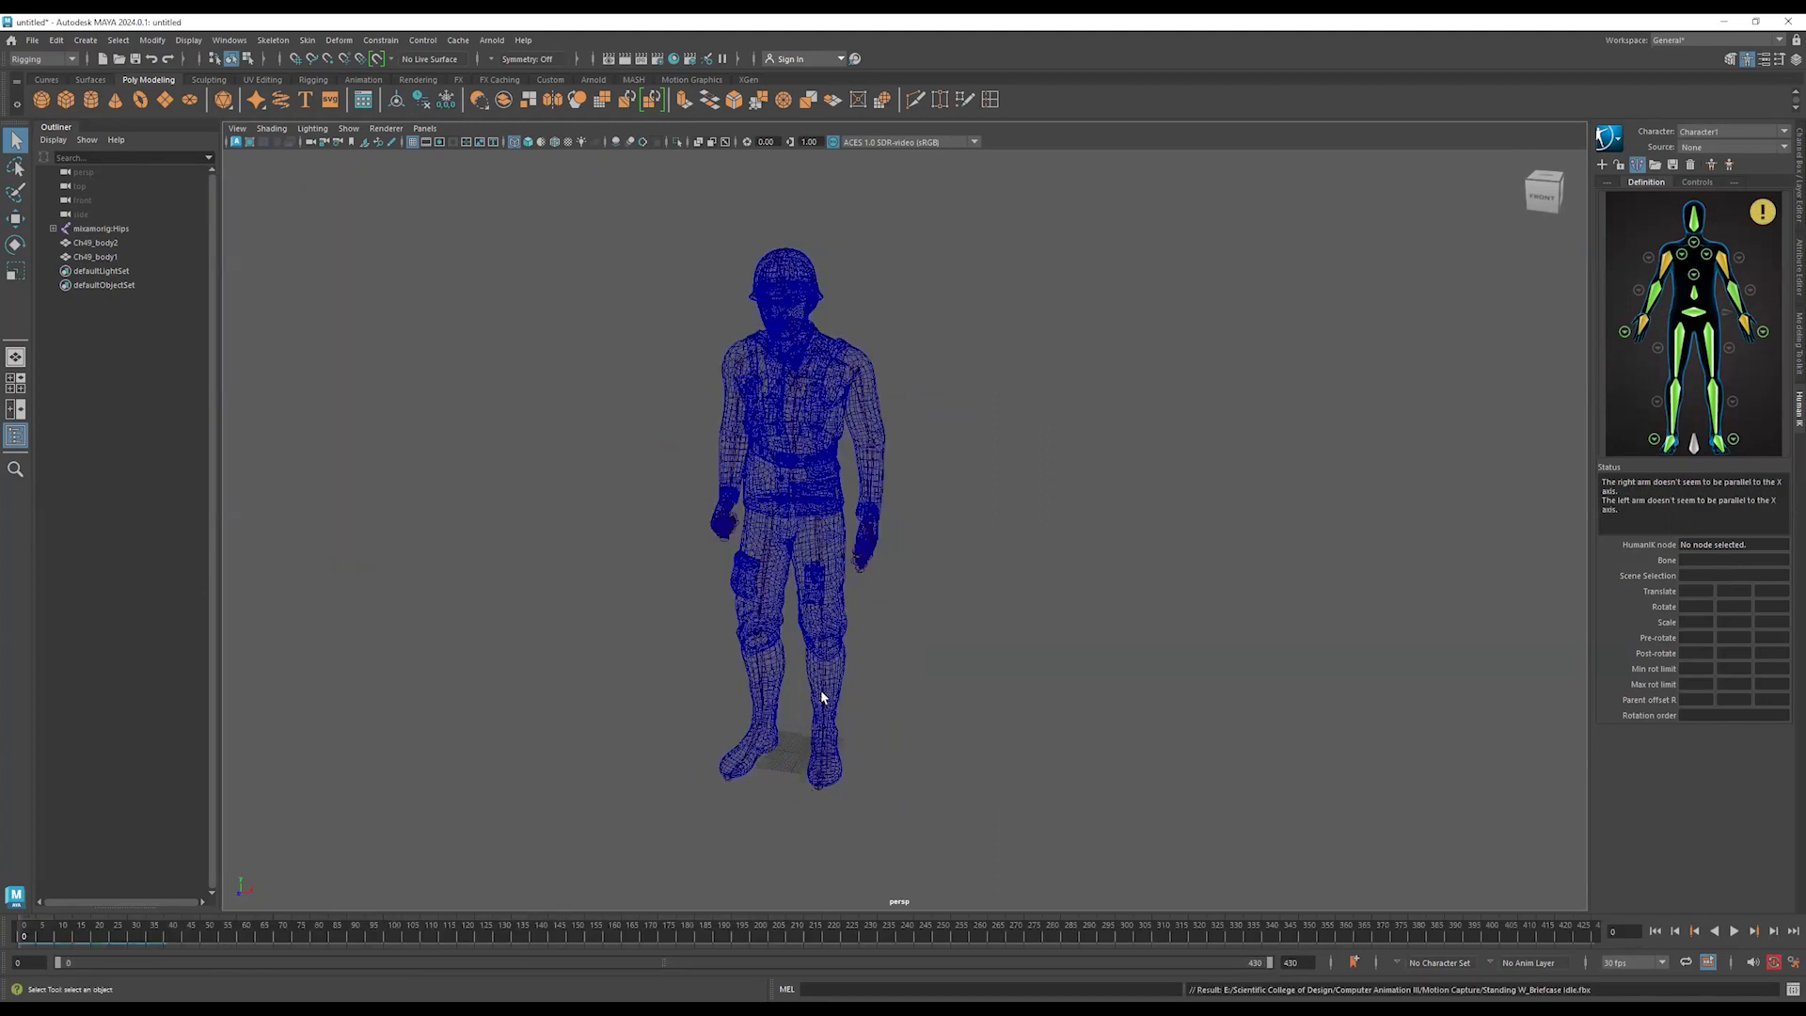
- Play back the imported idle animation on the skeleton in smooth shaded display and return to the first frame
drag(903, 465, 674, 568)
click(1733, 931)
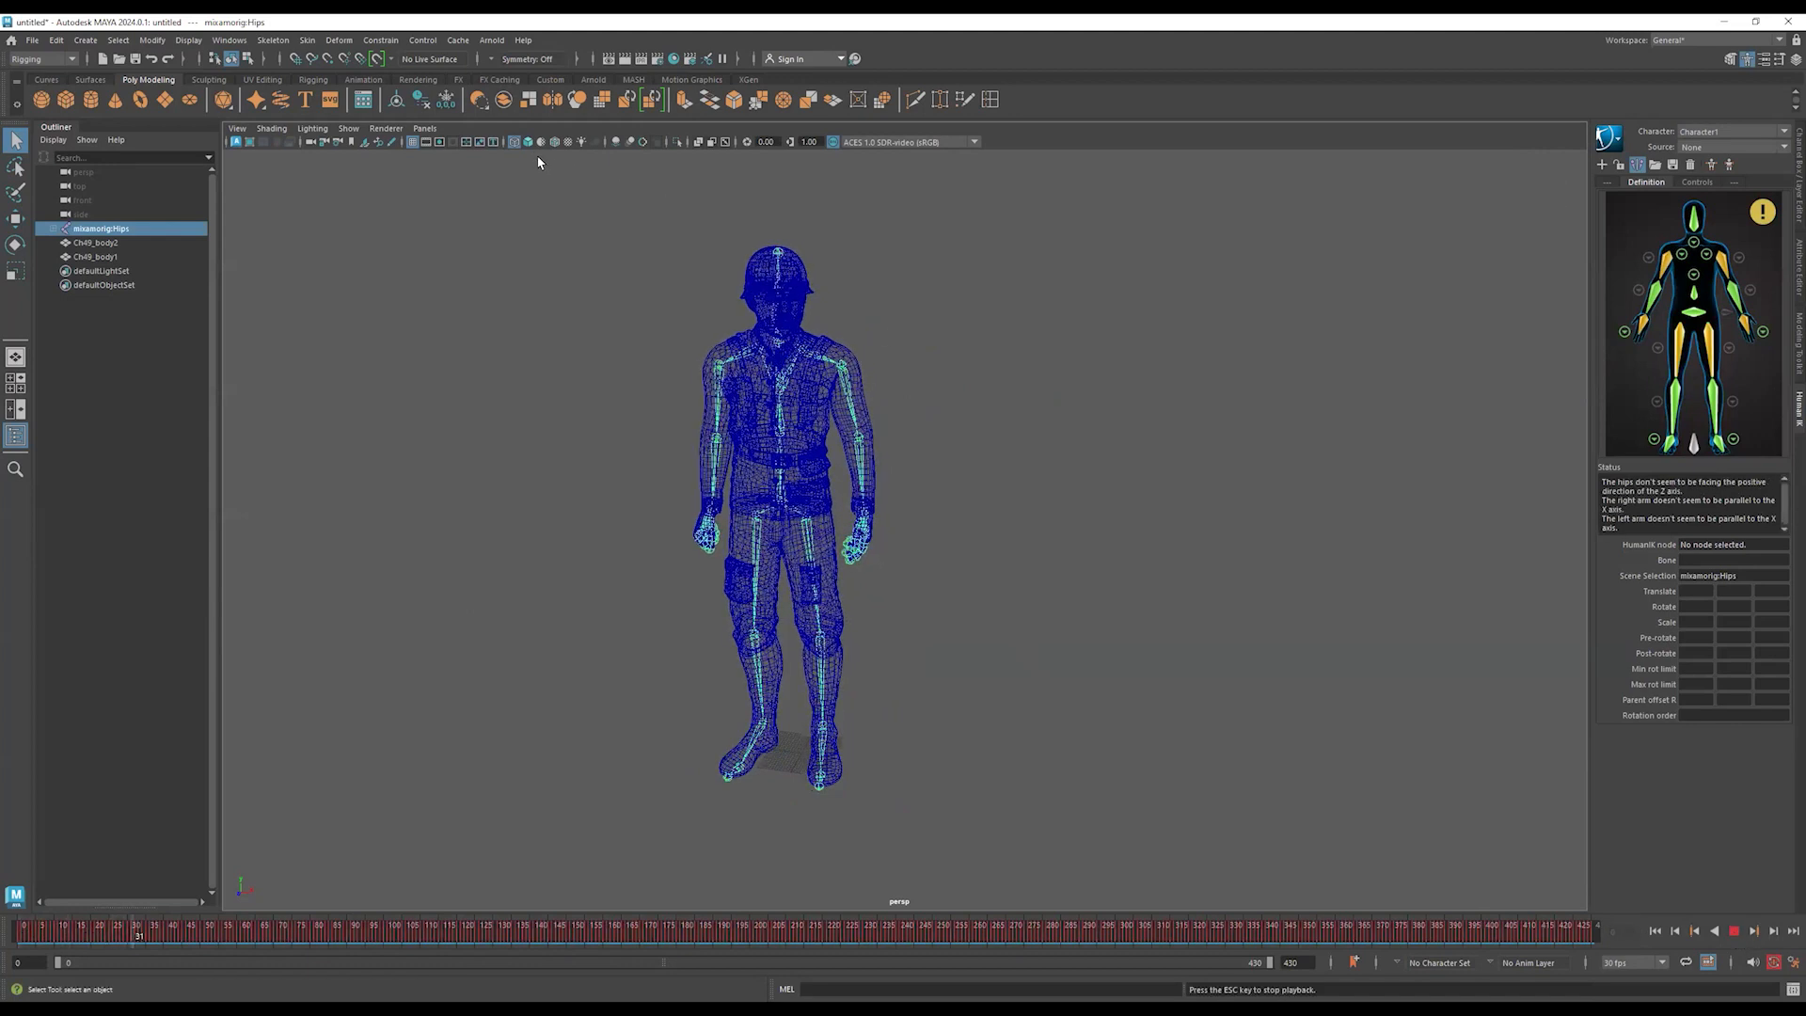
key(5)
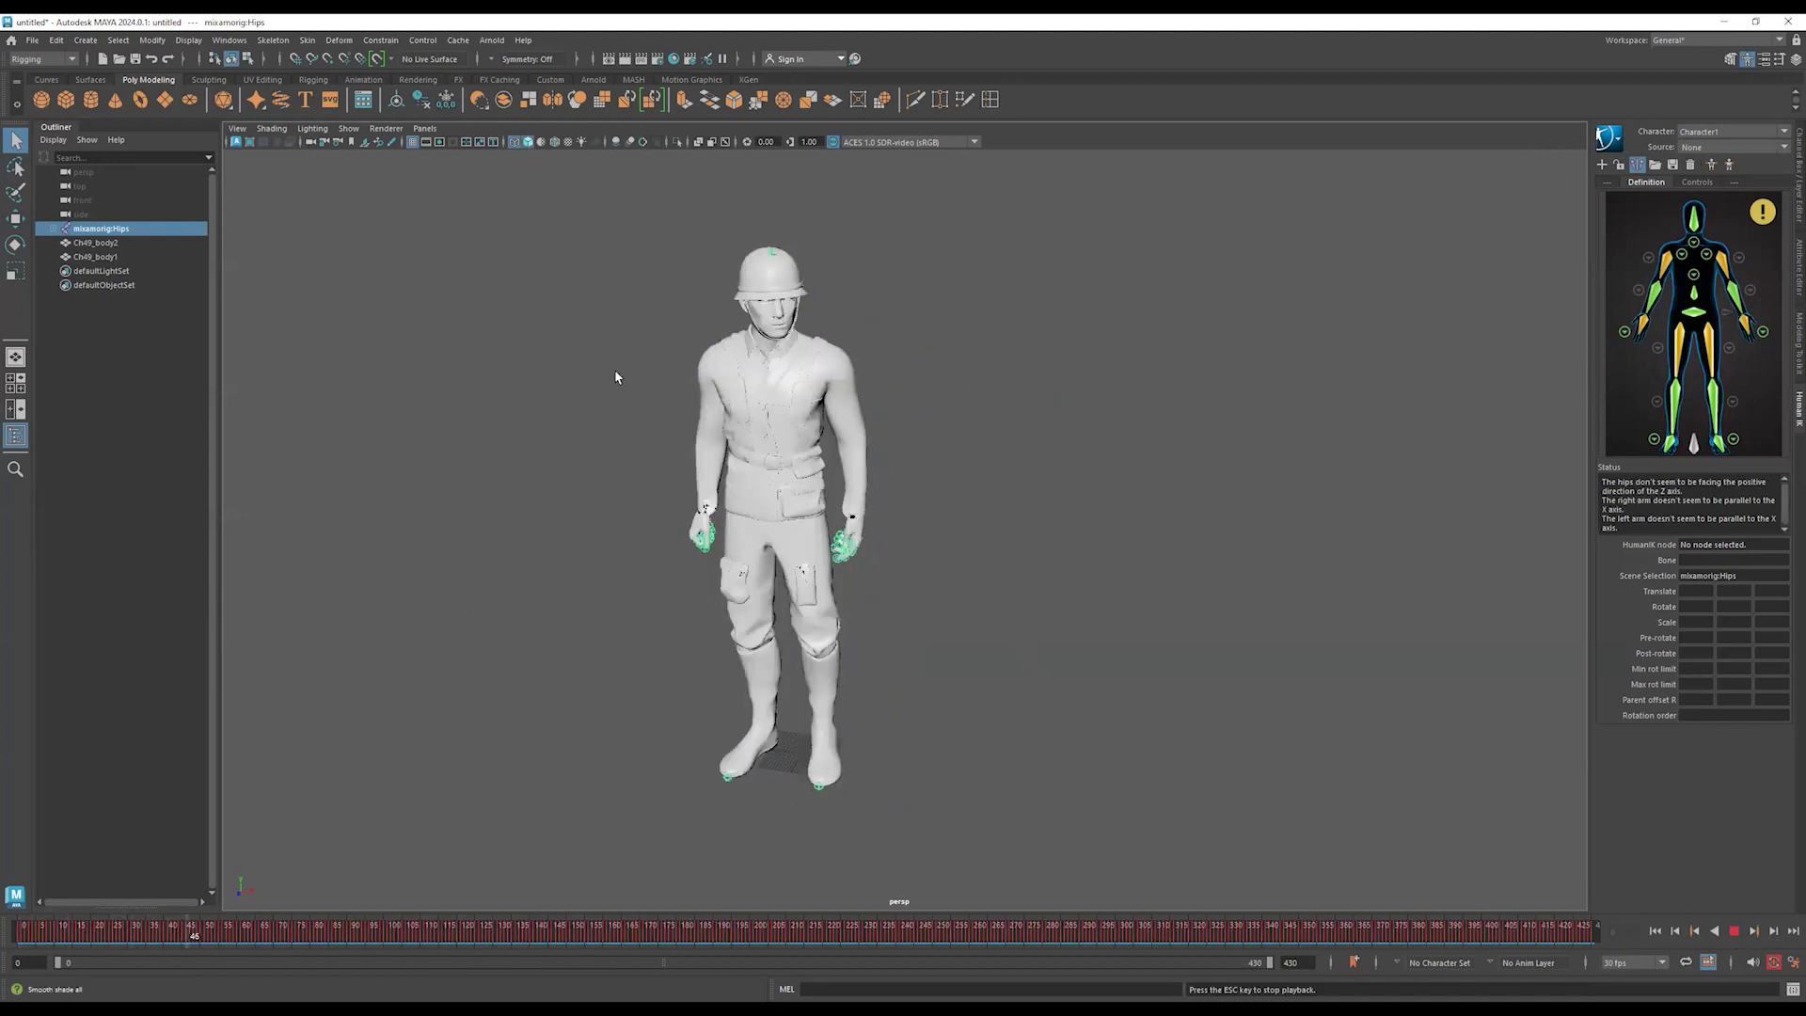
click(1733, 931)
click(1654, 931)
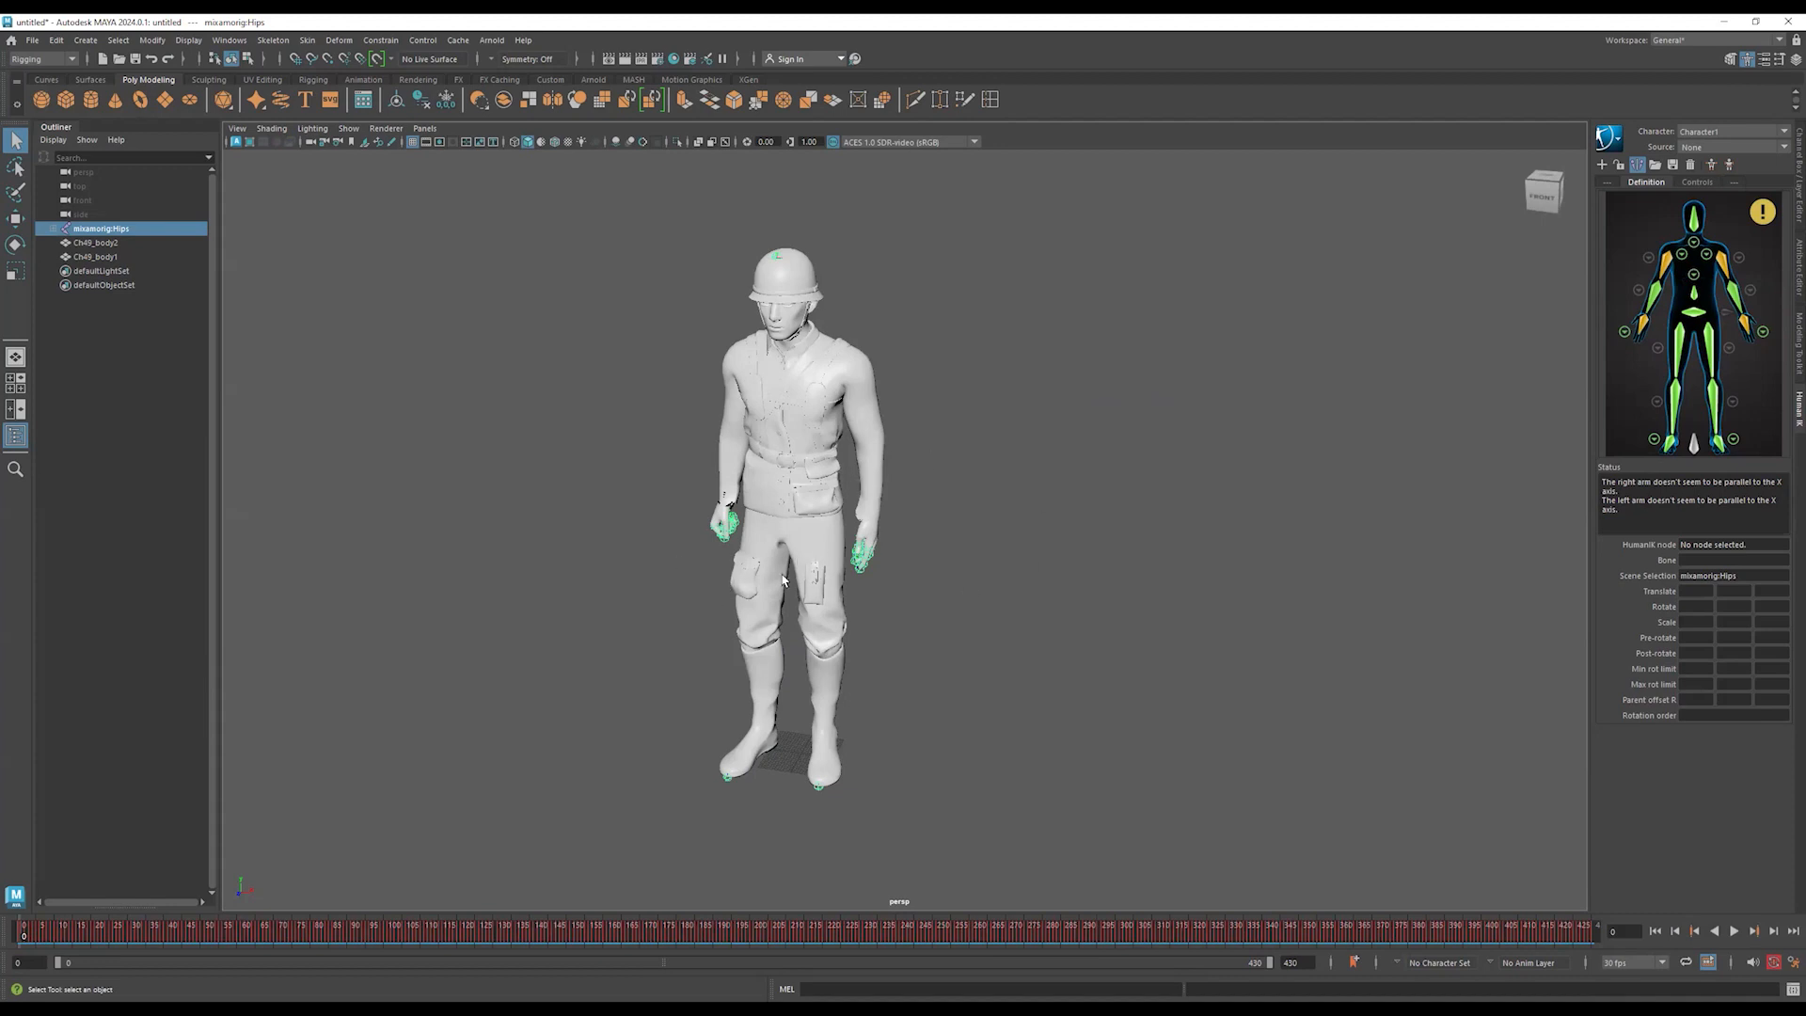
- Save the animated soldier scene as a Maya ASCII file named Stand in the Motion Capture folder
click(32, 43)
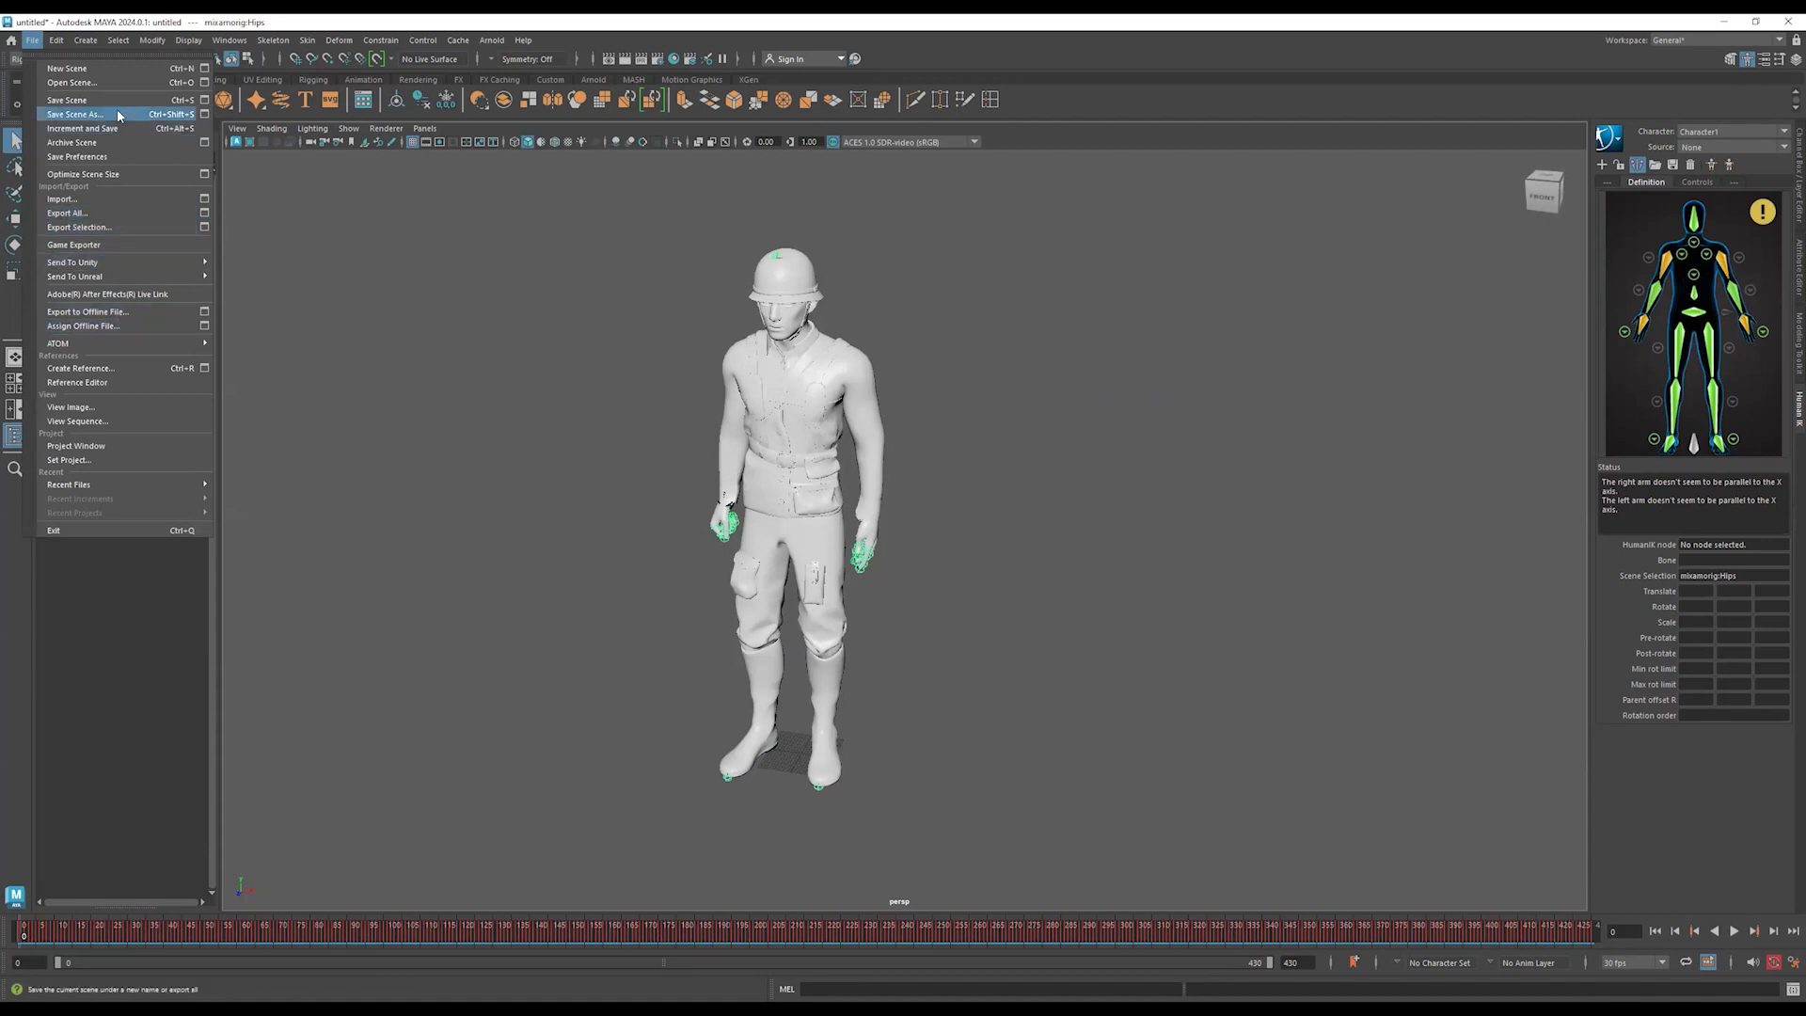
click(208, 280)
double_click(359, 270)
click(311, 548)
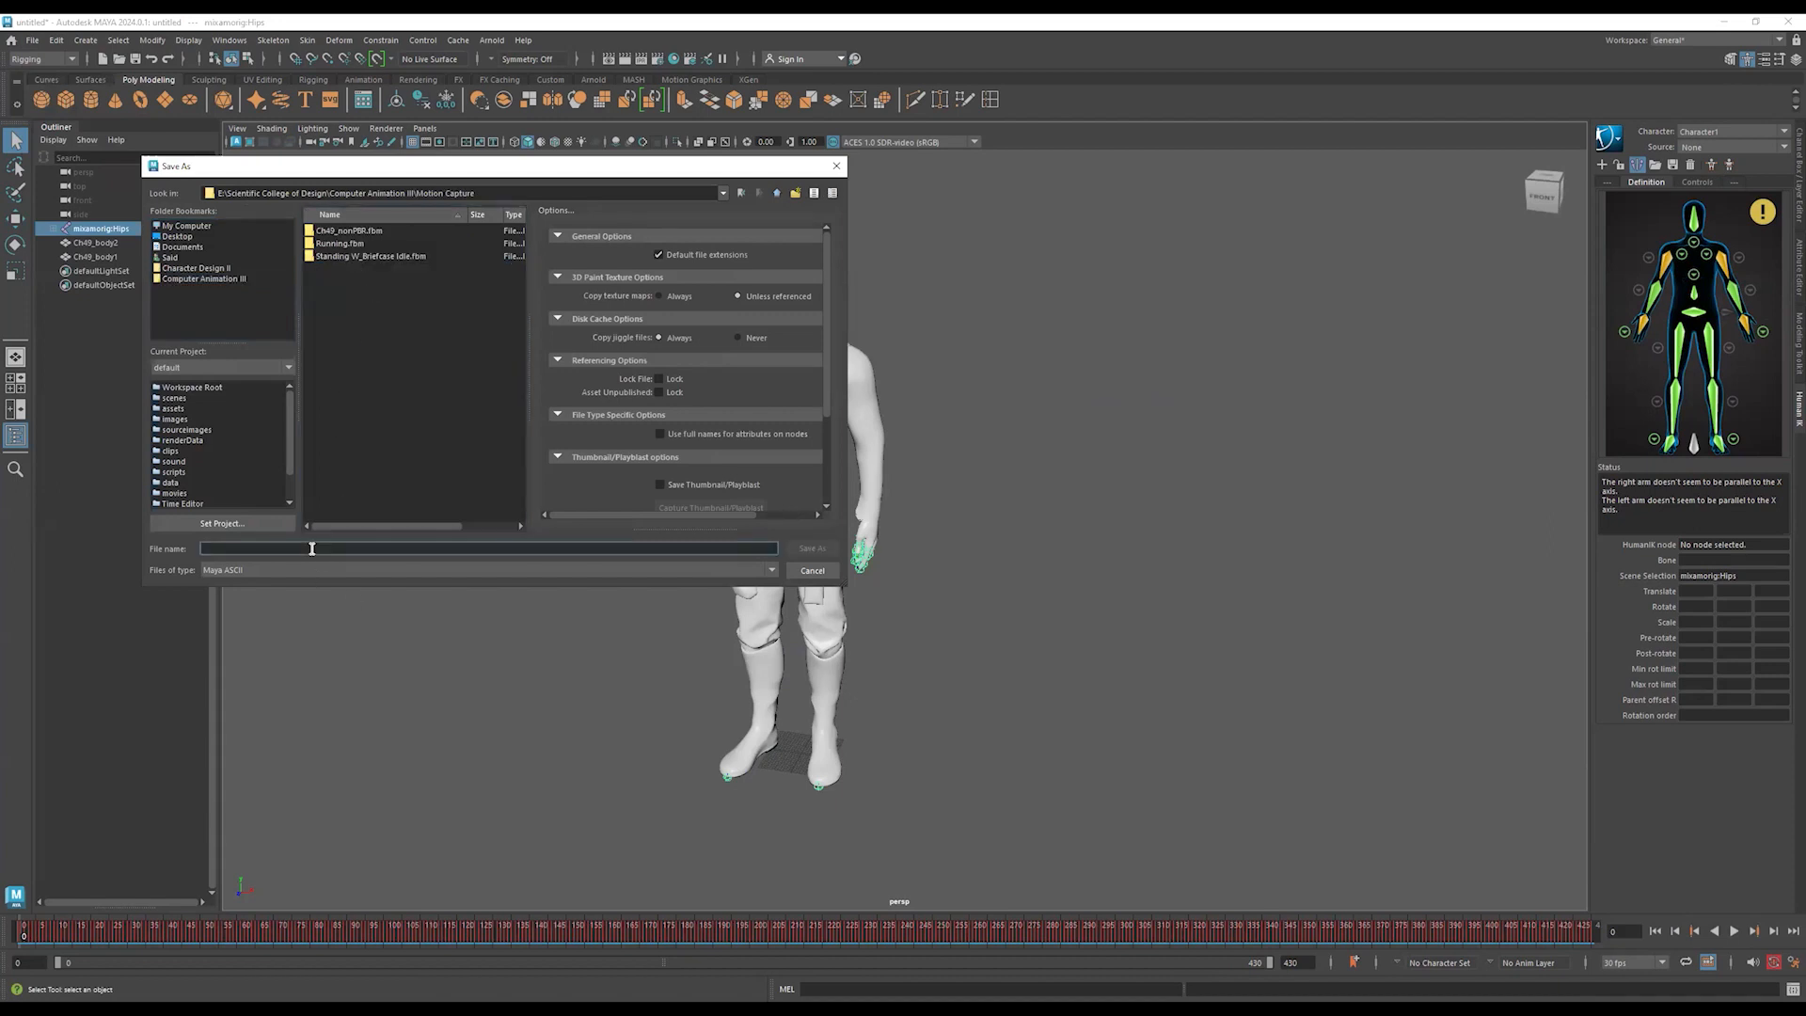
text(Stand)
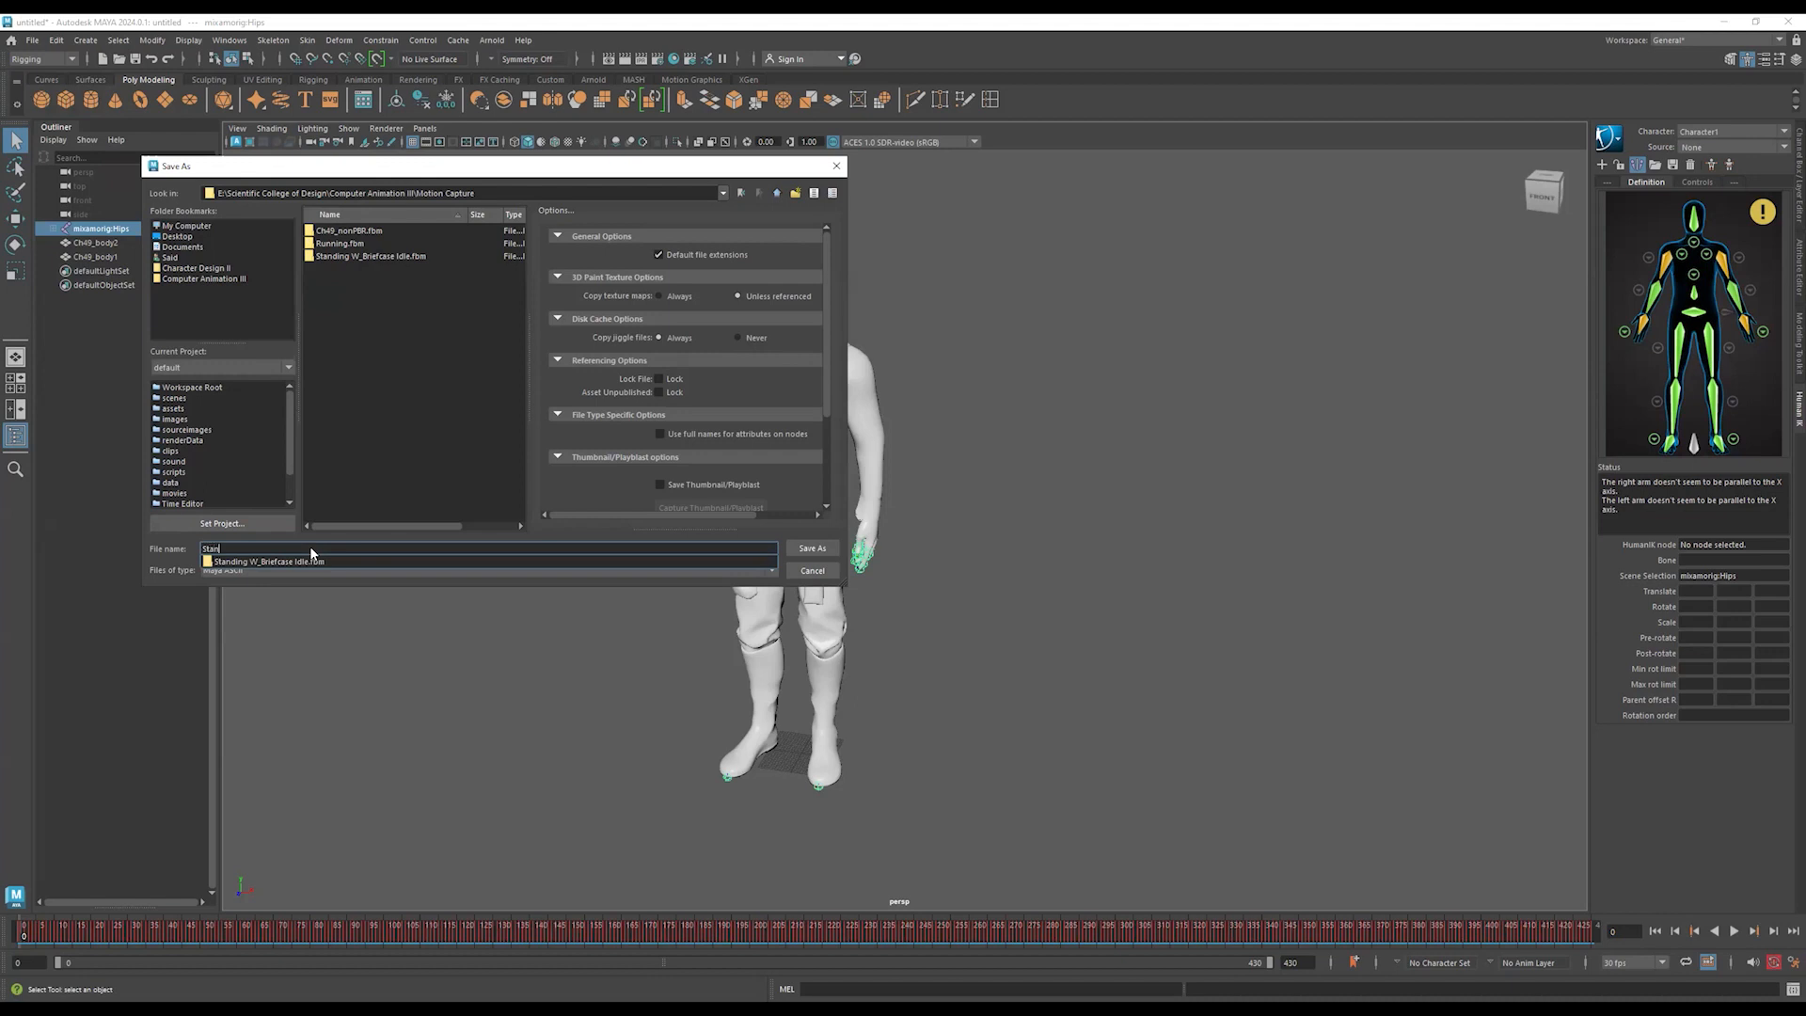
click(805, 549)
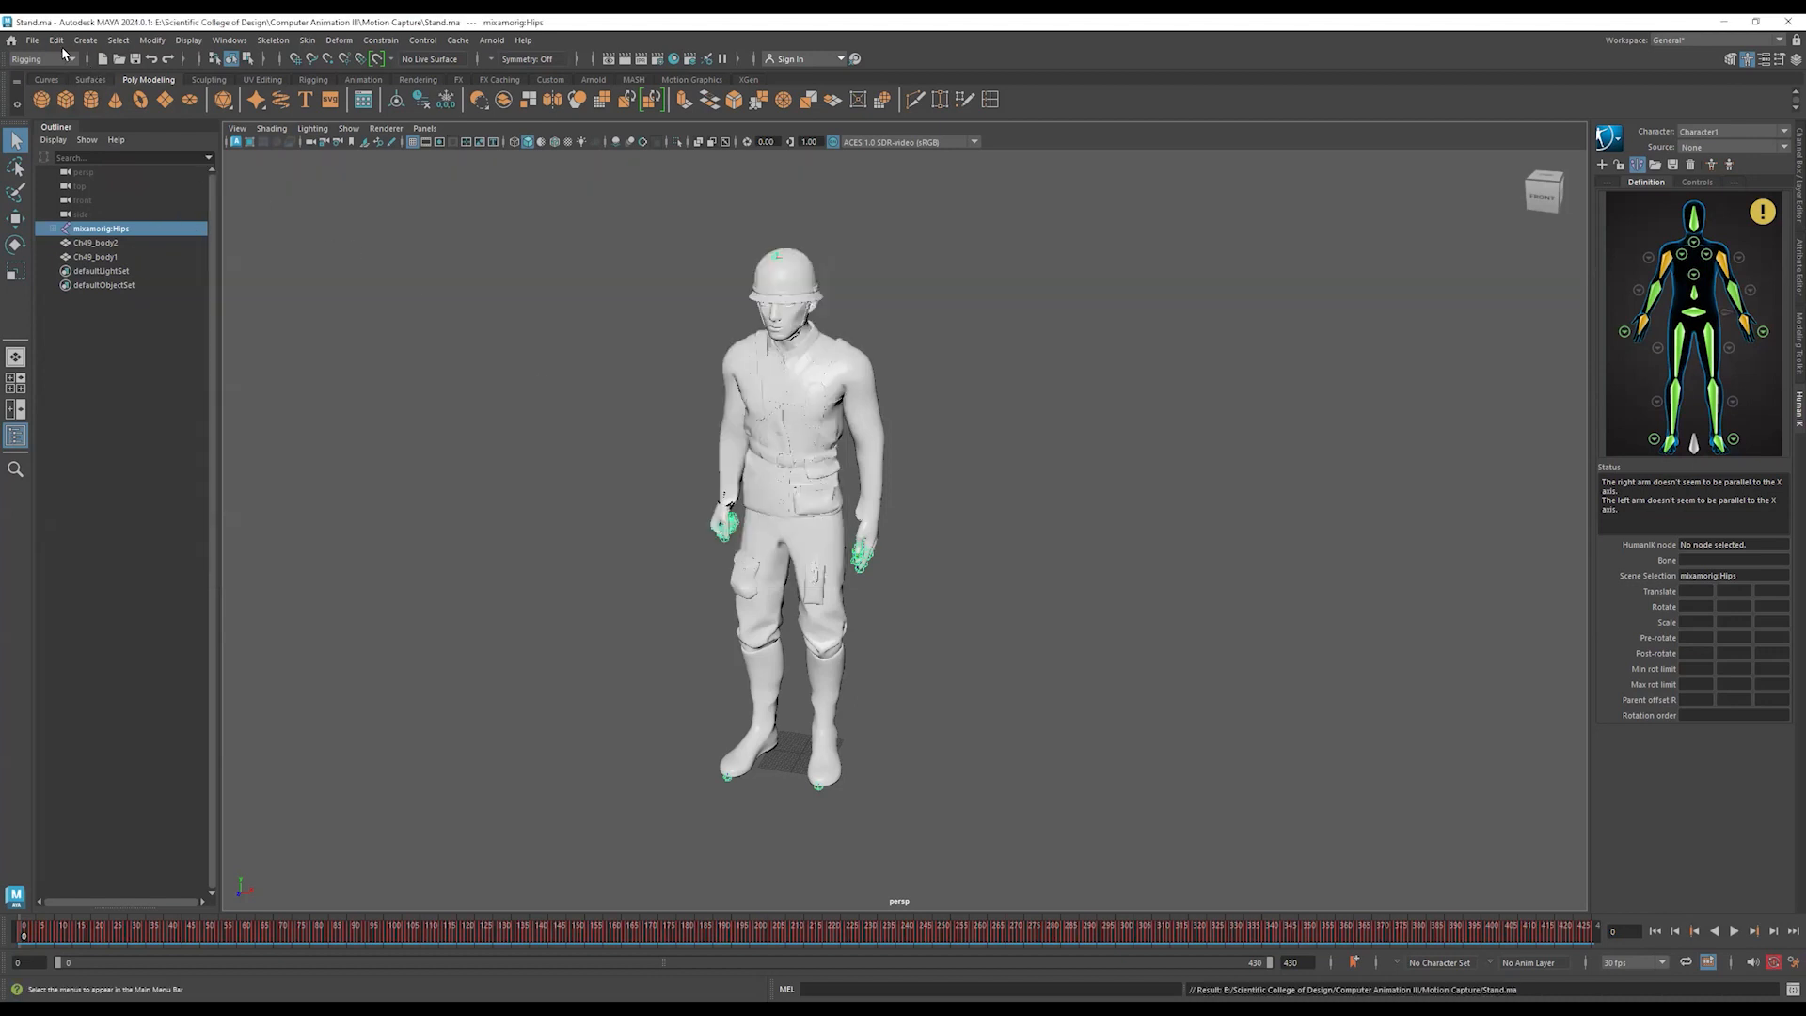
- Open the Character1.mb scene from the Motion Capture folder
click(32, 40)
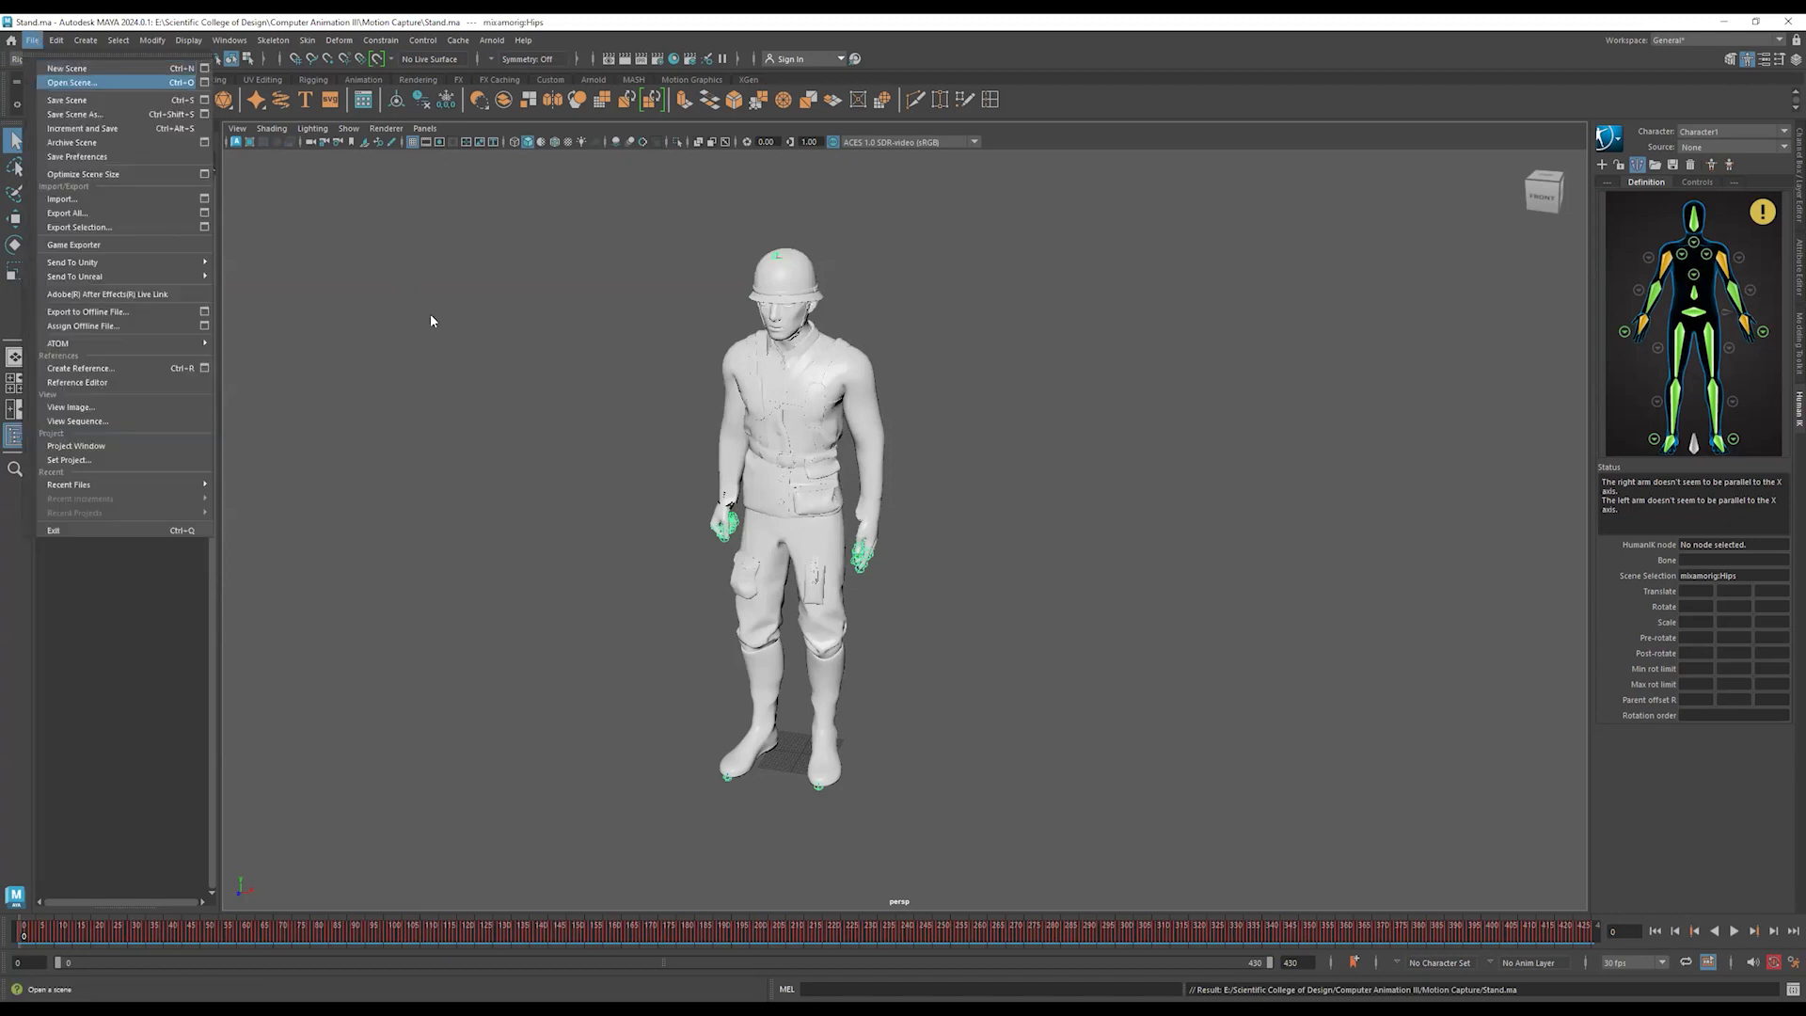
click(337, 268)
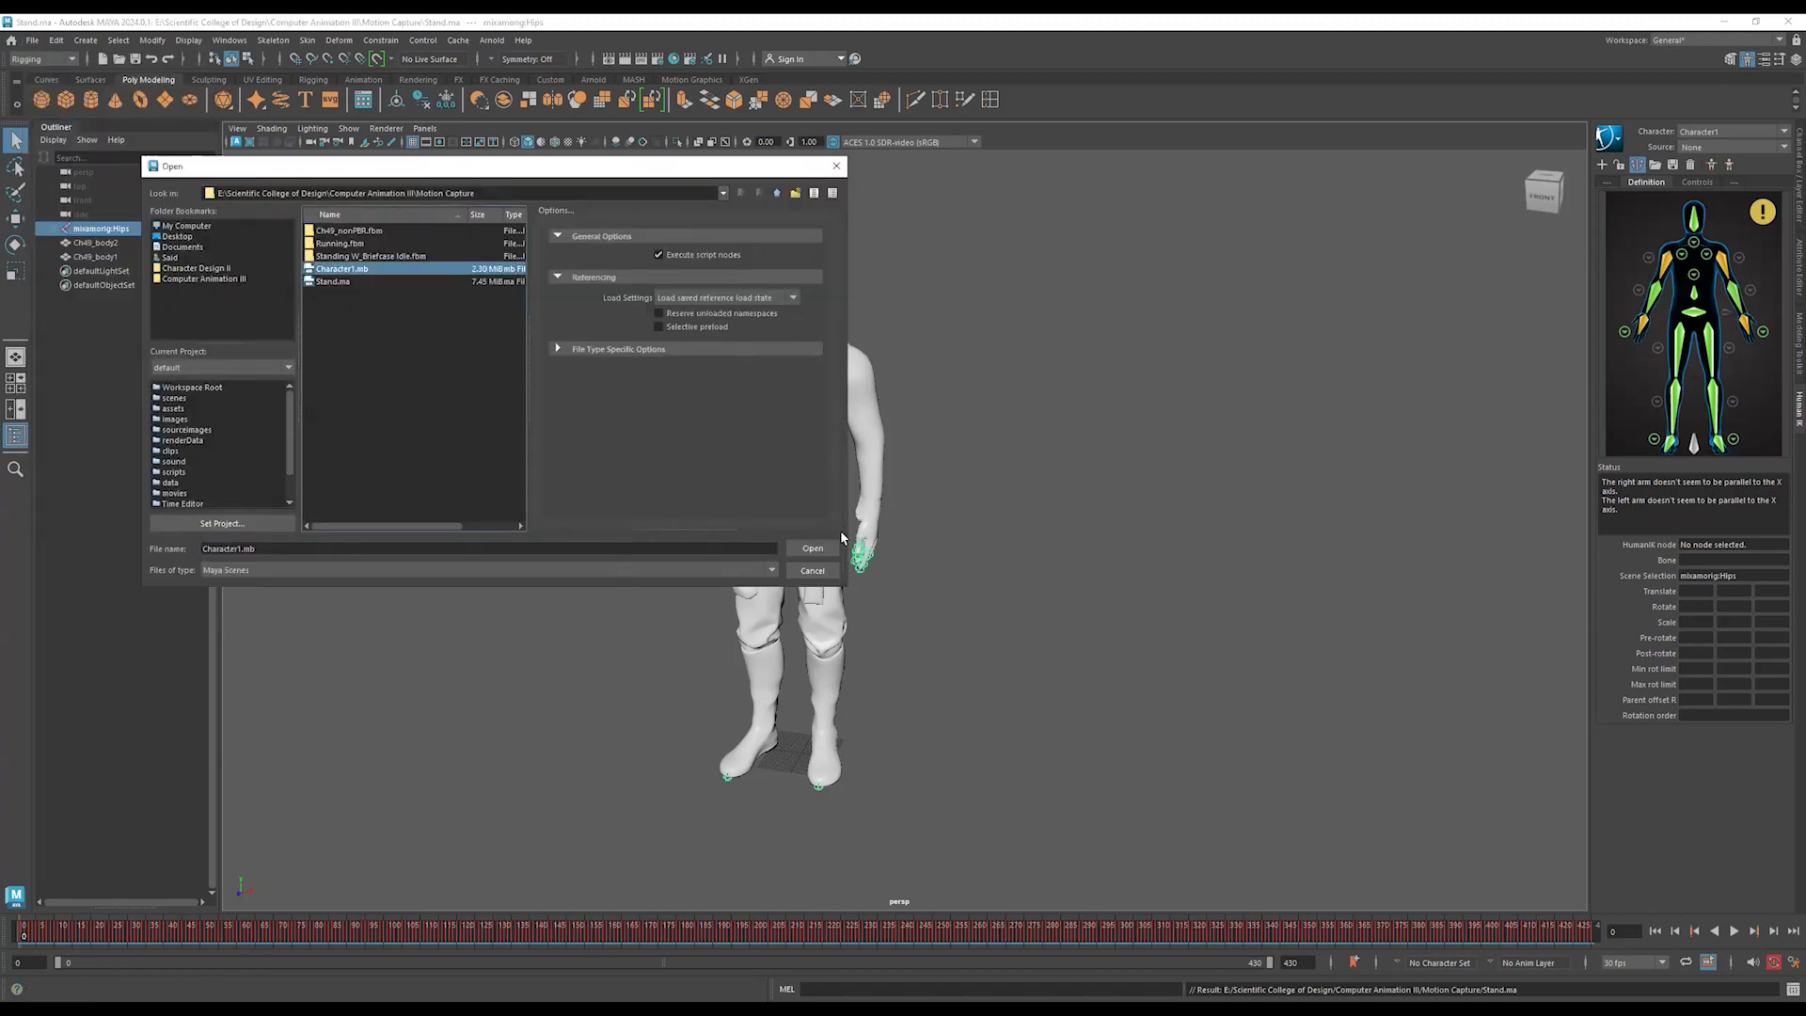
click(820, 546)
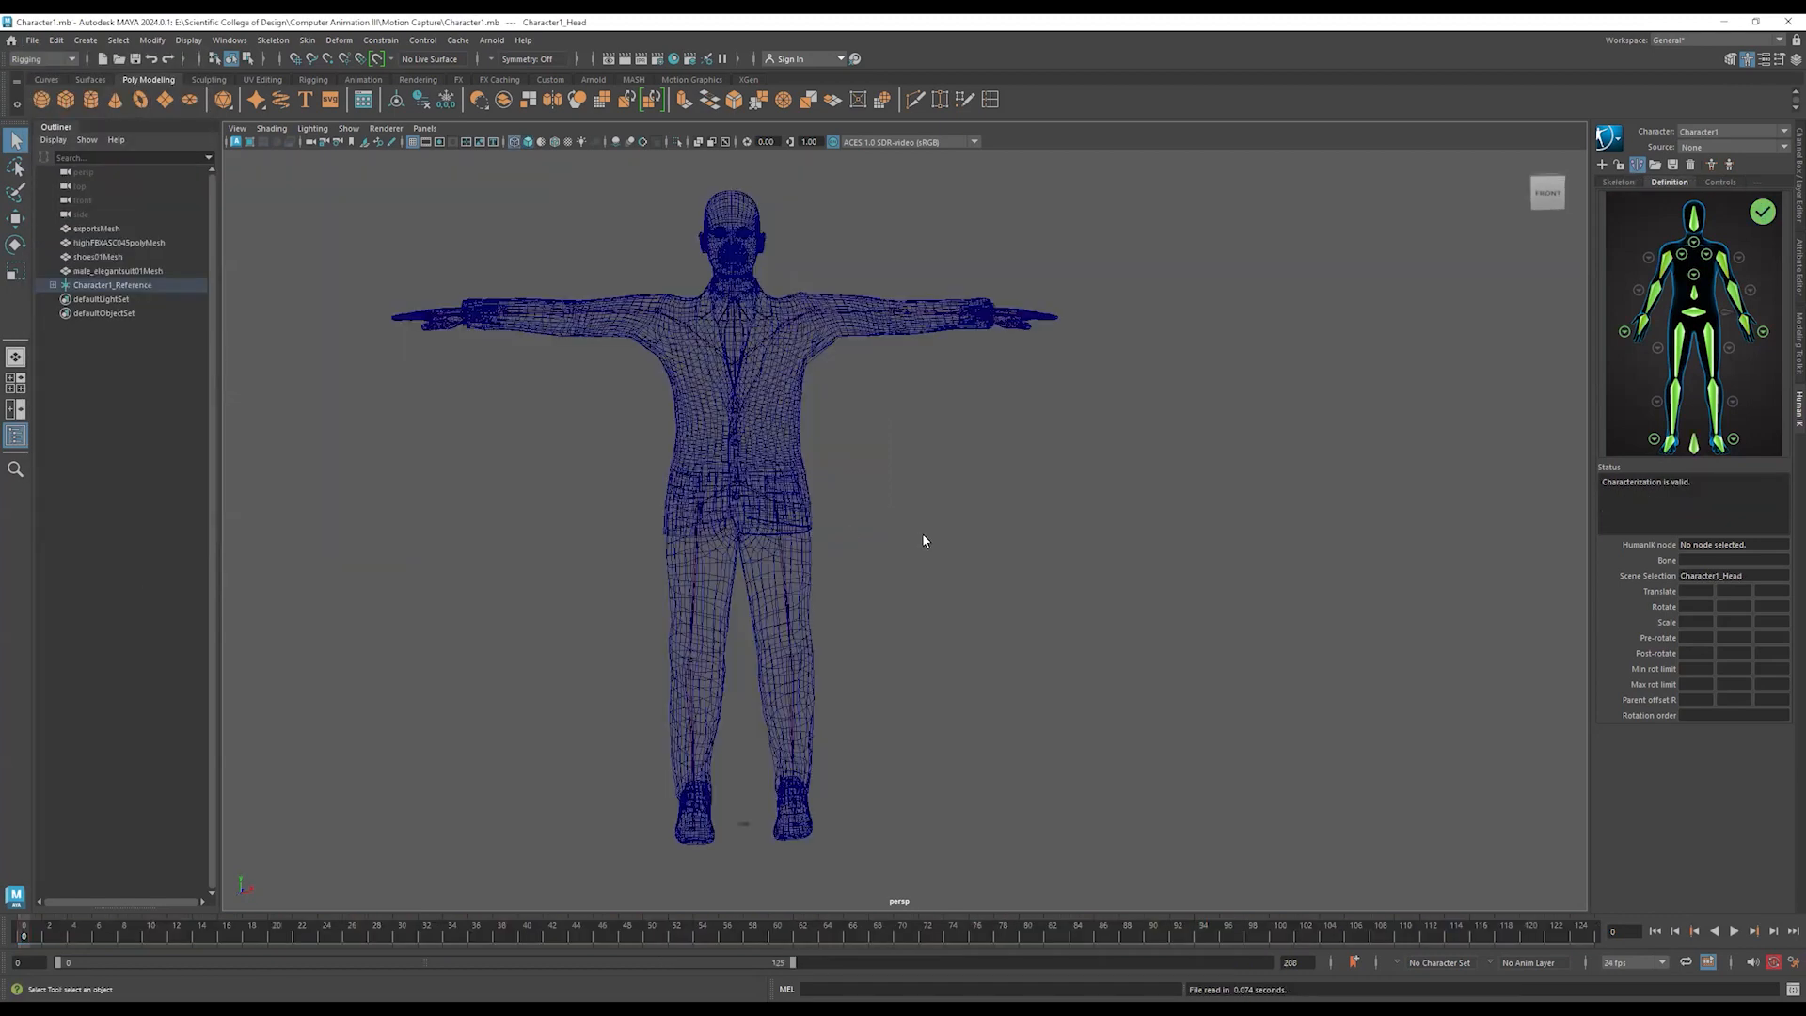
alt+drag(923, 539, 943, 528)
alt+right_drag(943, 527, 843, 535)
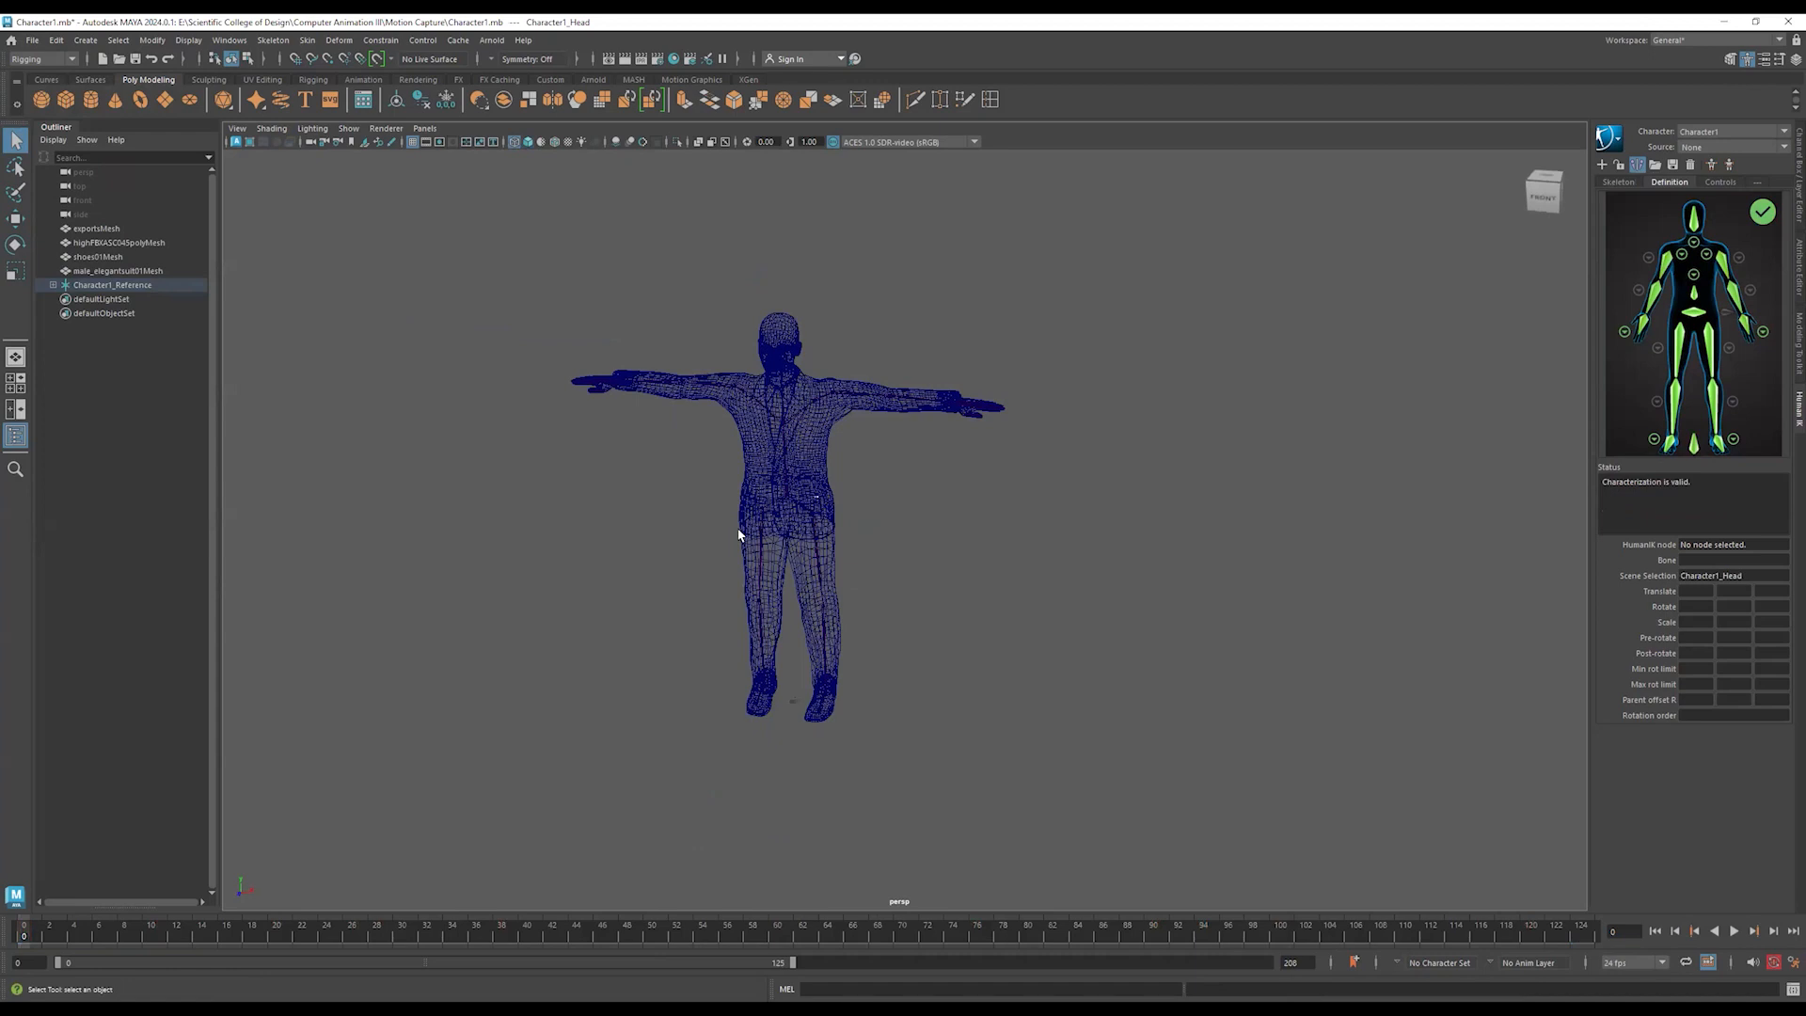
- Bind the suit, shoes, body and eyes meshes to the Character1_Hips skeleton with Bind Skin
alt+drag(624, 612, 508, 565)
alt+right_drag(507, 565, 693, 564)
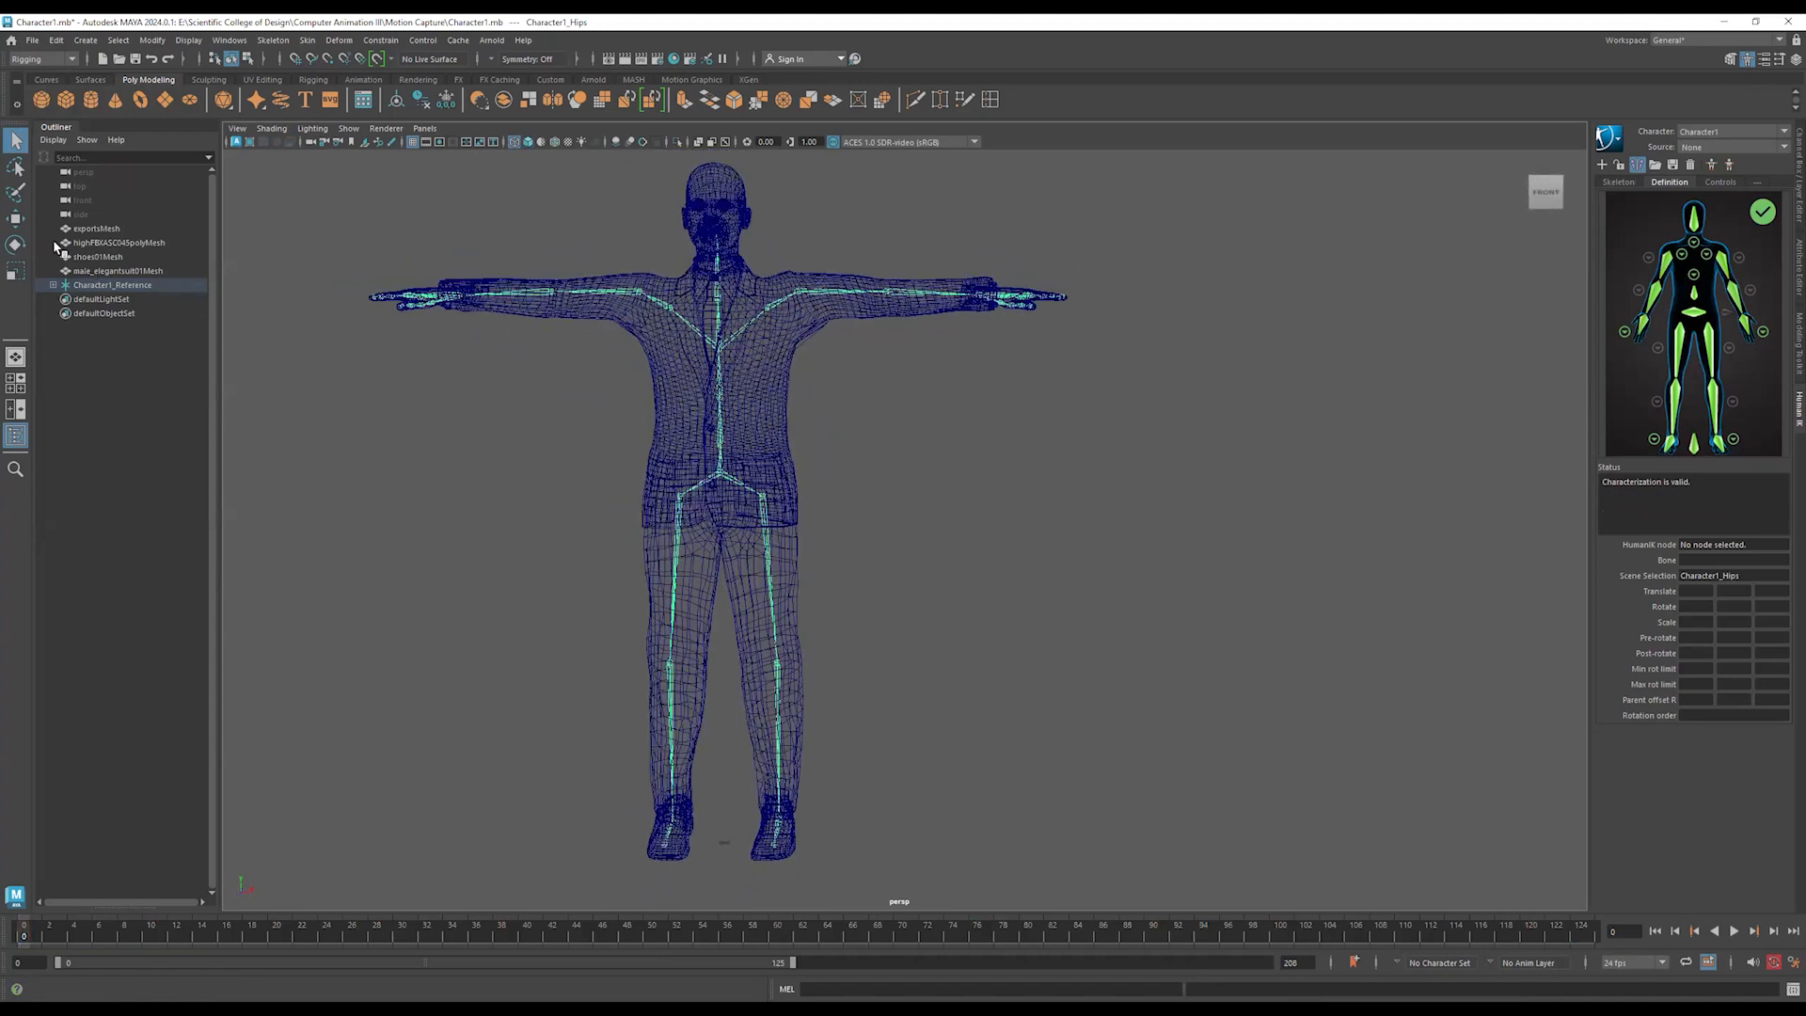
click(94, 271)
click(98, 256)
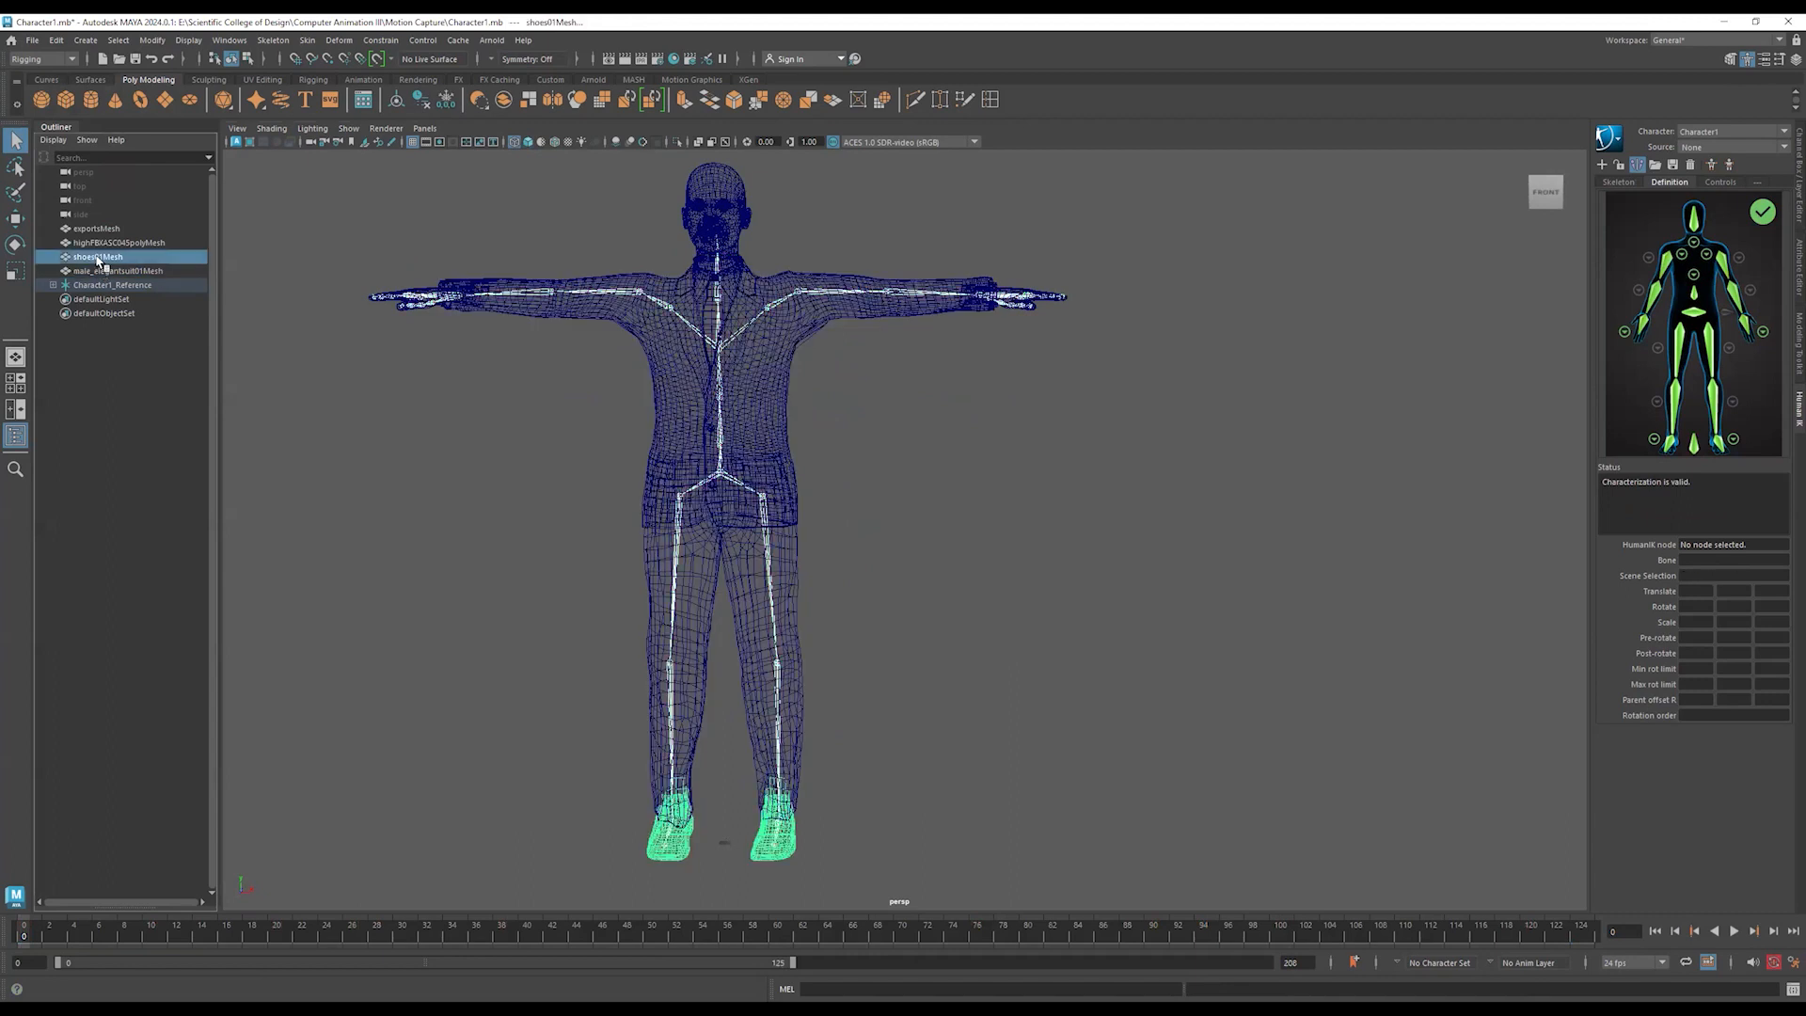
click(94, 271)
shift+click(102, 243)
shift+click(71, 230)
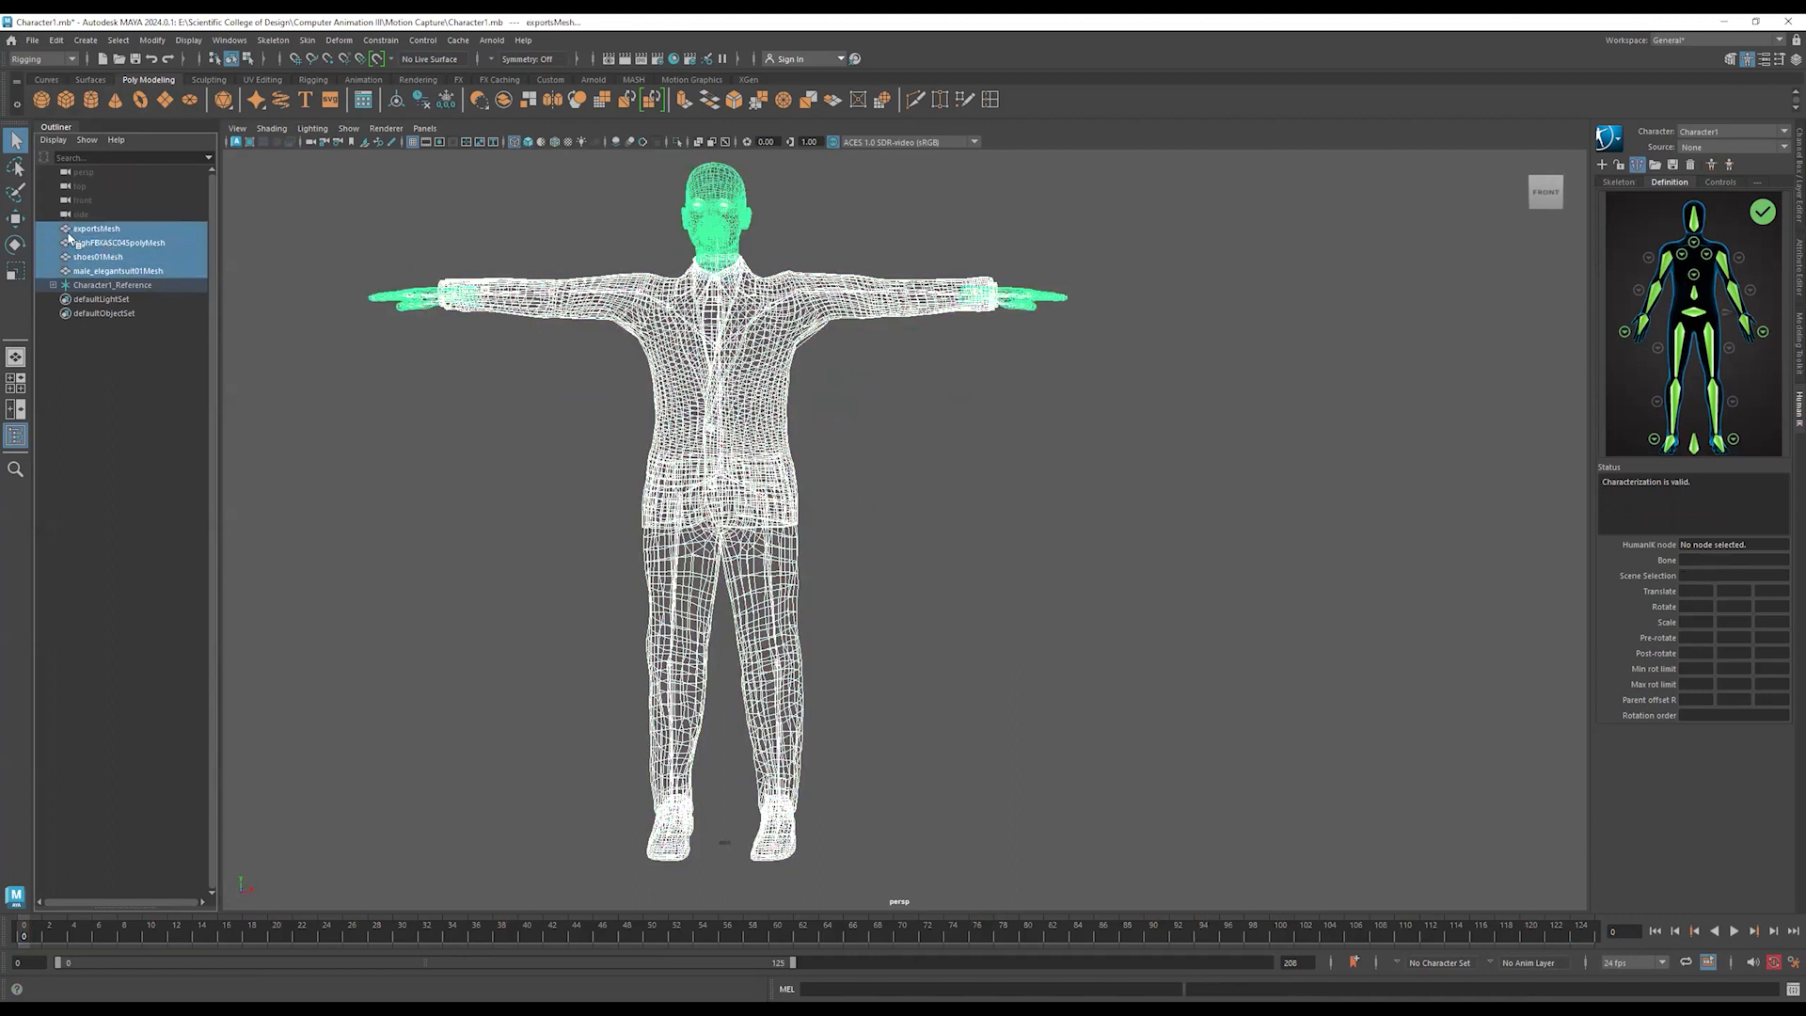
click(307, 41)
click(341, 76)
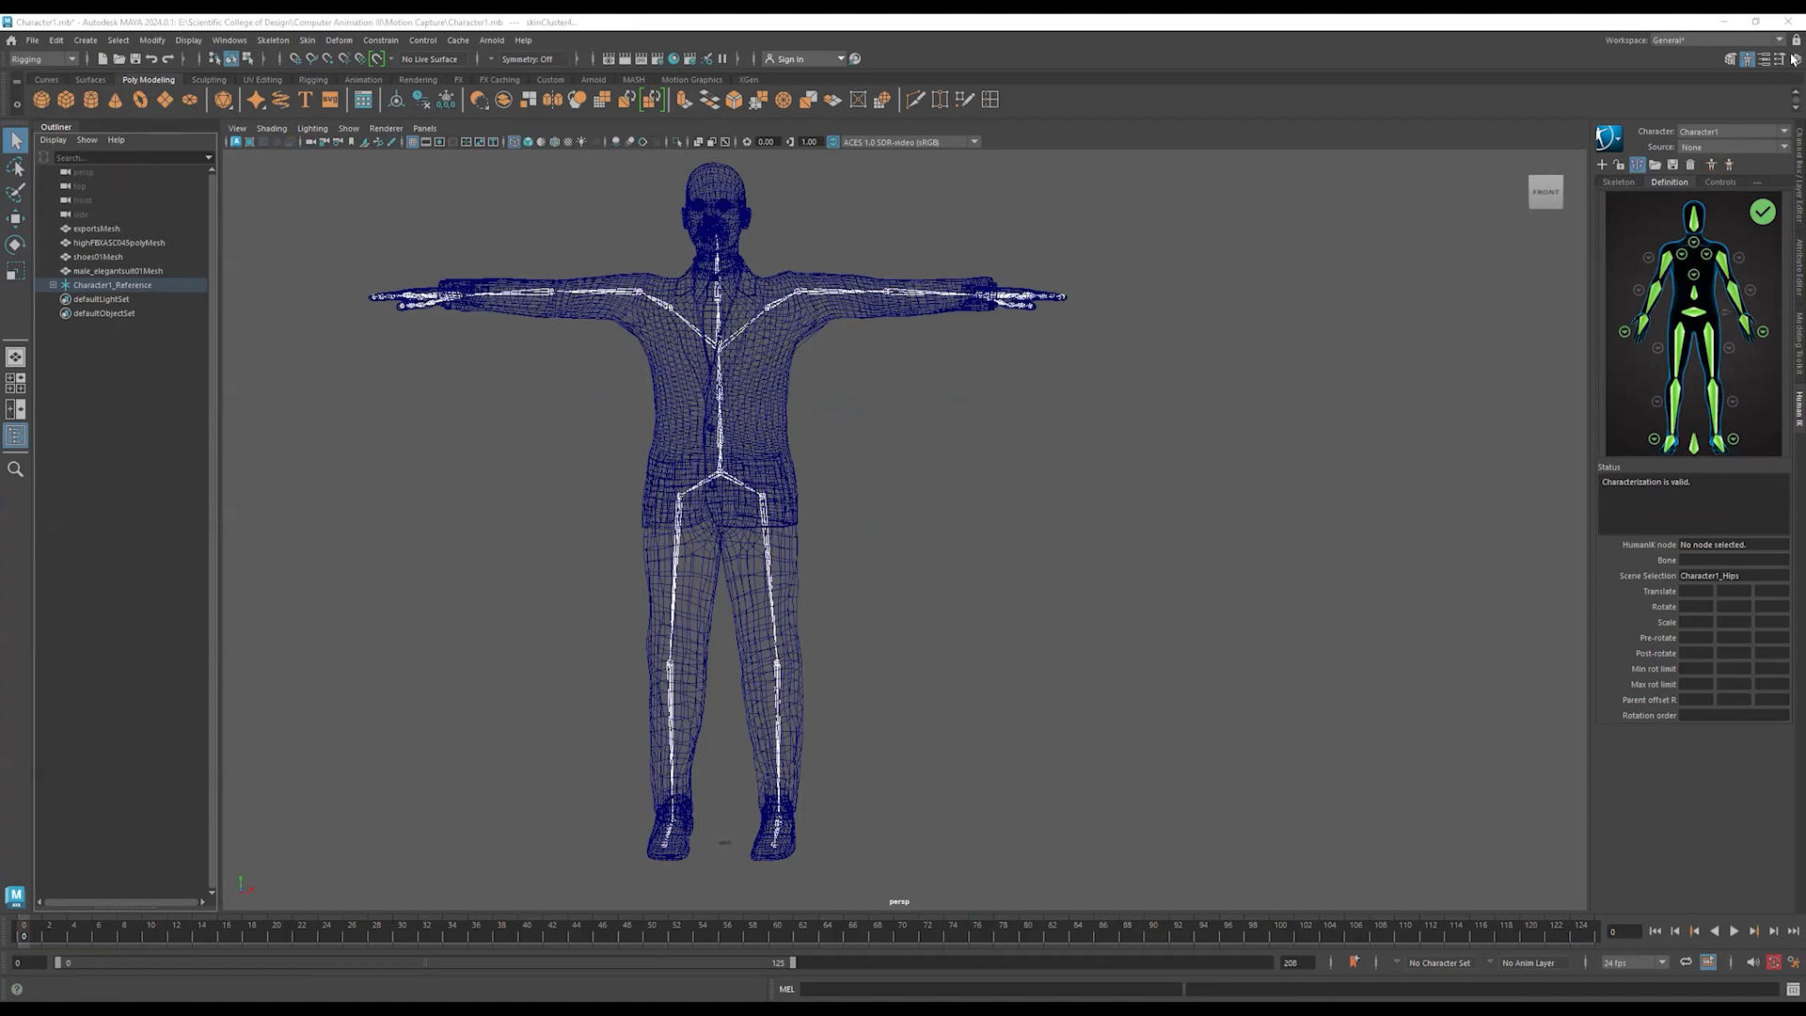
- Generate a HumanIK control rig for Character1 by setting its source to Control Rig
click(1690, 148)
click(1692, 185)
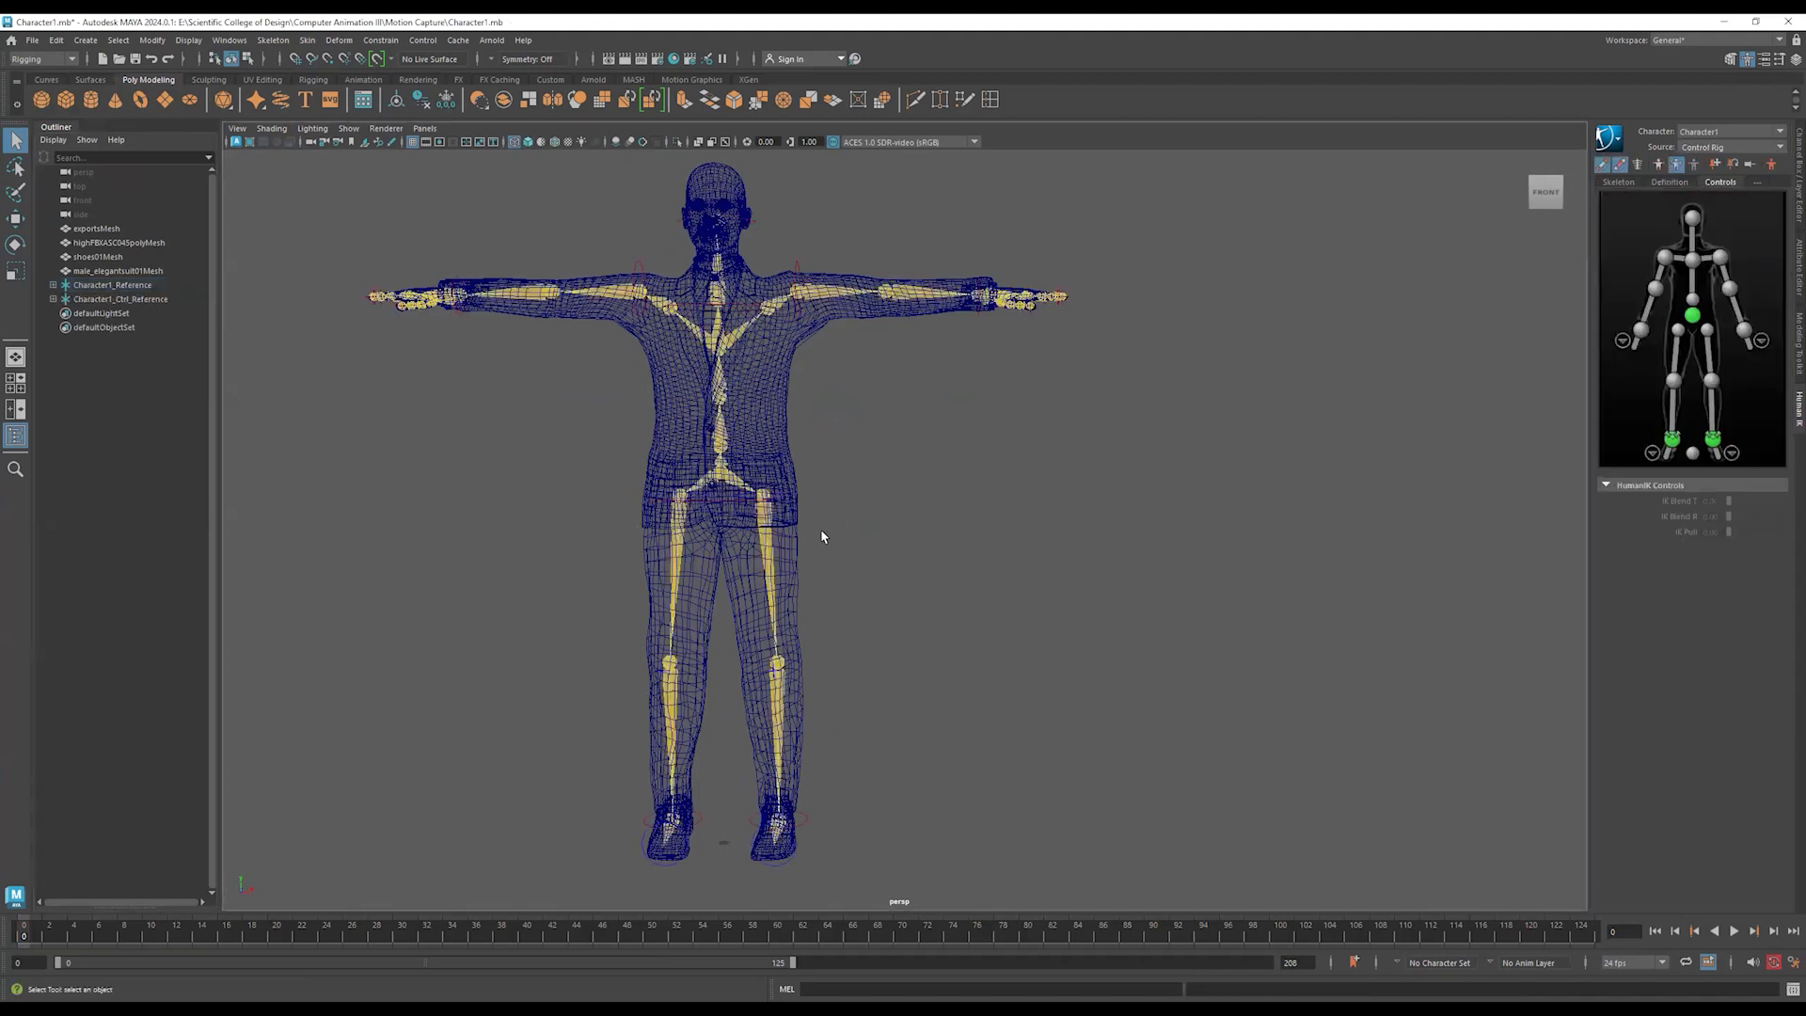
alt+drag(1015, 554, 974, 564)
alt+right_drag(1068, 552, 795, 527)
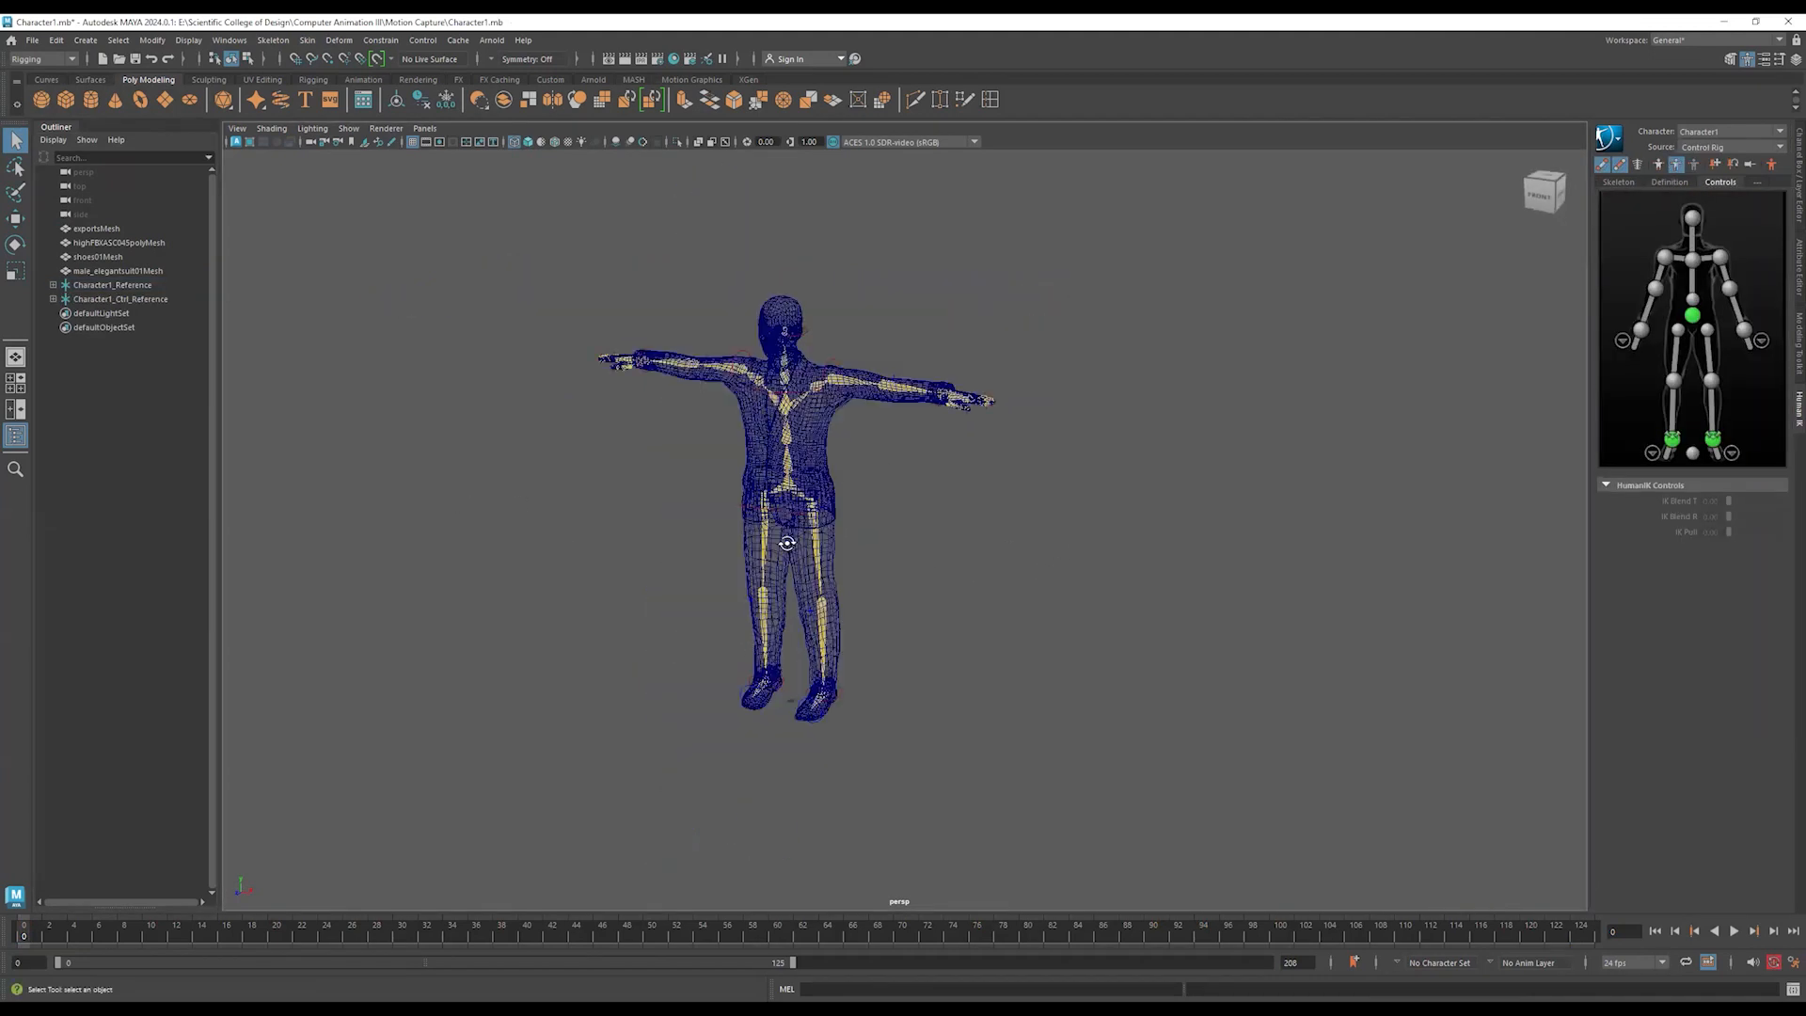
alt+drag(794, 527, 830, 517)
alt+right_drag(519, 532, 718, 517)
alt+drag(692, 531, 664, 525)
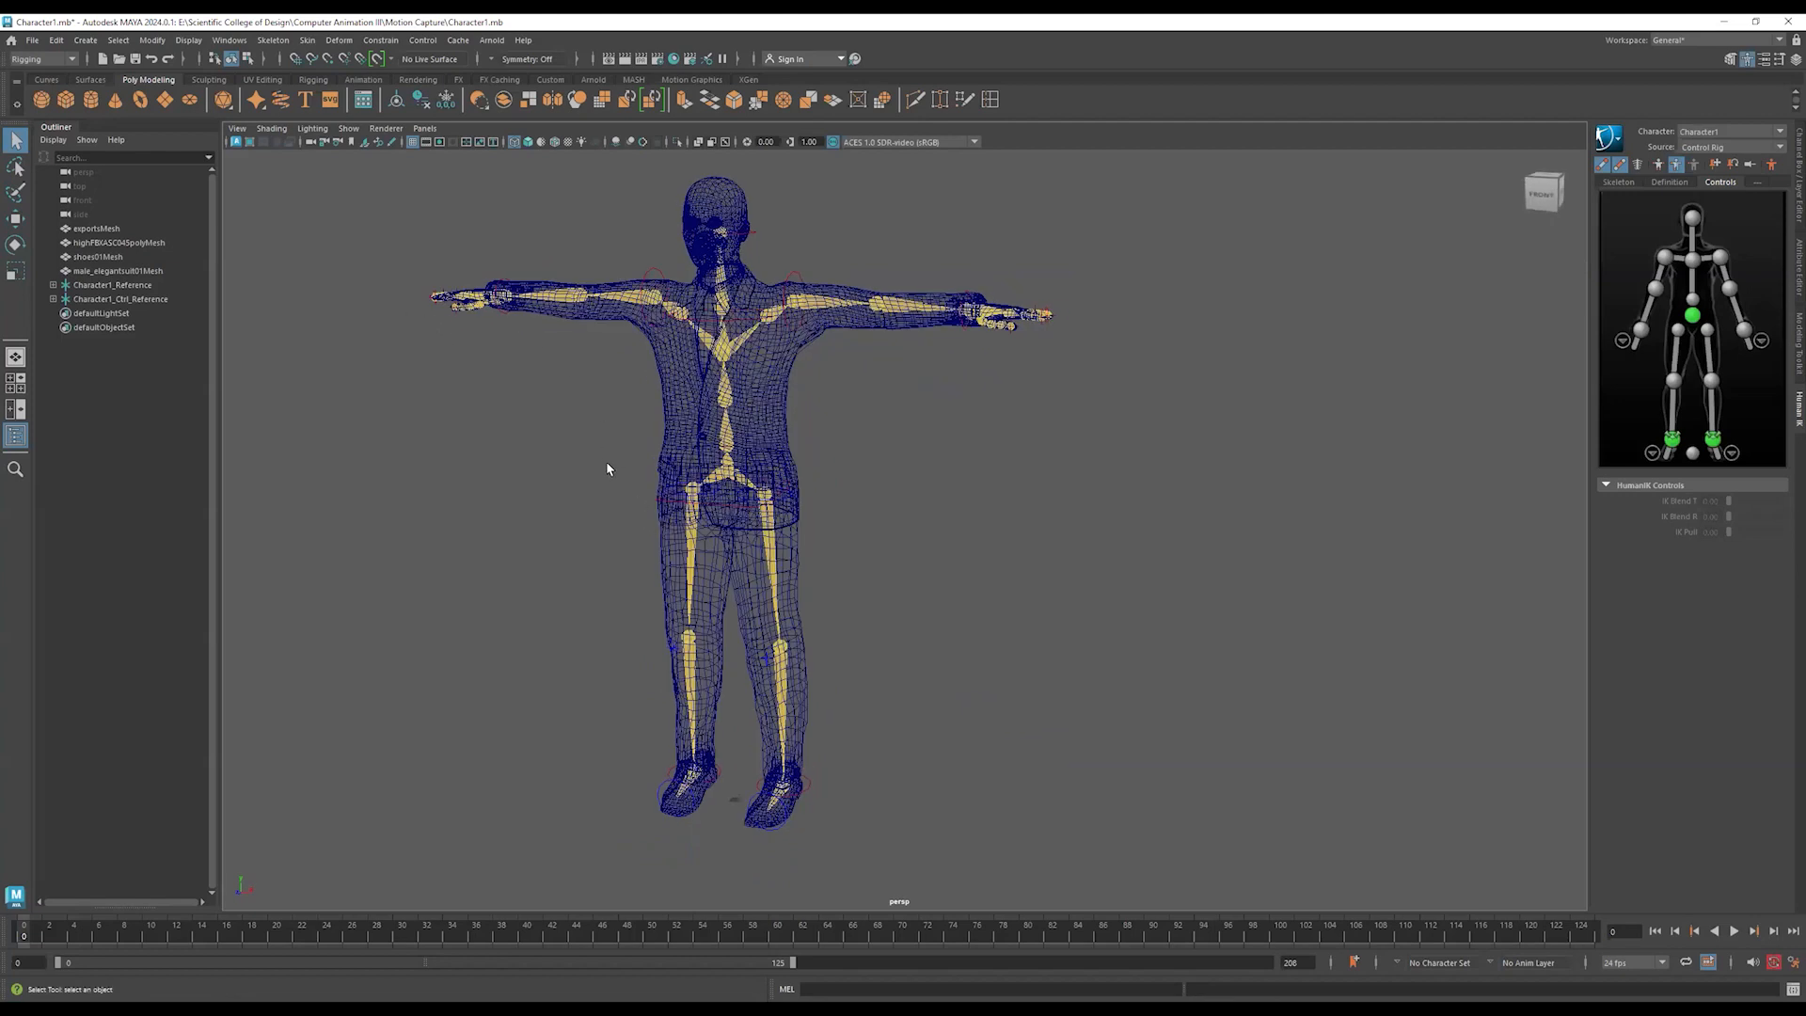
- Import Stand.ma from the Motion Capture folder into the Character1 scene
click(34, 40)
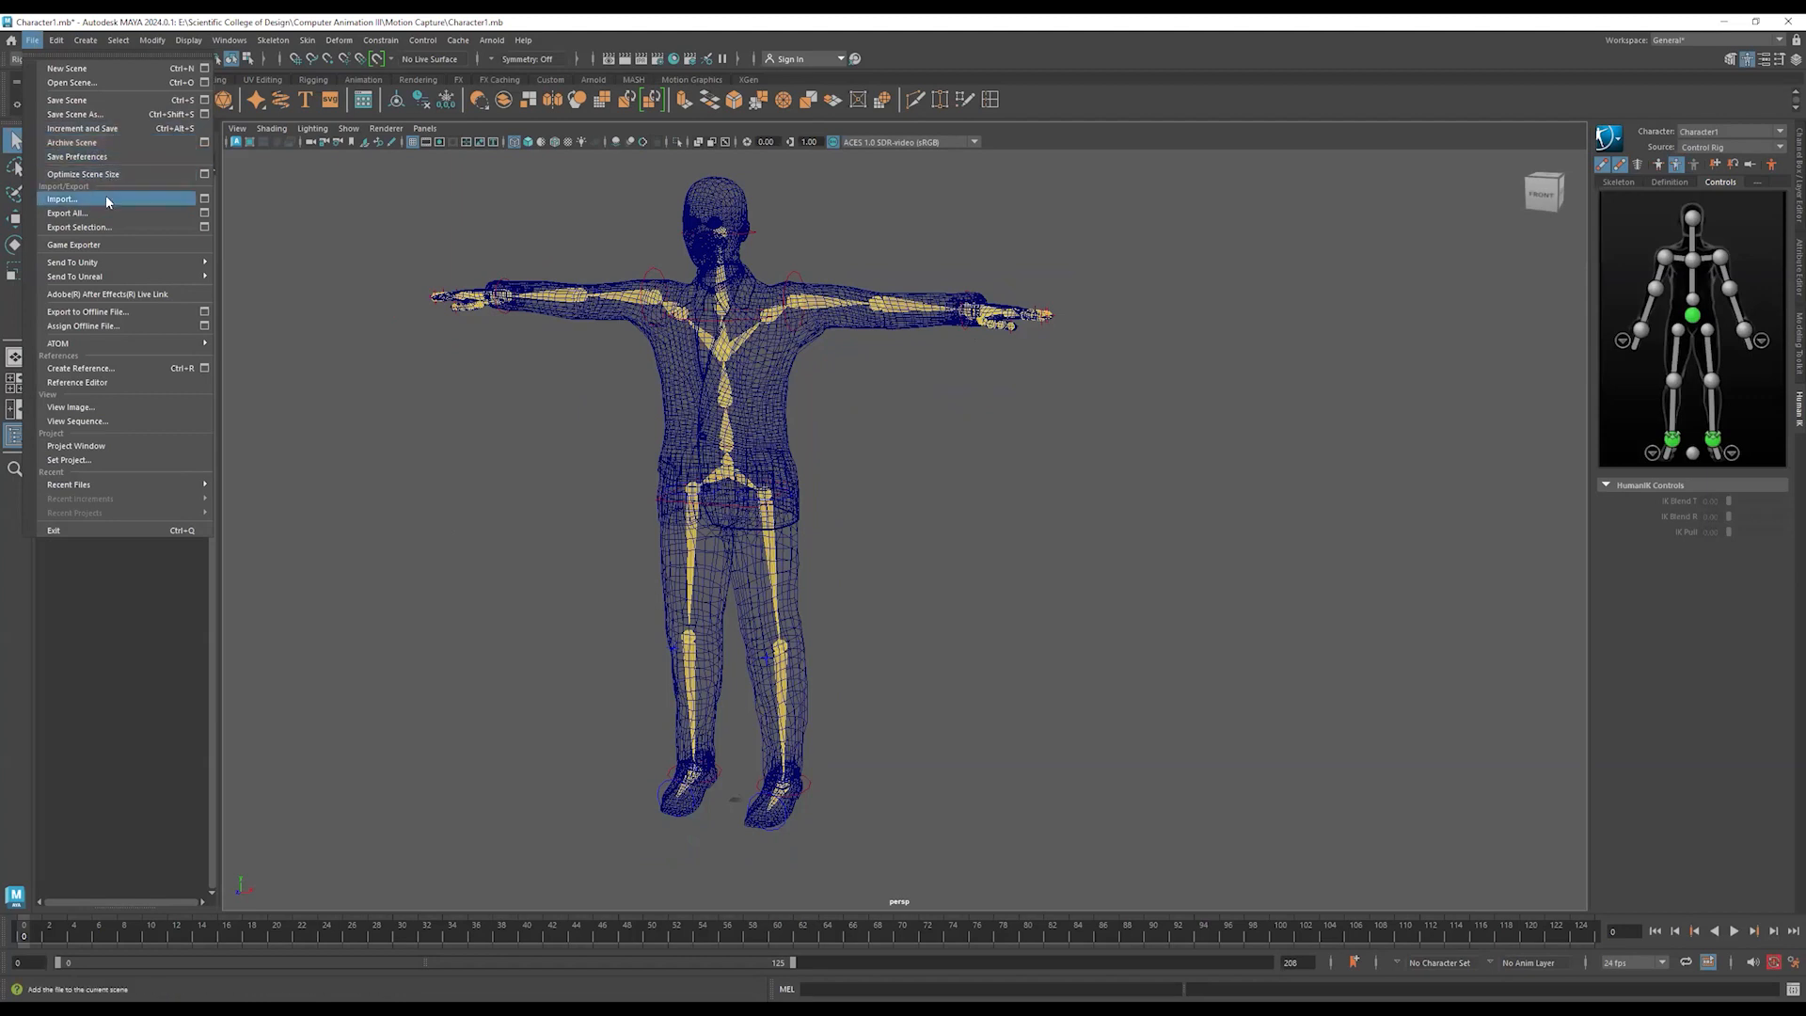
click(61, 198)
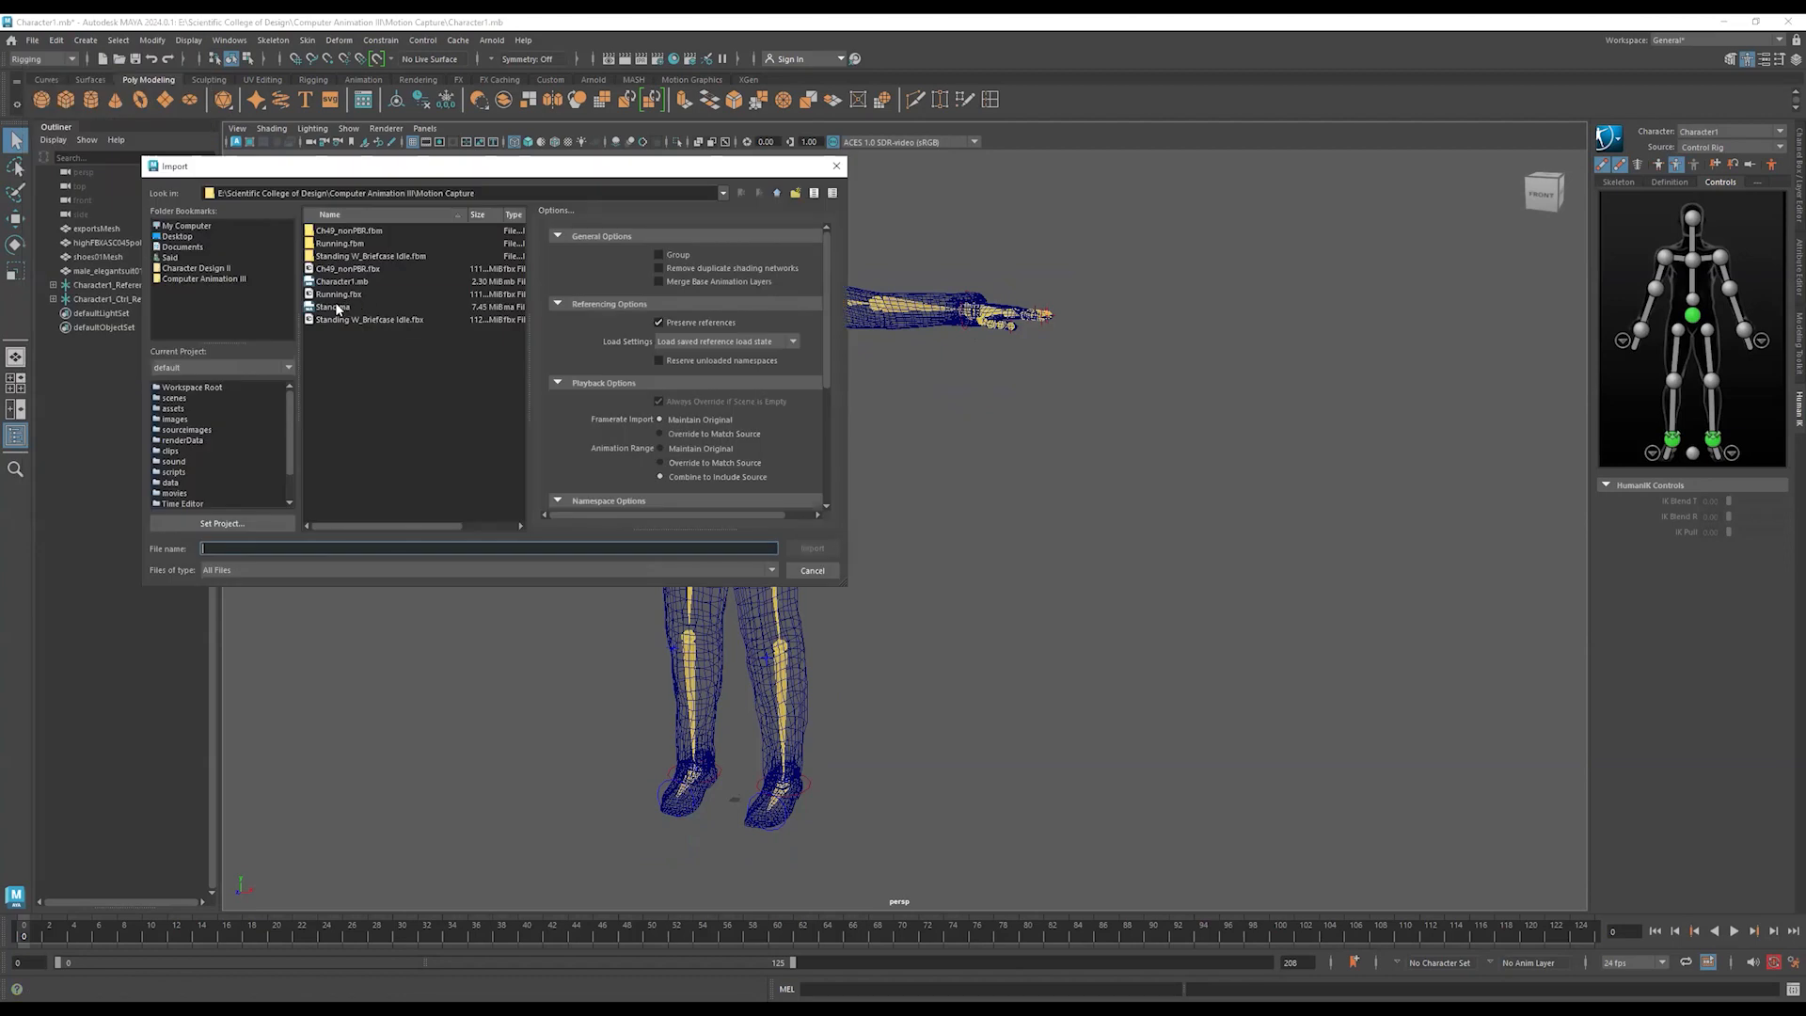
click(336, 308)
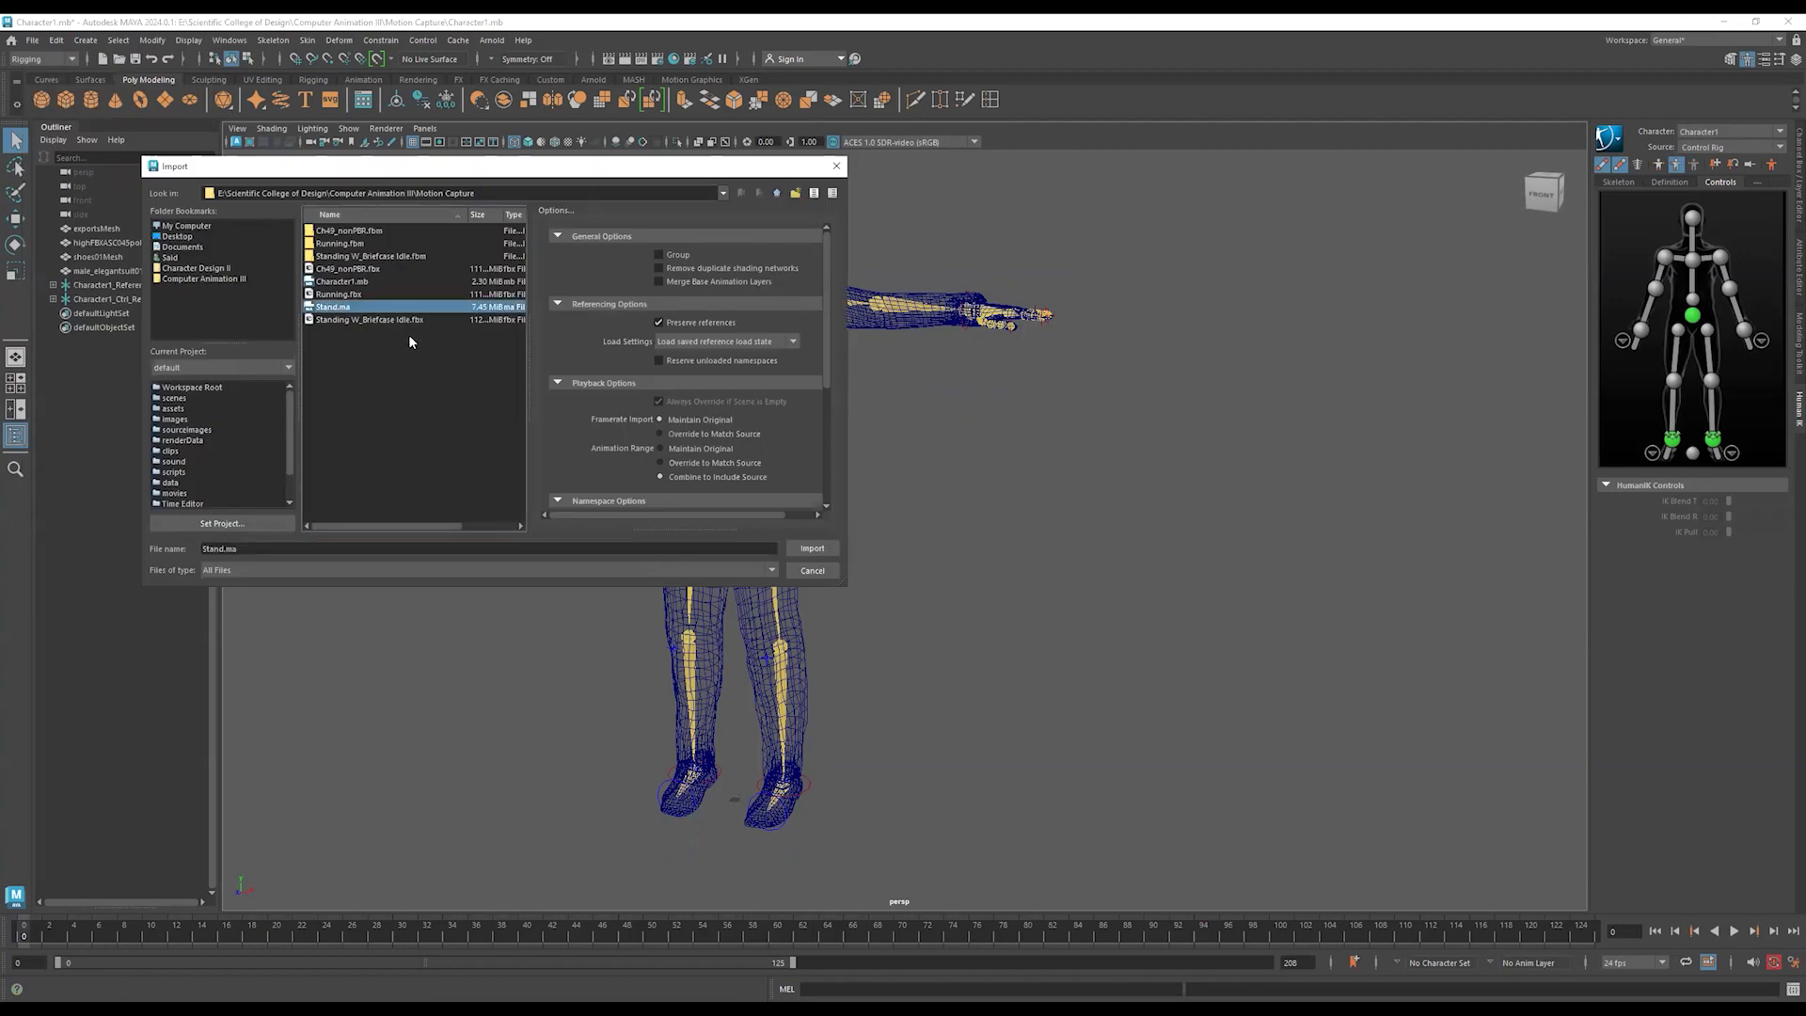
click(820, 549)
- Select the small imported soldier's mixamorig:Hips skeleton, play back its idle animation and return to frame 0
alt+right_drag(700, 804, 908, 629)
alt+middle_drag(908, 629, 1016, 395)
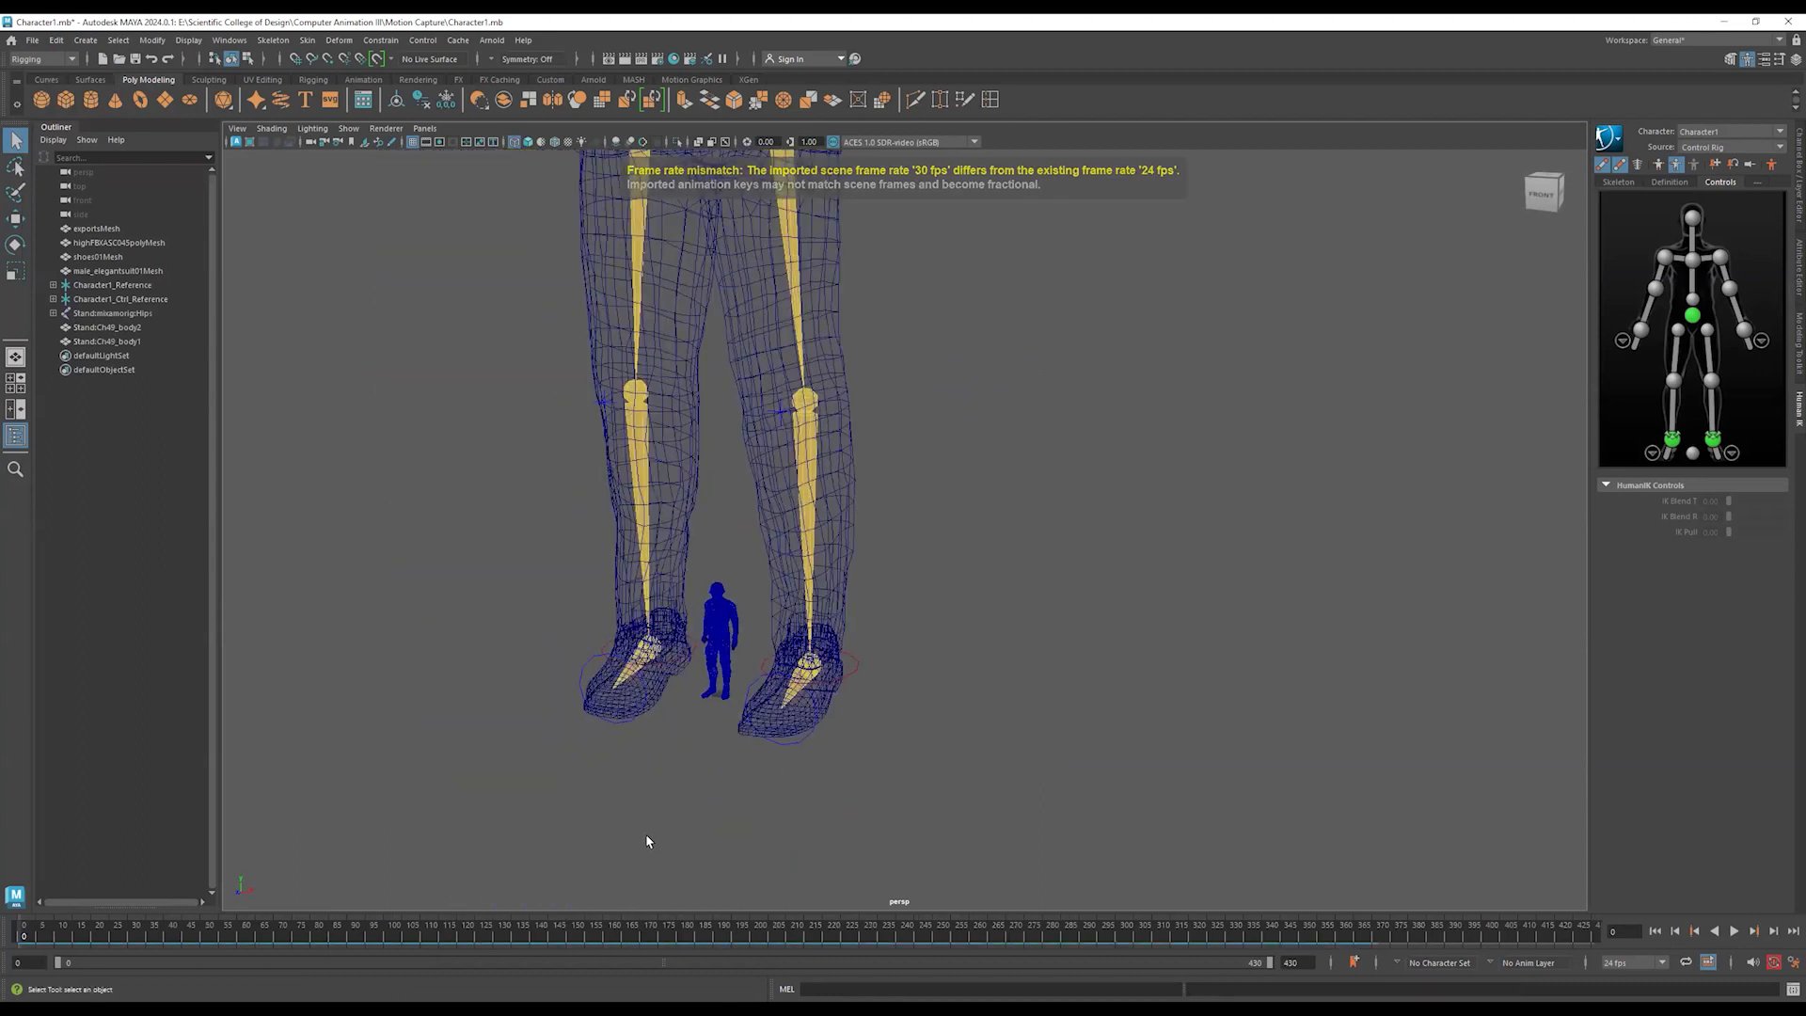
scroll(568, 746, up, 2)
scroll(568, 746, up, 2)
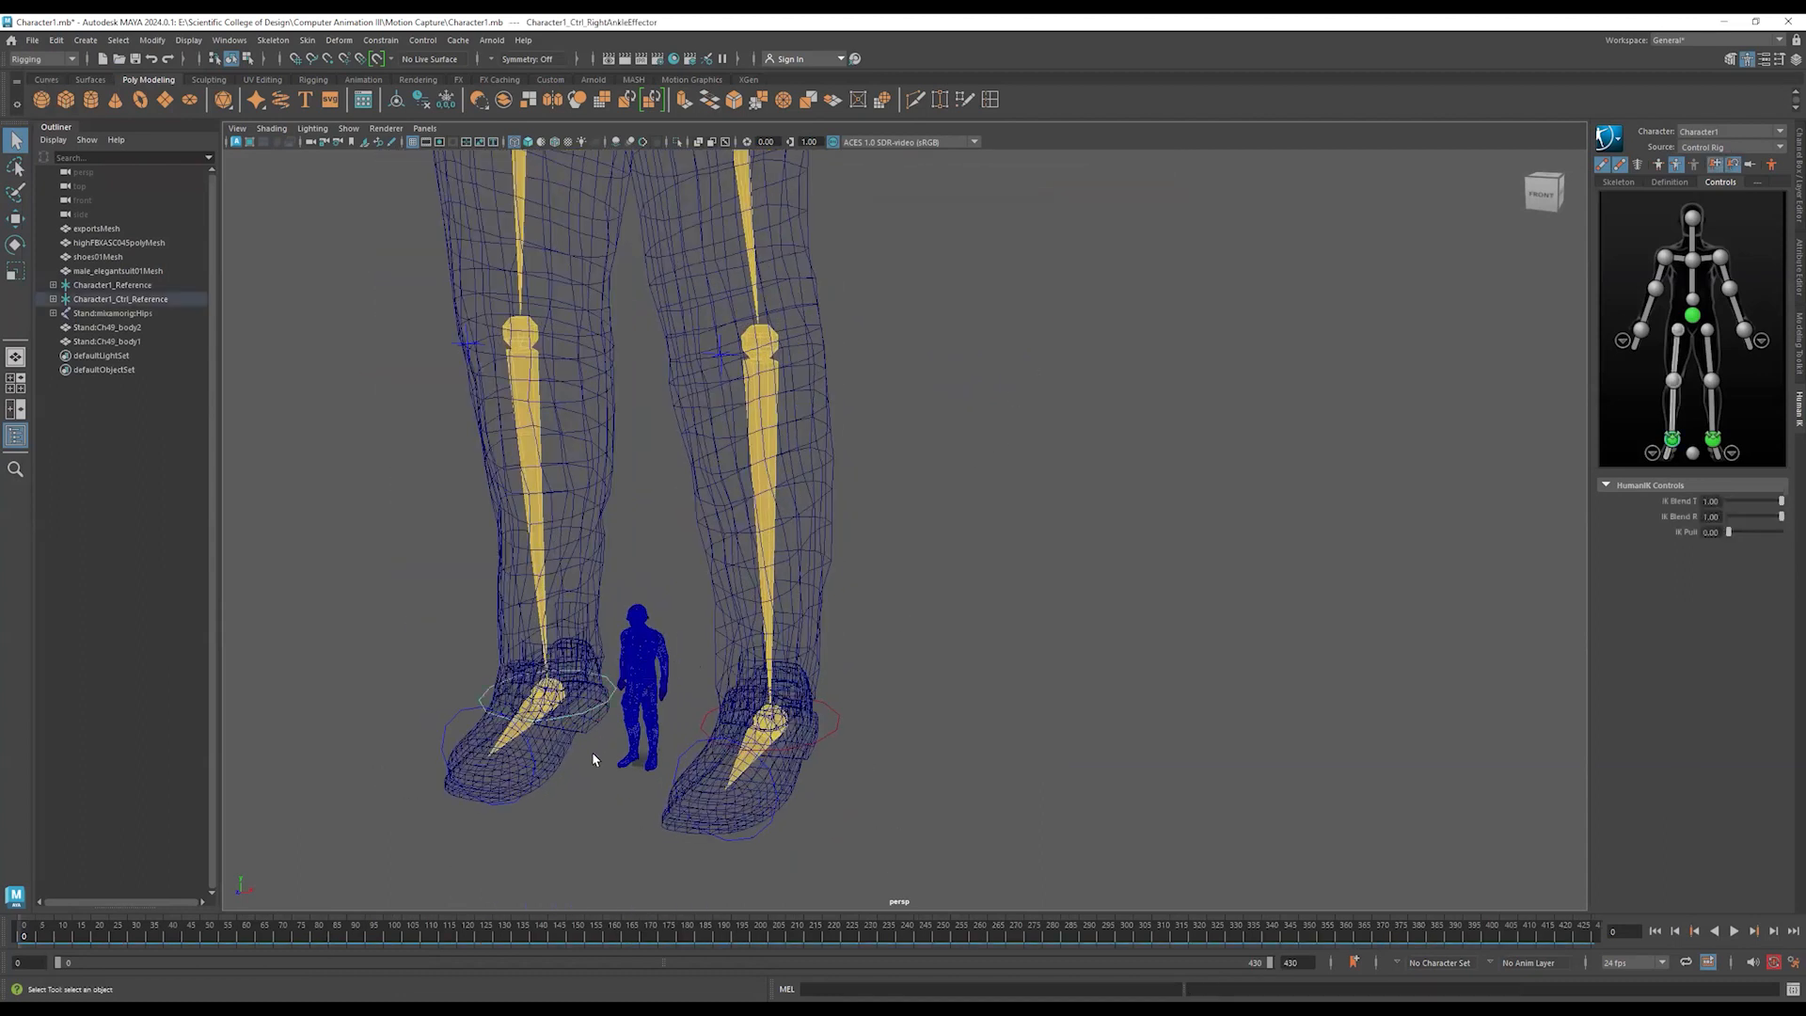
click(658, 663)
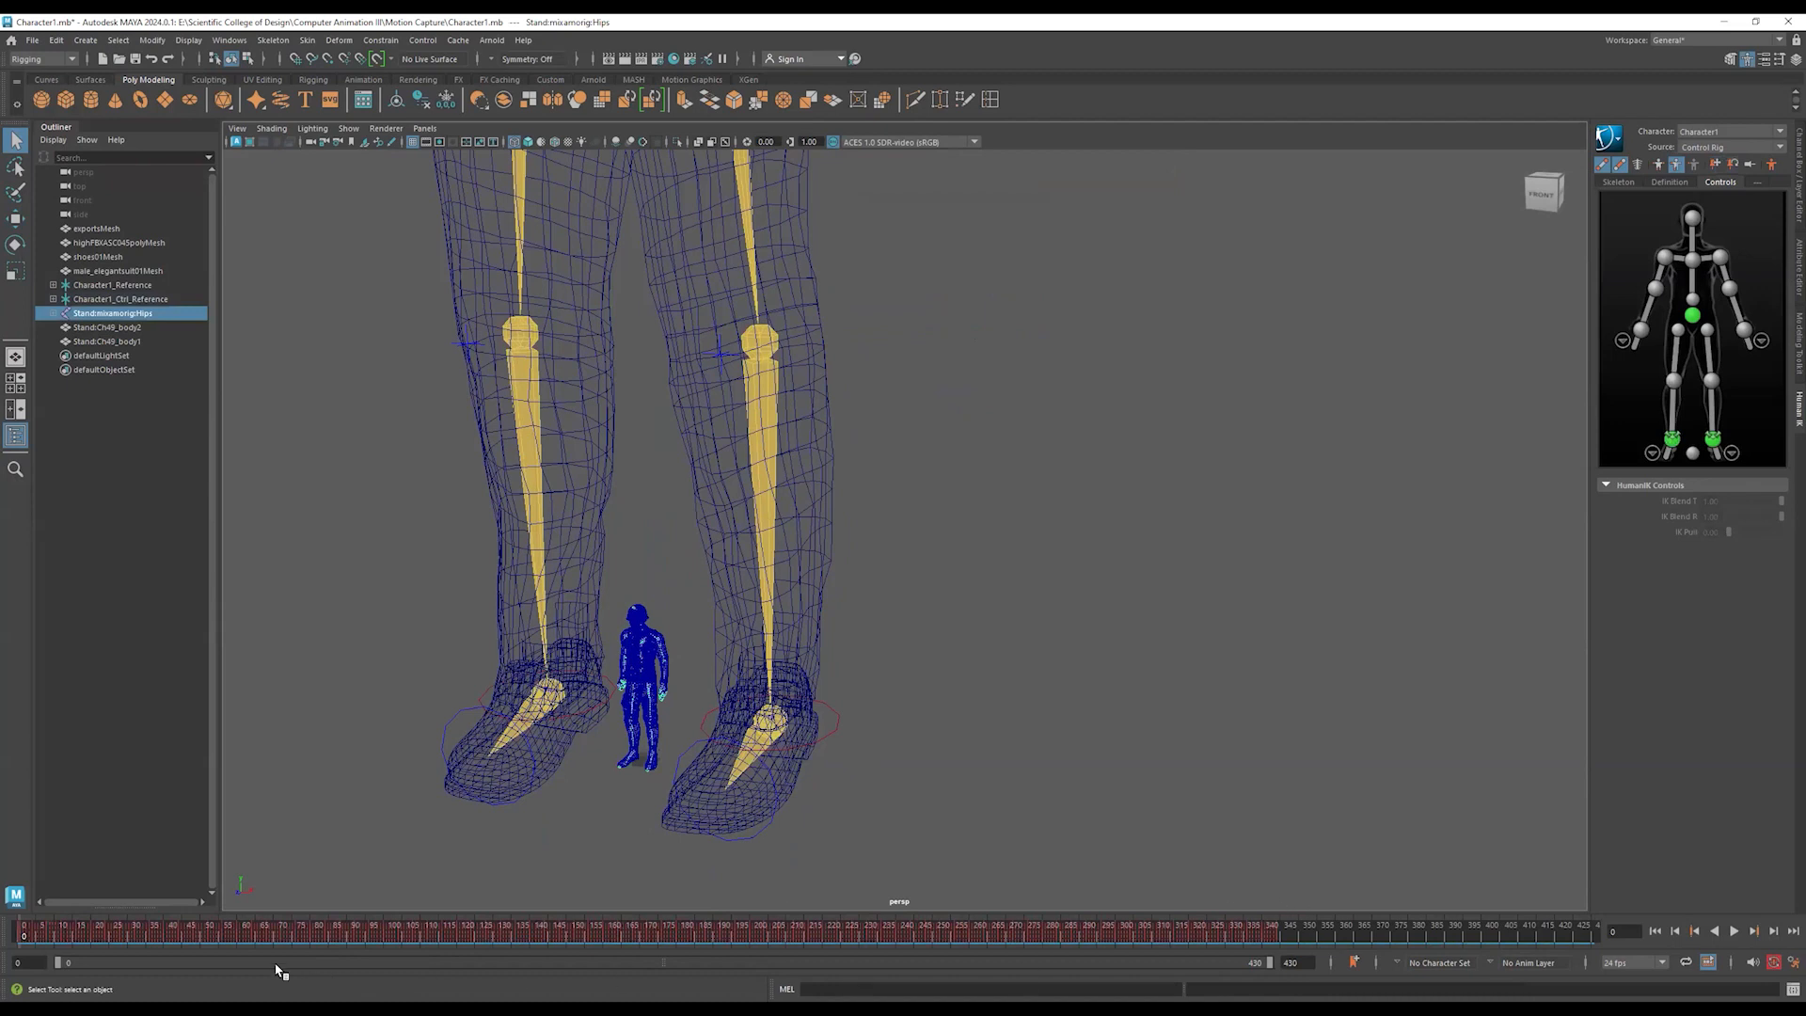
key(alt+v)
drag(117, 933, 19, 914)
scroll(917, 298, down, 10)
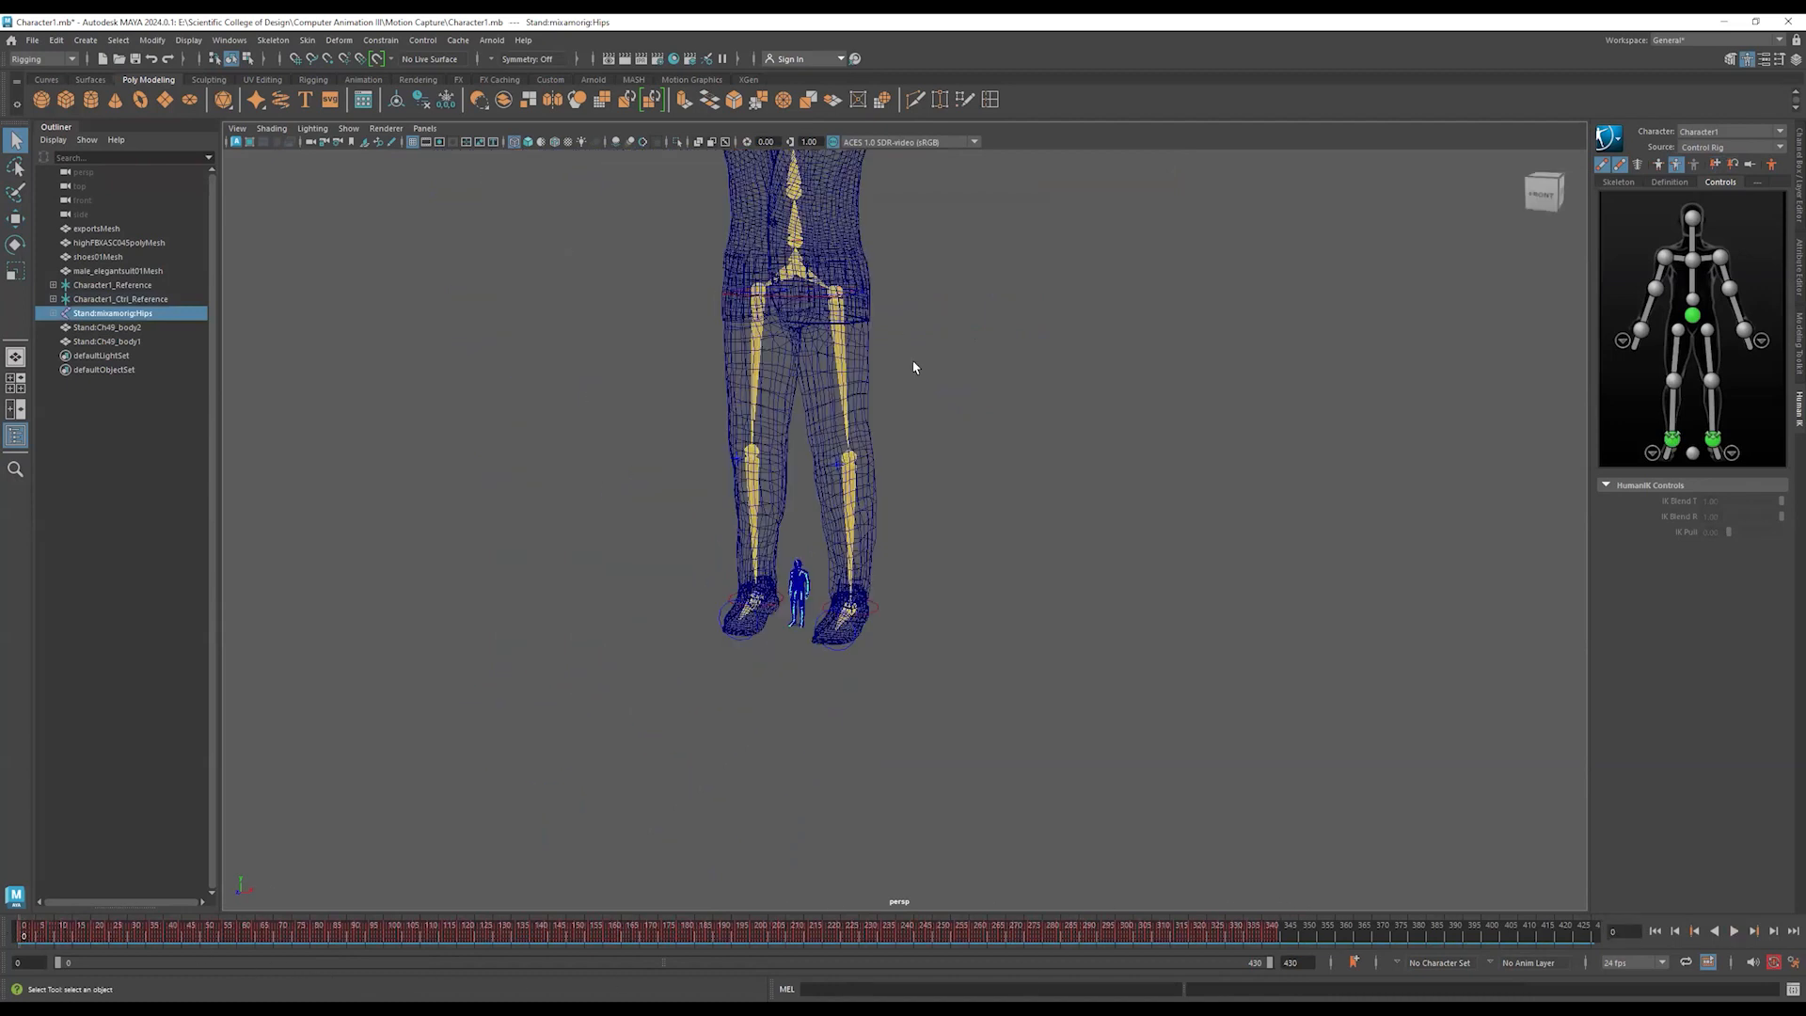
scroll(928, 505, up, 2)
scroll(928, 505, up, 2)
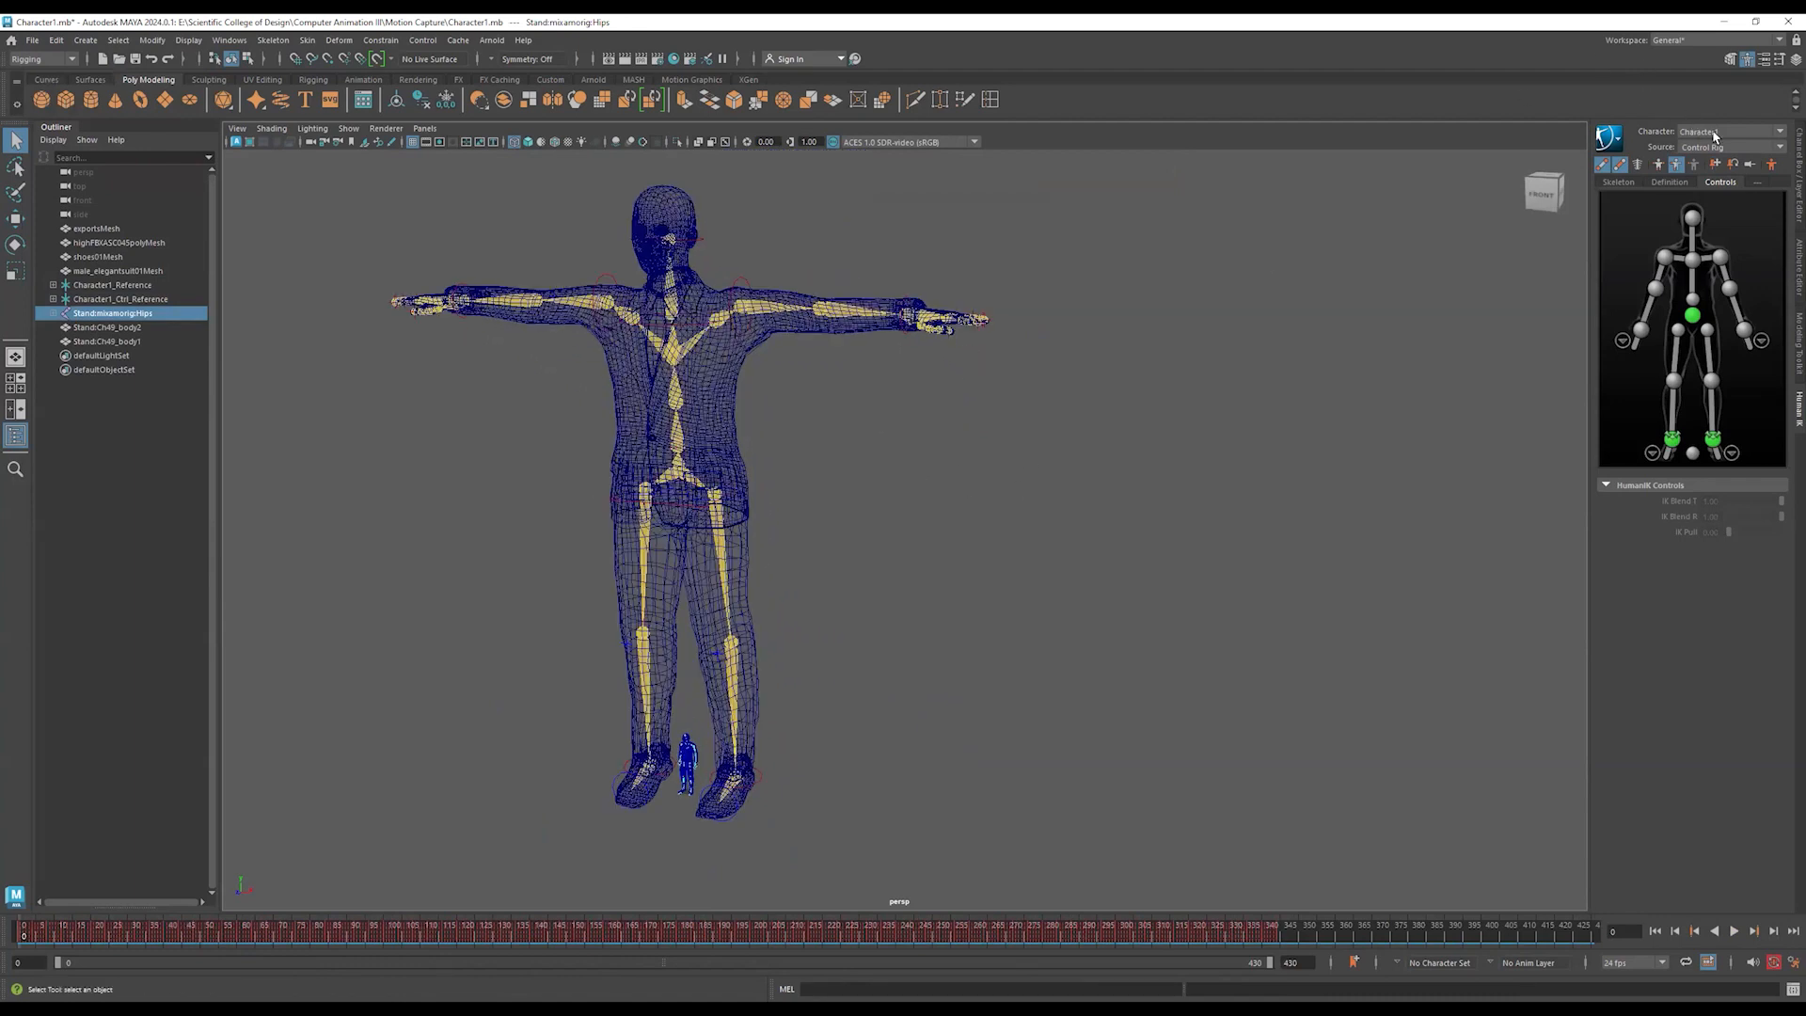
- Set Character1's HumanIK source to Stand:Character1 to retarget the soldier's motion onto the suited character
drag(896, 384, 556, 555)
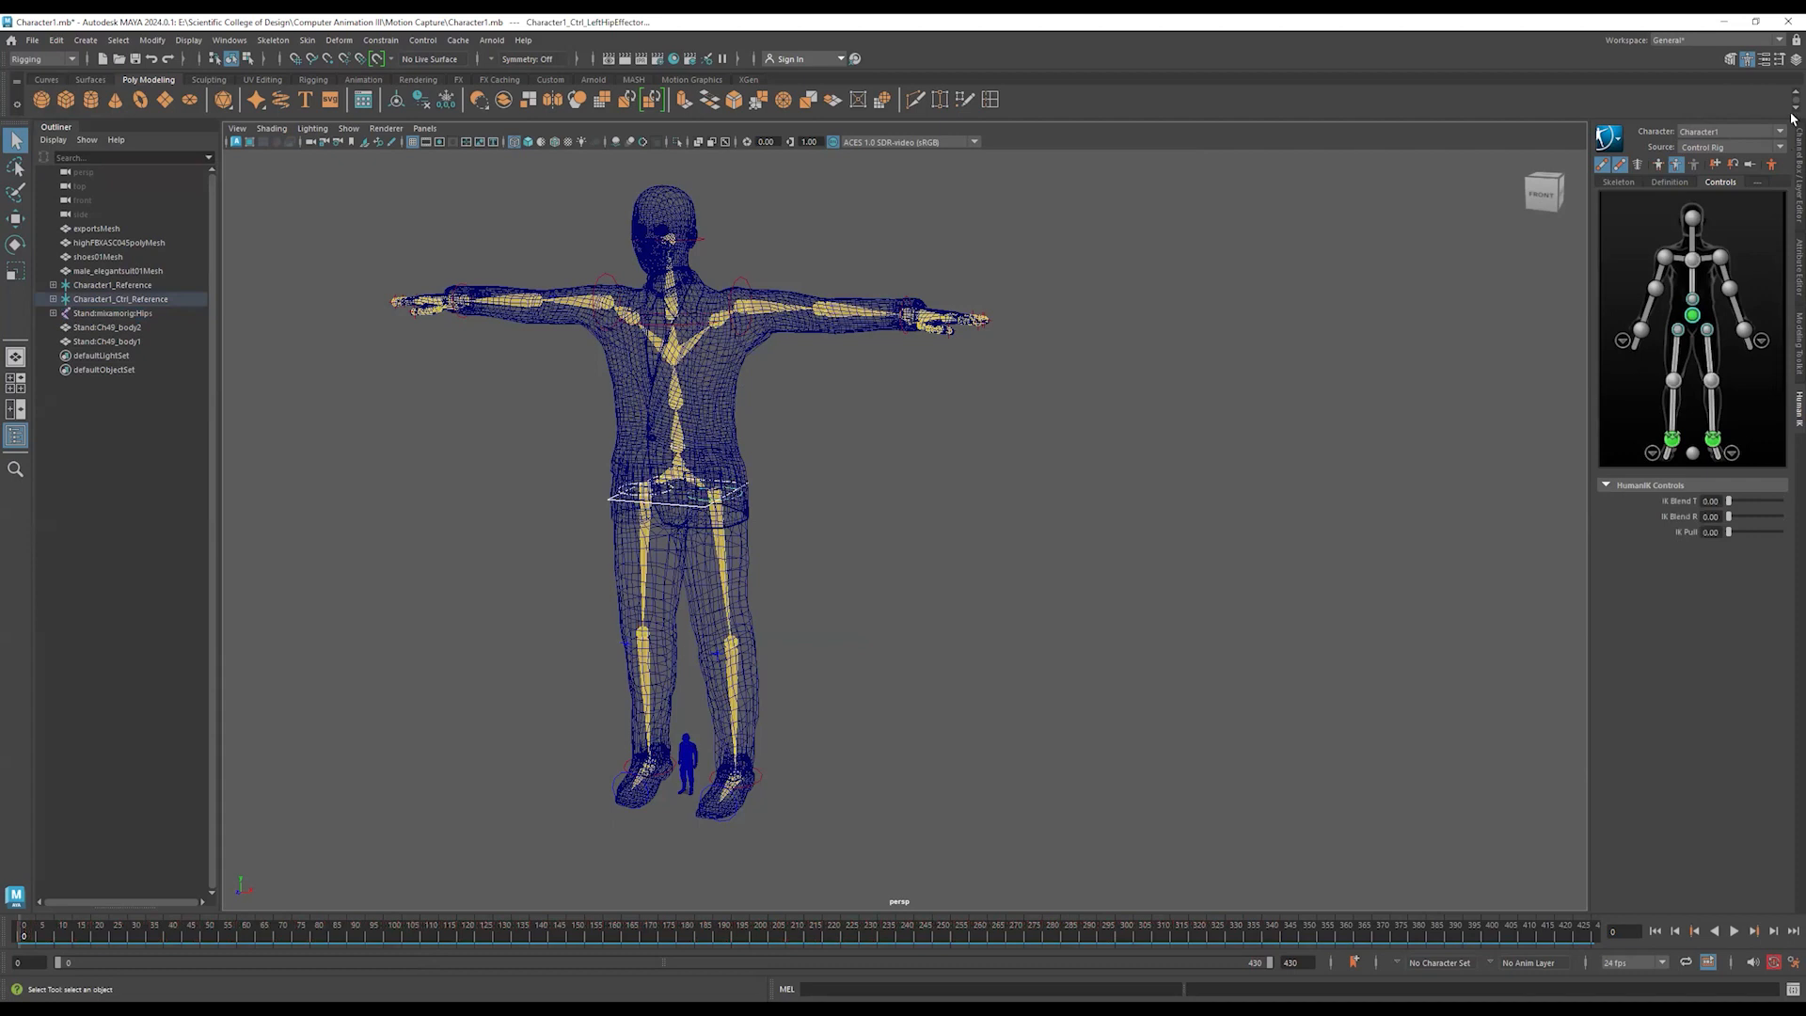
click(1734, 150)
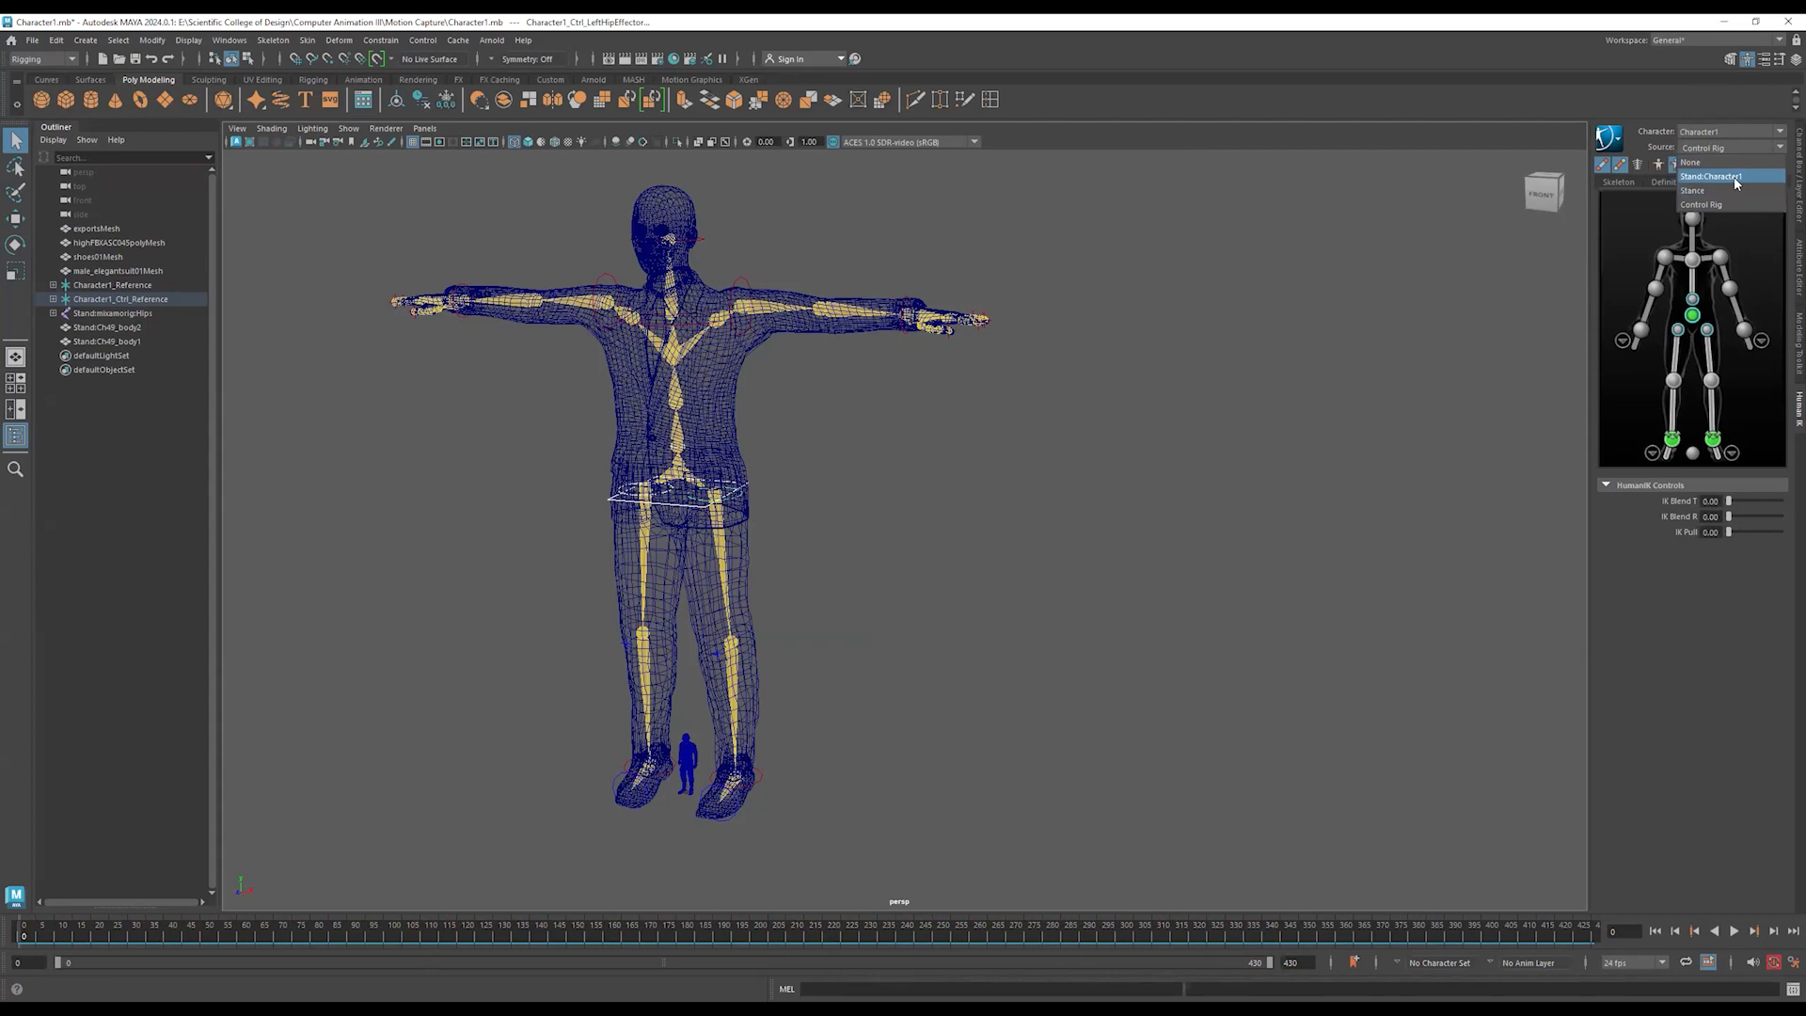
click(1735, 177)
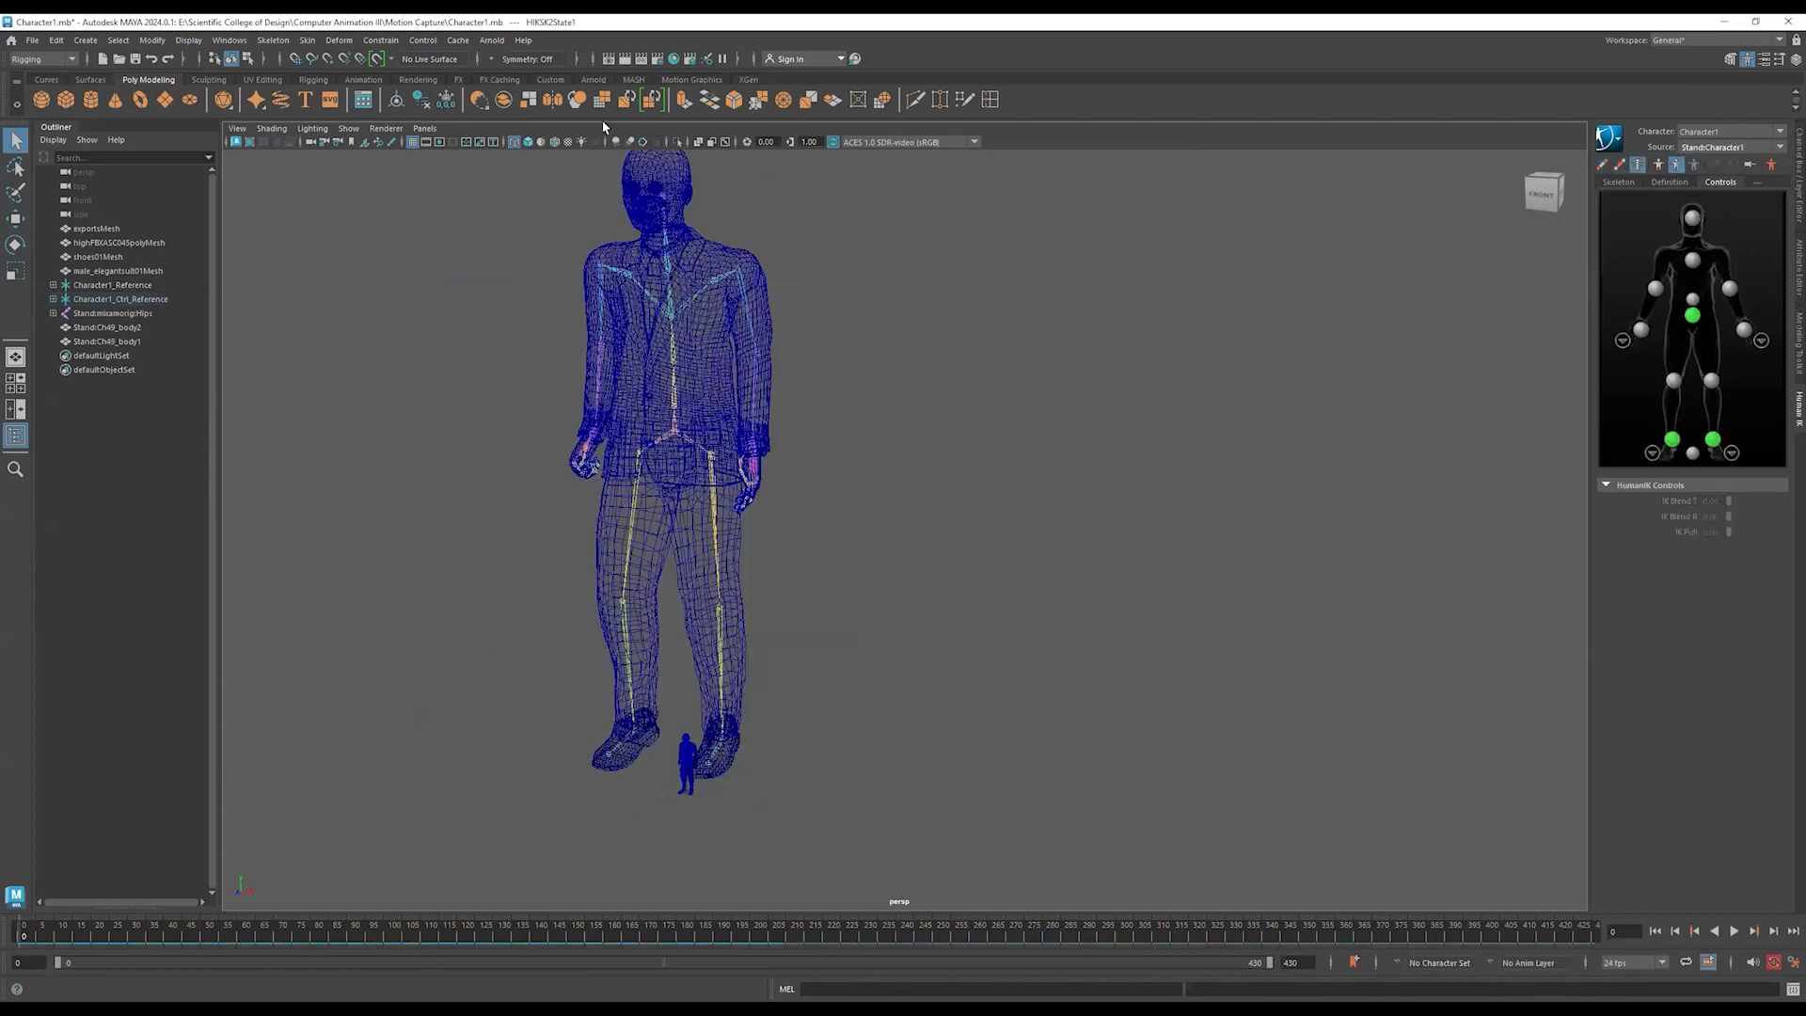
- Display the models shaded with wireframe overlay and play back the retargeted idle animation from the start
click(529, 142)
click(556, 142)
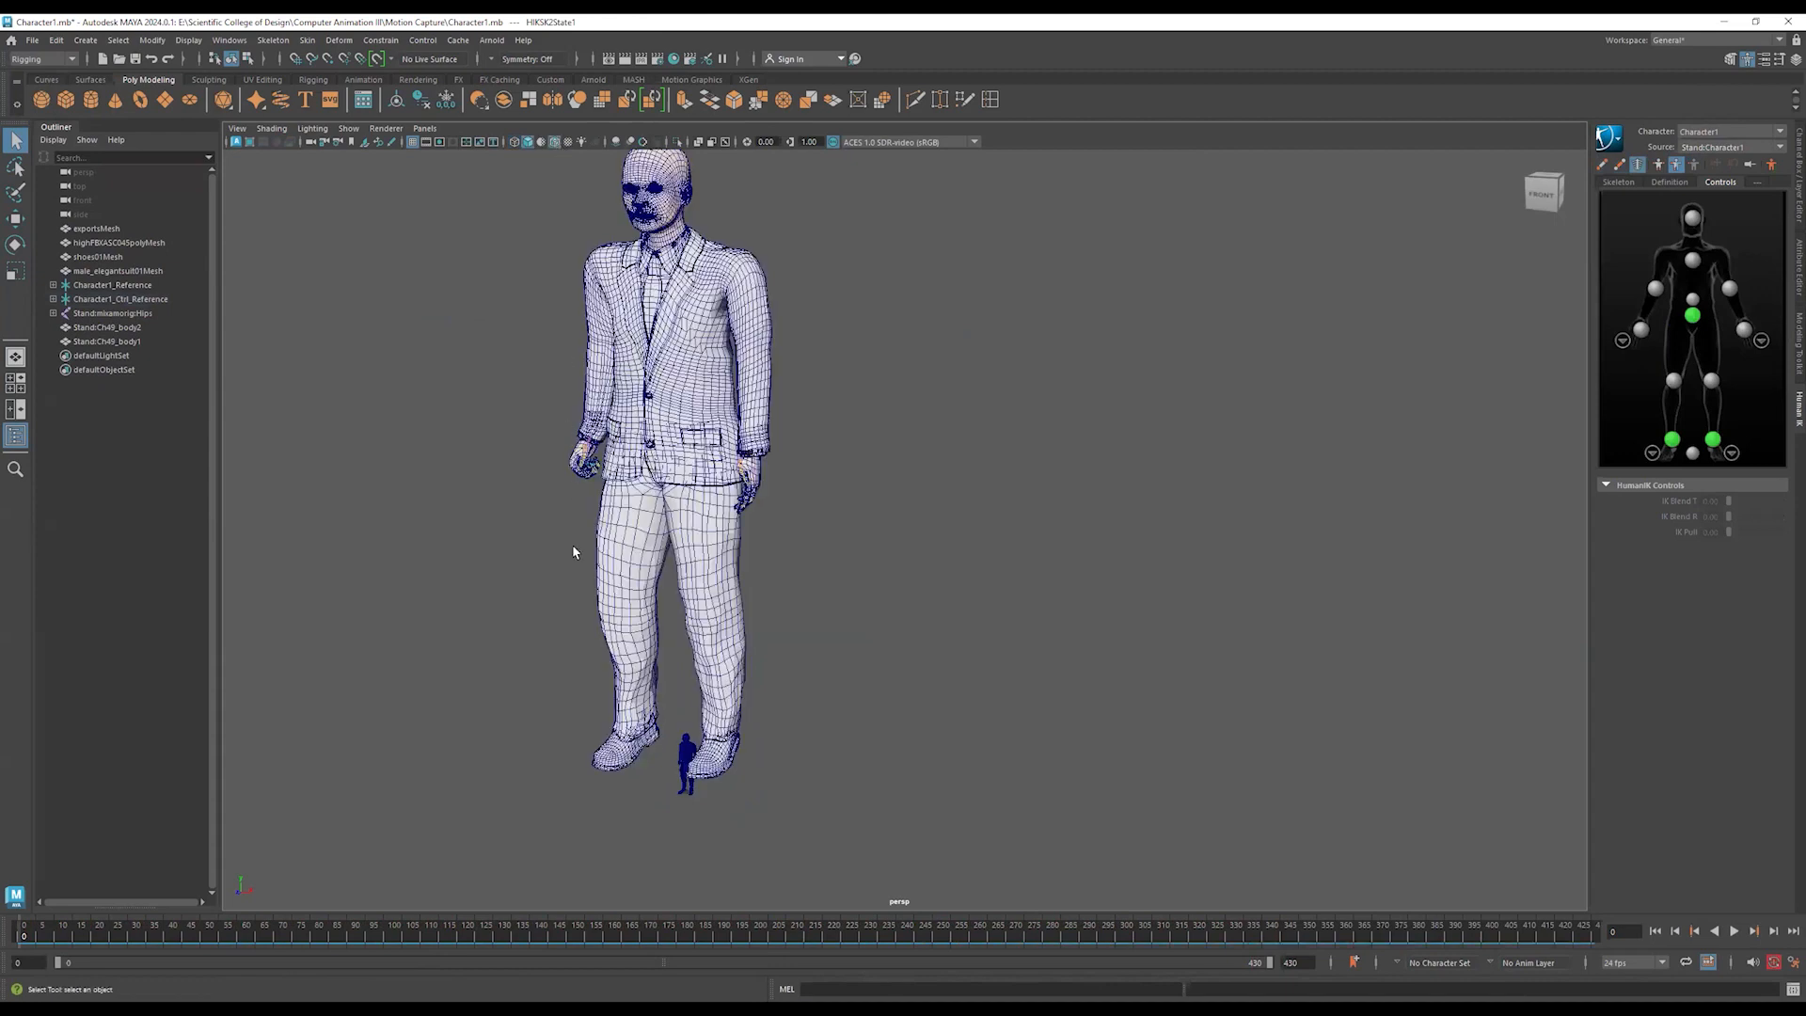
click(1733, 931)
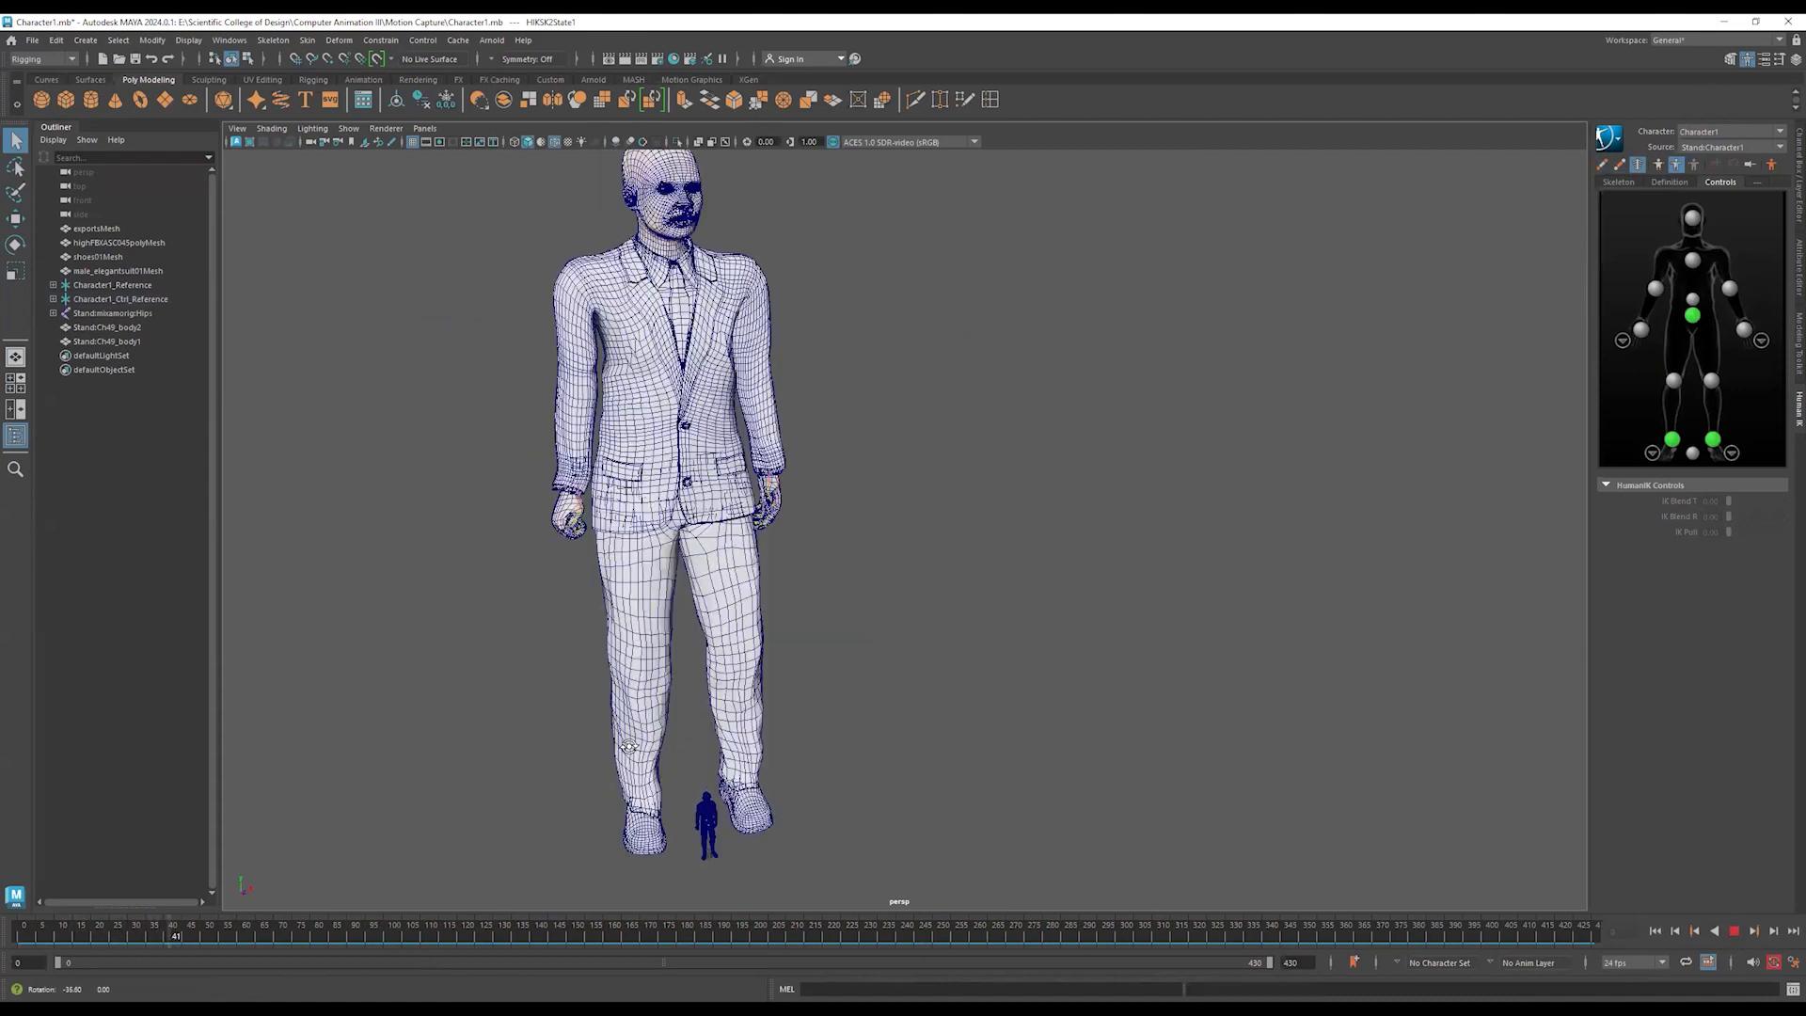
drag(228, 935, 9, 943)
key(alt+v)
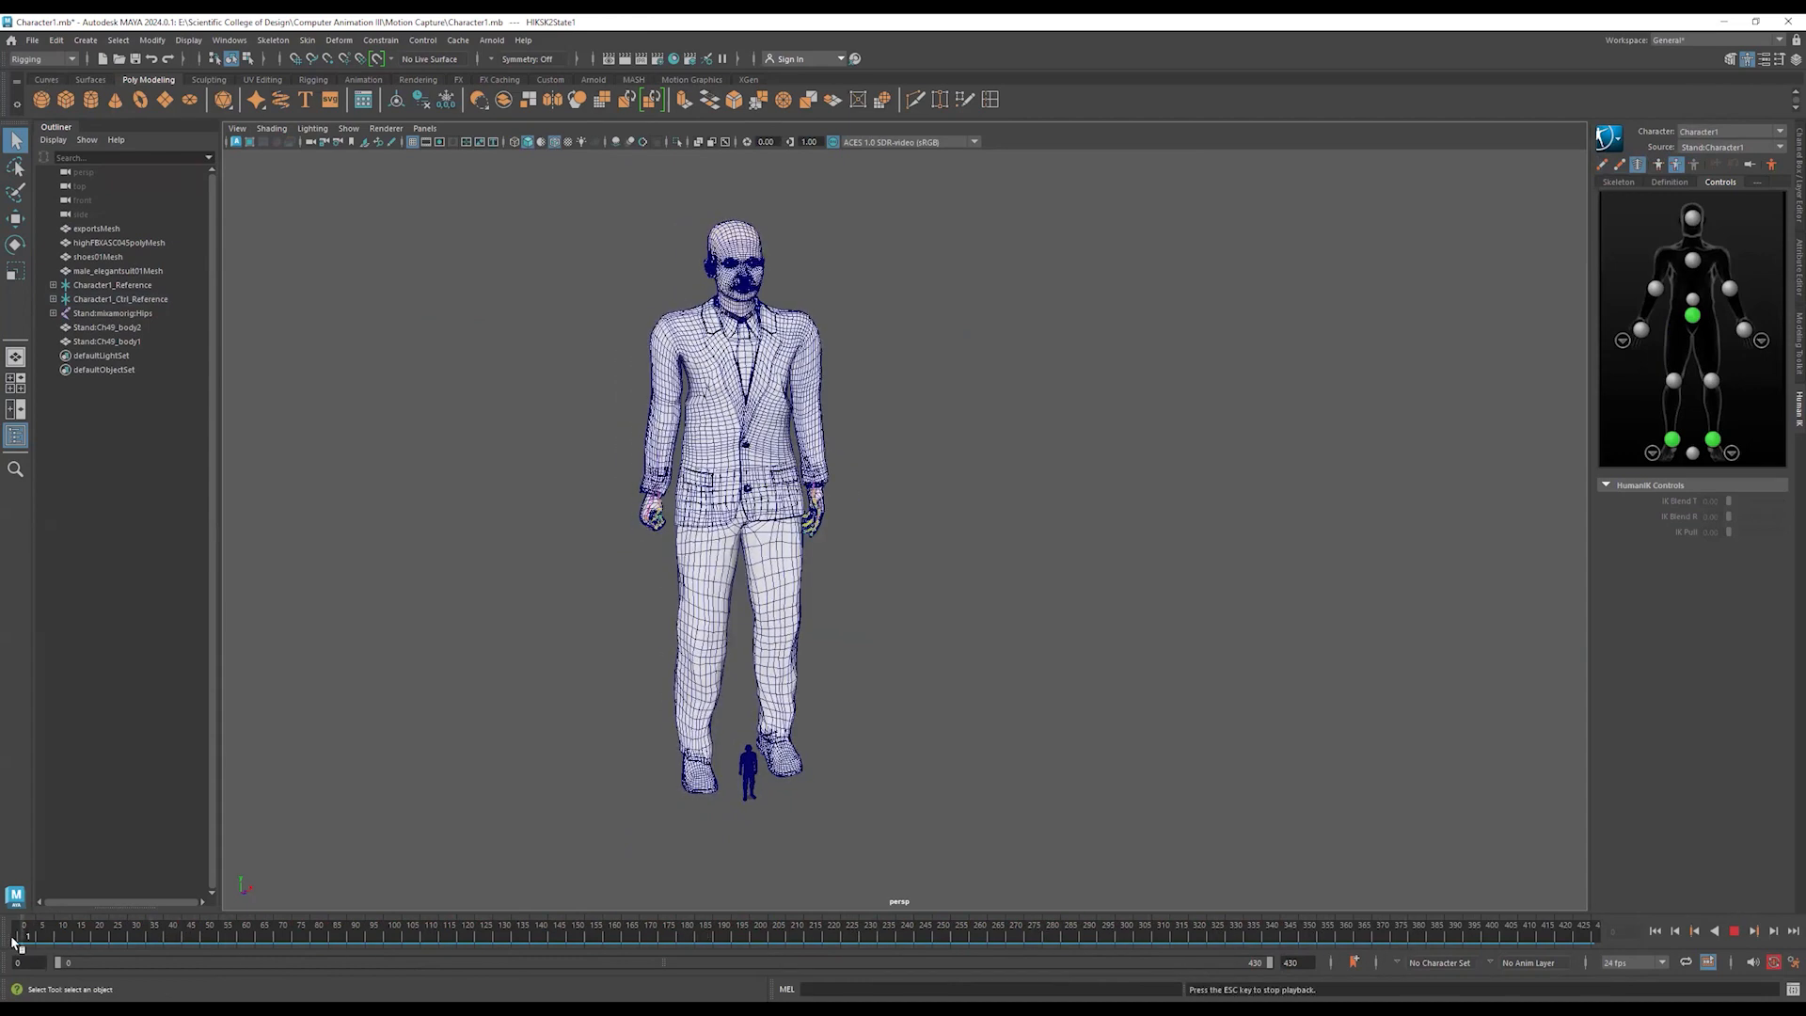
click(1733, 930)
- Bake the retargeted motion onto Character1's skeleton over frames 0 to 344, ending at the soldier's last keyframe
drag(903, 383, 595, 571)
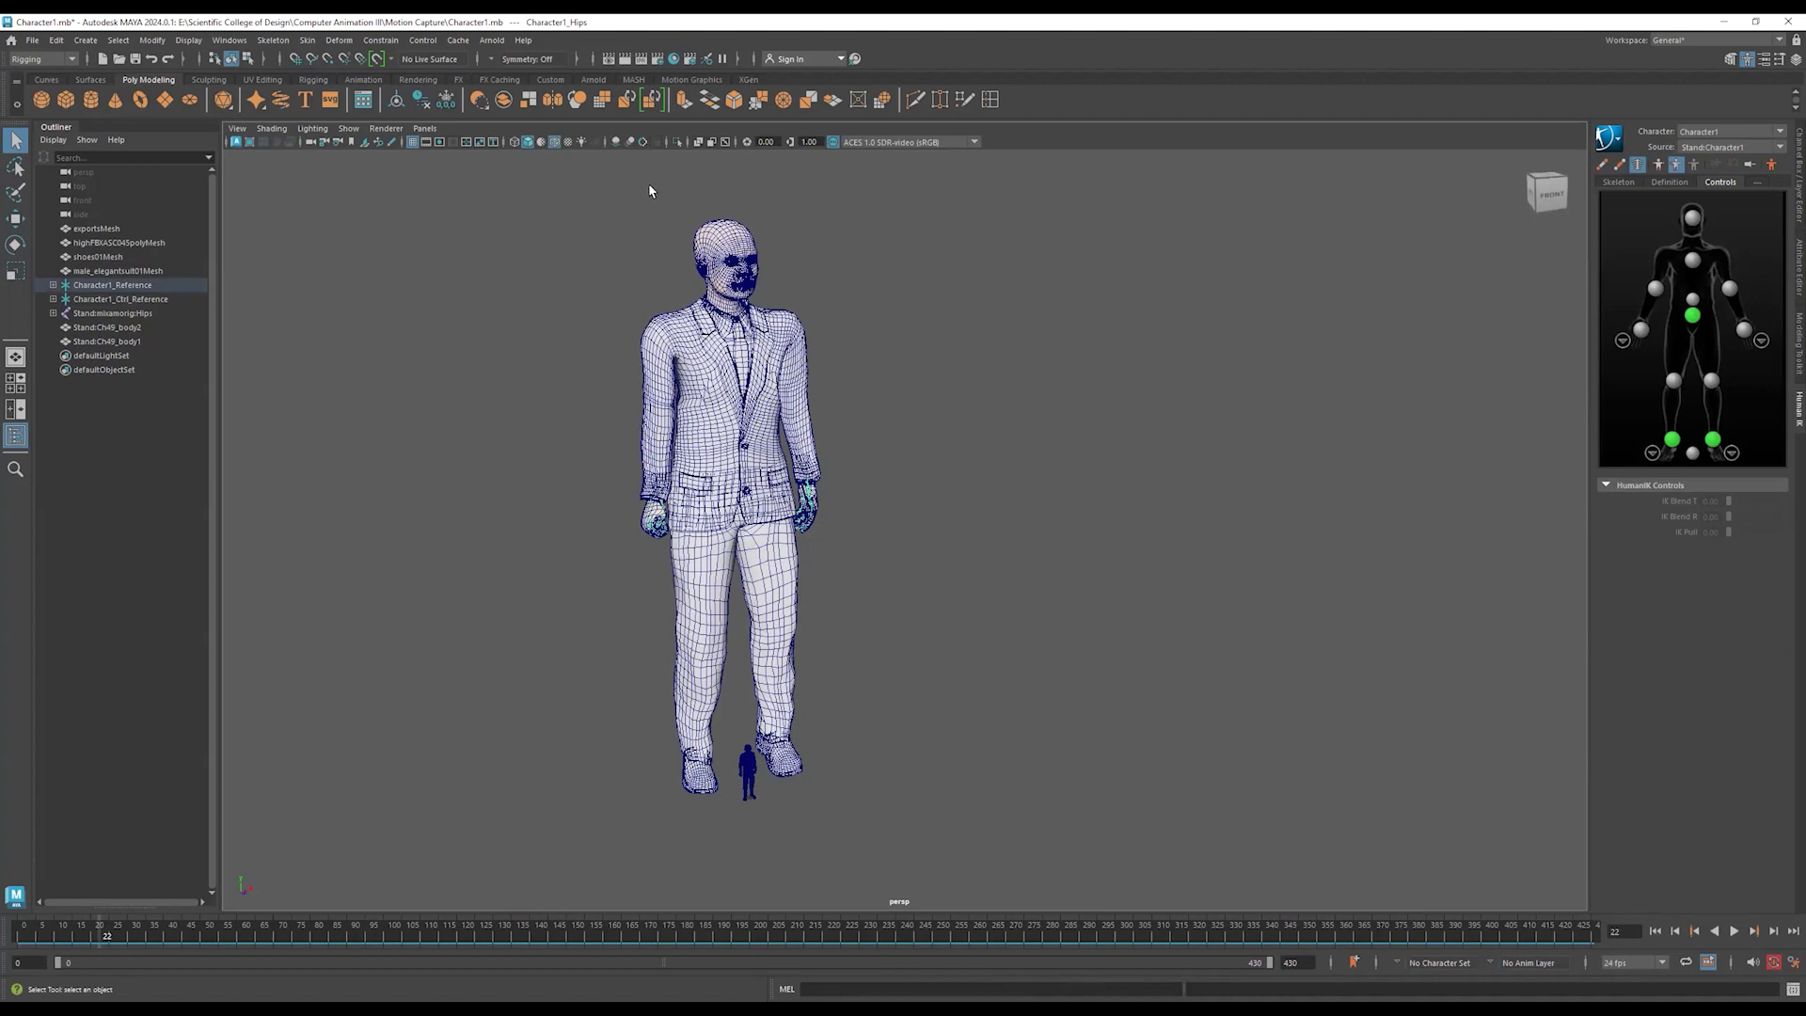
click(514, 141)
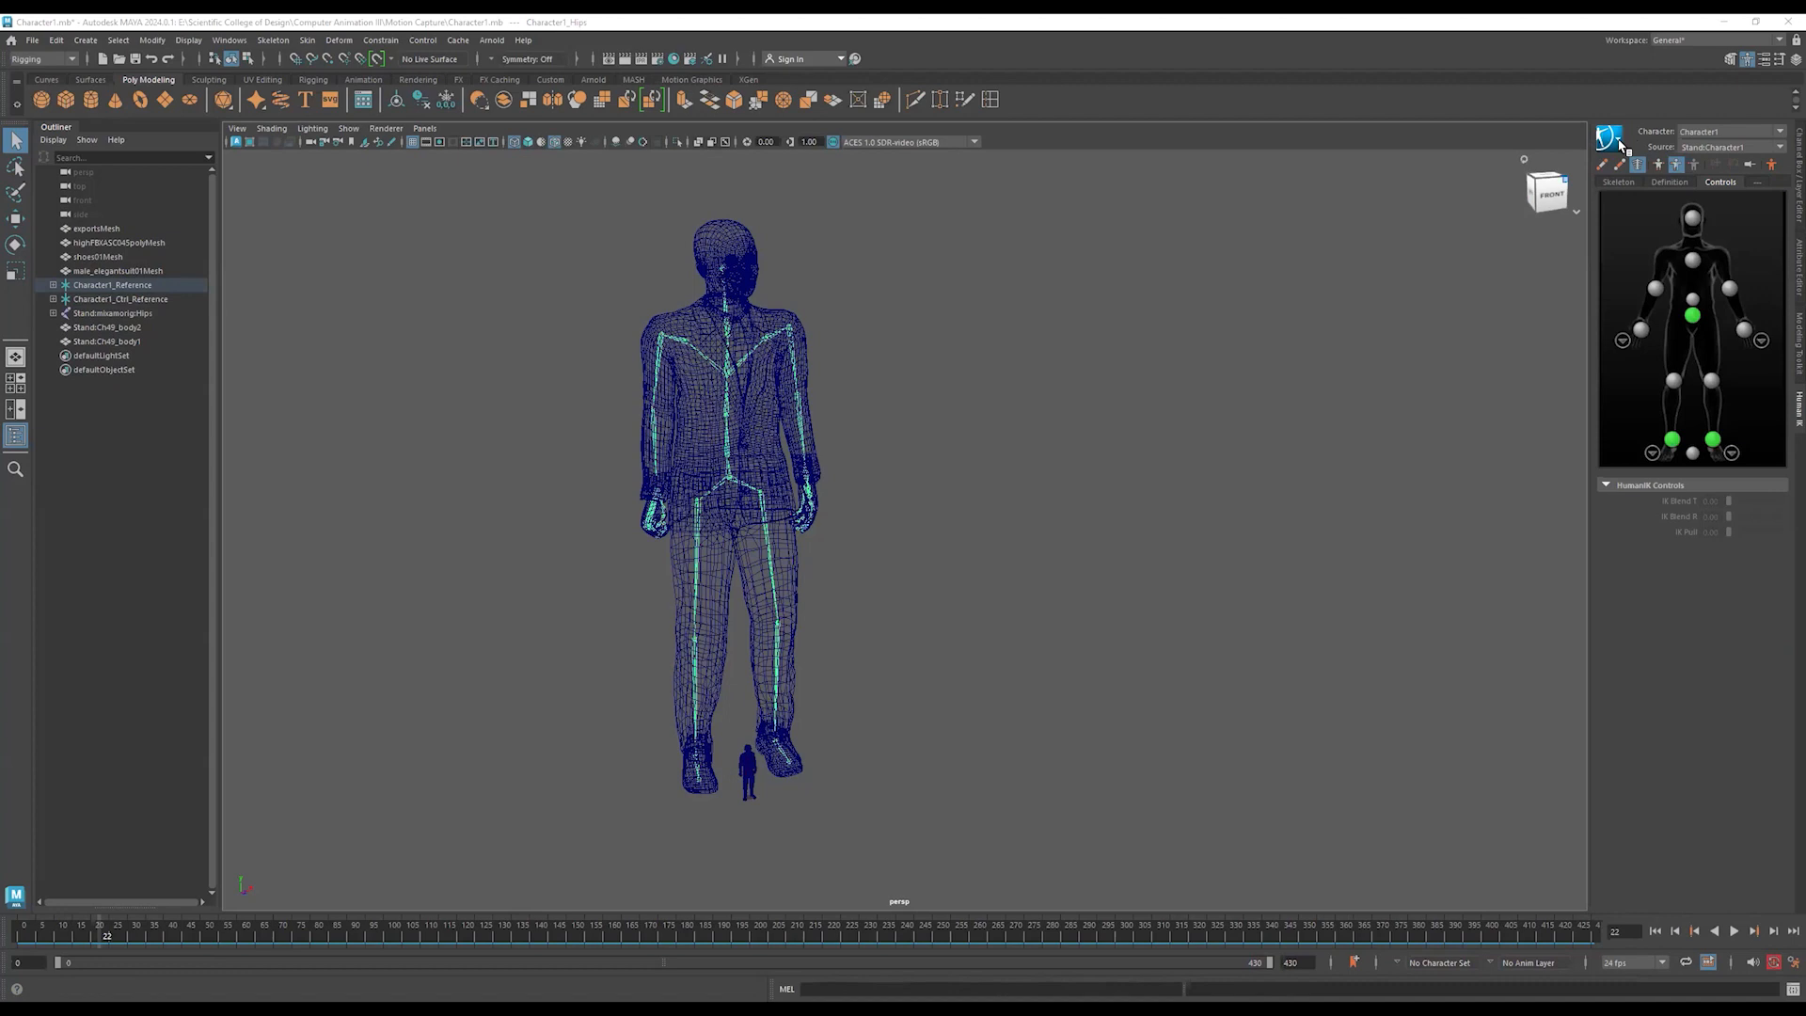
click(1617, 143)
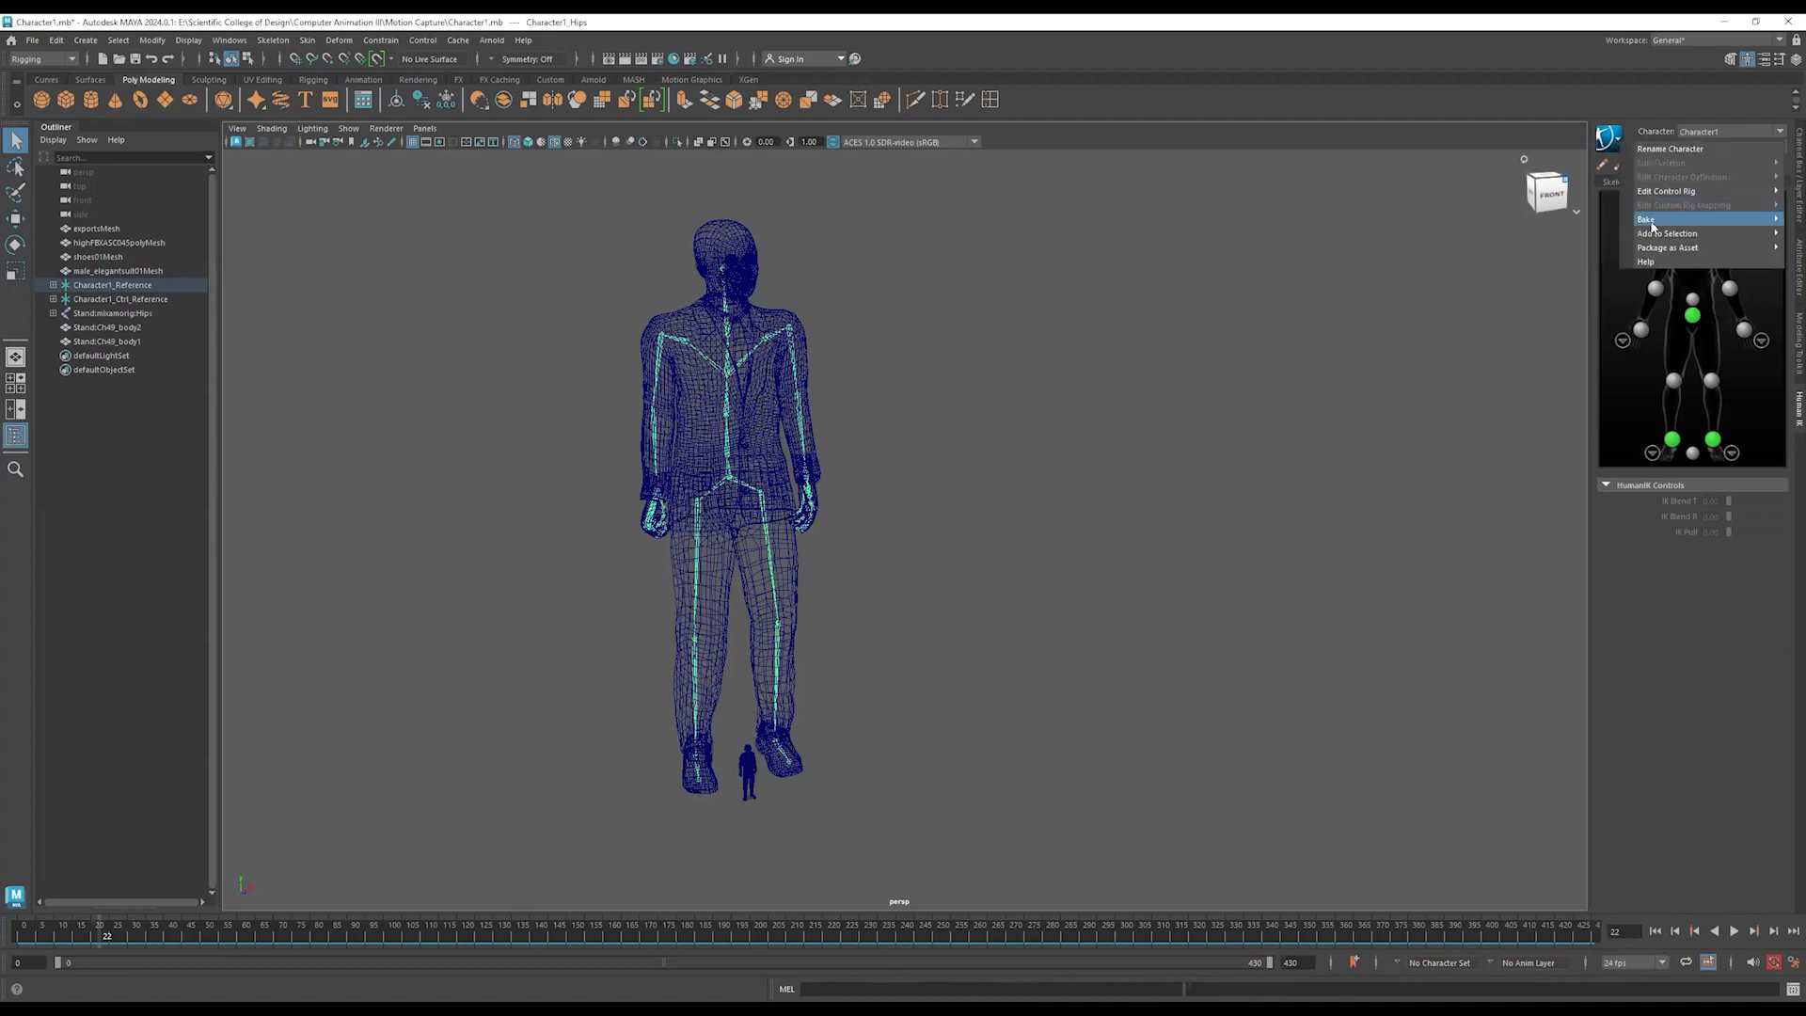
mouse_move(1652, 225)
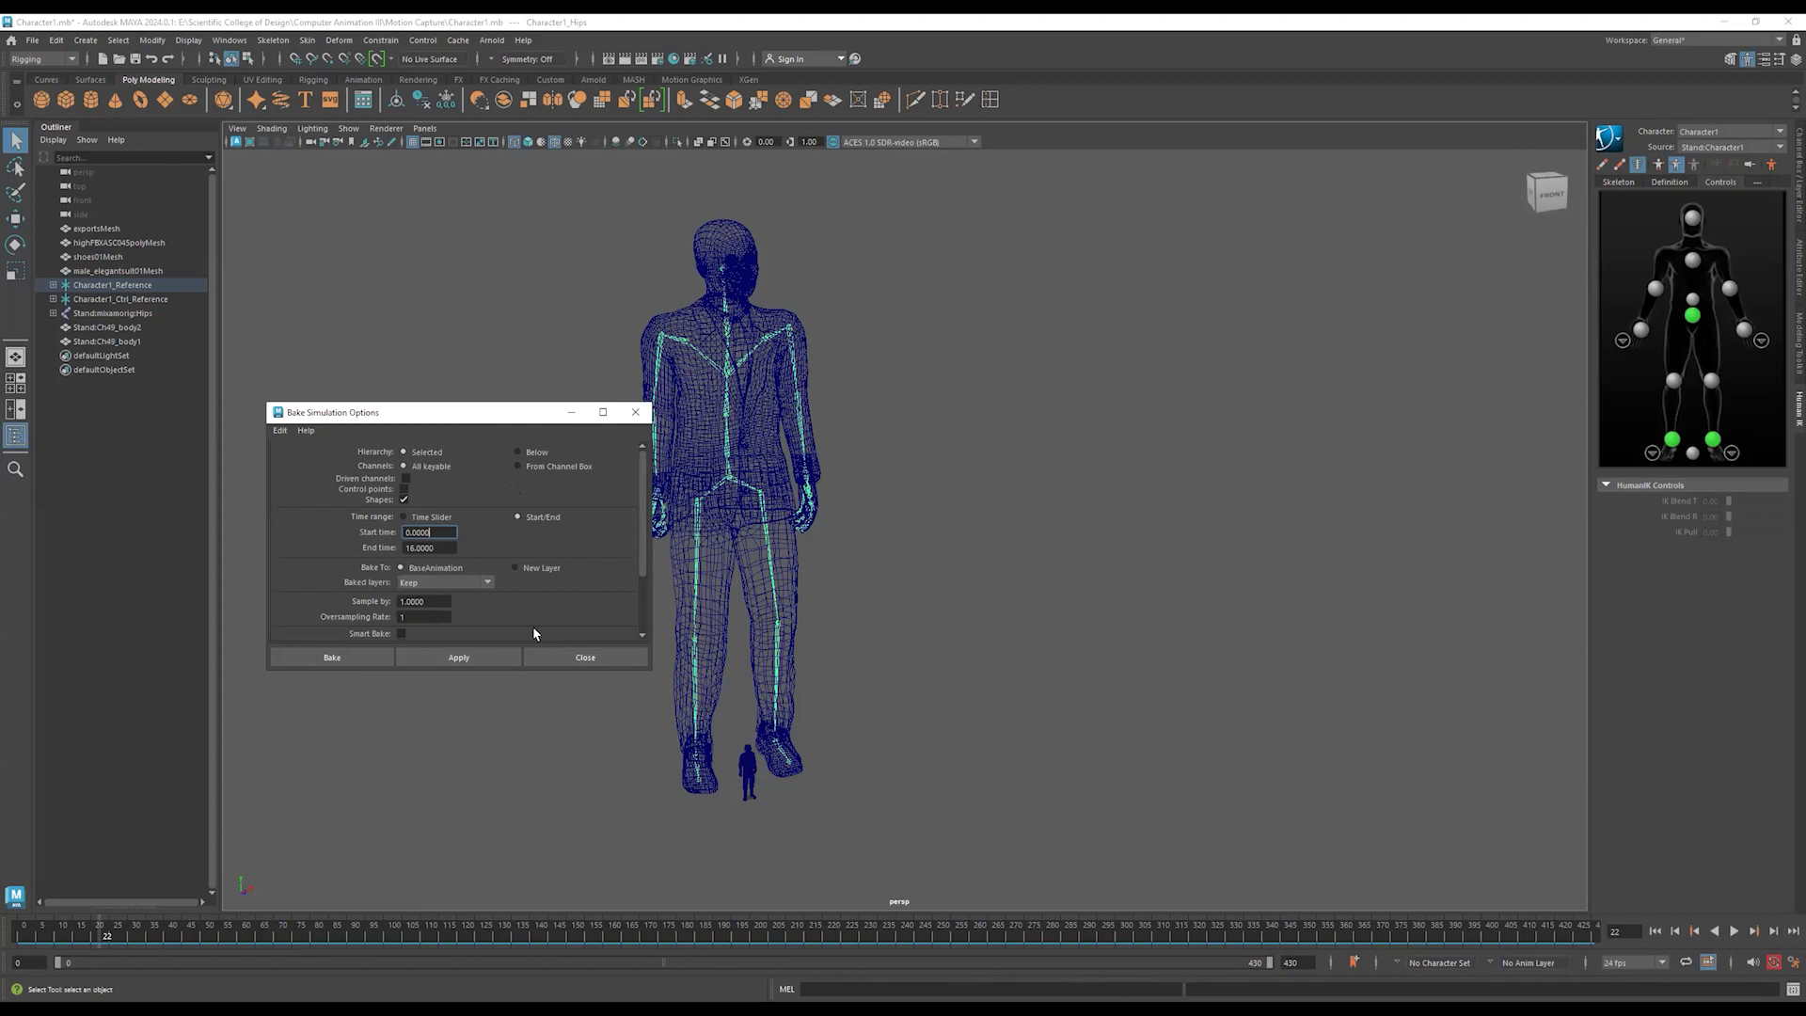
click(748, 766)
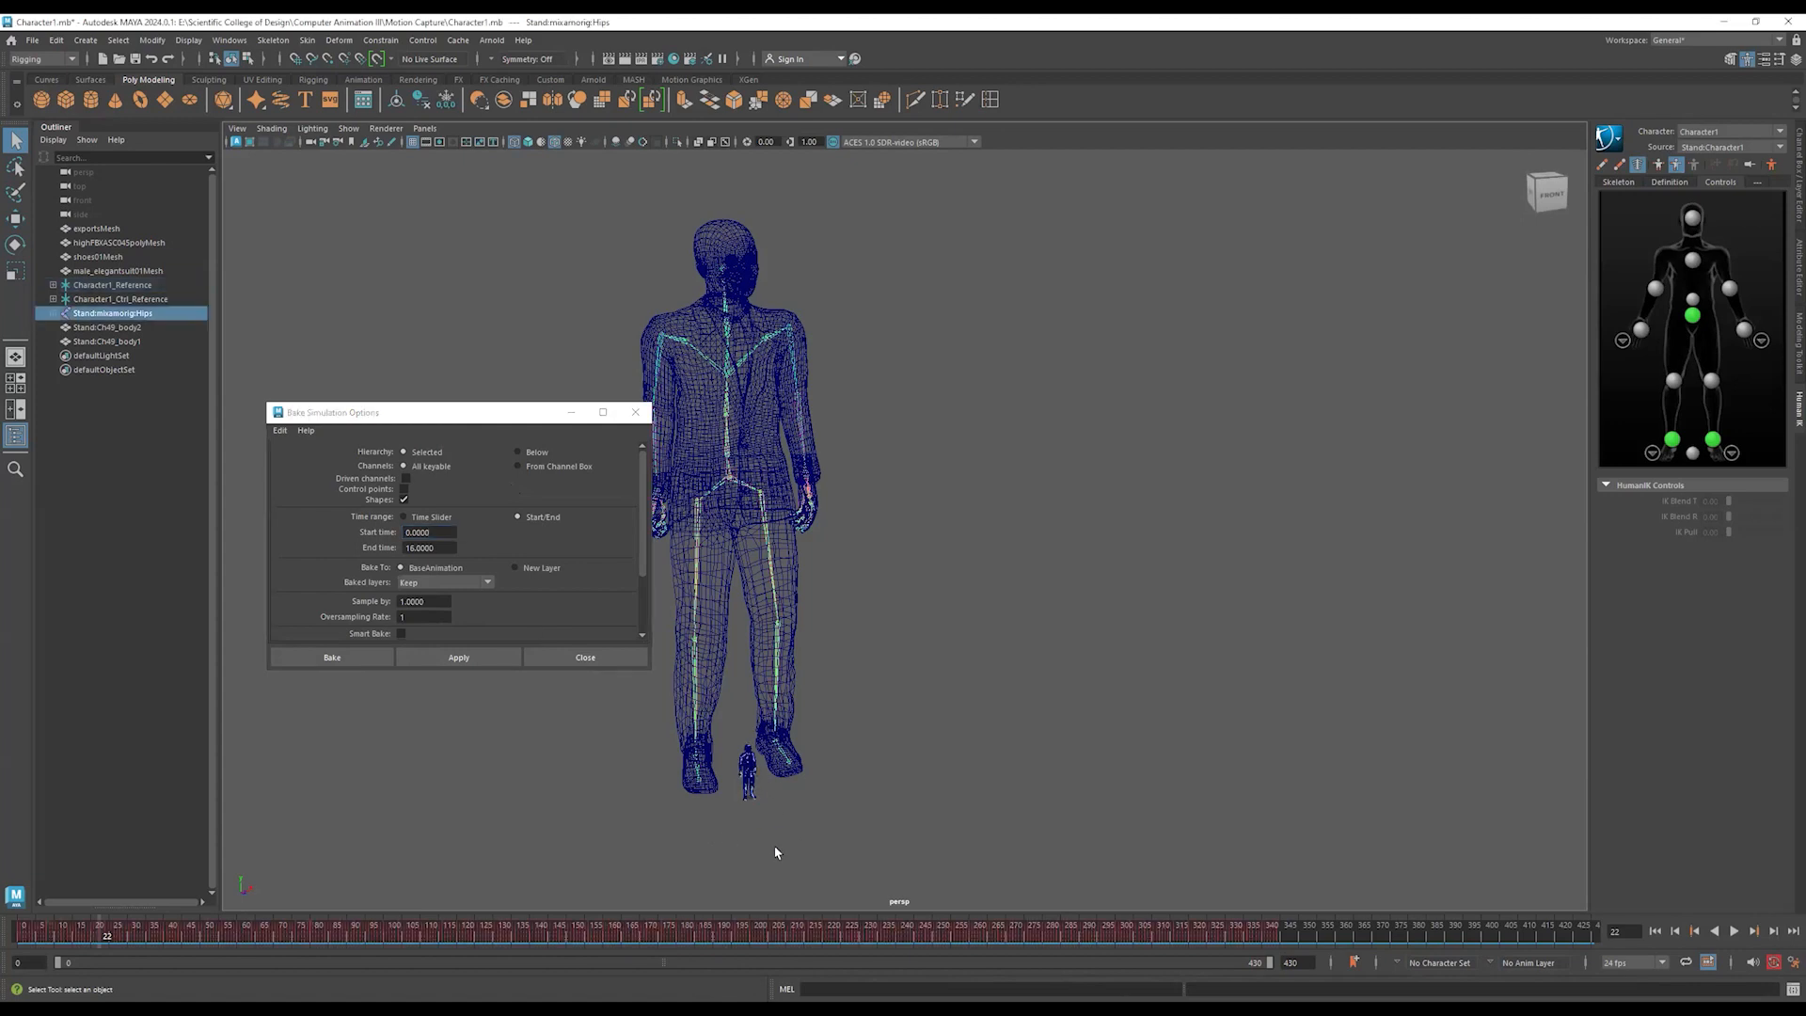
click(1277, 935)
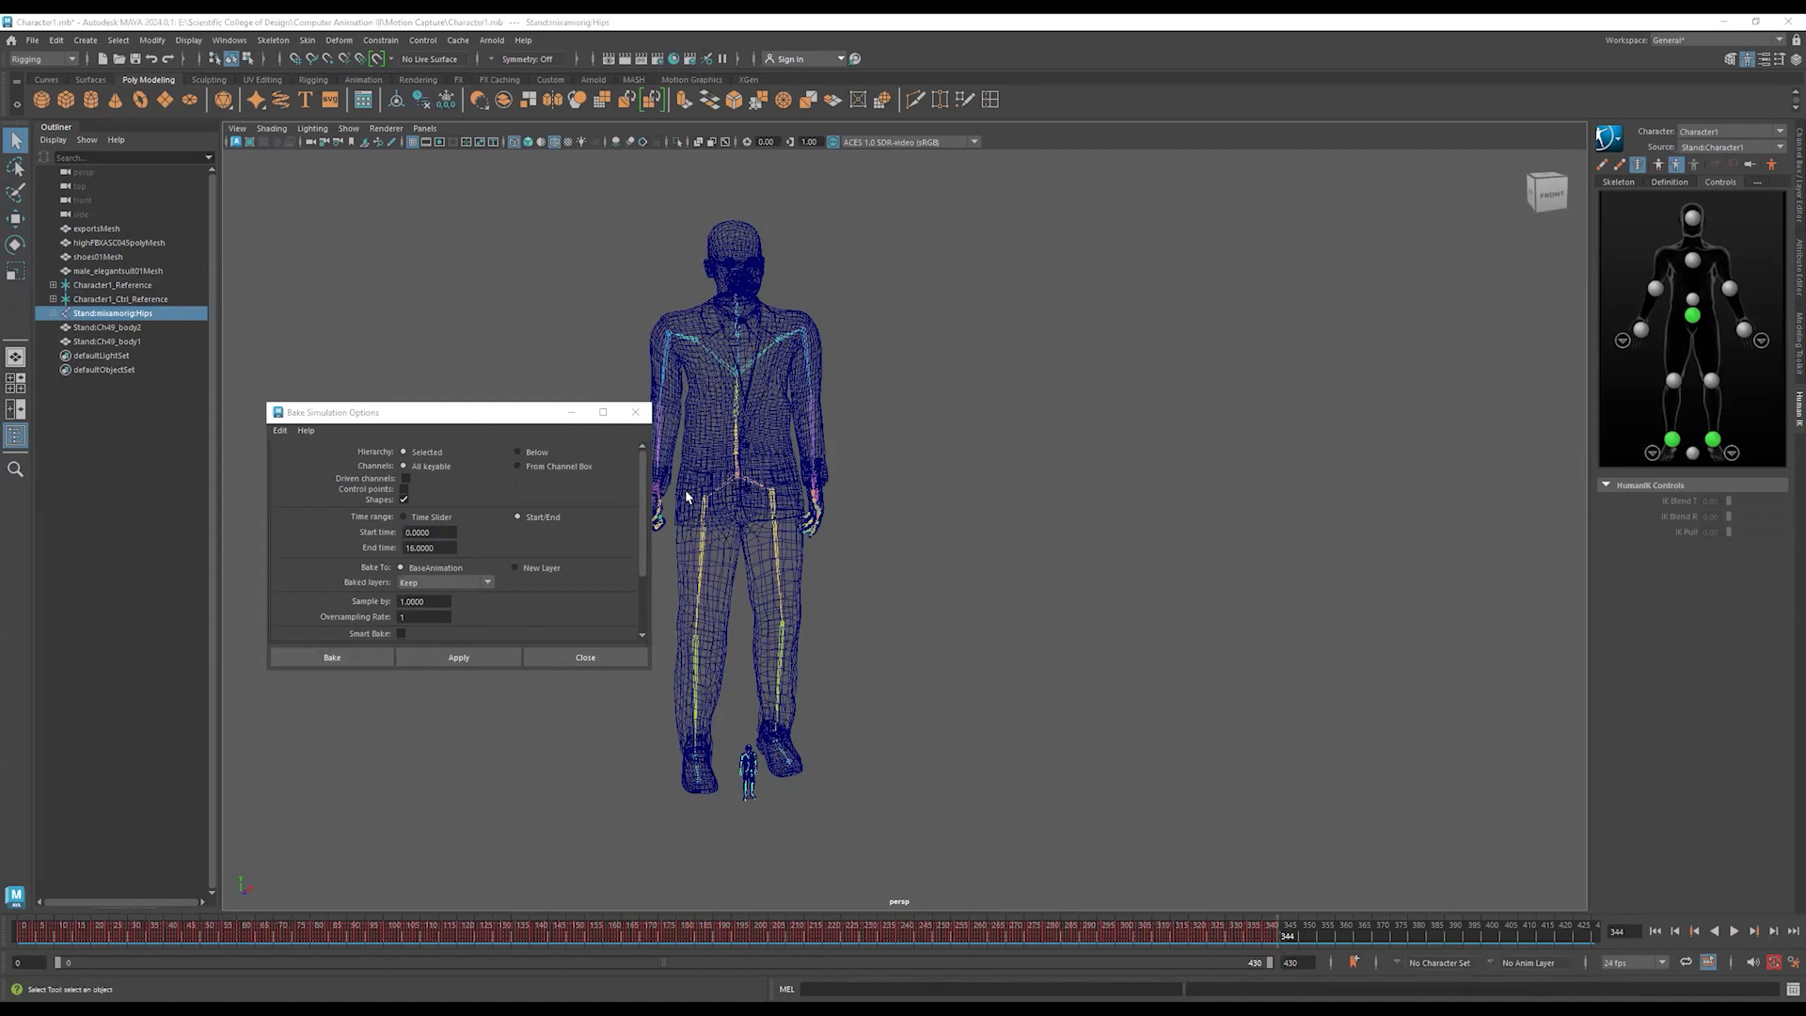
click(432, 550)
text(344)
click(343, 657)
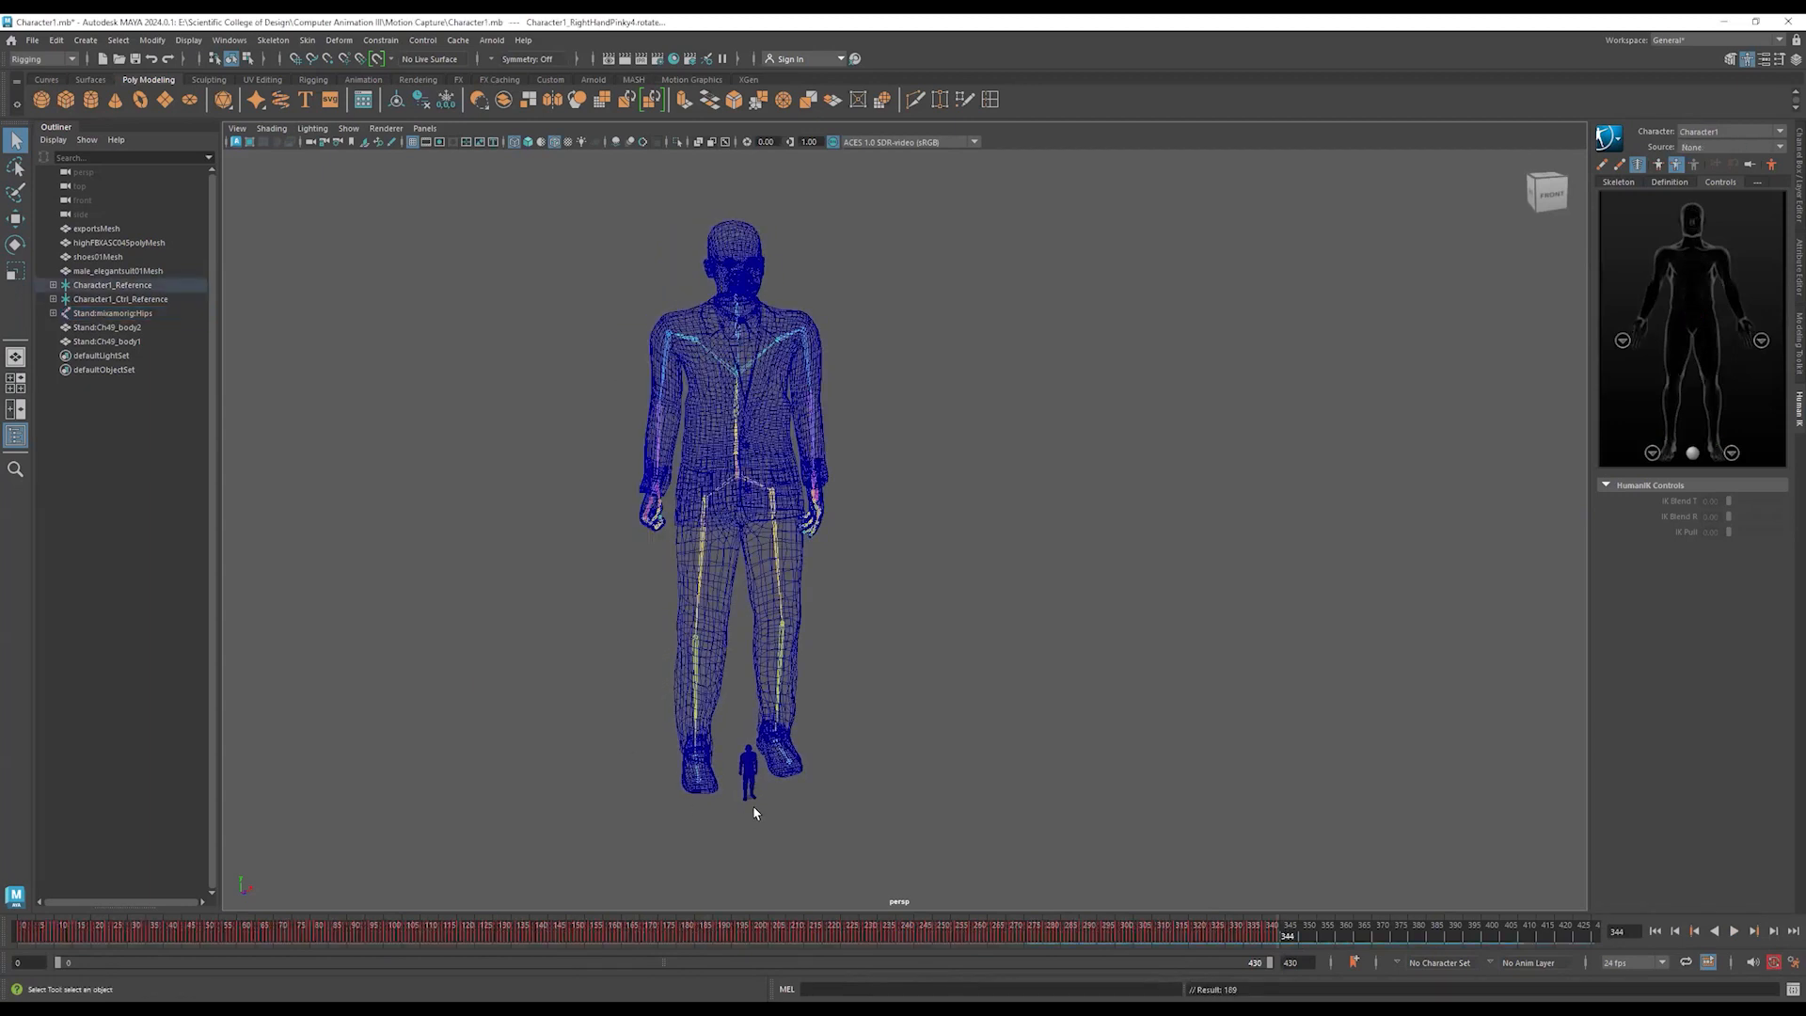
- Delete the imported soldier's mixamorig:Hips skeleton and its Ch49_body1 and Ch49_body2 meshes
alt+drag(931, 806, 884, 805)
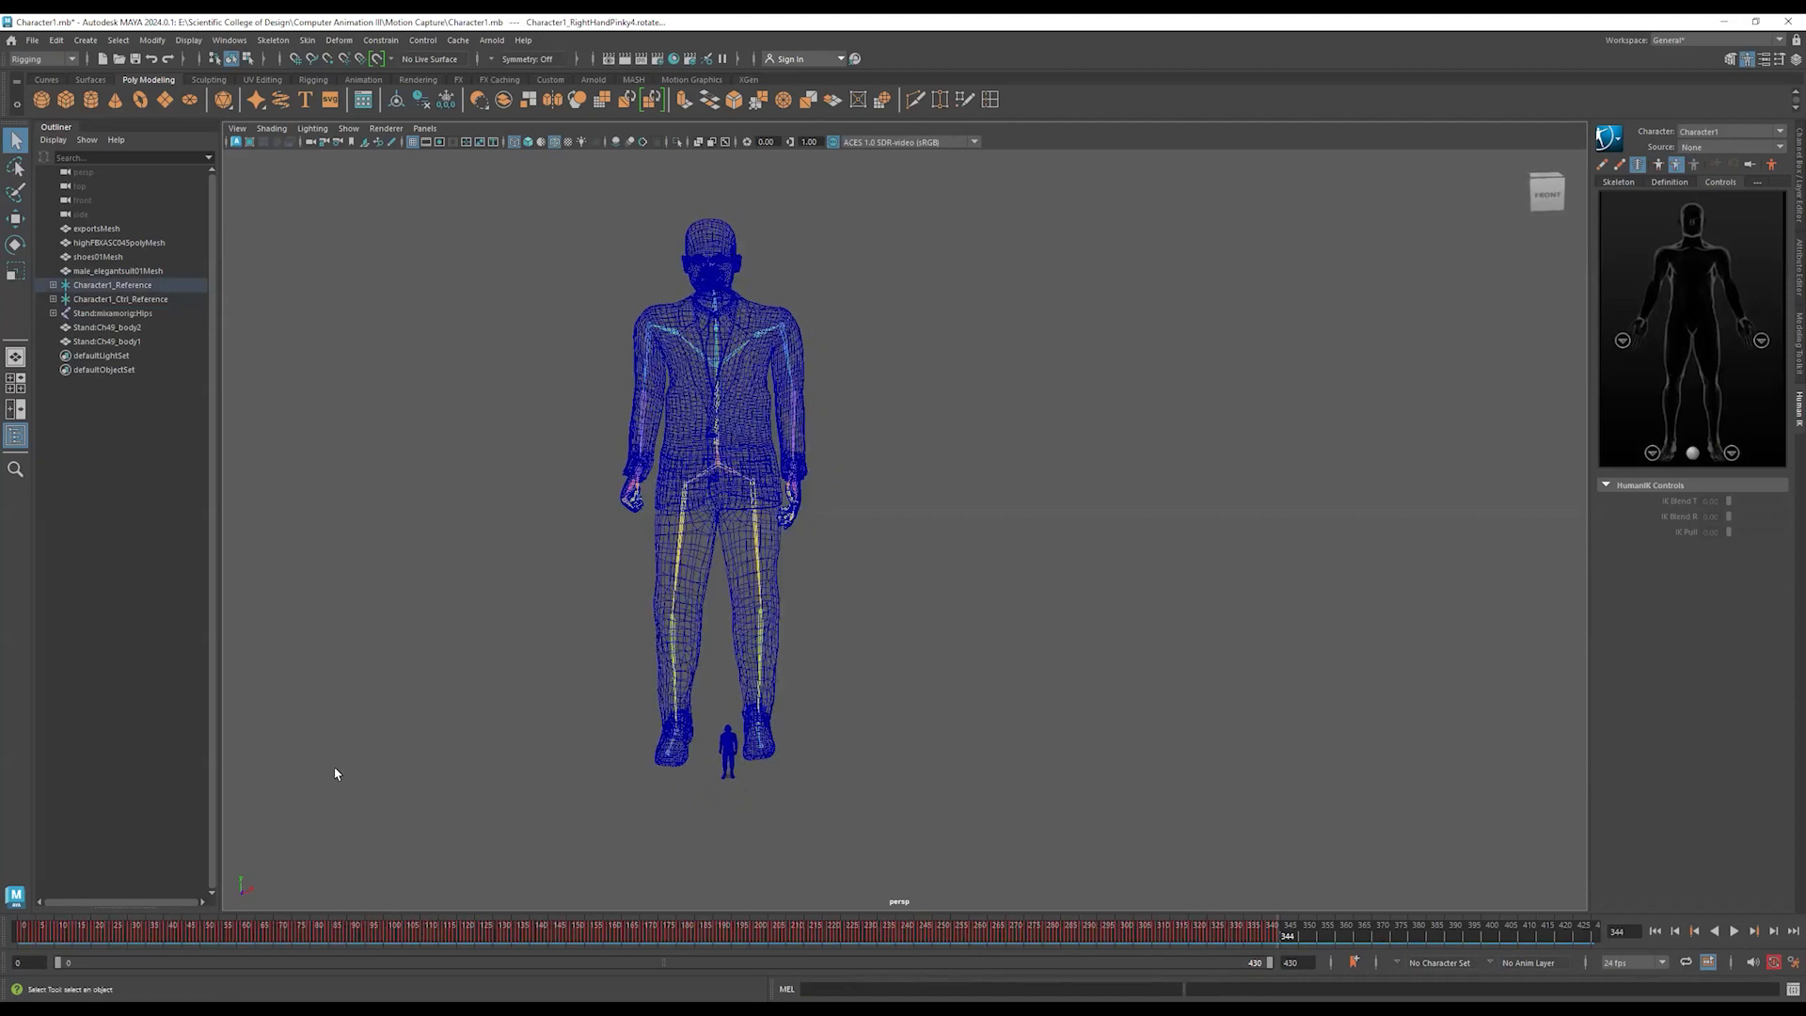
alt+right_drag(335, 769, 765, 767)
alt+middle_drag(776, 754, 981, 480)
alt+drag(512, 732, 621, 826)
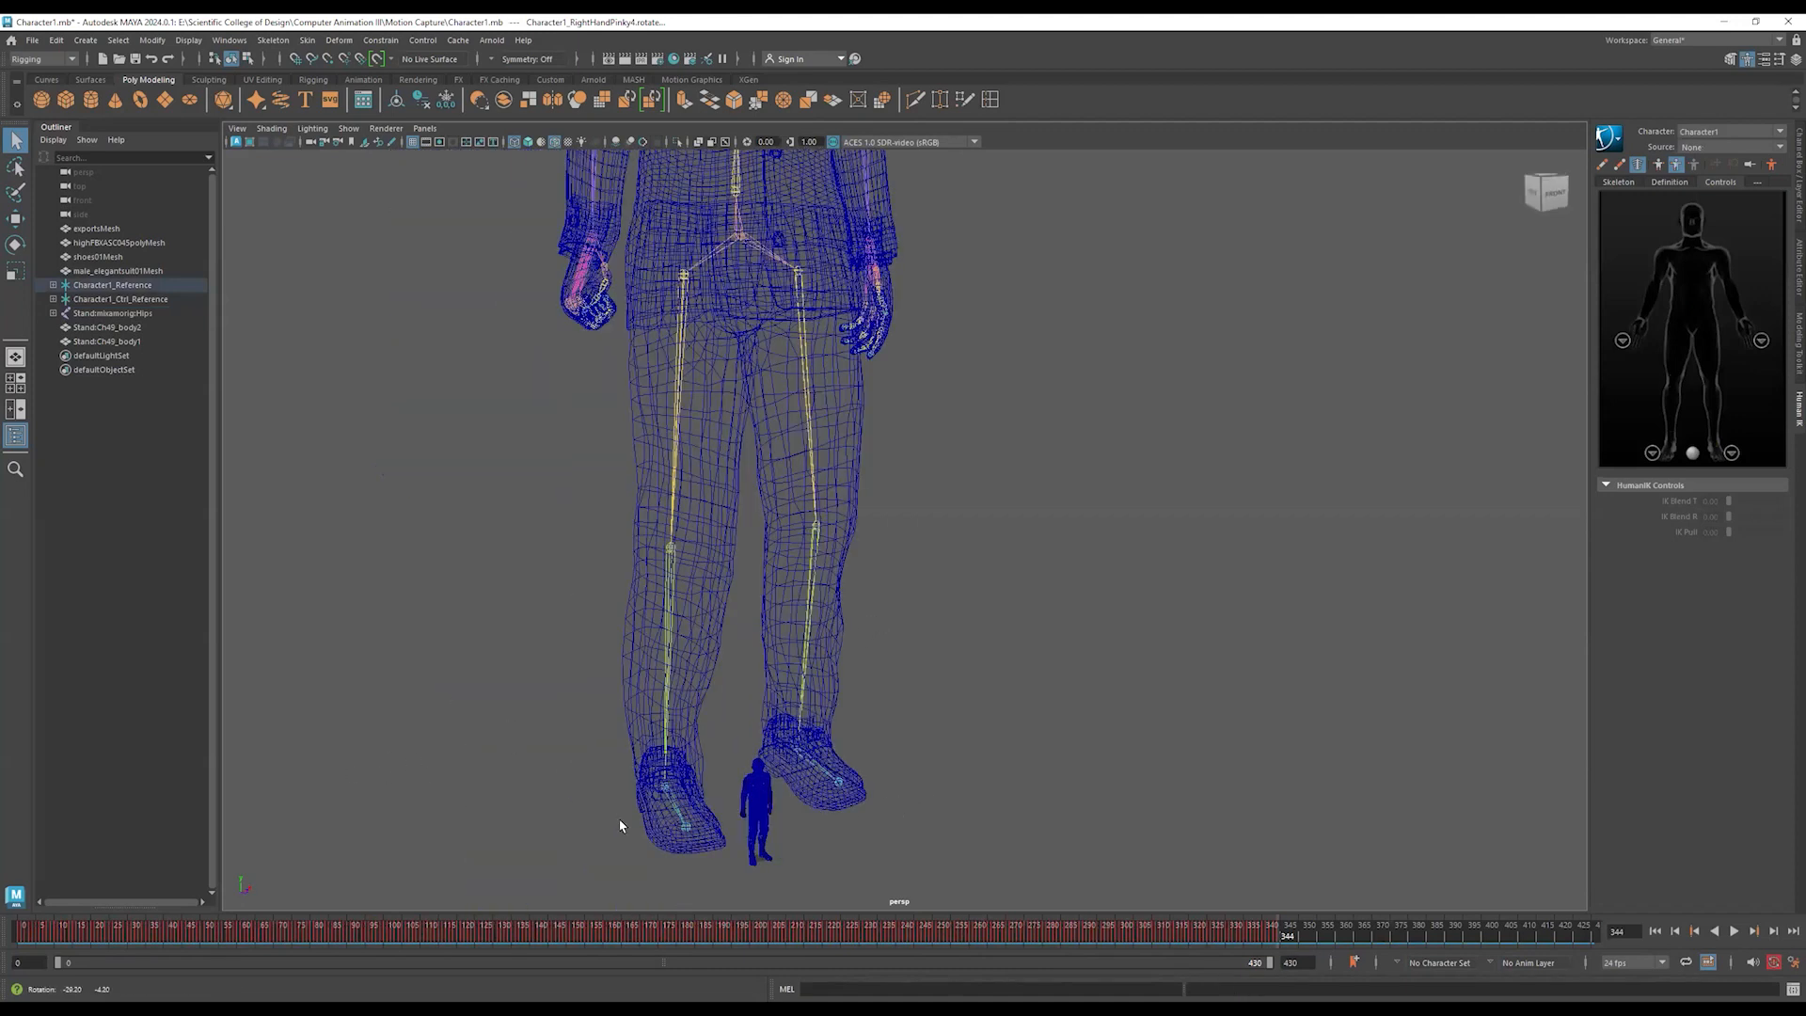
alt+middle_drag(616, 808, 580, 689)
alt+drag(698, 716, 679, 715)
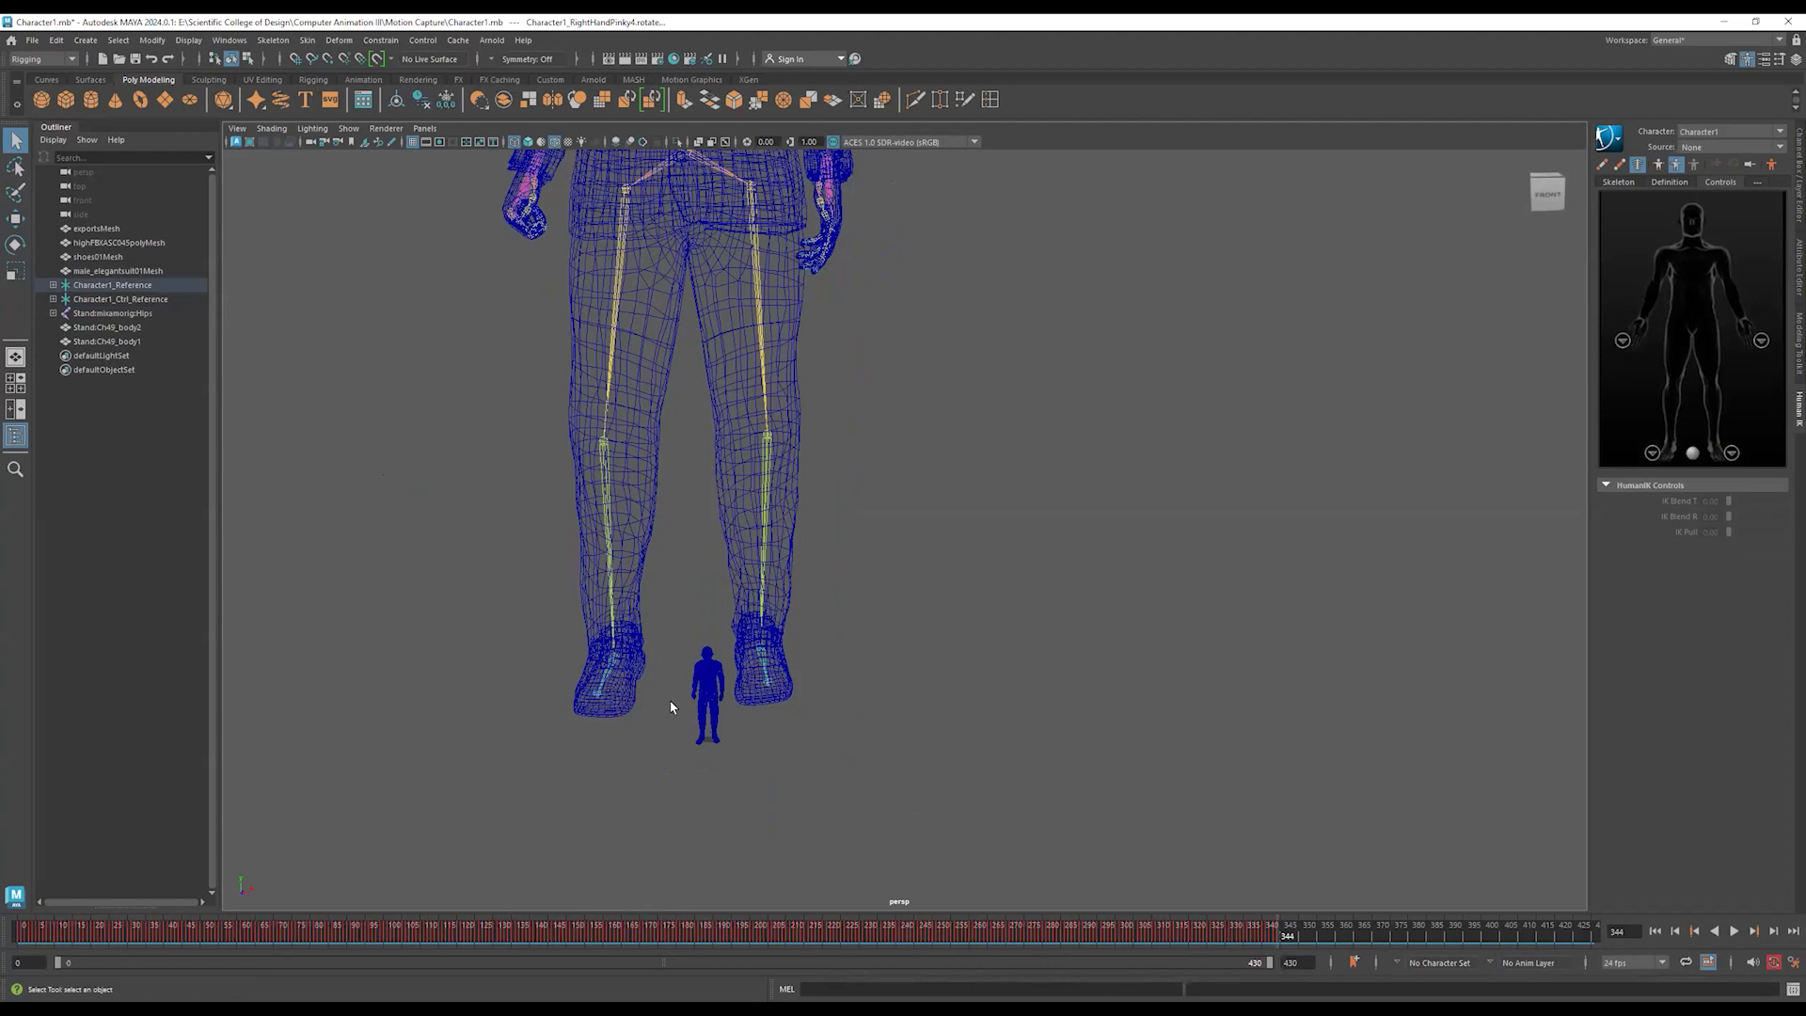
drag(679, 641, 724, 755)
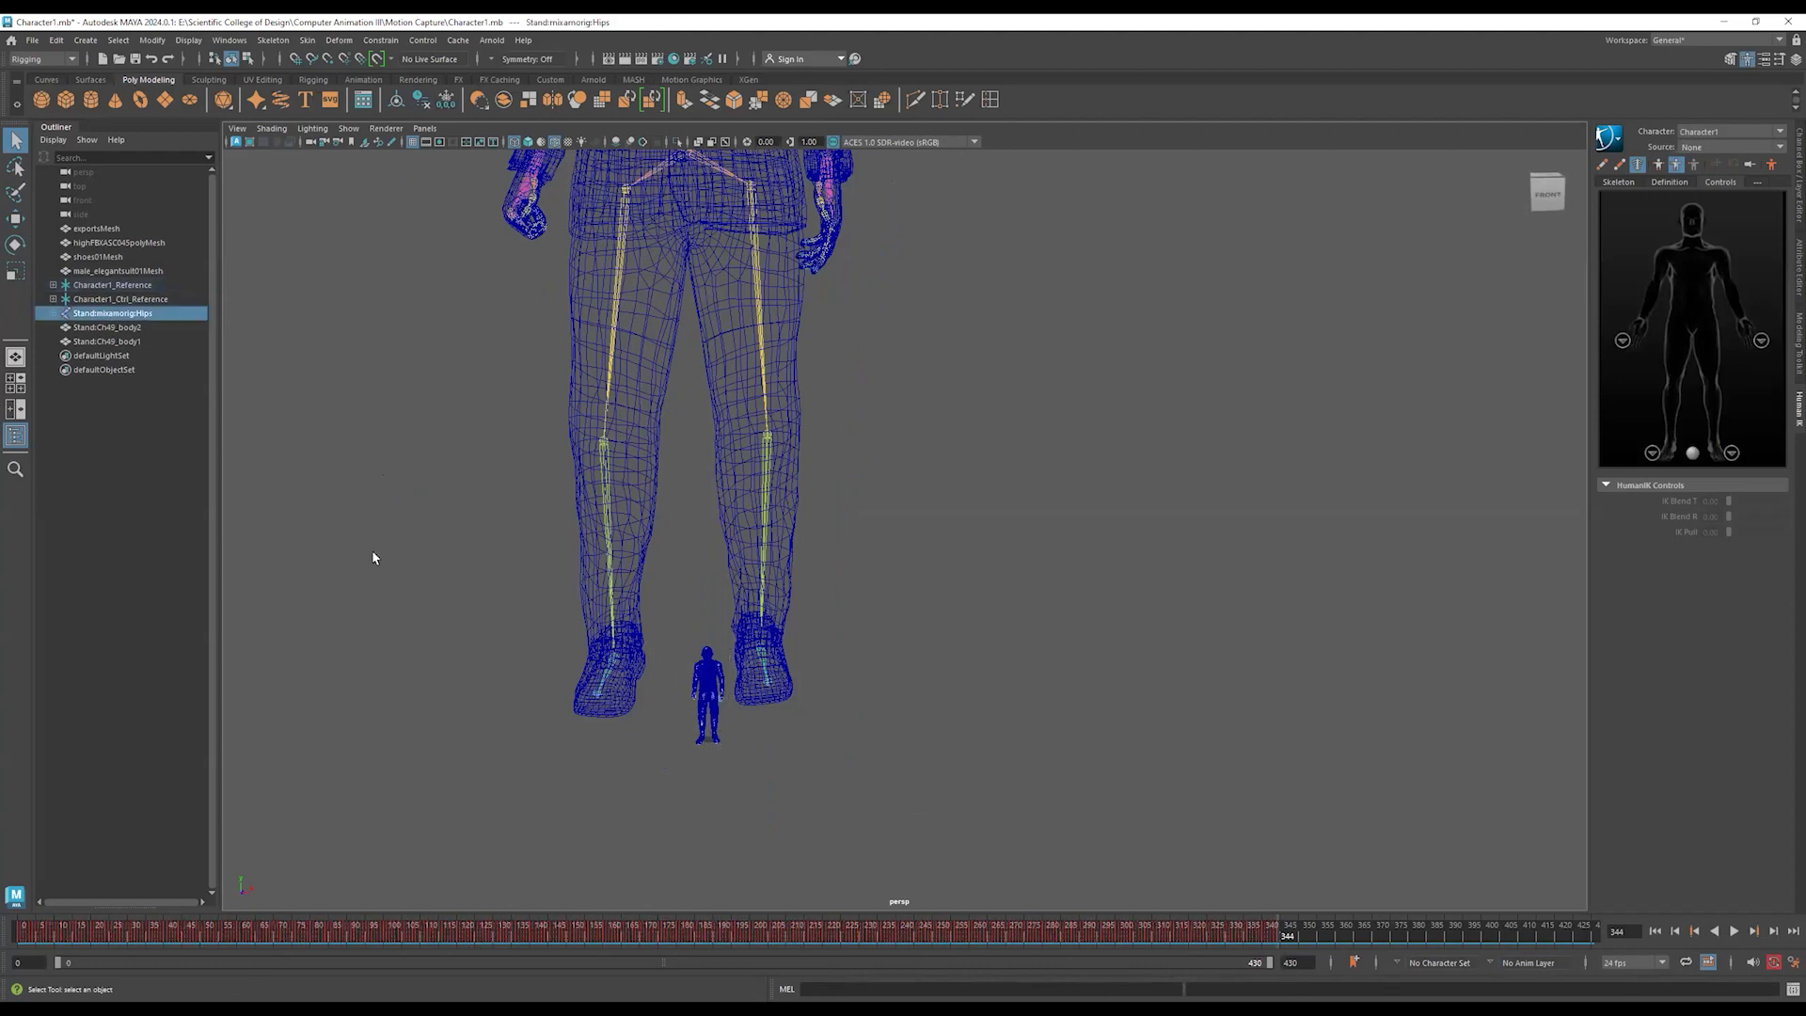
click(105, 317)
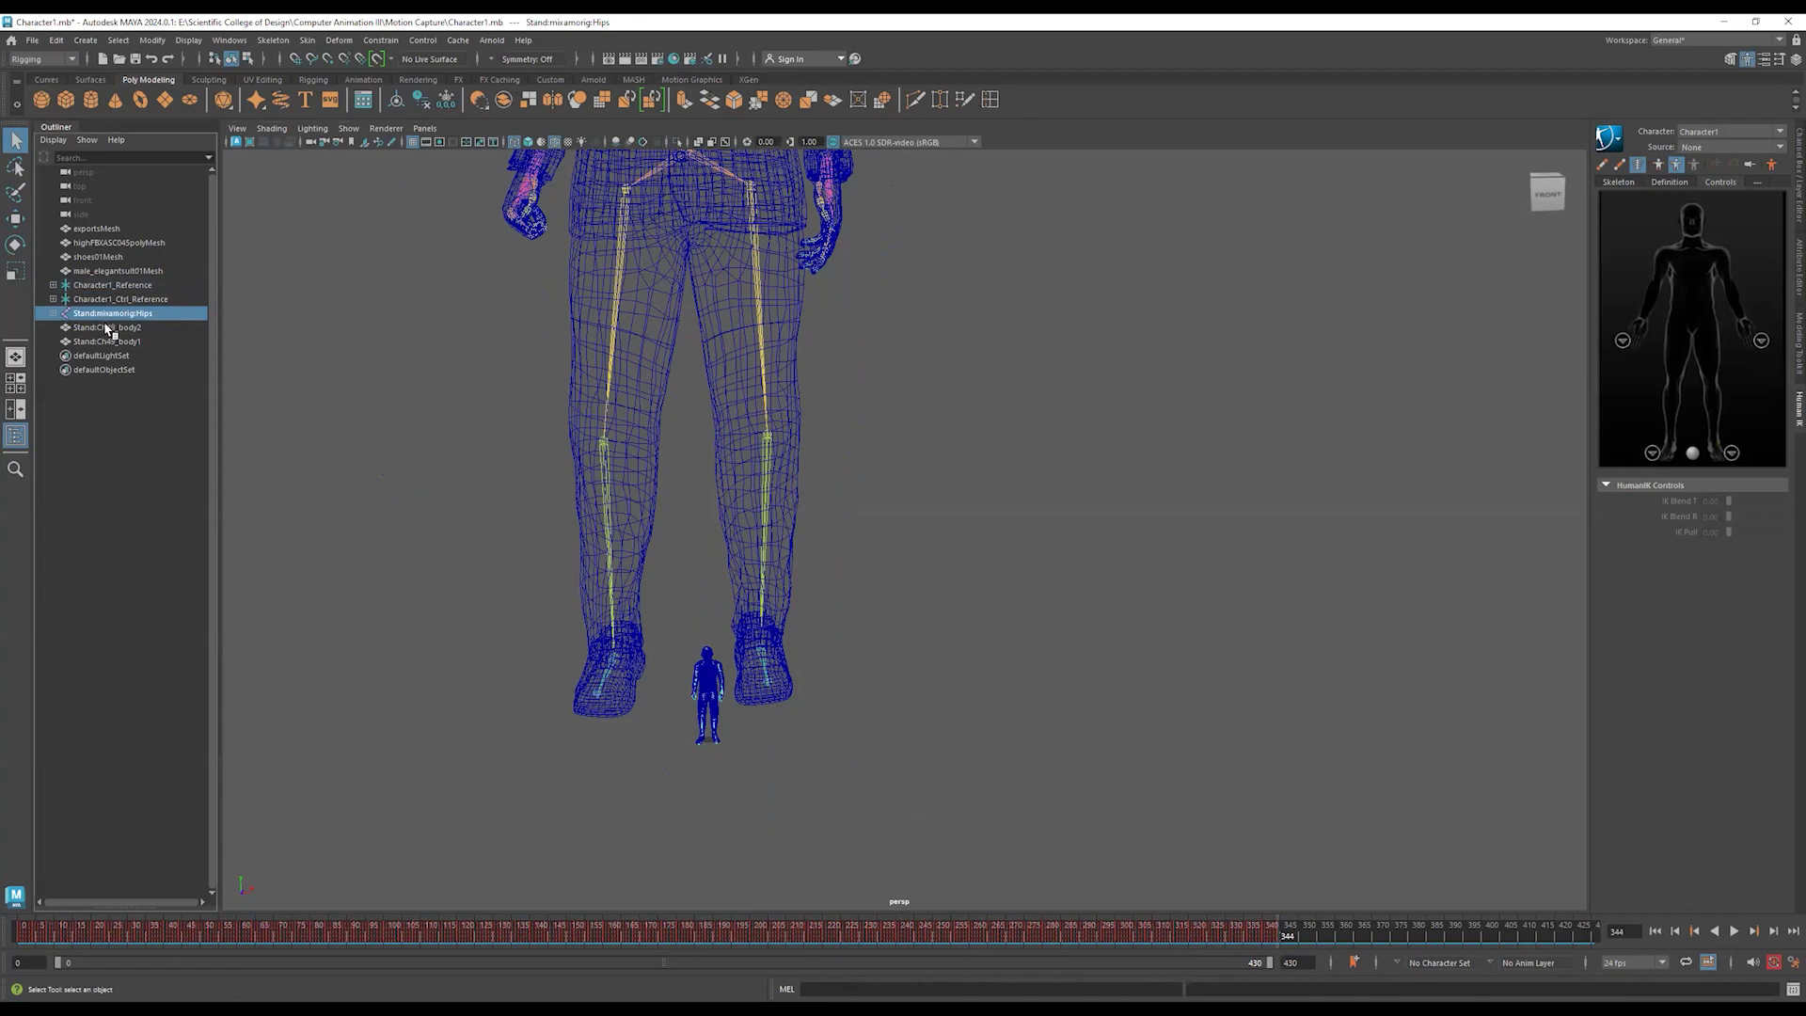
ctrl+click(106, 328)
ctrl+click(110, 342)
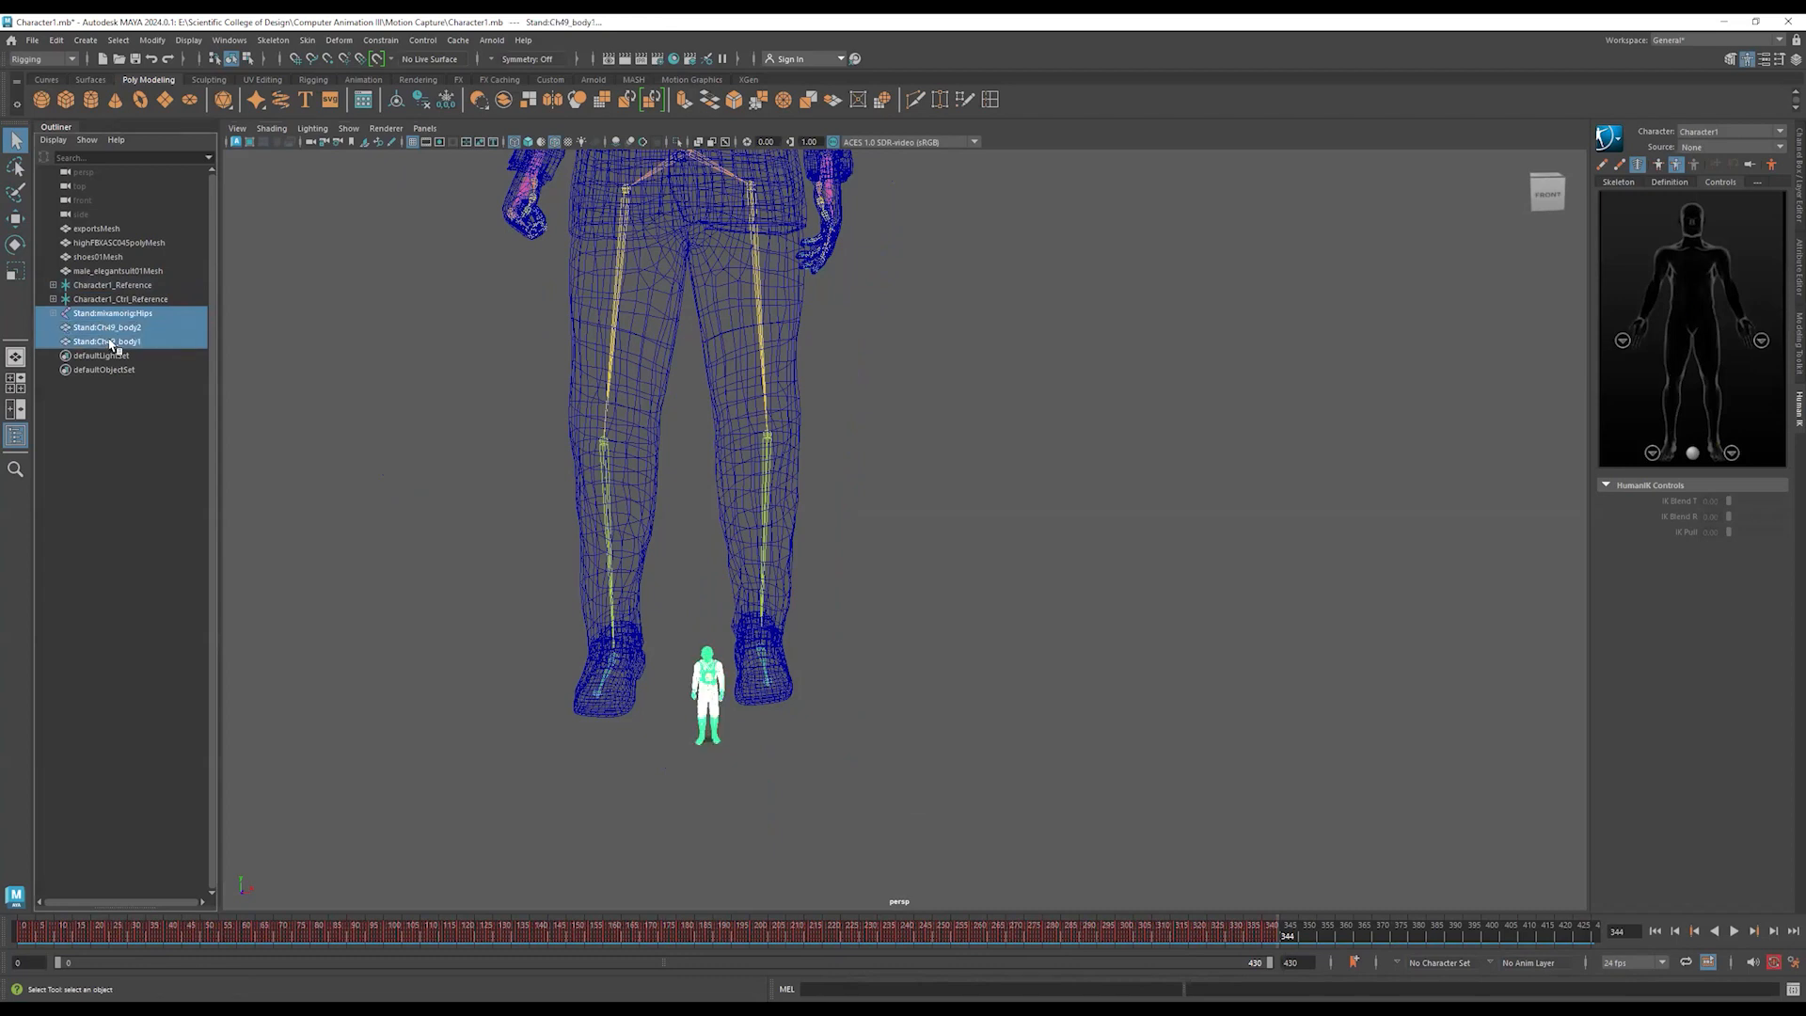
key(Delete)
- Return to frame 0 and save the scene as the Maya ASCII file Character1stand.ma in the Motion Capture folder
scroll(564, 524, down, 5)
alt+middle_drag(596, 555, 611, 630)
mouse_move(32, 937)
mouse_down()
mouse_move(1303, 908)
mouse_move(21, 908)
mouse_up()
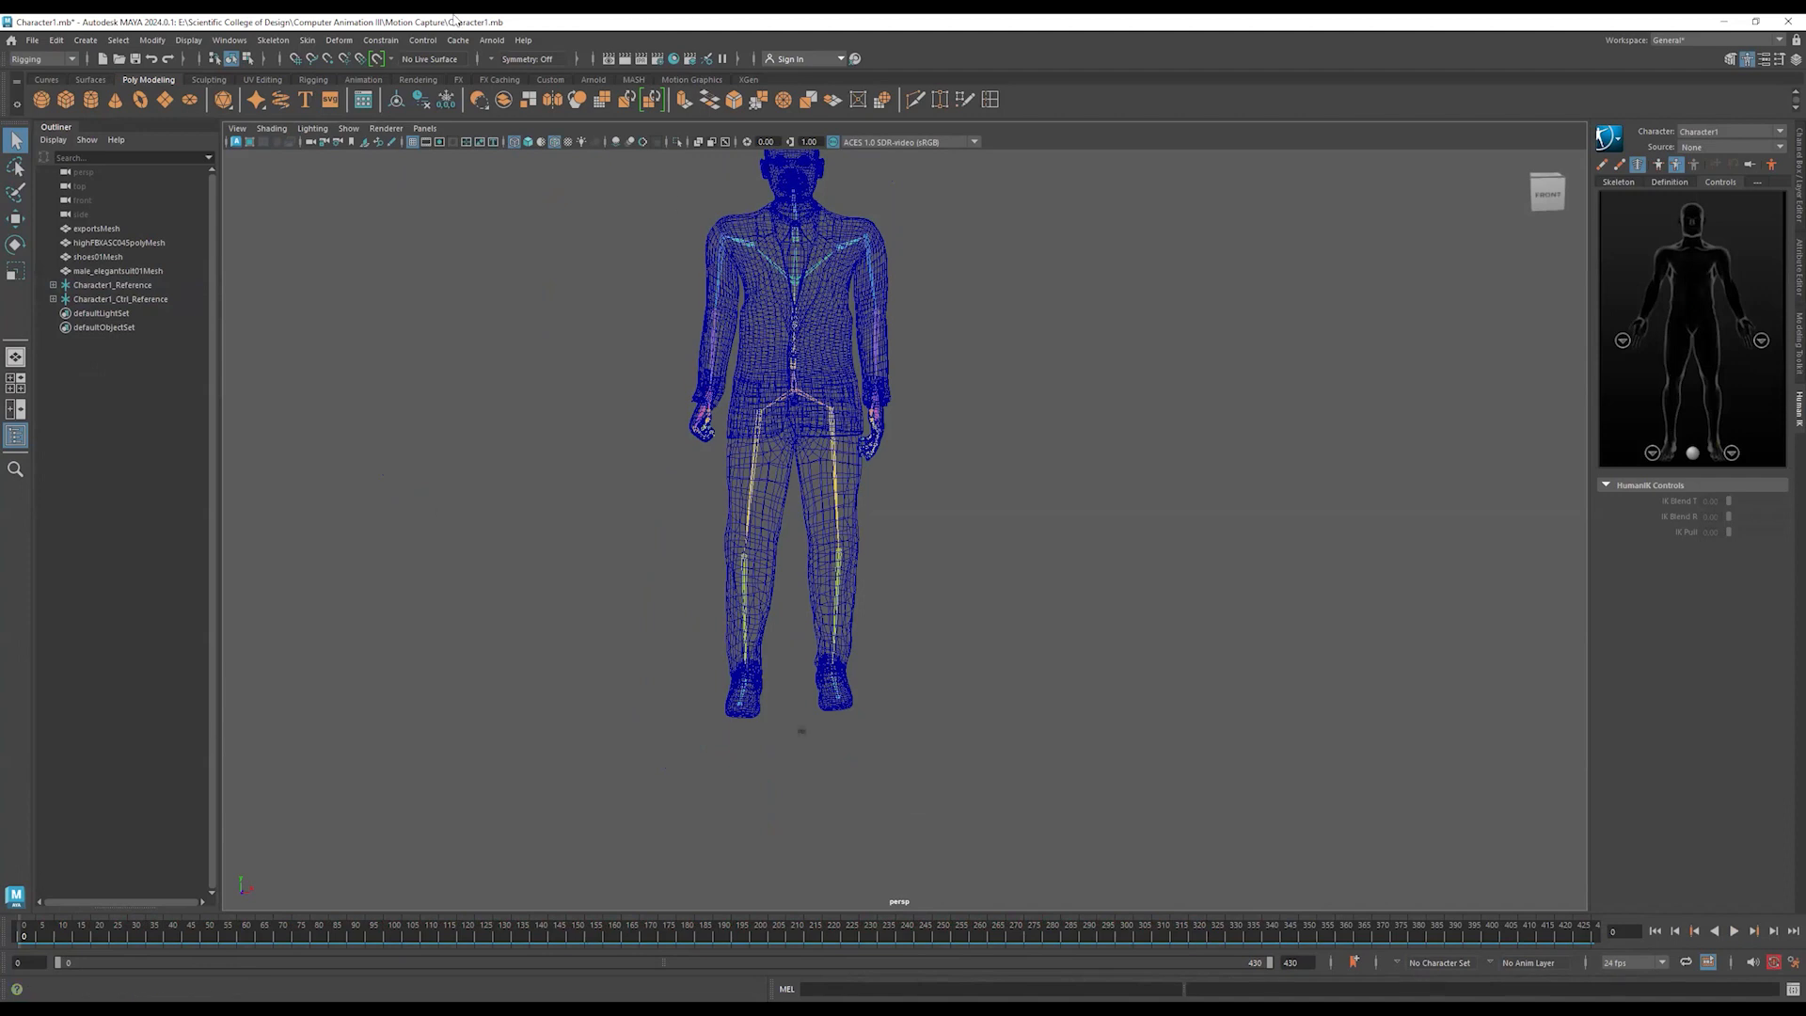
click(31, 42)
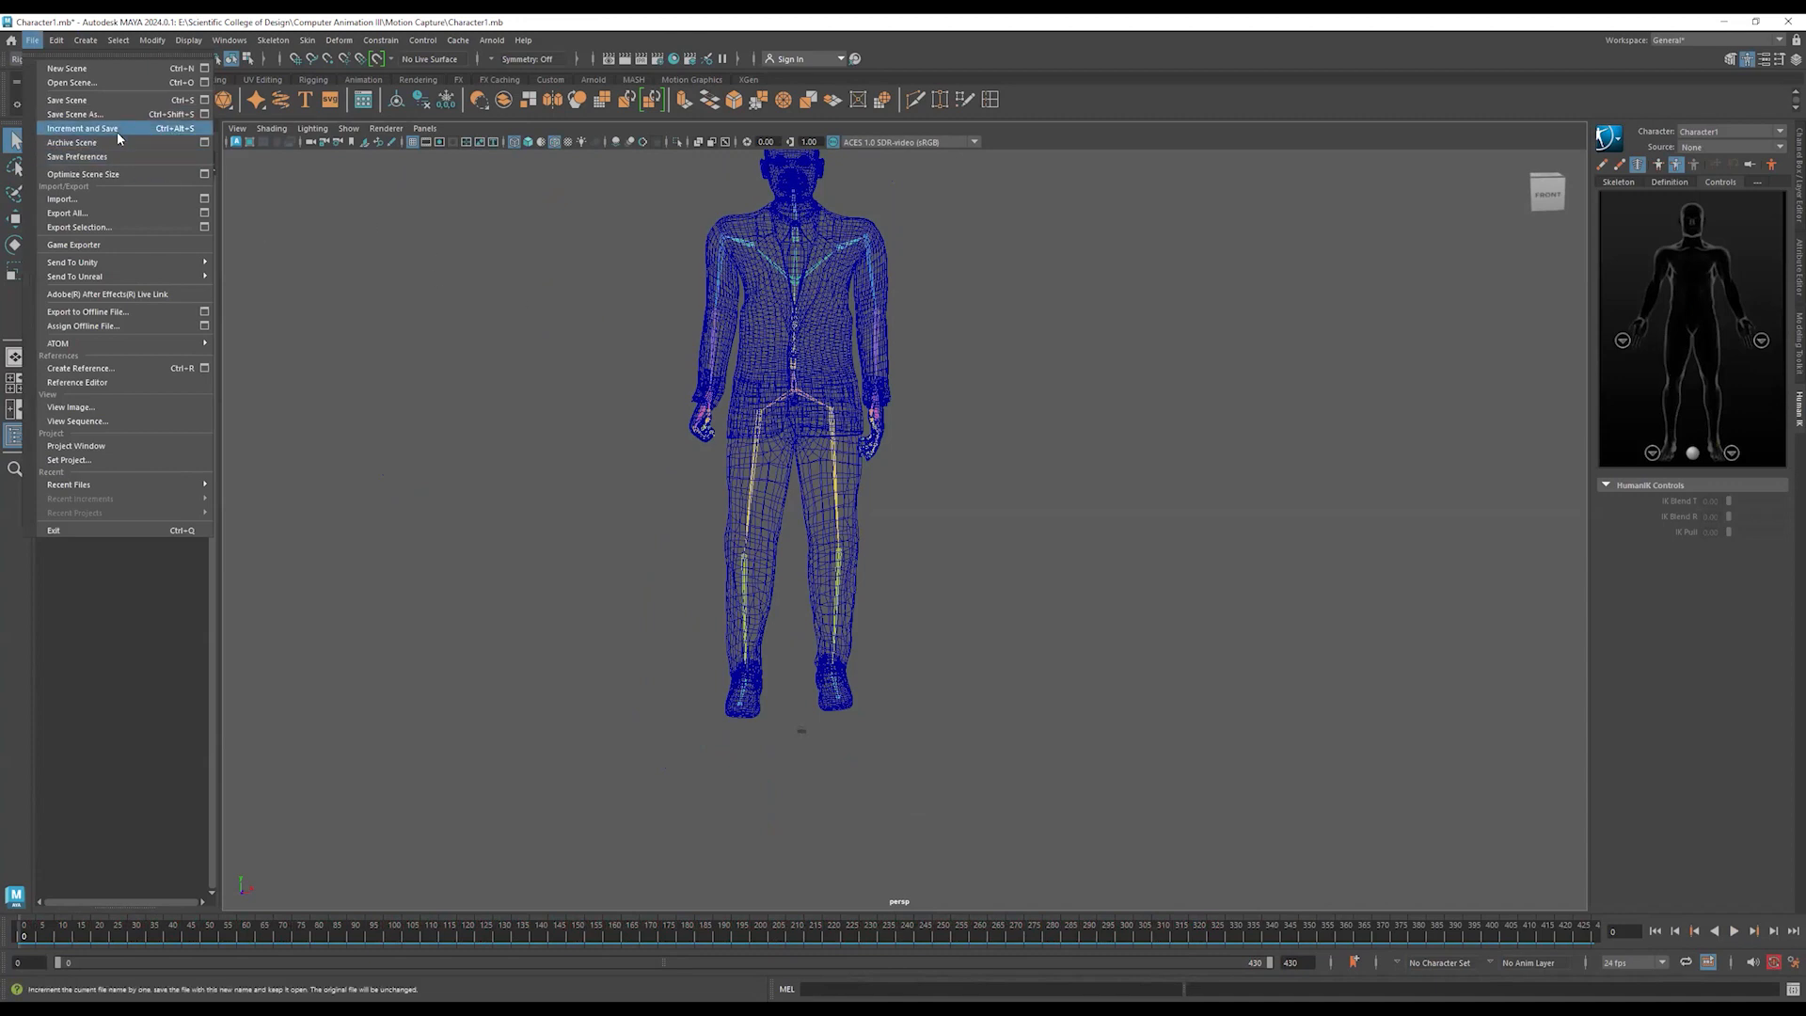
click(76, 114)
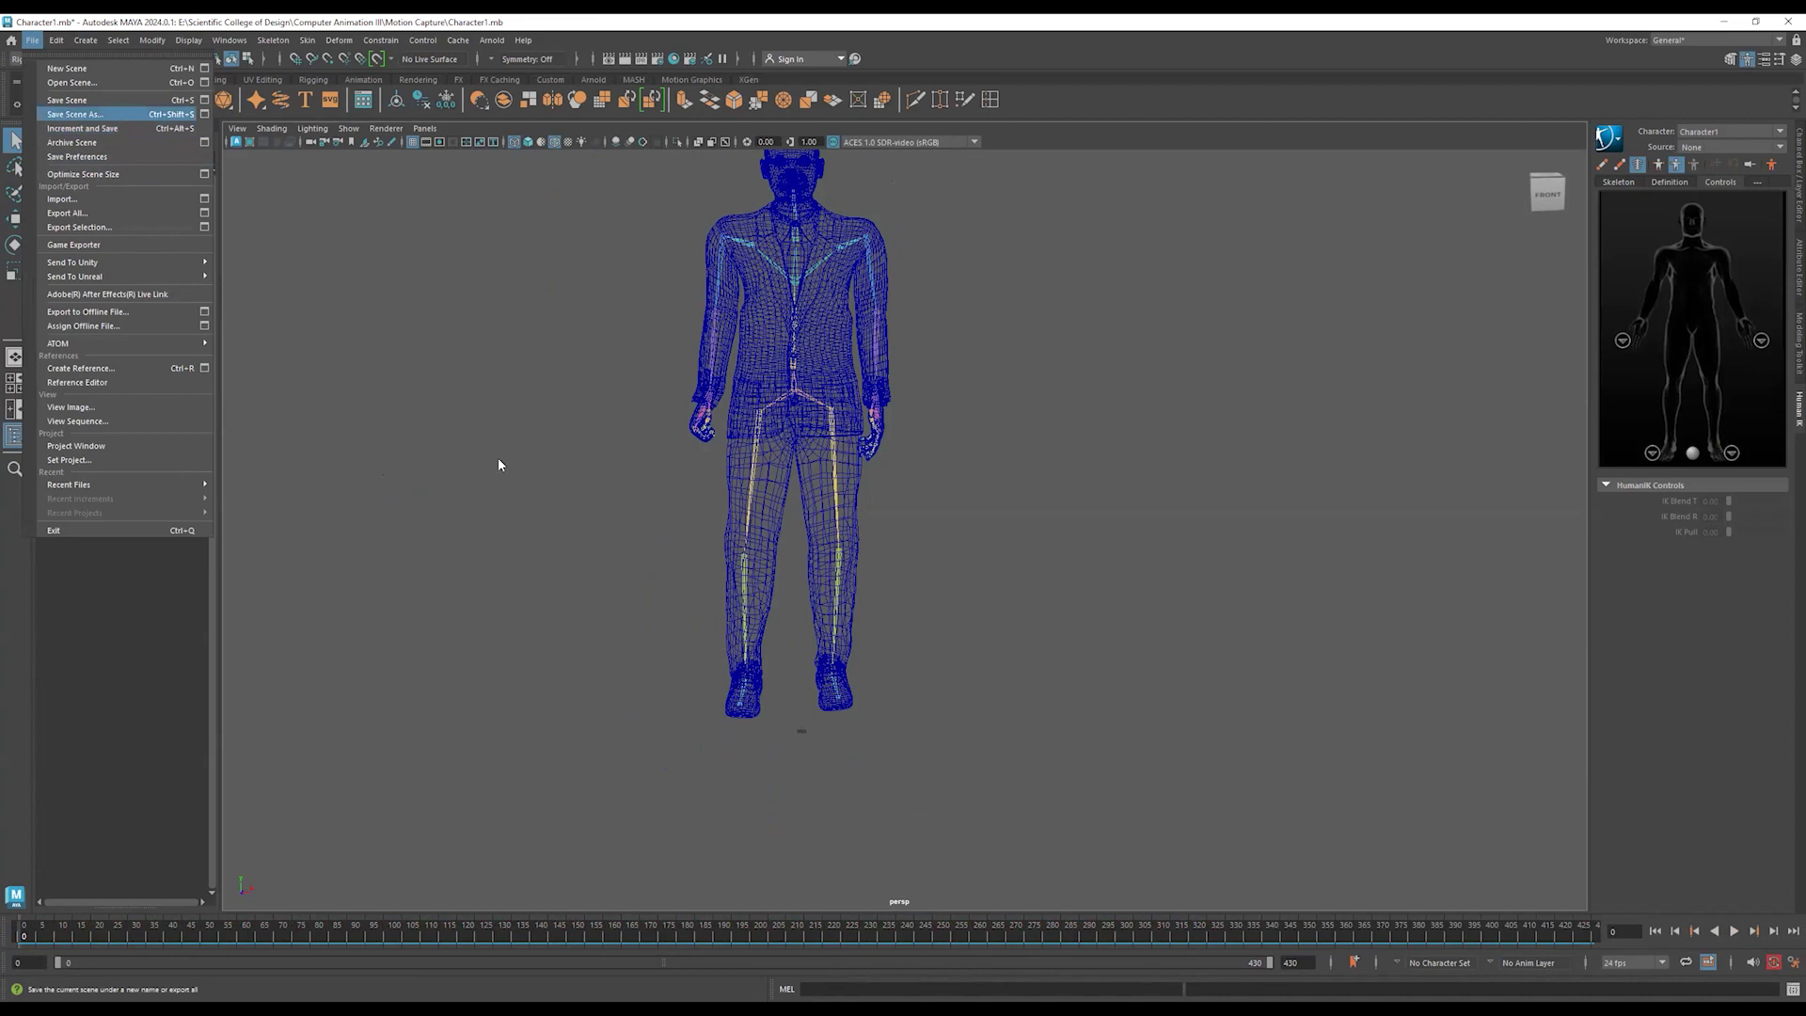
click(242, 549)
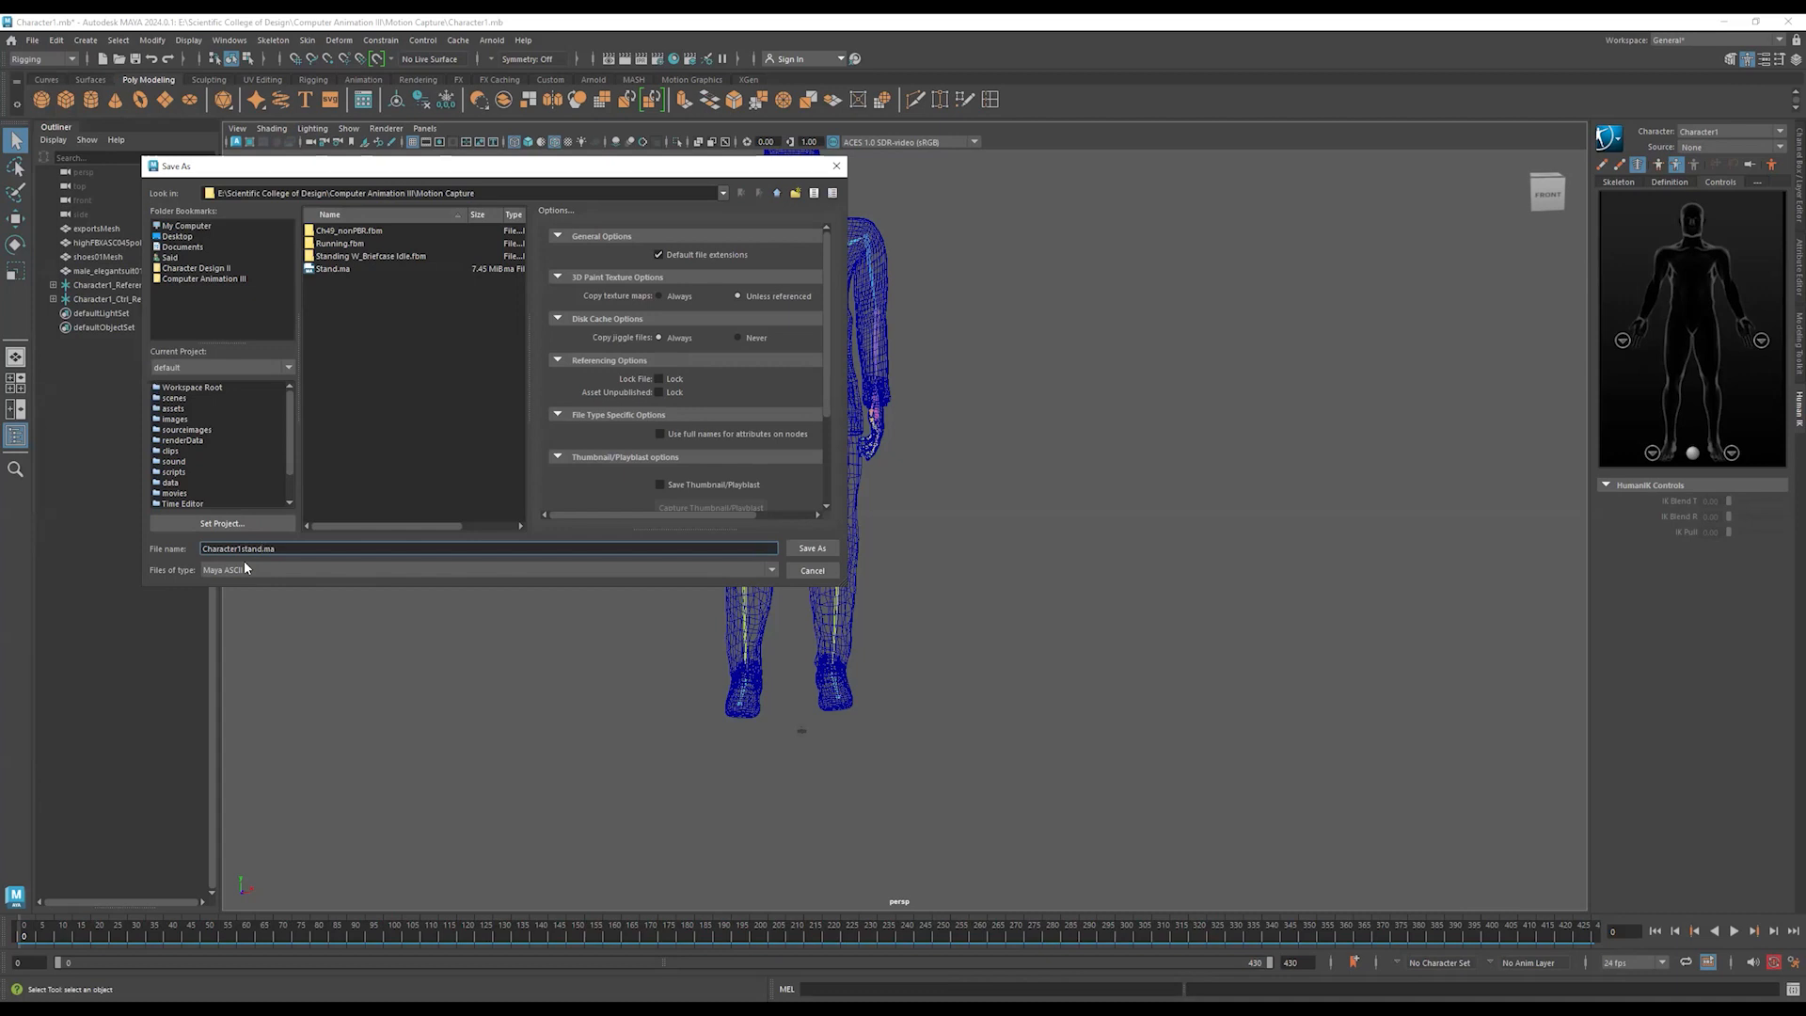
click(812, 549)
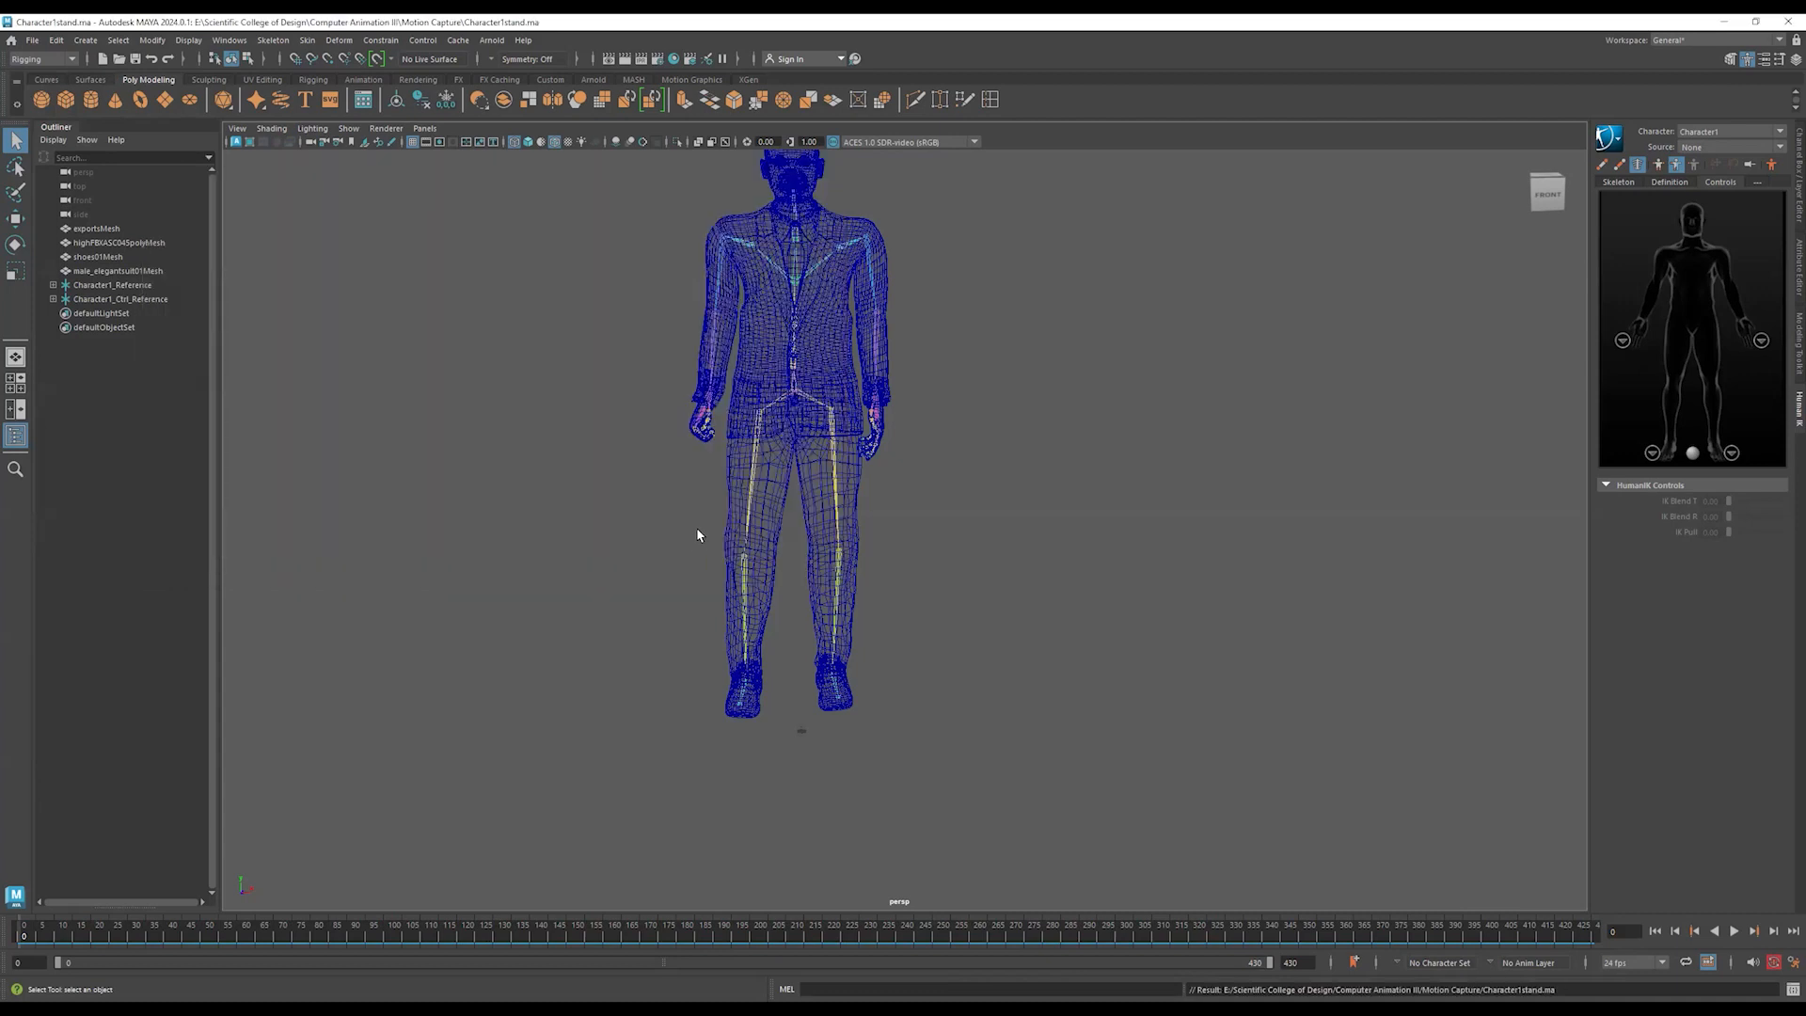
- Start a new scene and import the T-posed soldier Ch49_nonPBR.fbx from the Motion Capture folder
click(32, 40)
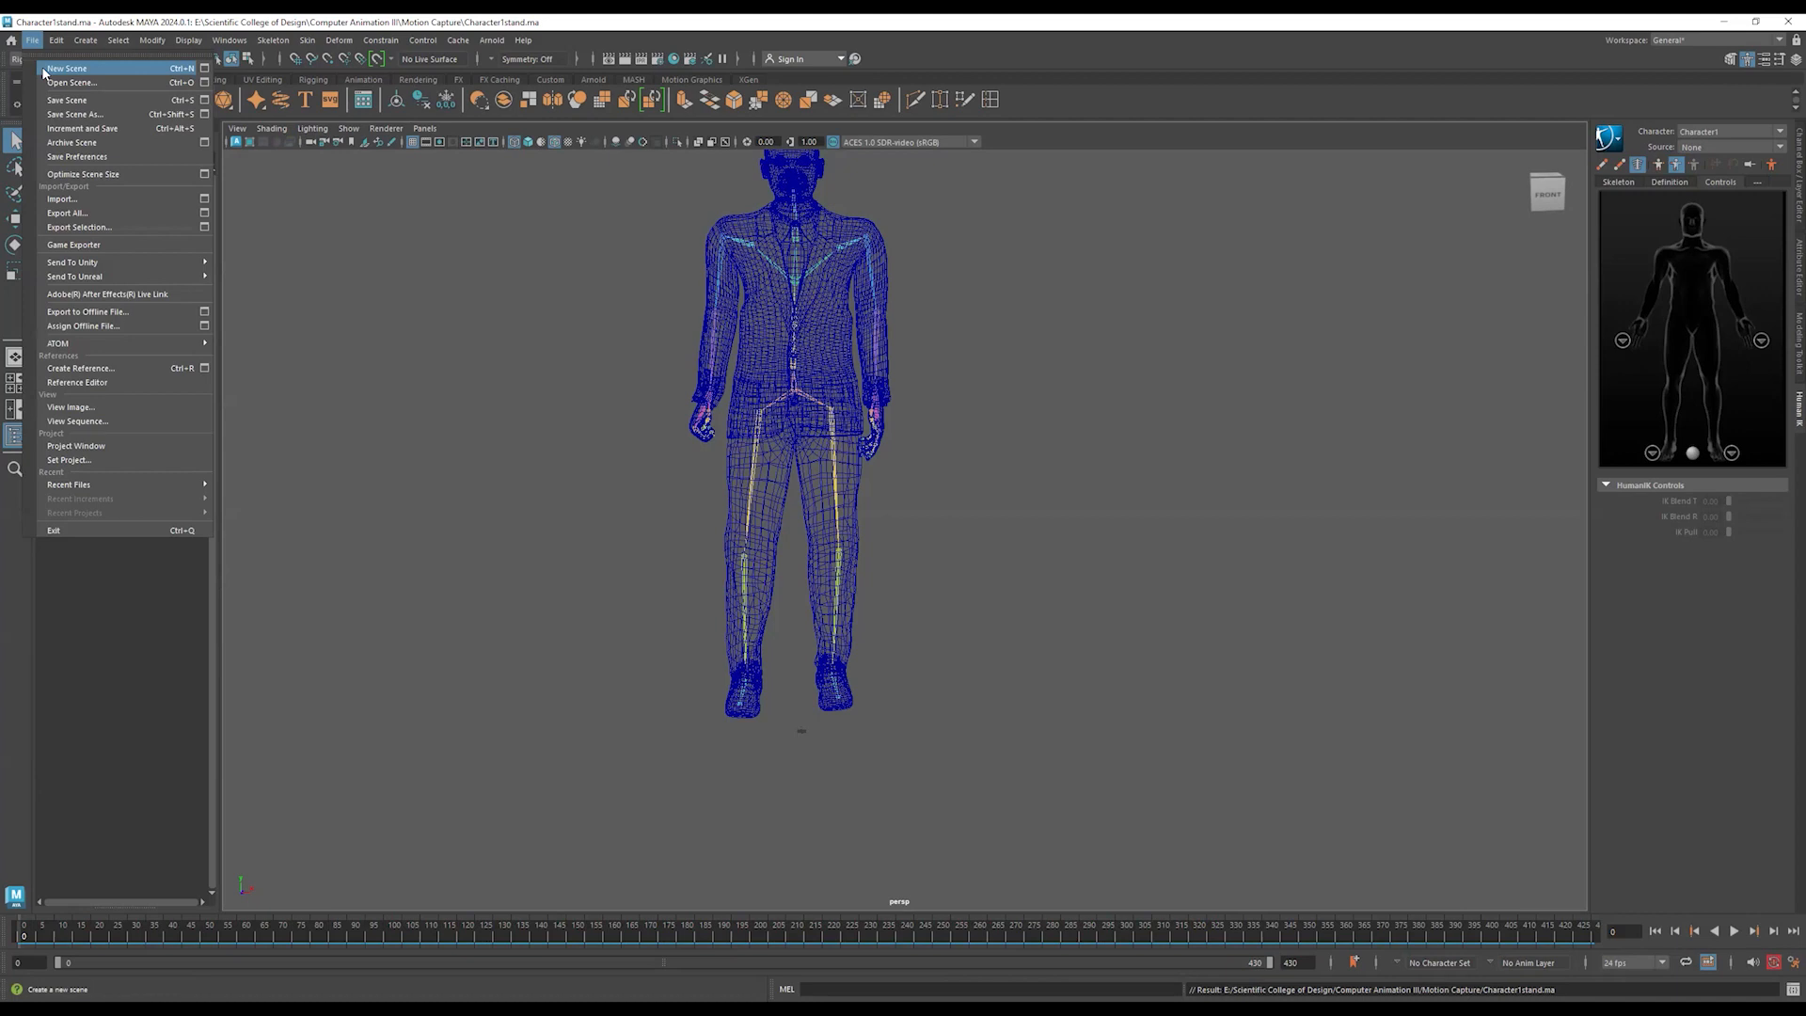
click(64, 69)
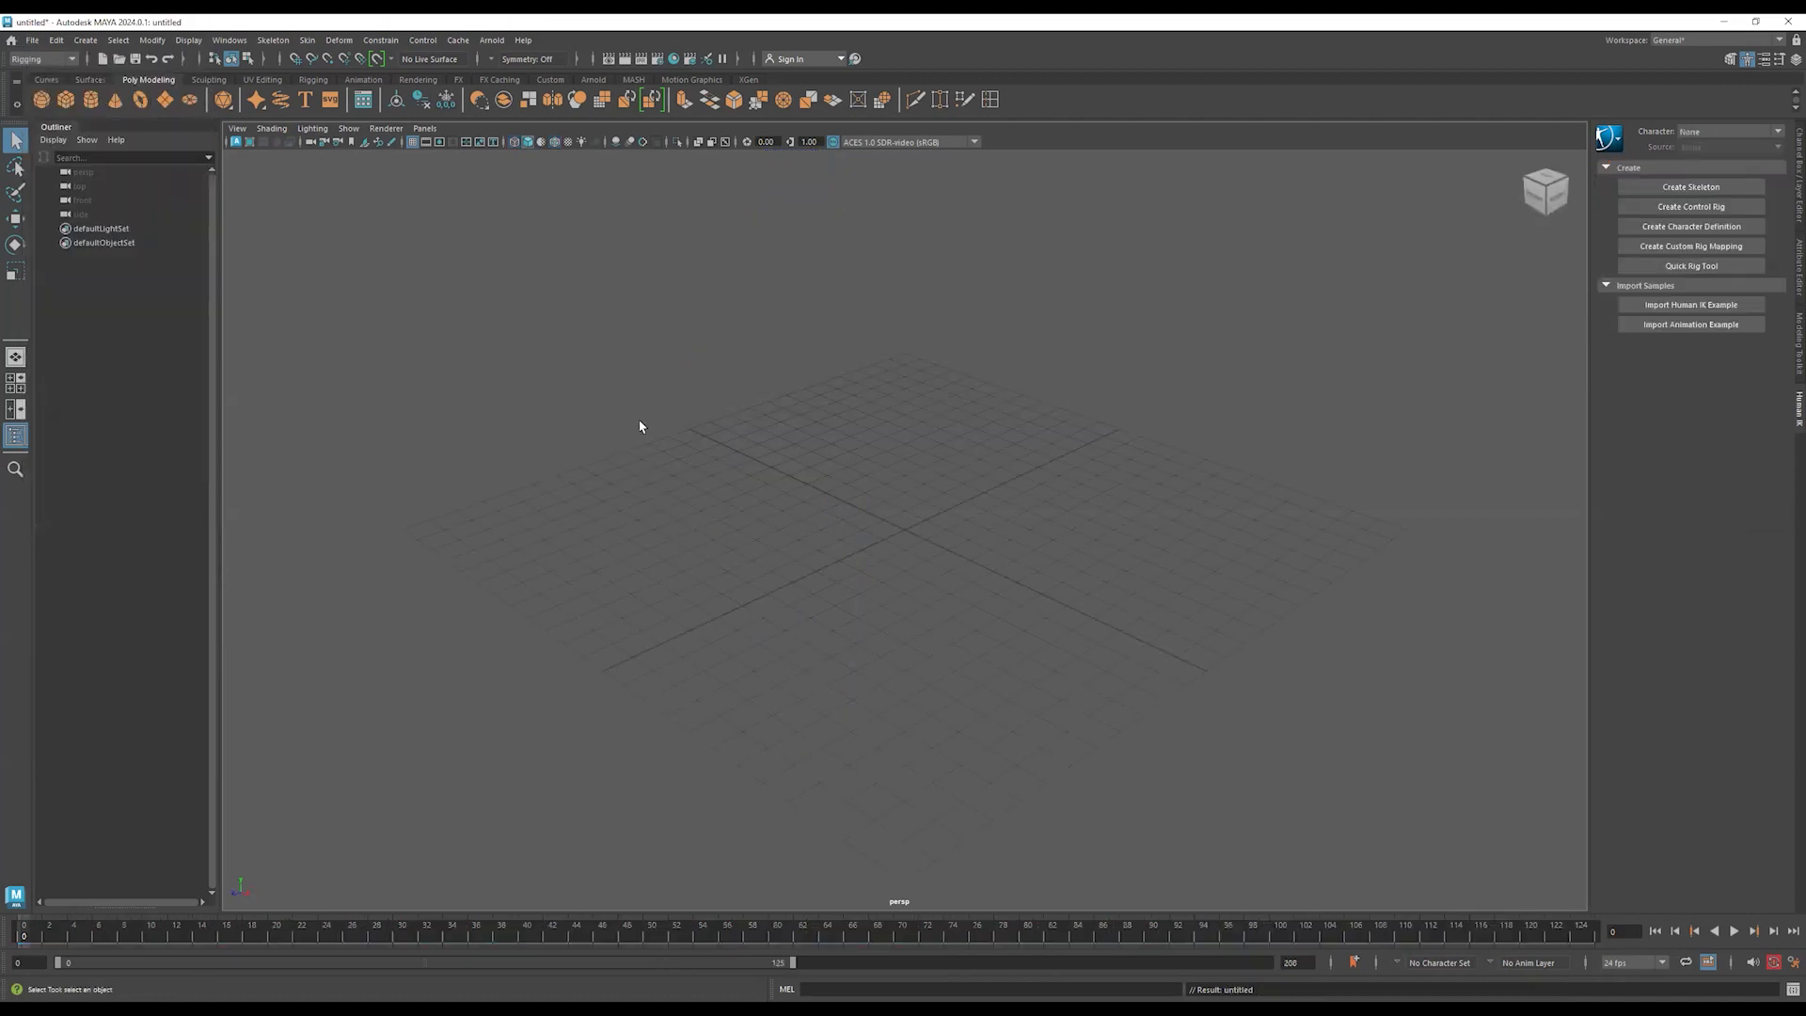
click(34, 41)
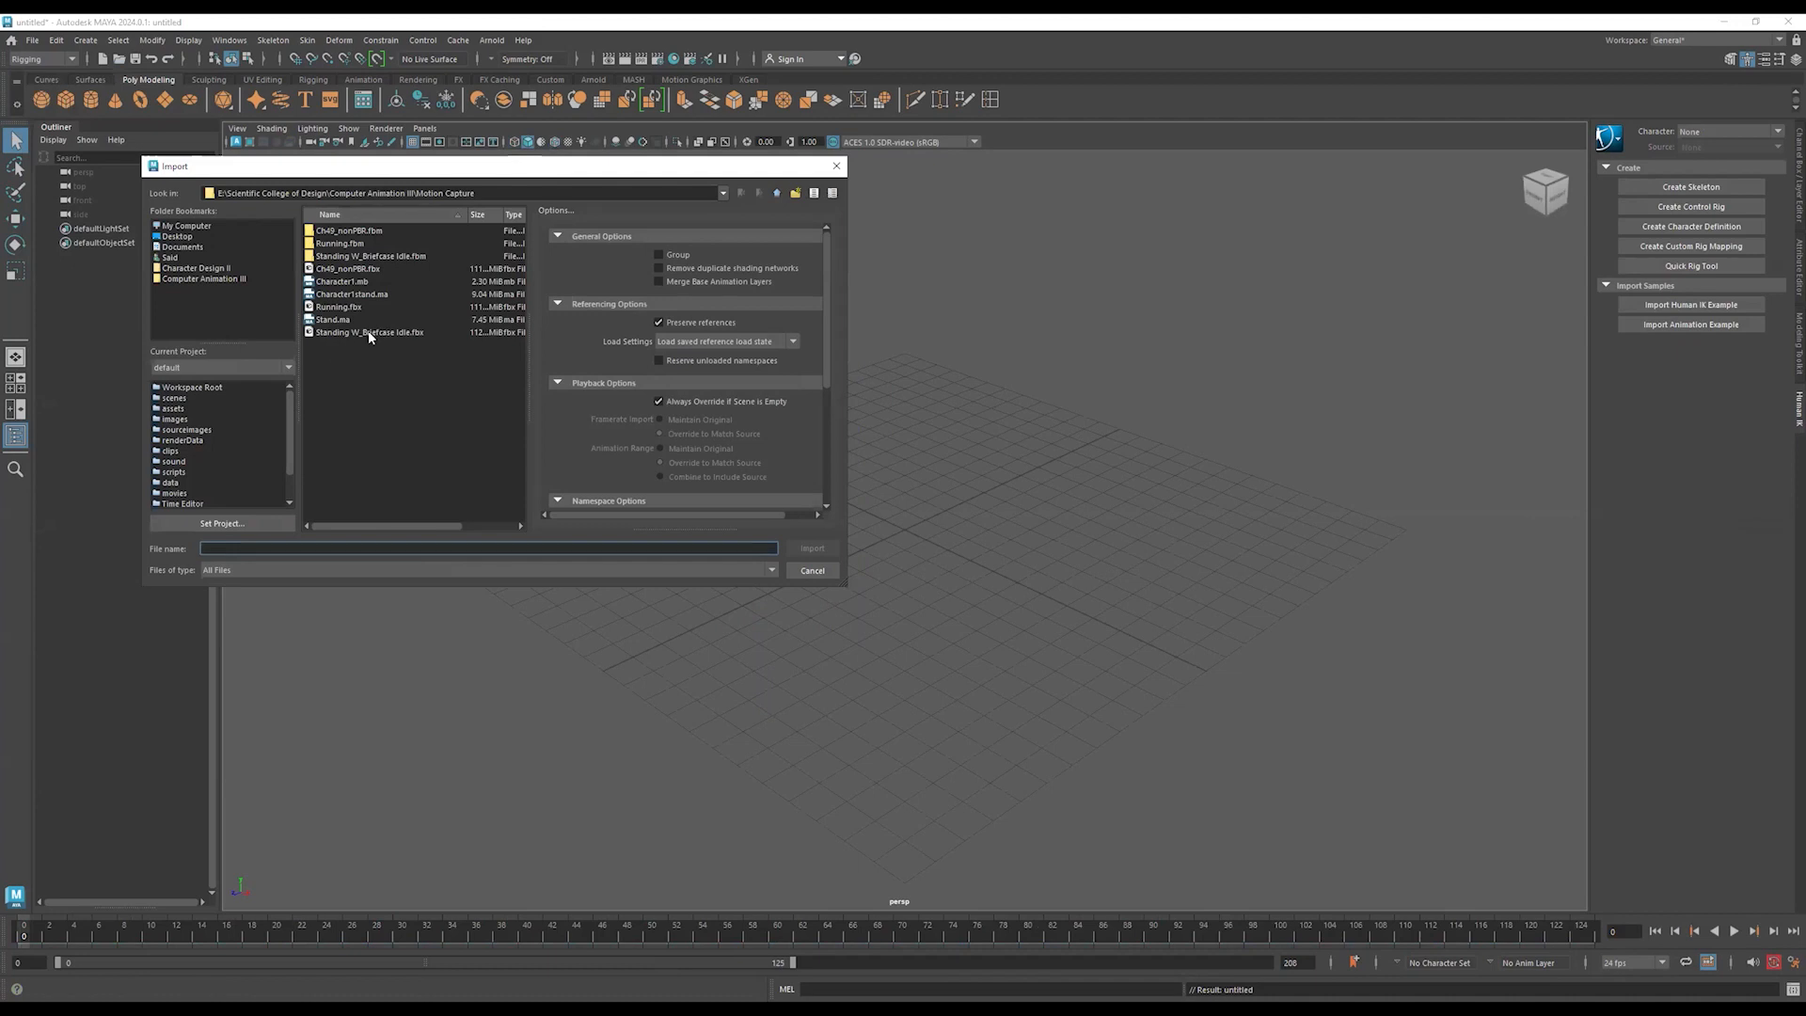
double_click(346, 268)
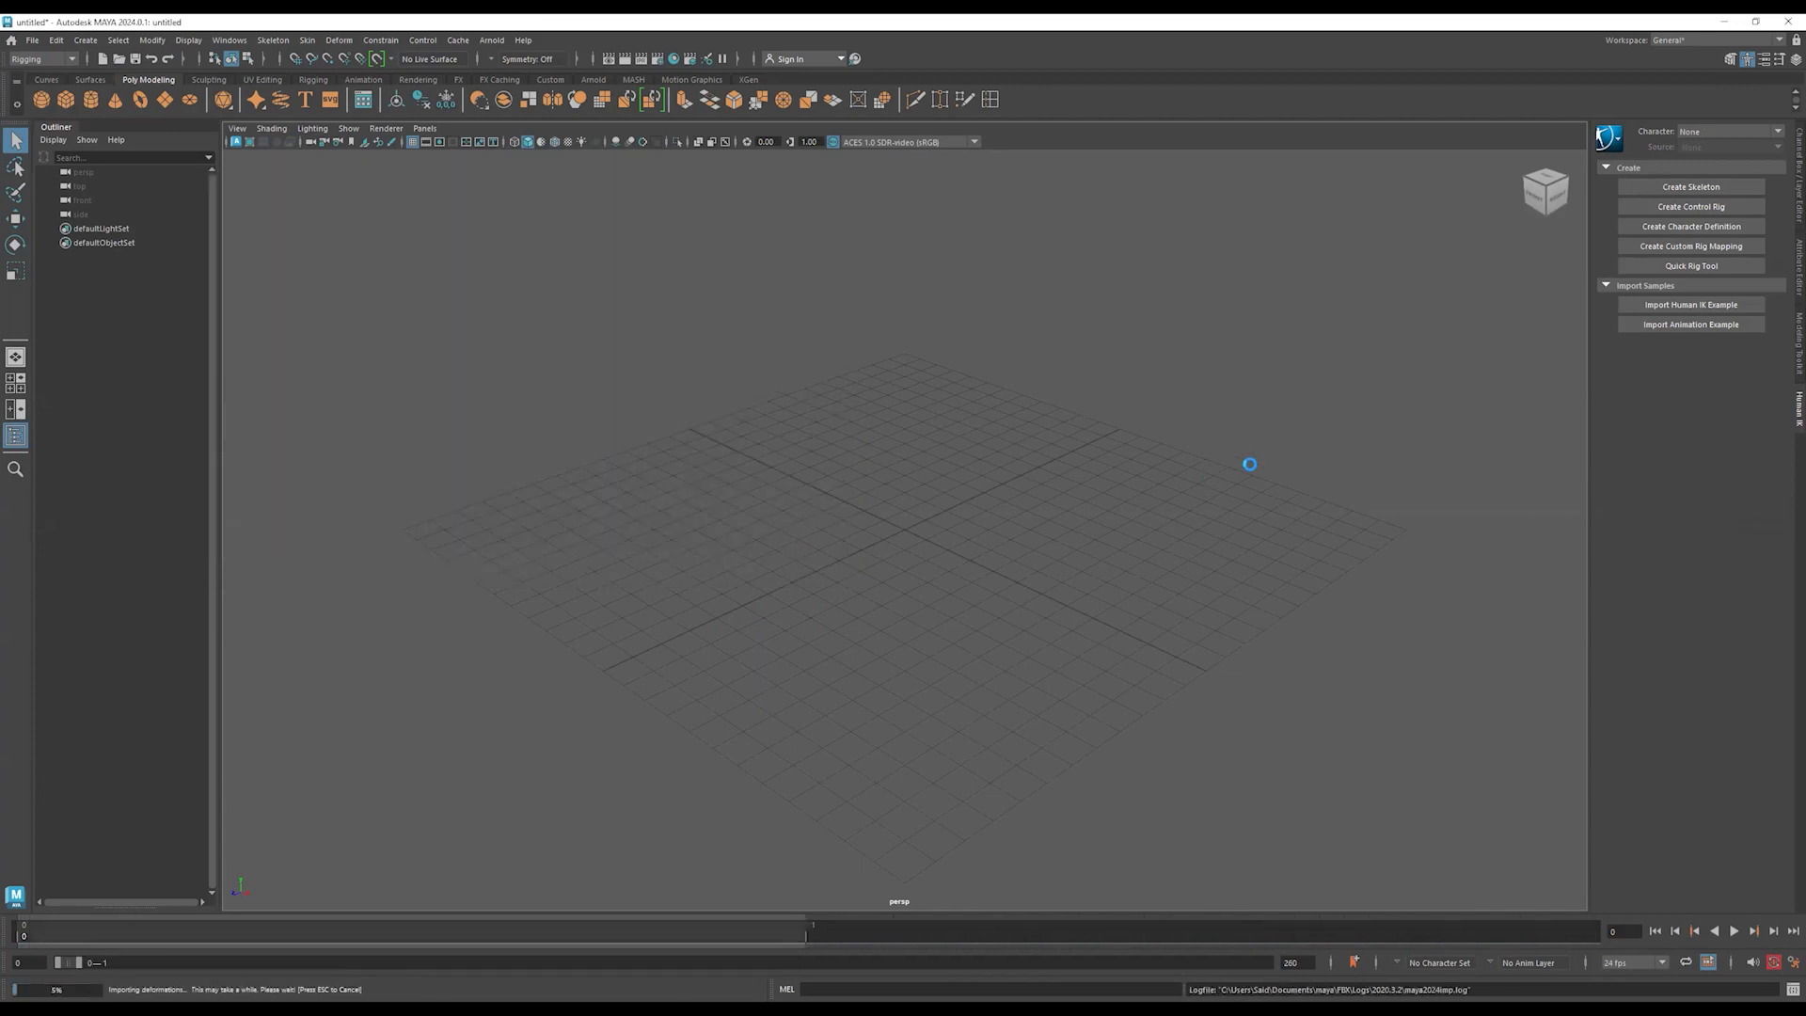
- Select the soldier's mixamorig:Hips skeleton and display the model in wireframe so its joints show through the mesh
scroll(927, 499, down, 5)
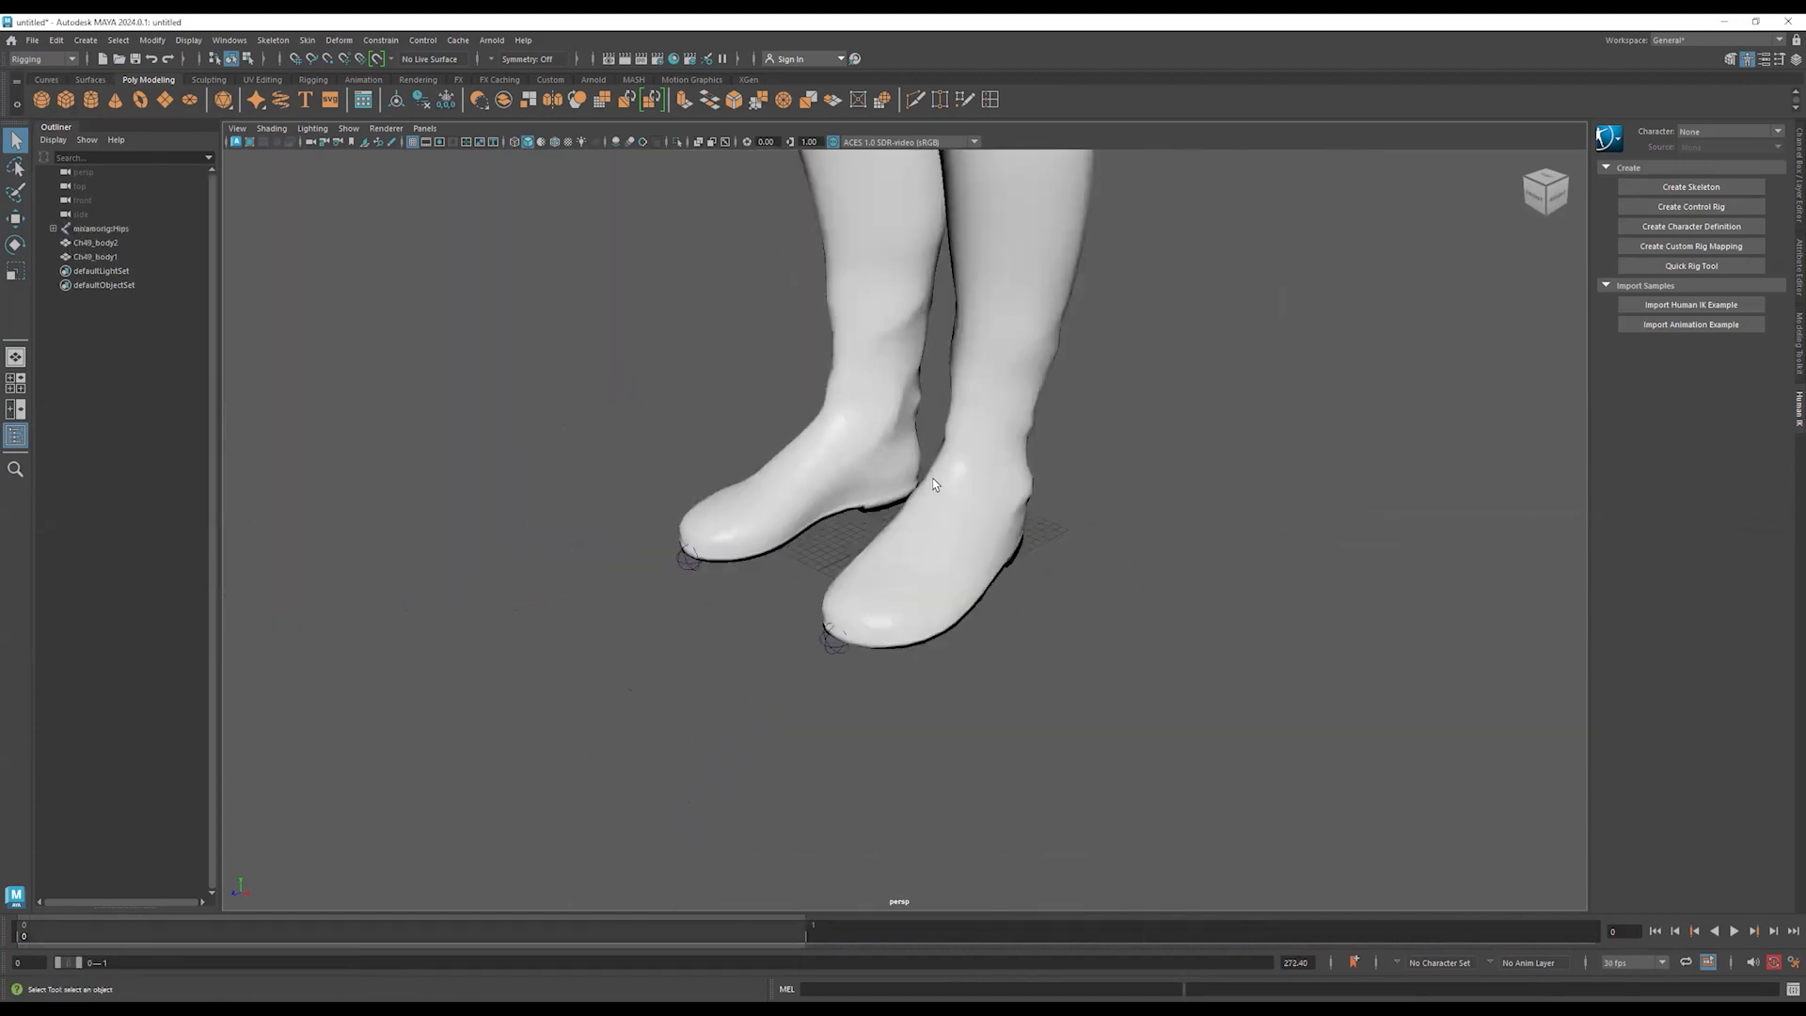
scroll(933, 484, down, 5)
alt+middle_drag(923, 470, 865, 640)
alt+drag(865, 640, 942, 640)
alt+middle_drag(1095, 550, 910, 627)
alt+drag(882, 628, 865, 593)
drag(910, 438, 720, 563)
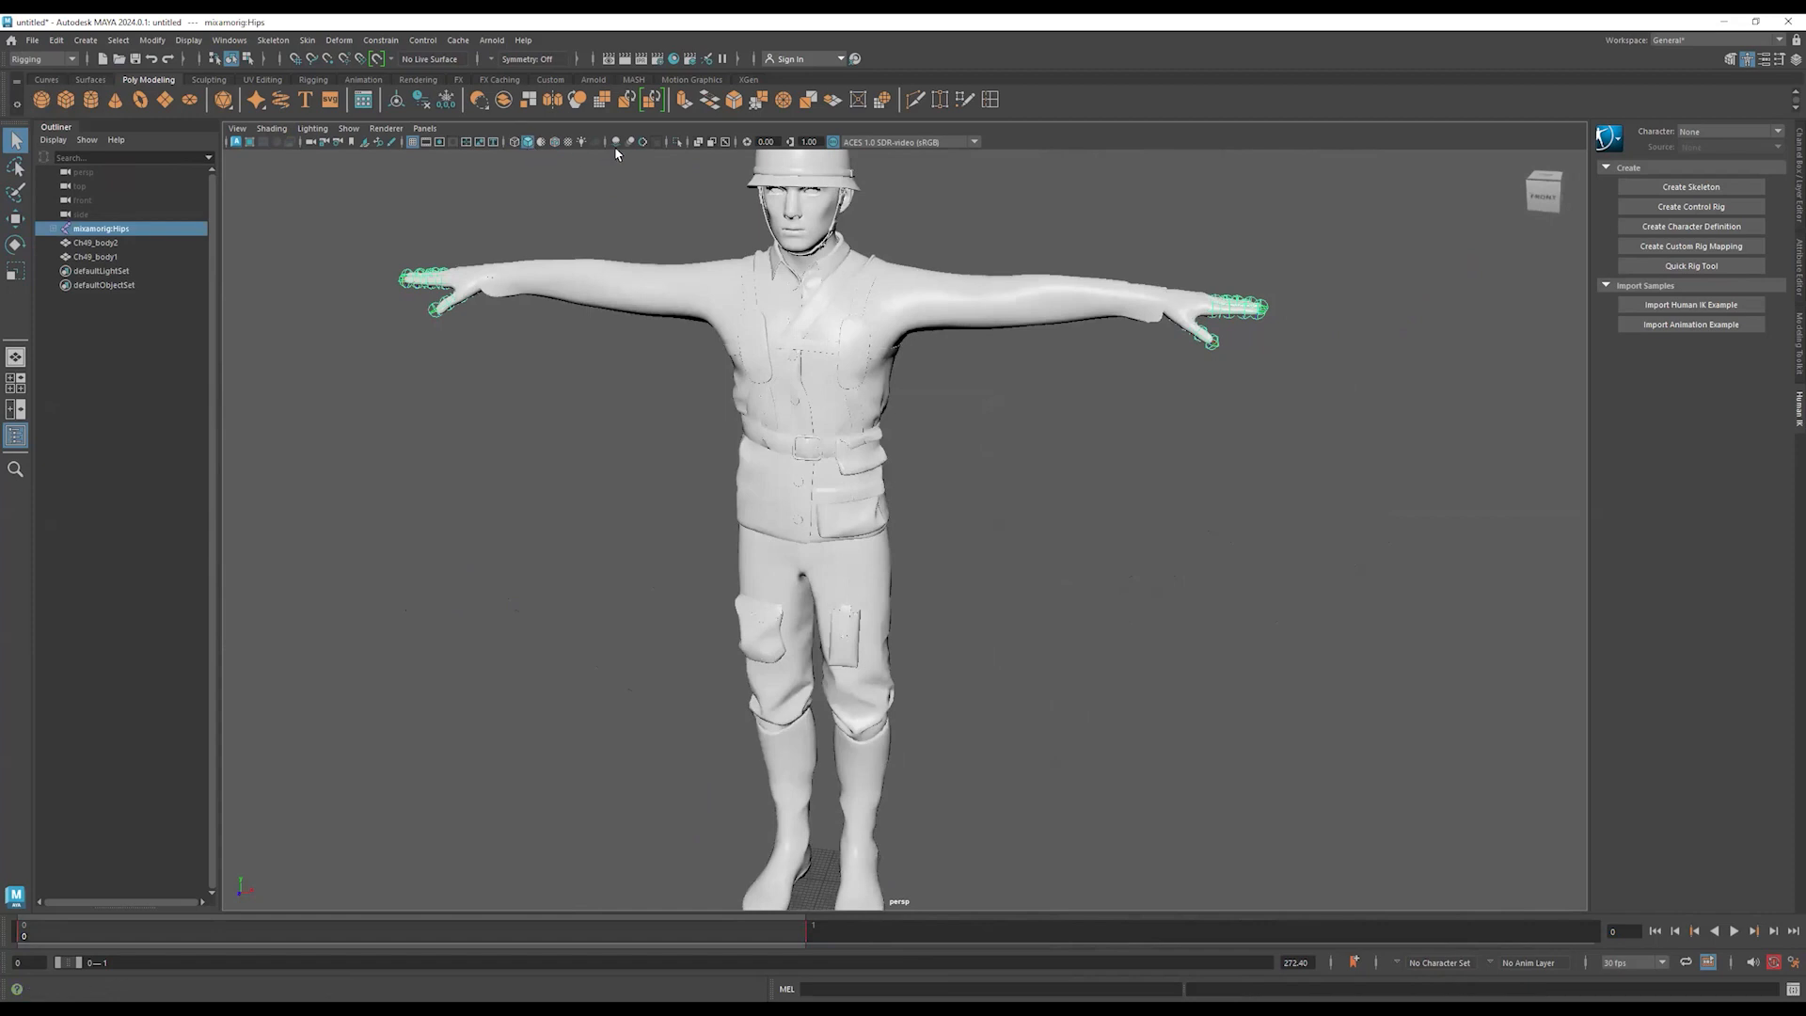
click(514, 142)
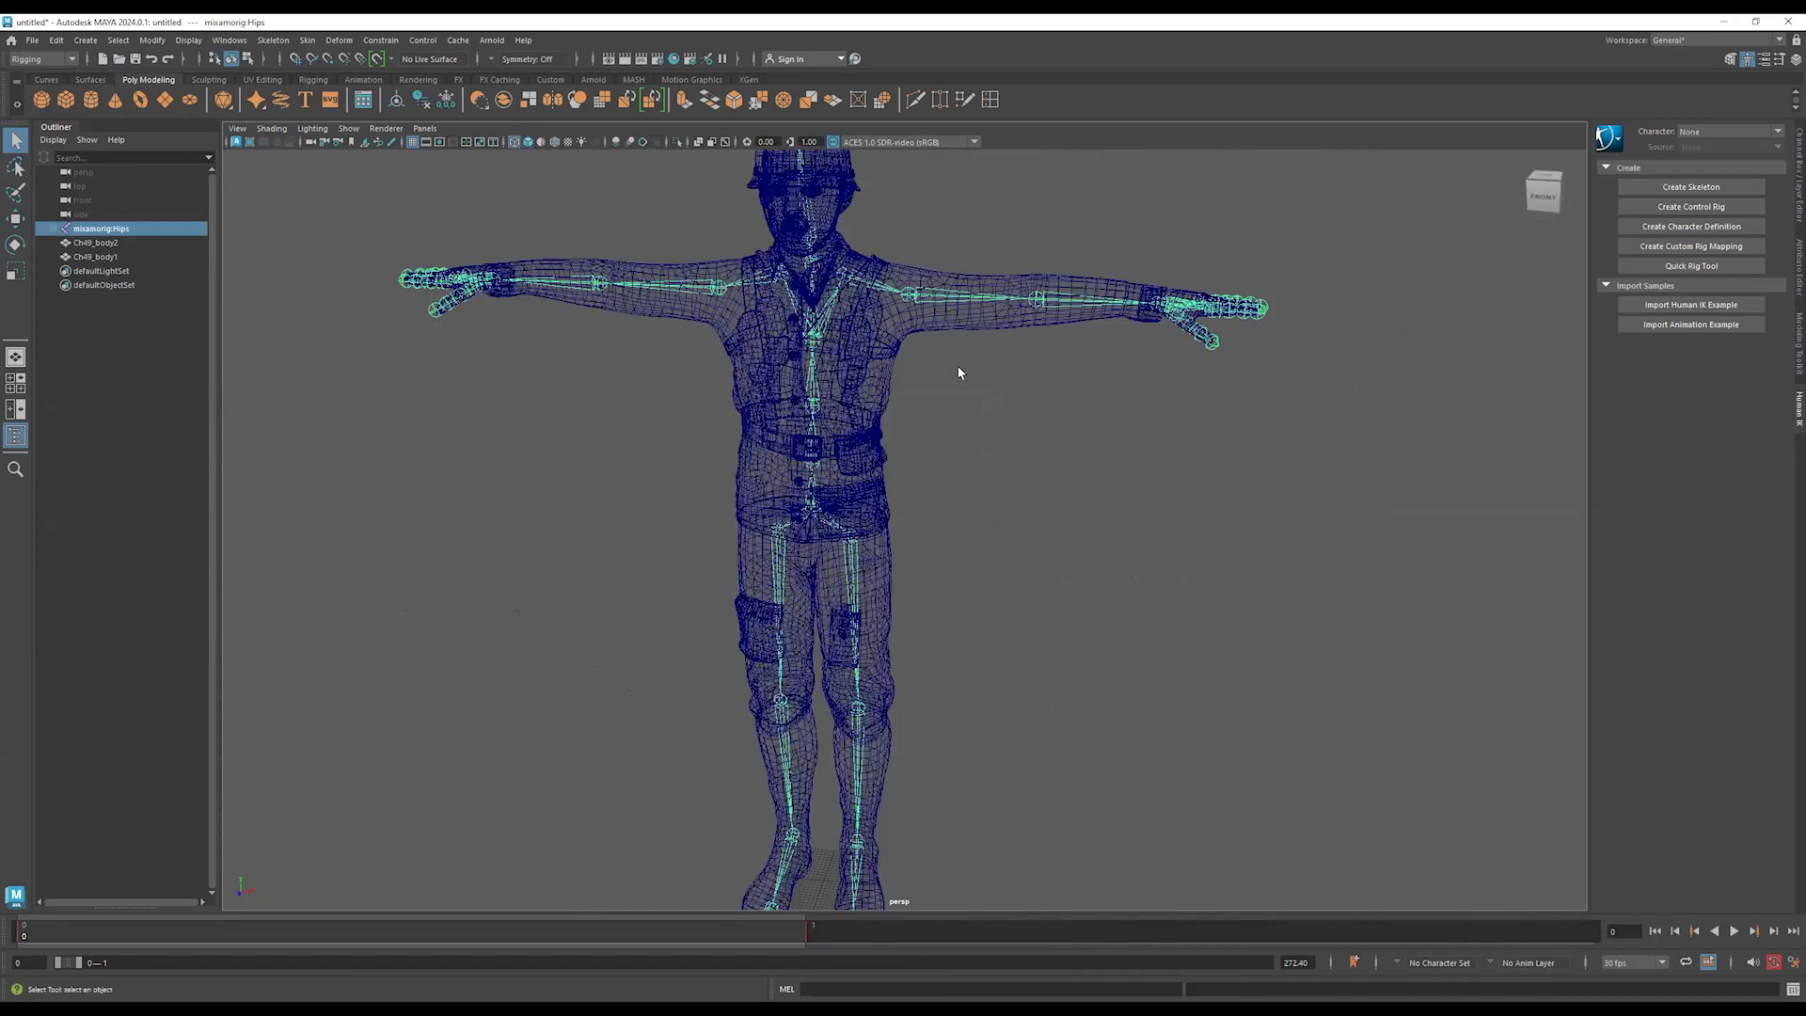
- Create a HumanIK character definition for the soldier and load the HIK template matching all bones with the mixamorig: prefix
click(1687, 228)
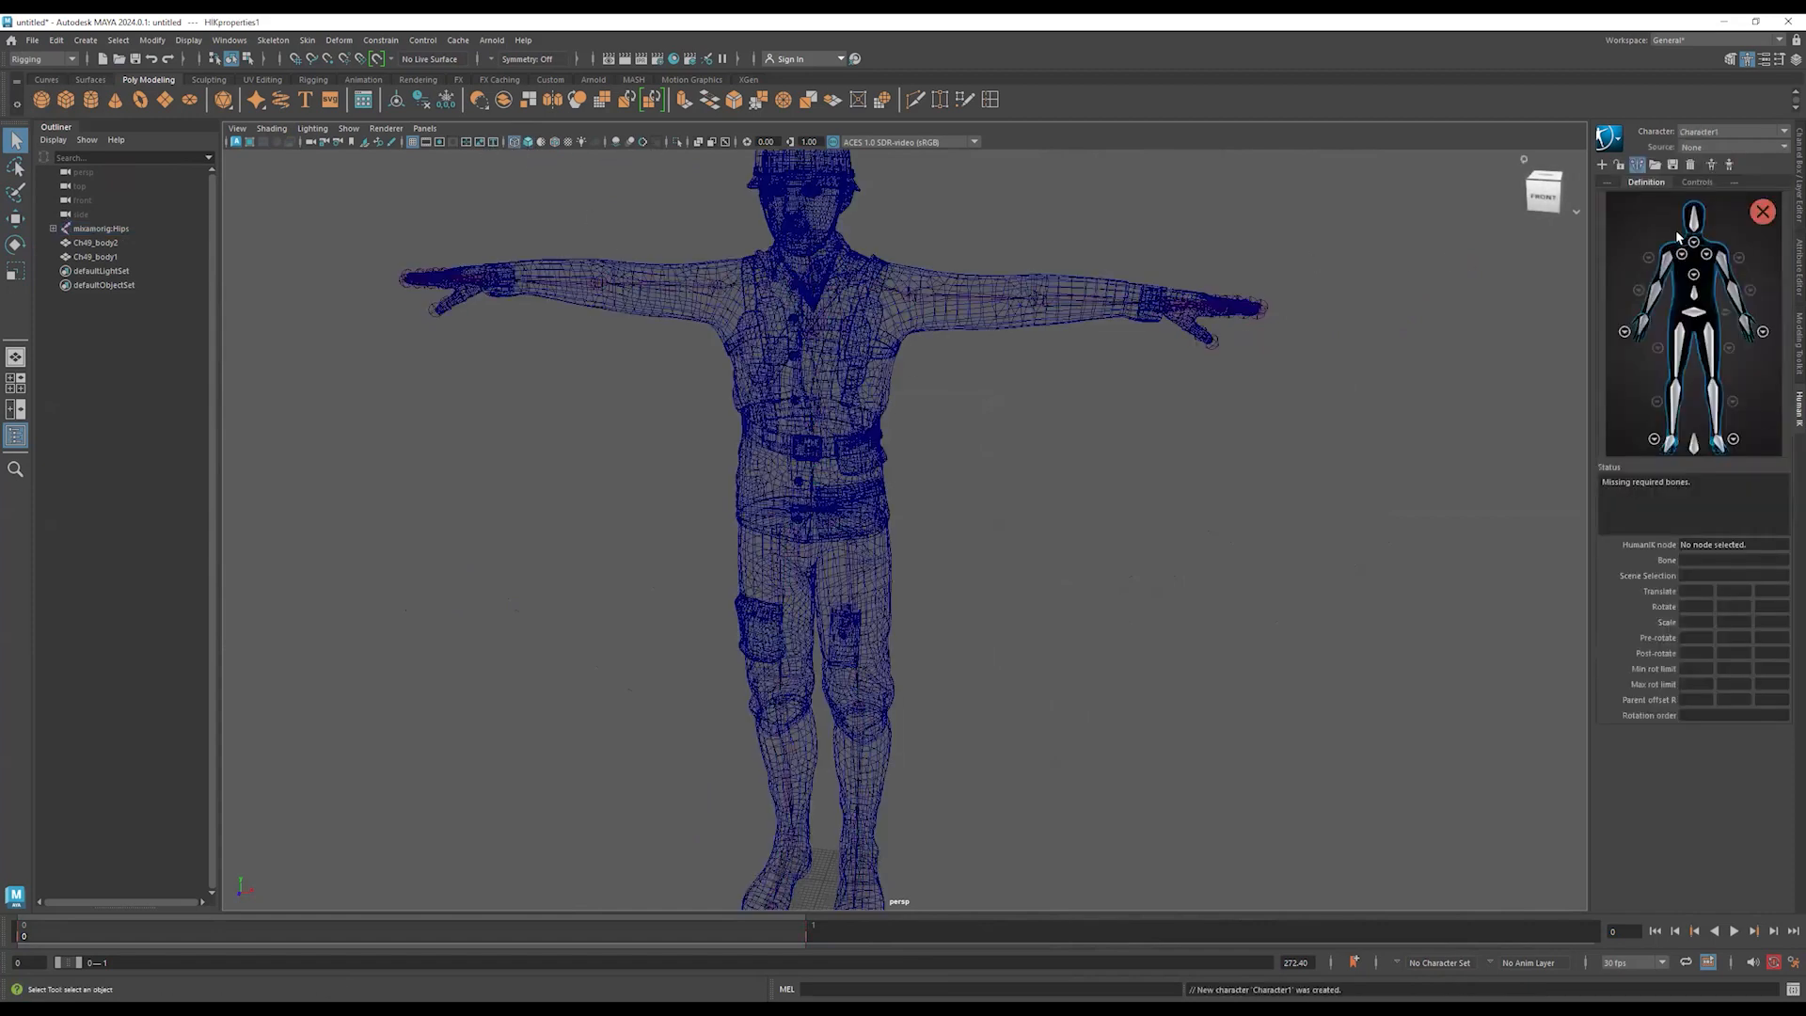
click(792, 521)
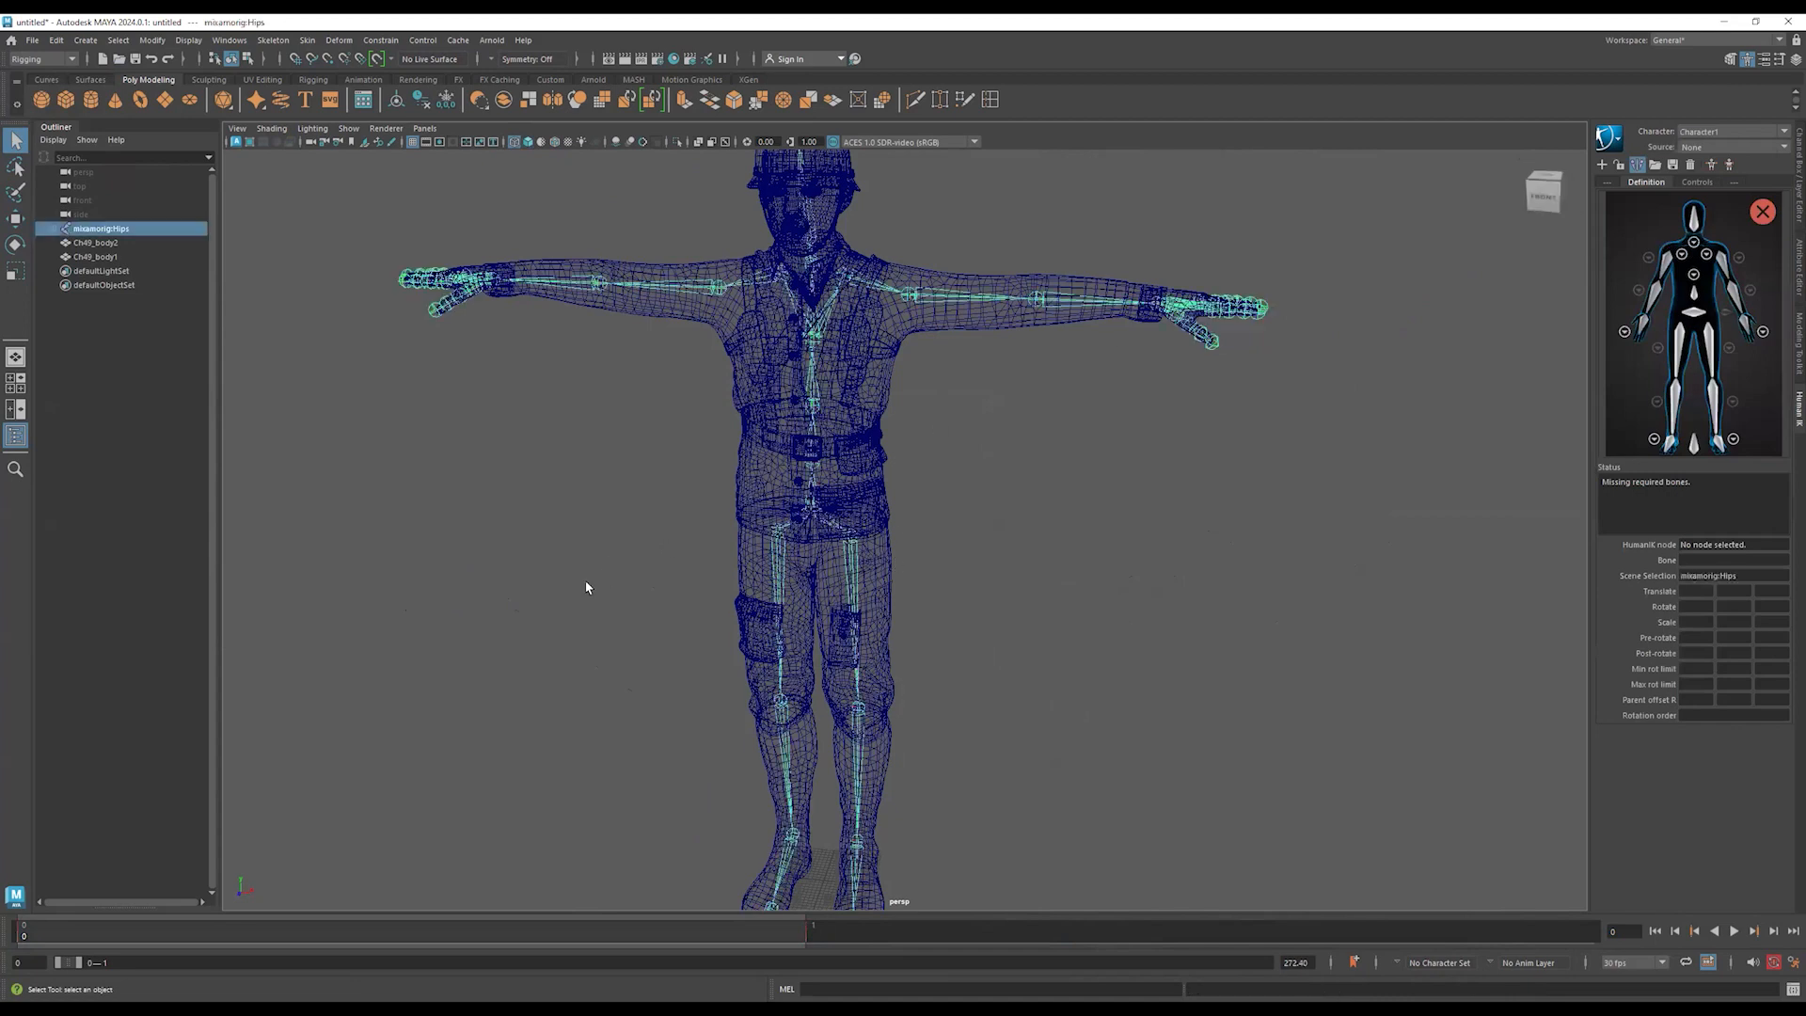
click(1655, 166)
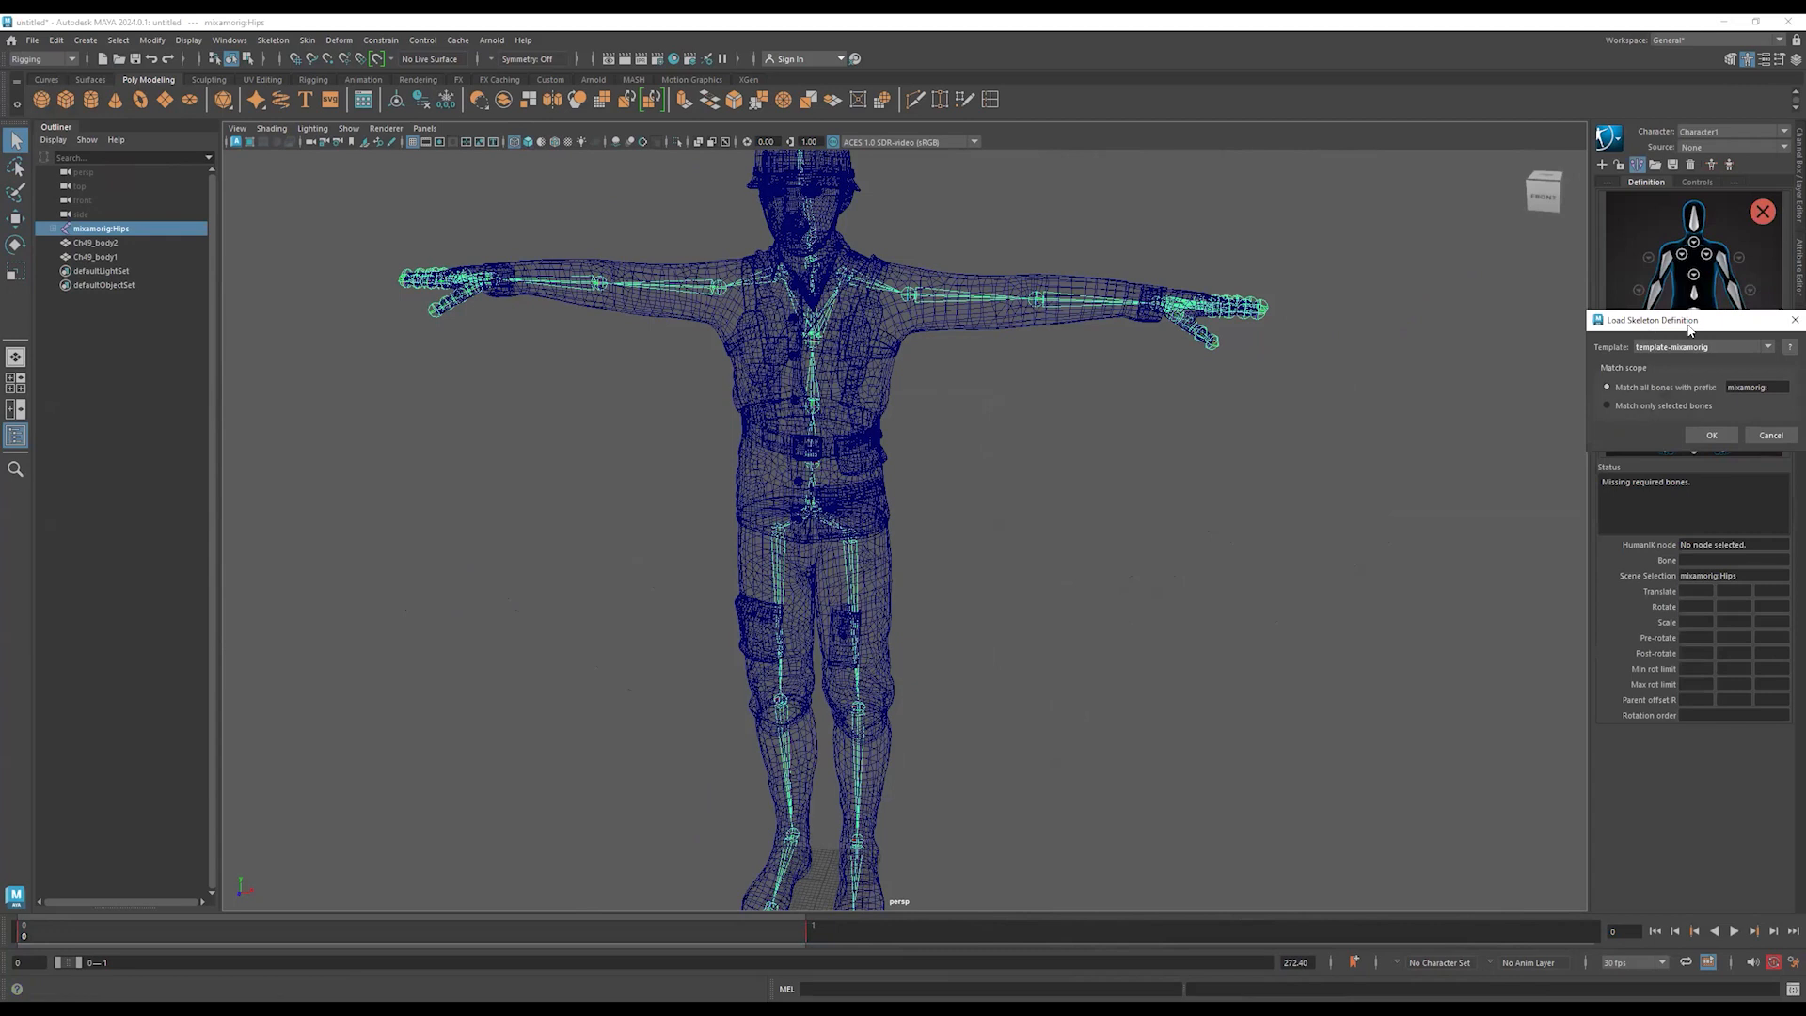
click(1693, 347)
click(1663, 396)
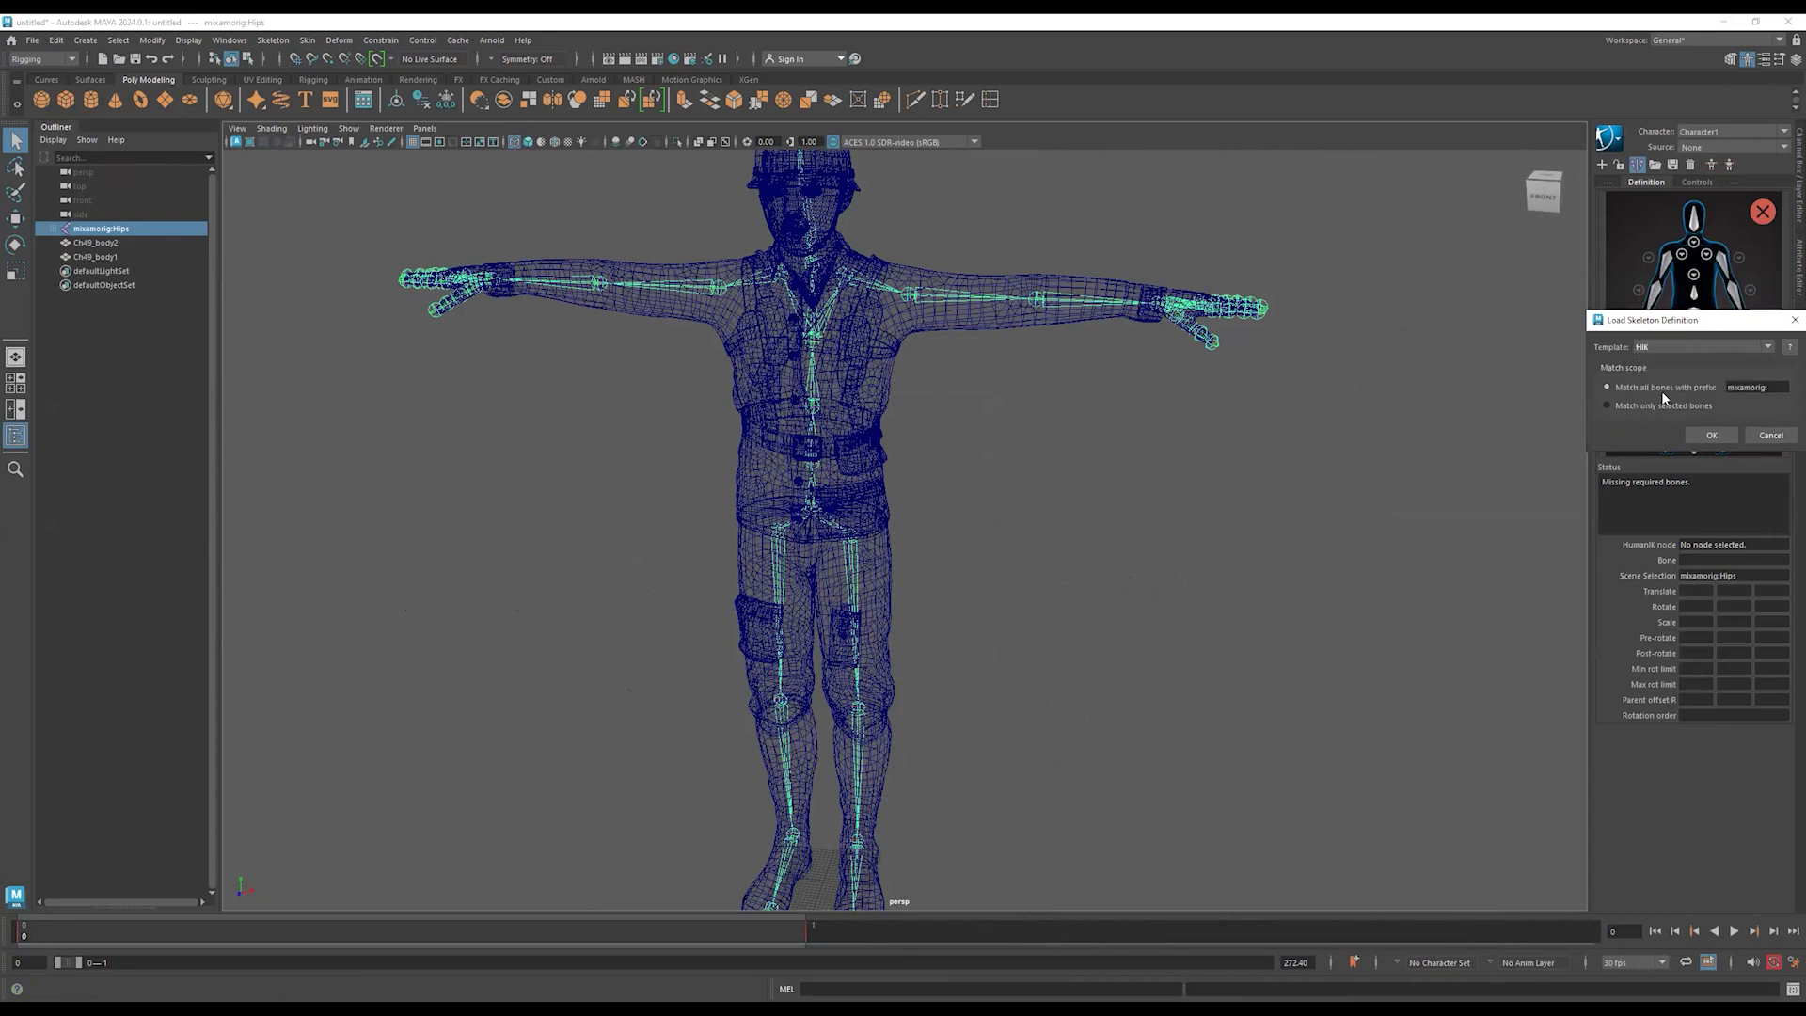
click(1708, 438)
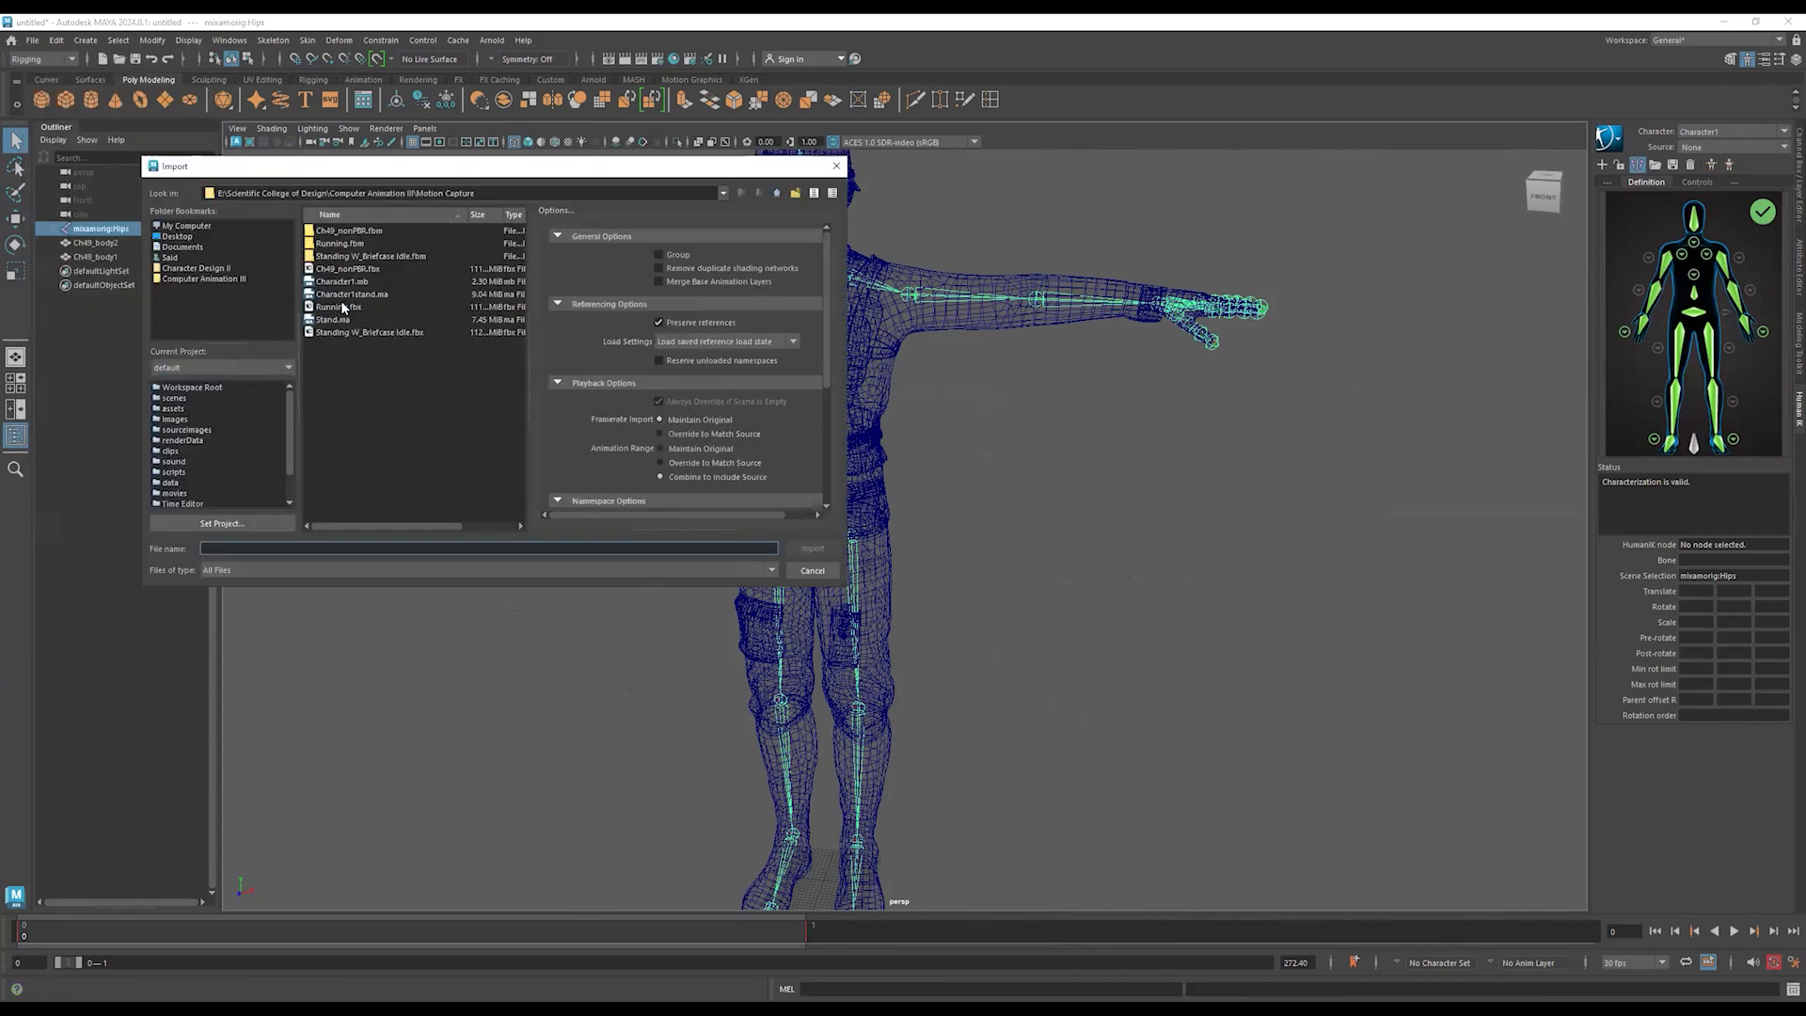
- Import Running.fbx onto the soldier's skeleton and play back the run
click(345, 307)
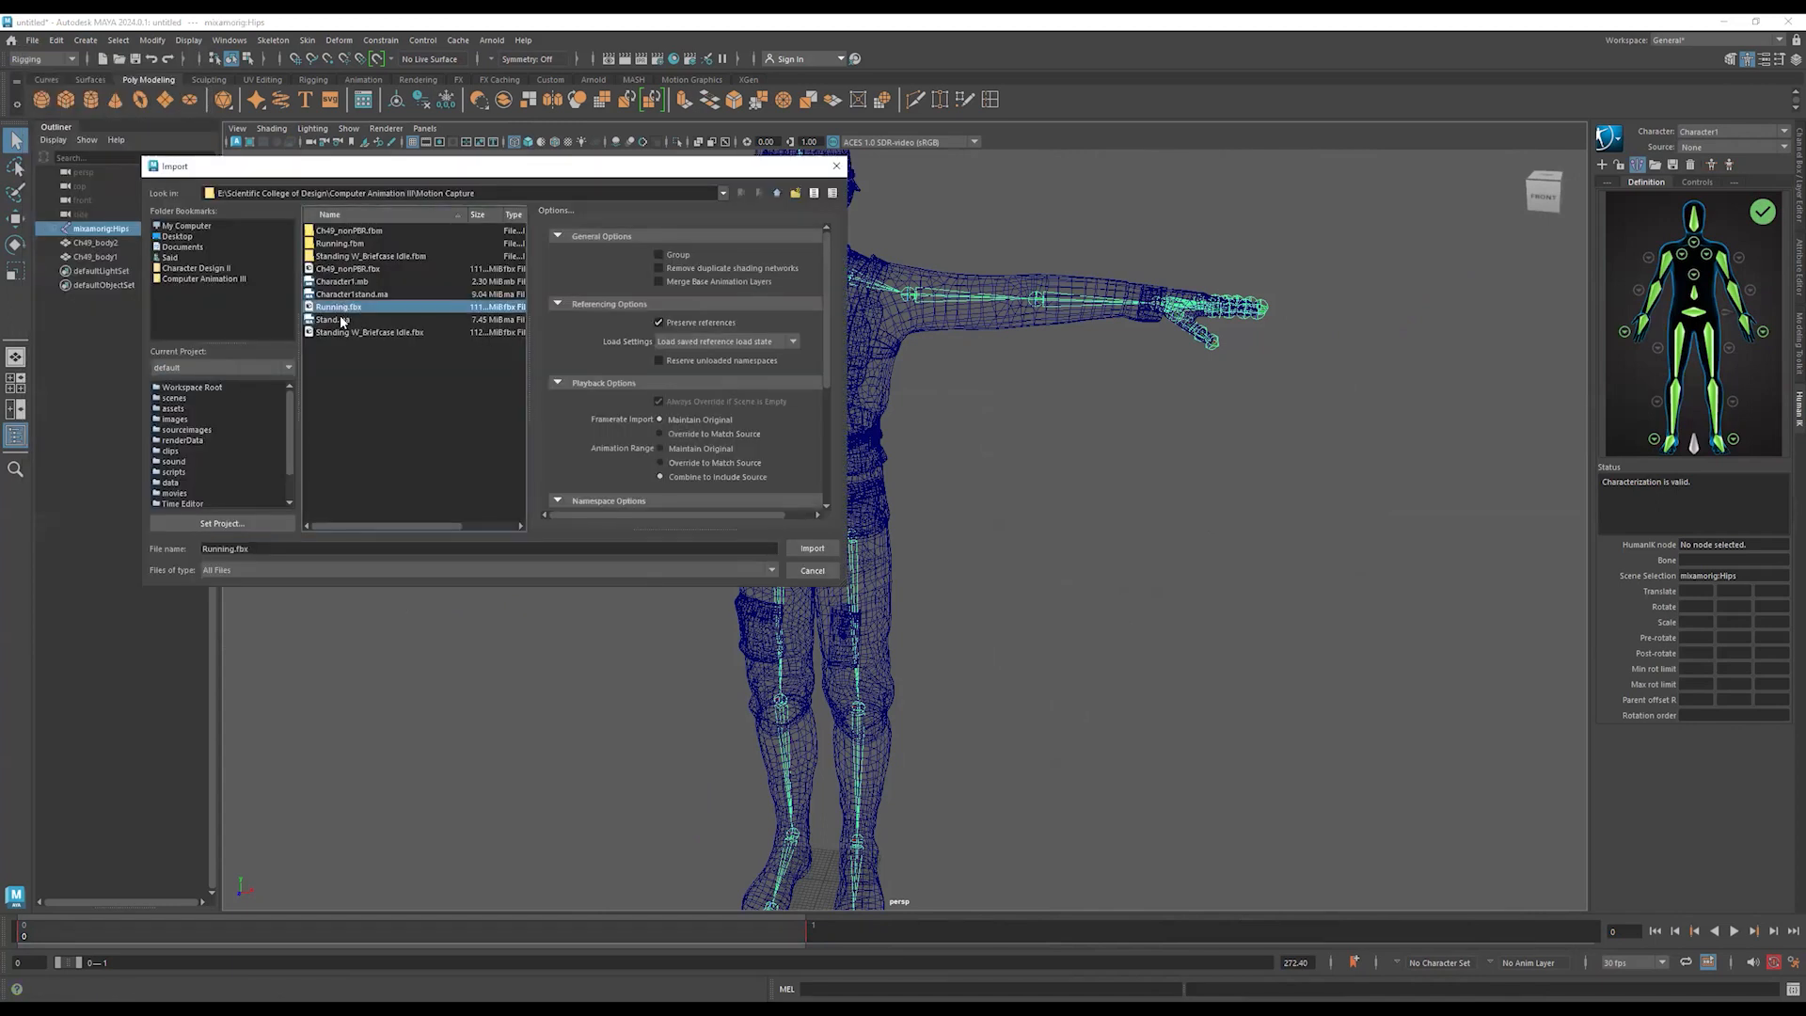
click(808, 547)
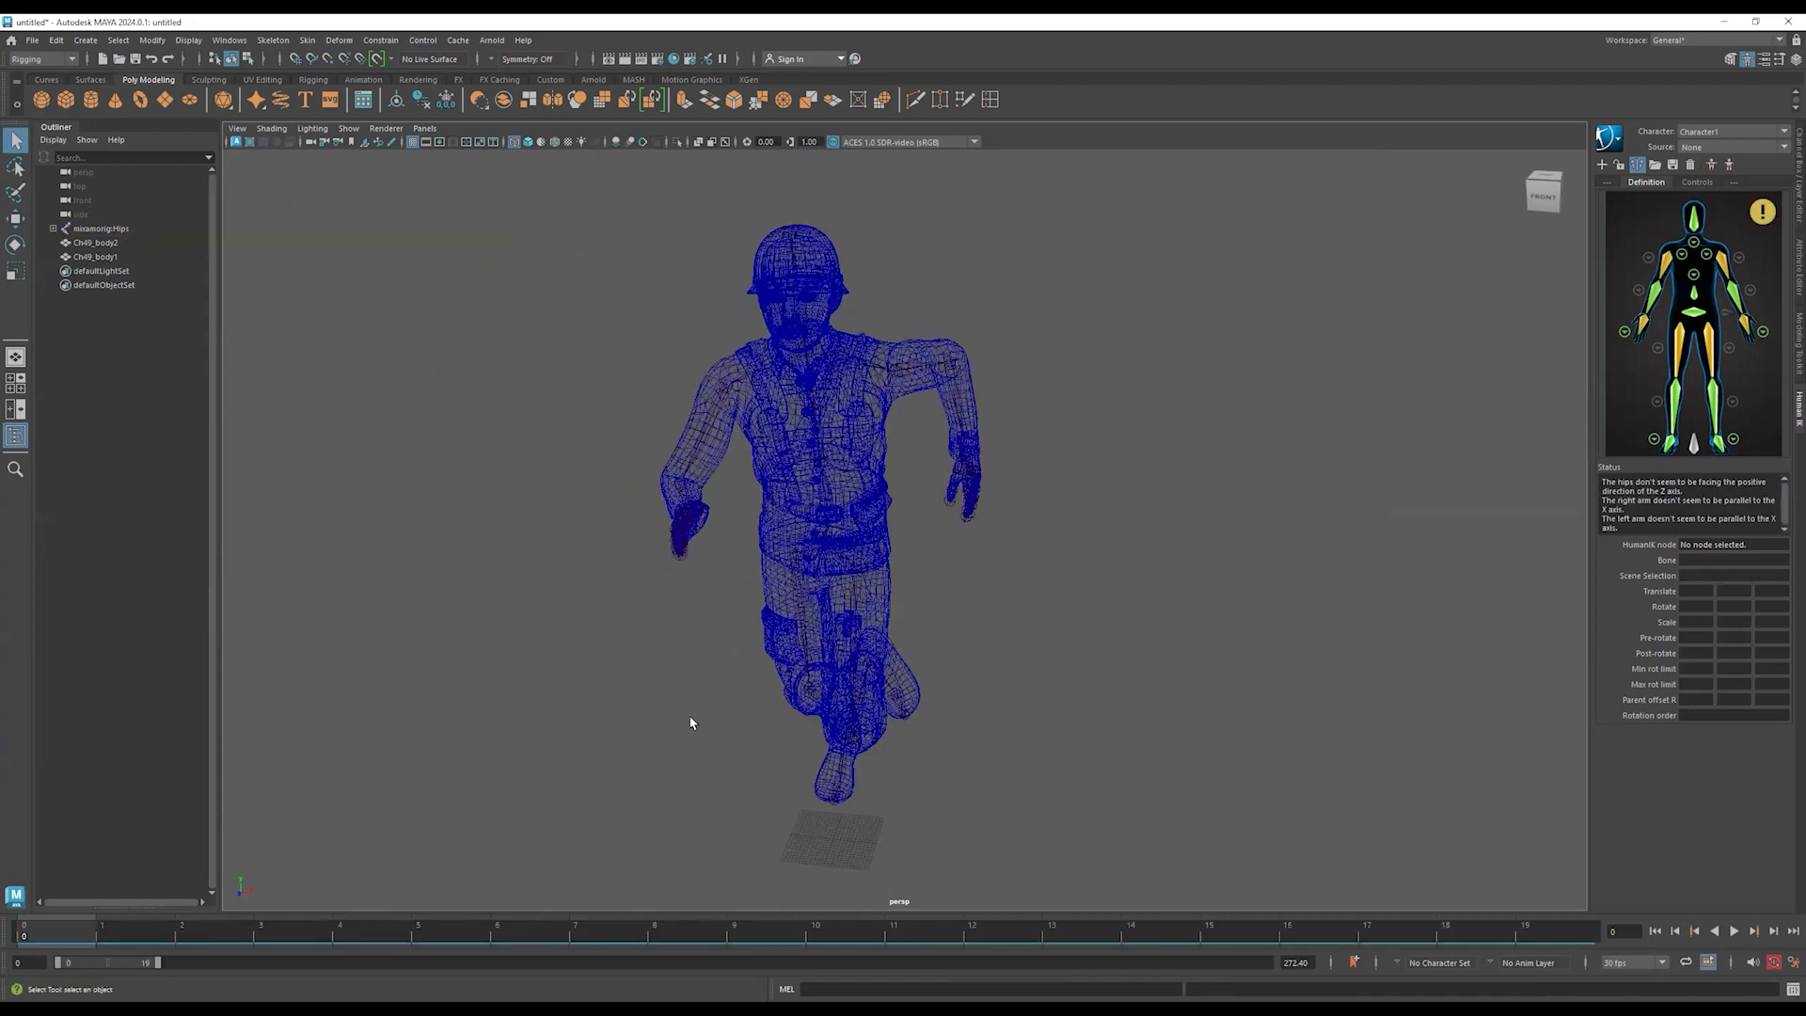
alt+drag(668, 738, 735, 715)
key(alt+v)
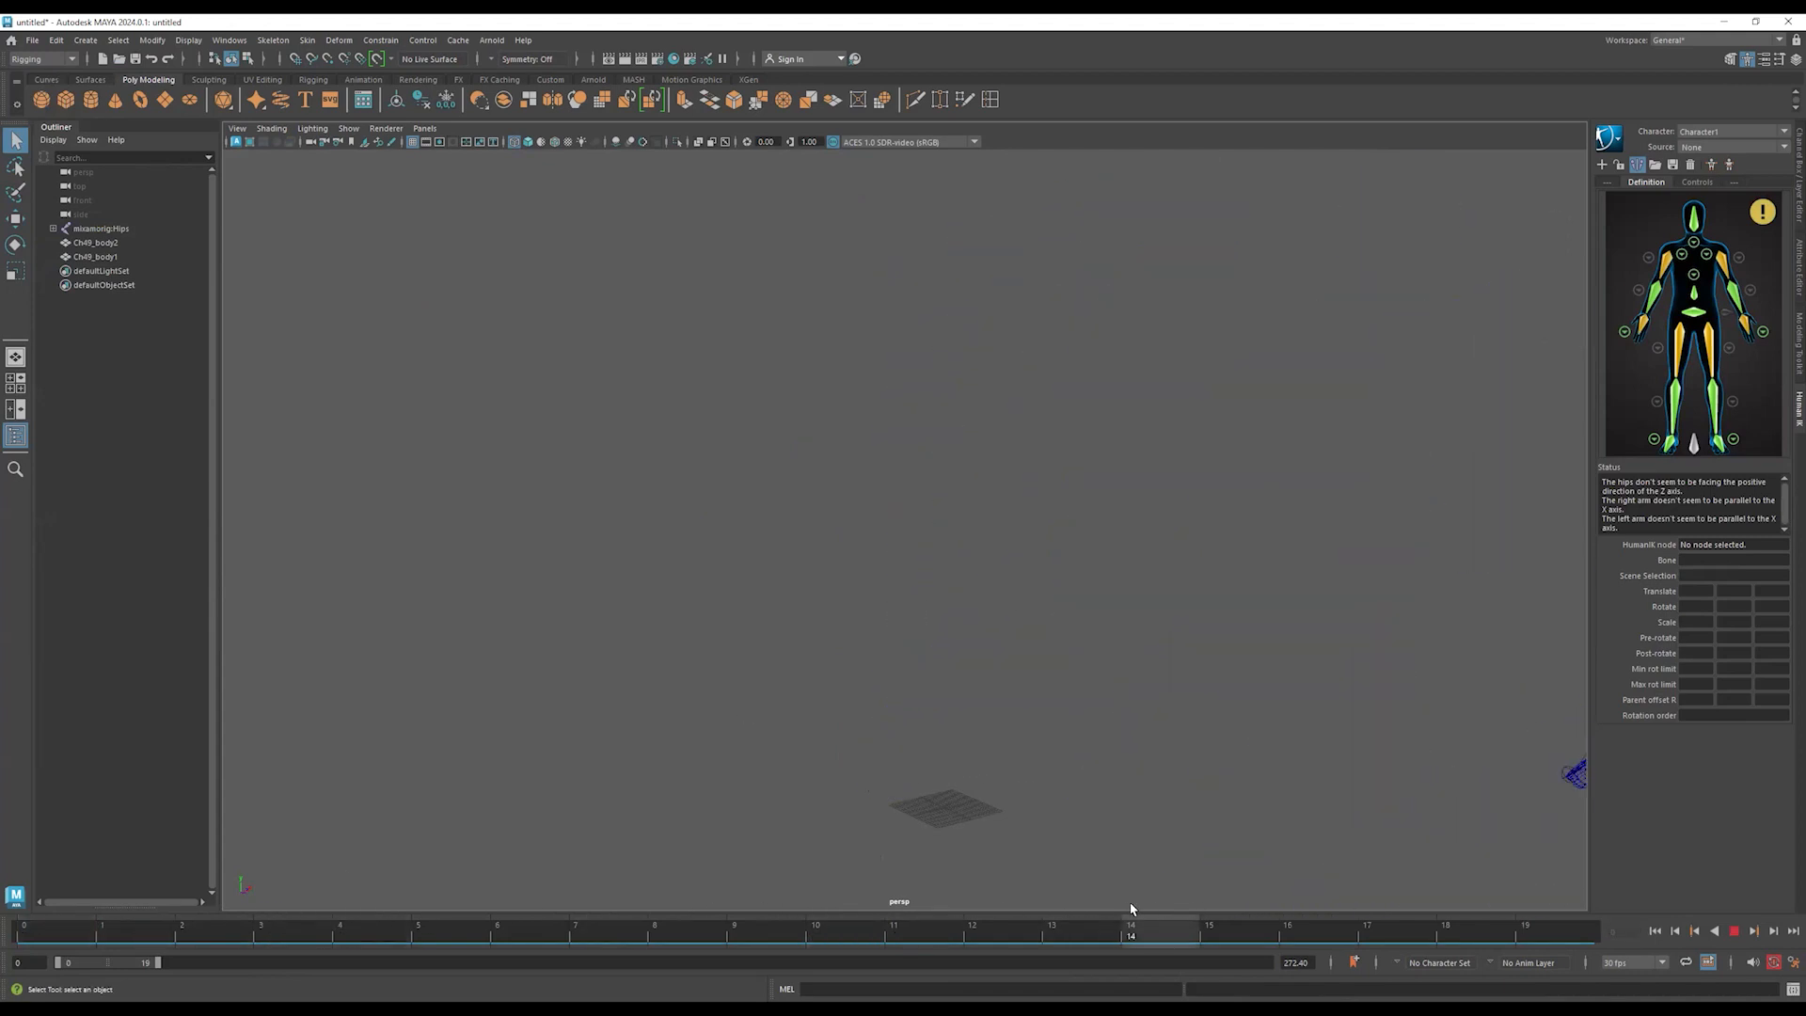
click(153, 926)
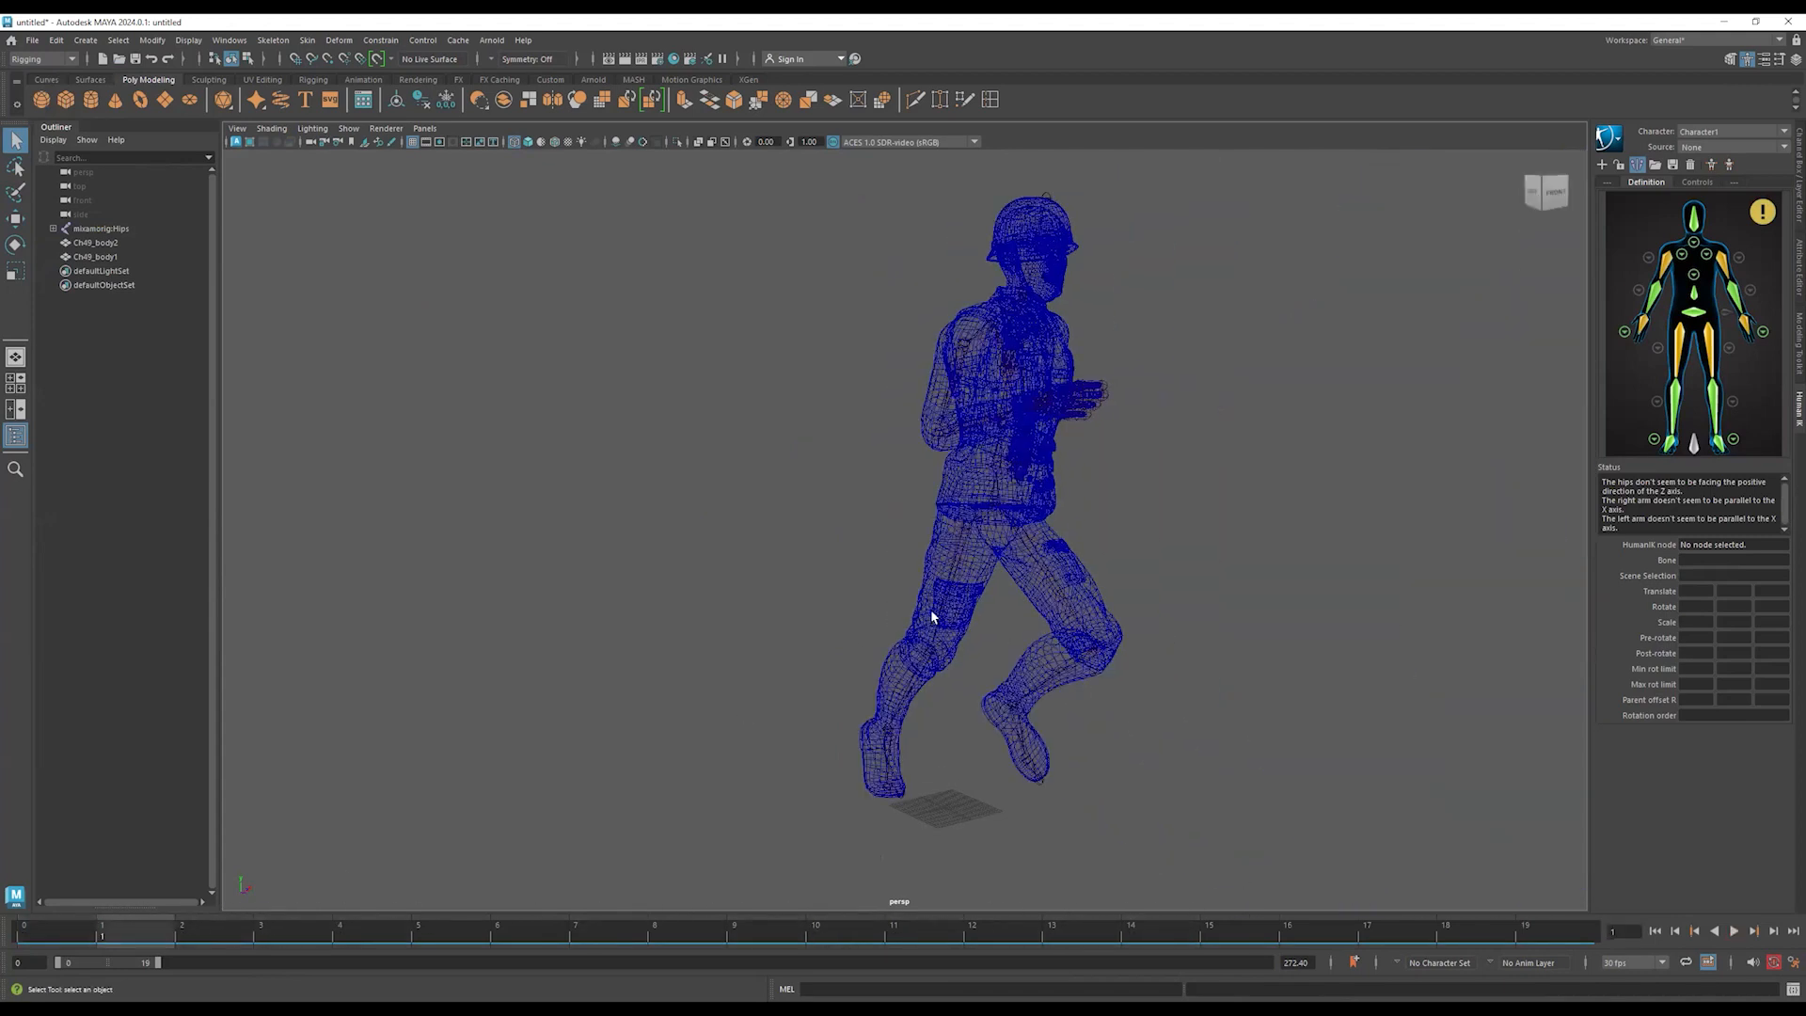
- Select the soldier's hips joint, replay the running animation from the start and return to frame 0
click(963, 498)
alt+right_drag(1133, 657, 713, 693)
alt+middle_drag(1087, 697, 971, 729)
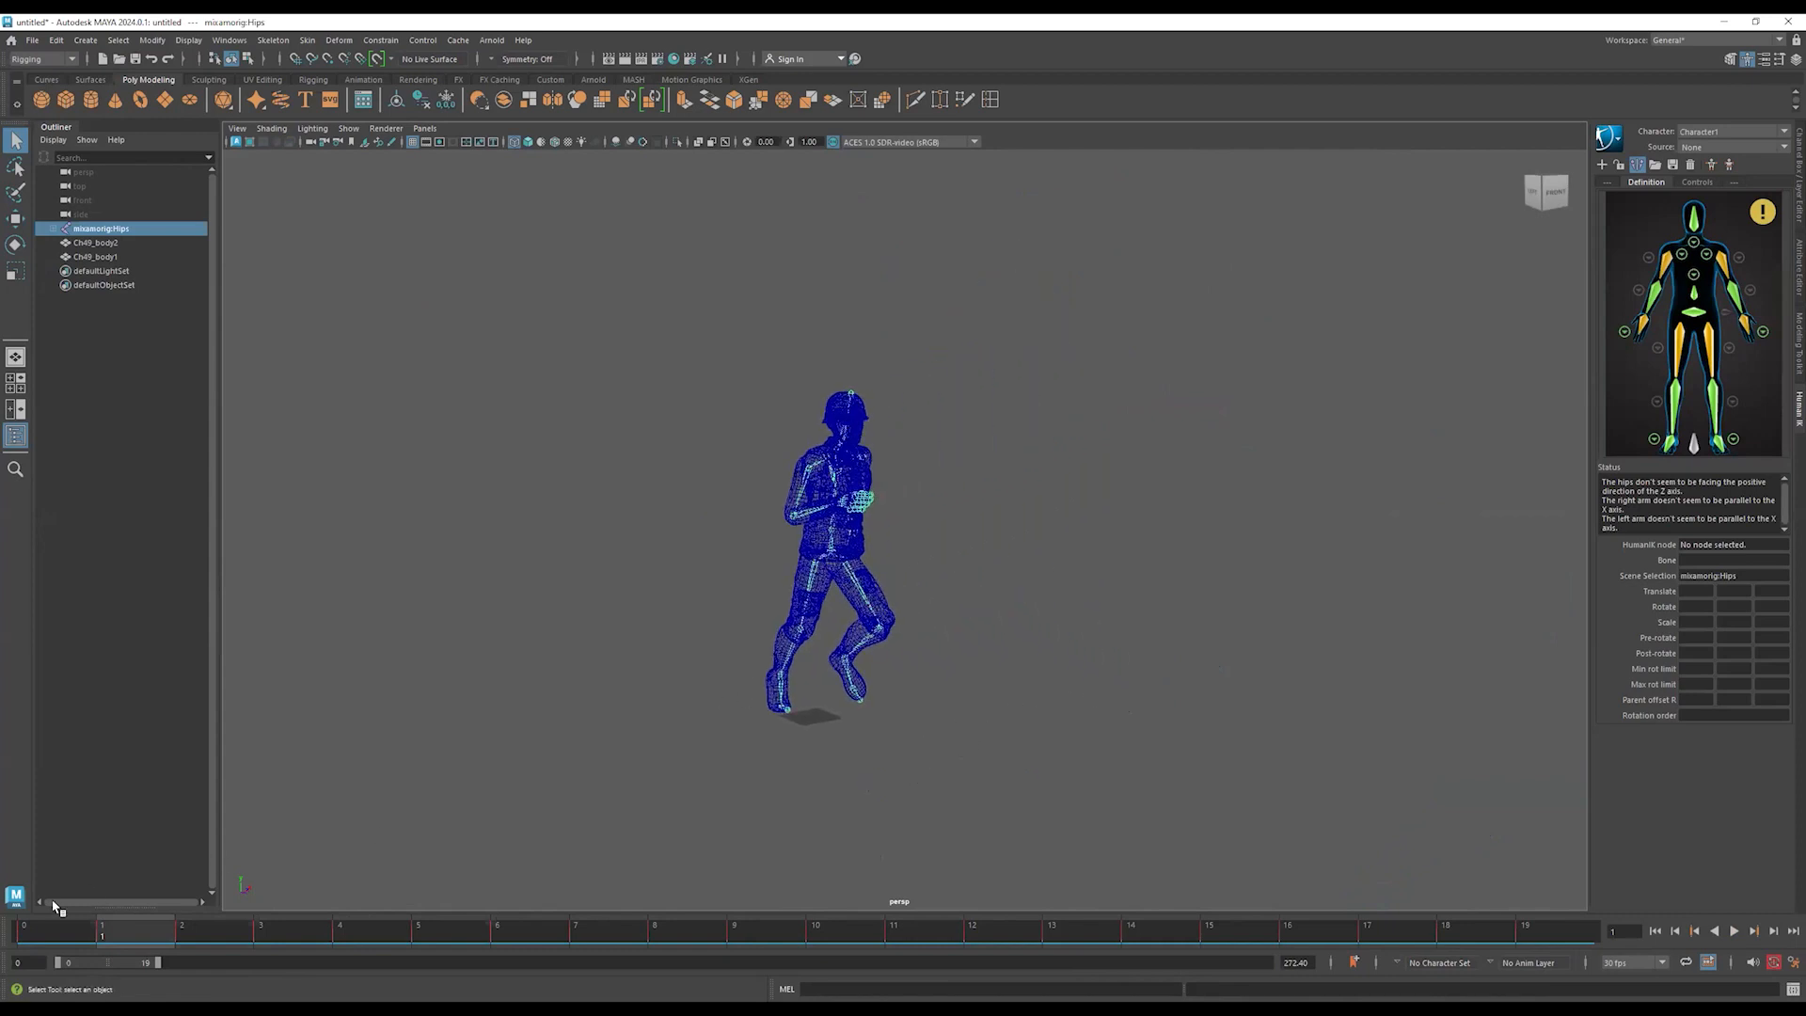
click(40, 931)
key(alt+v)
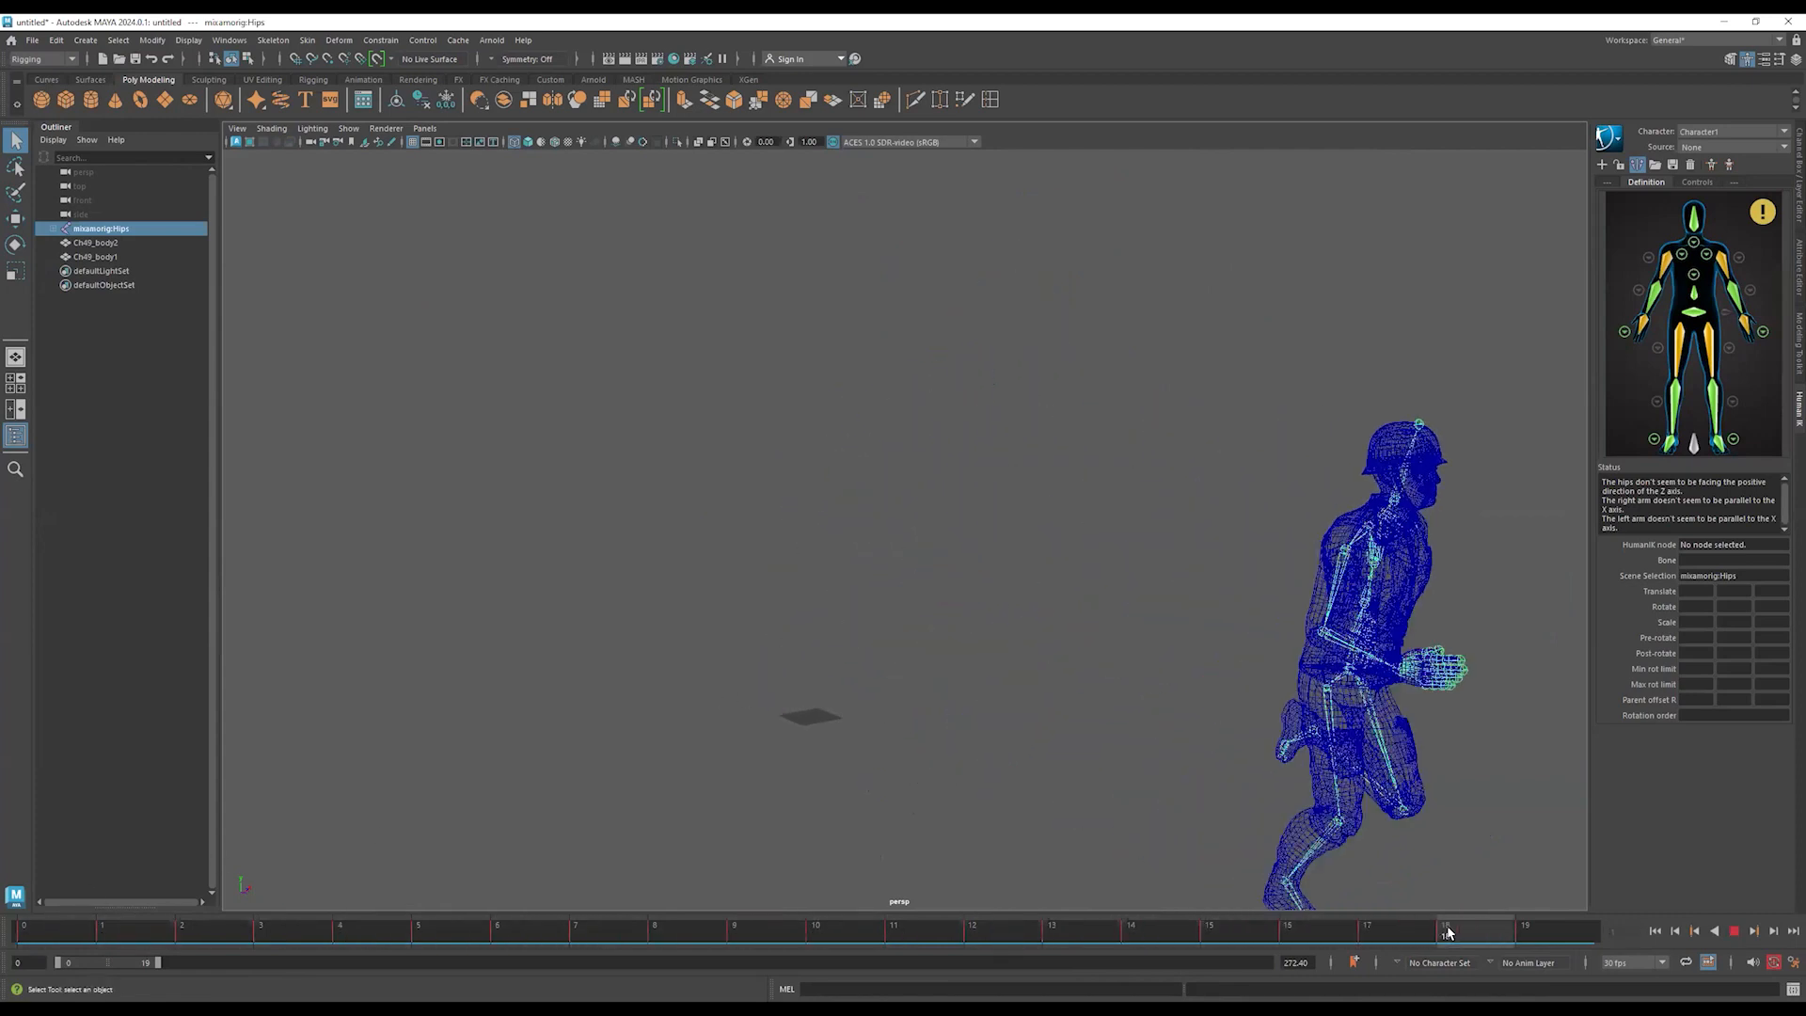
drag(877, 941, 22, 953)
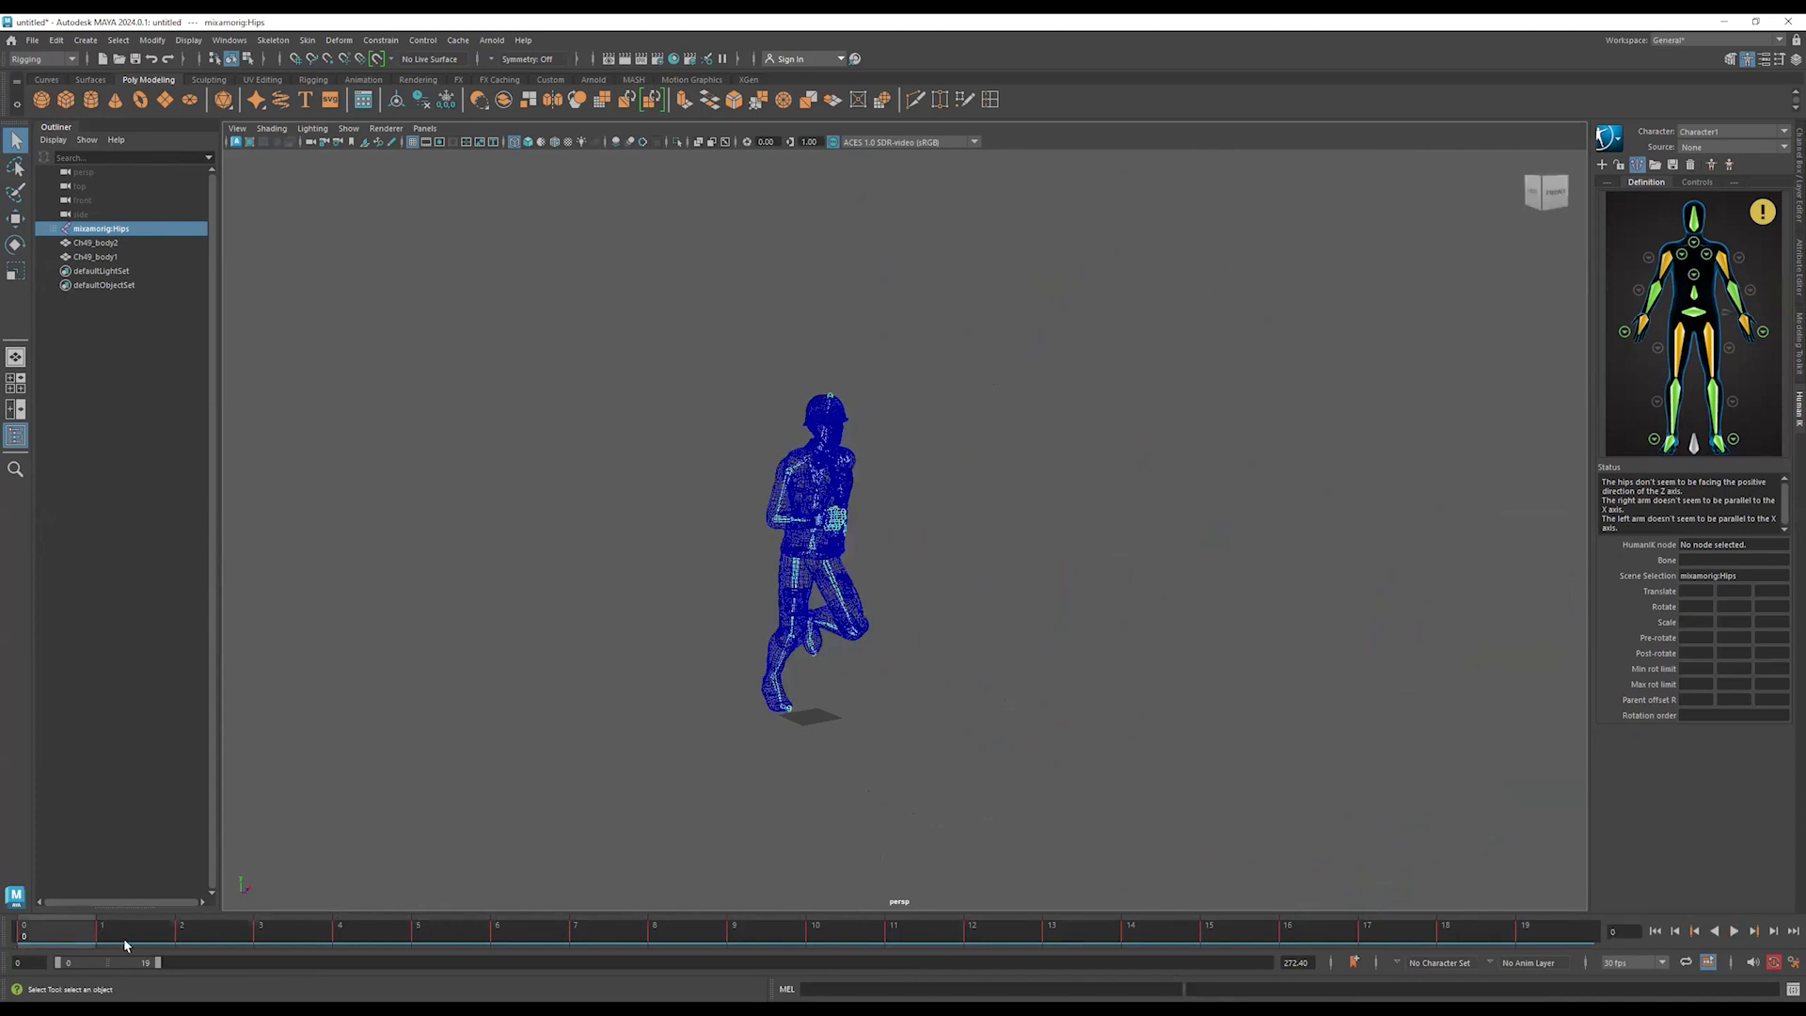
- Save the scene as the Maya ASCII file Run.ma in the Motion Capture folder
click(33, 40)
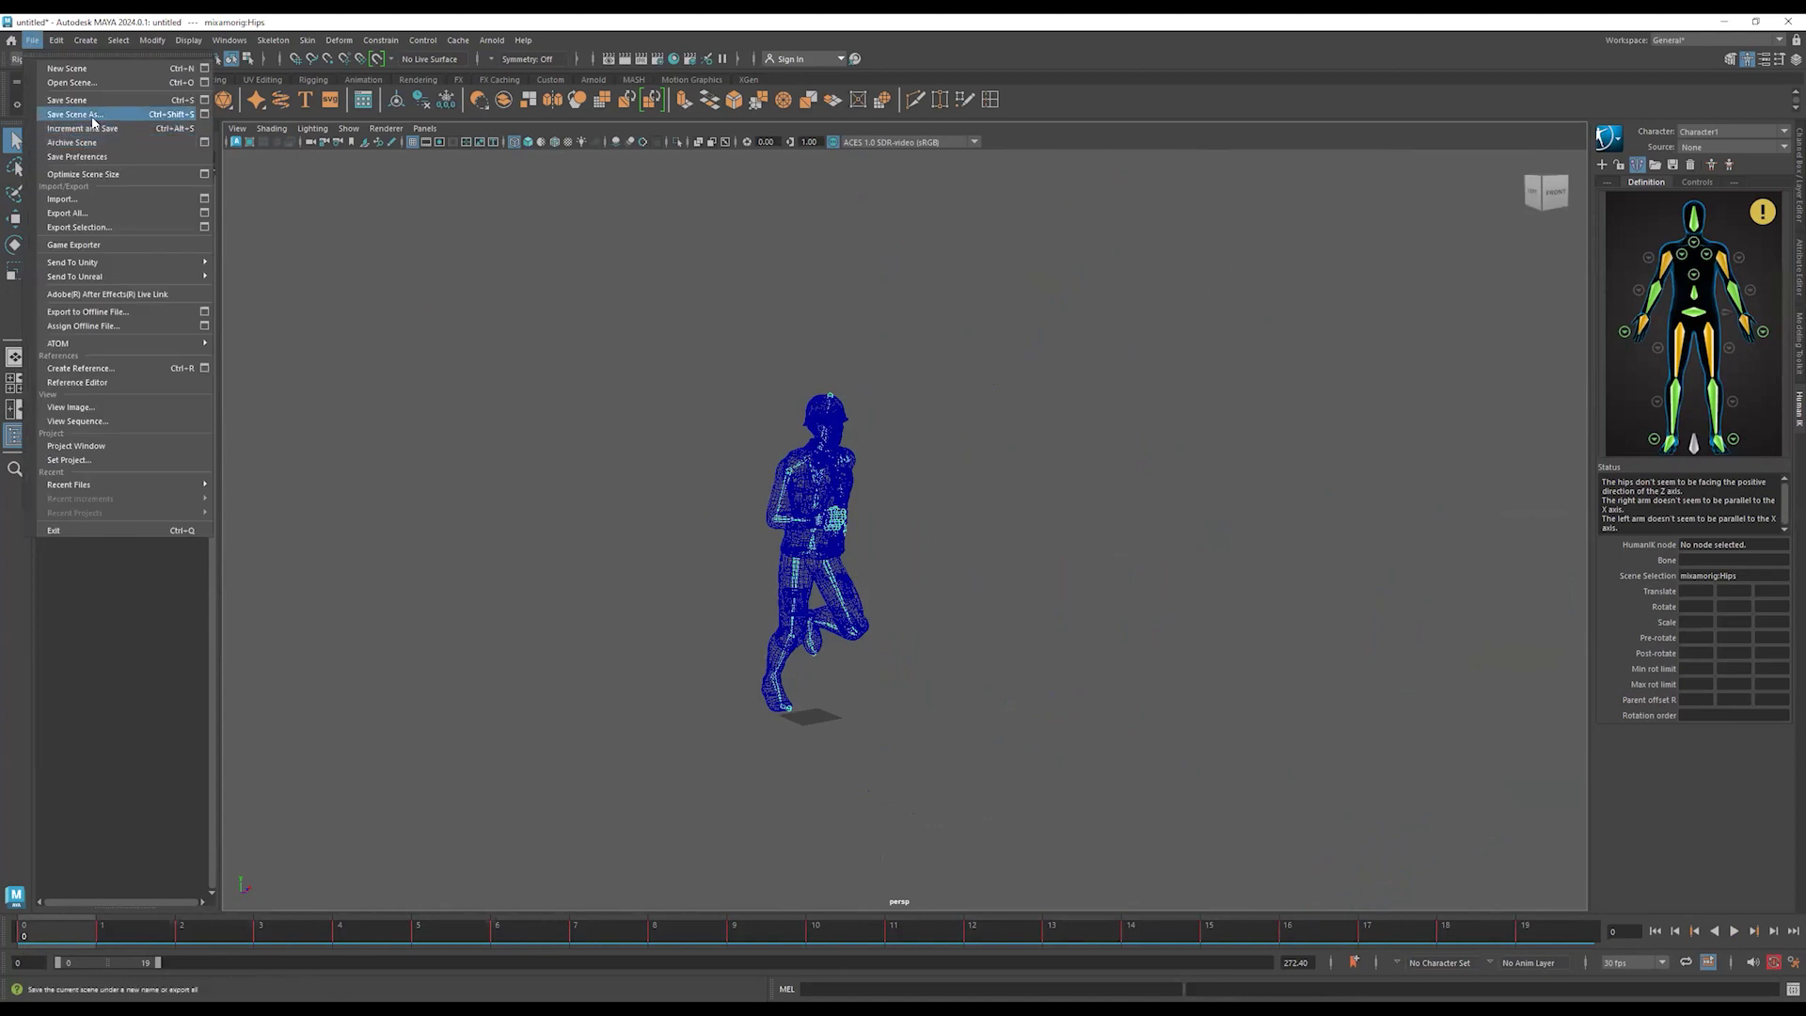
click(93, 121)
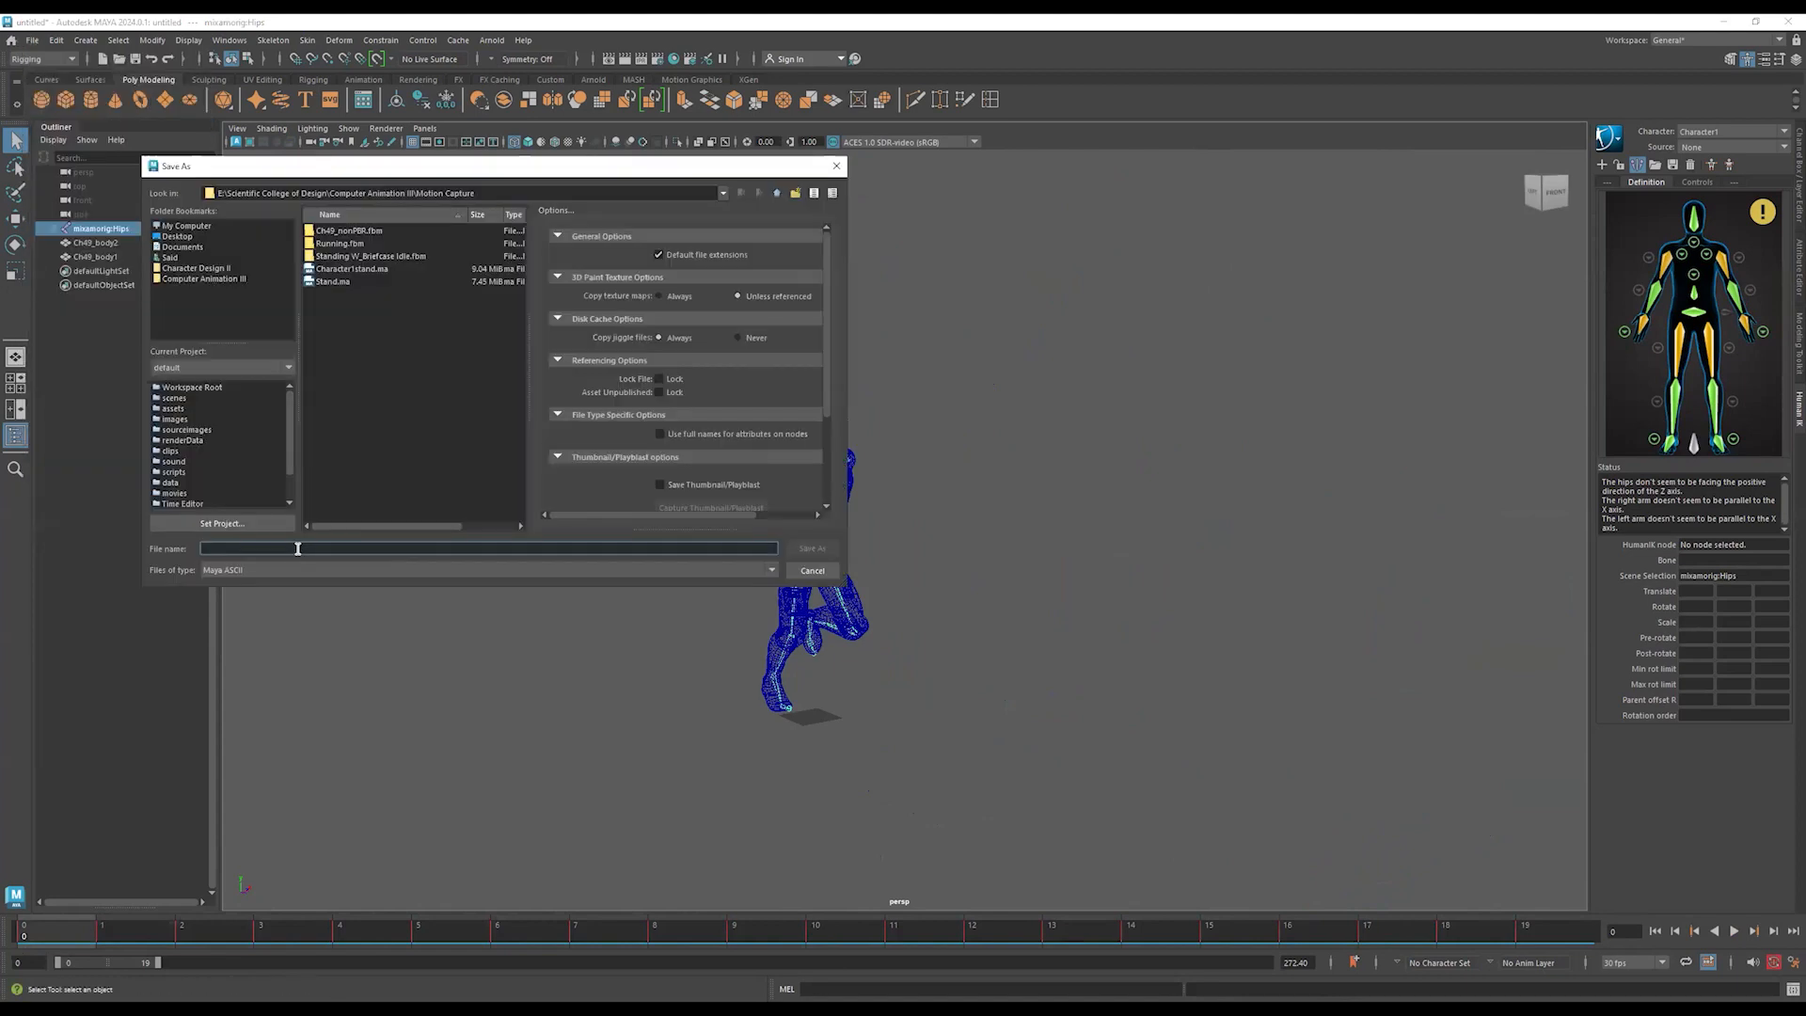
text(Run)
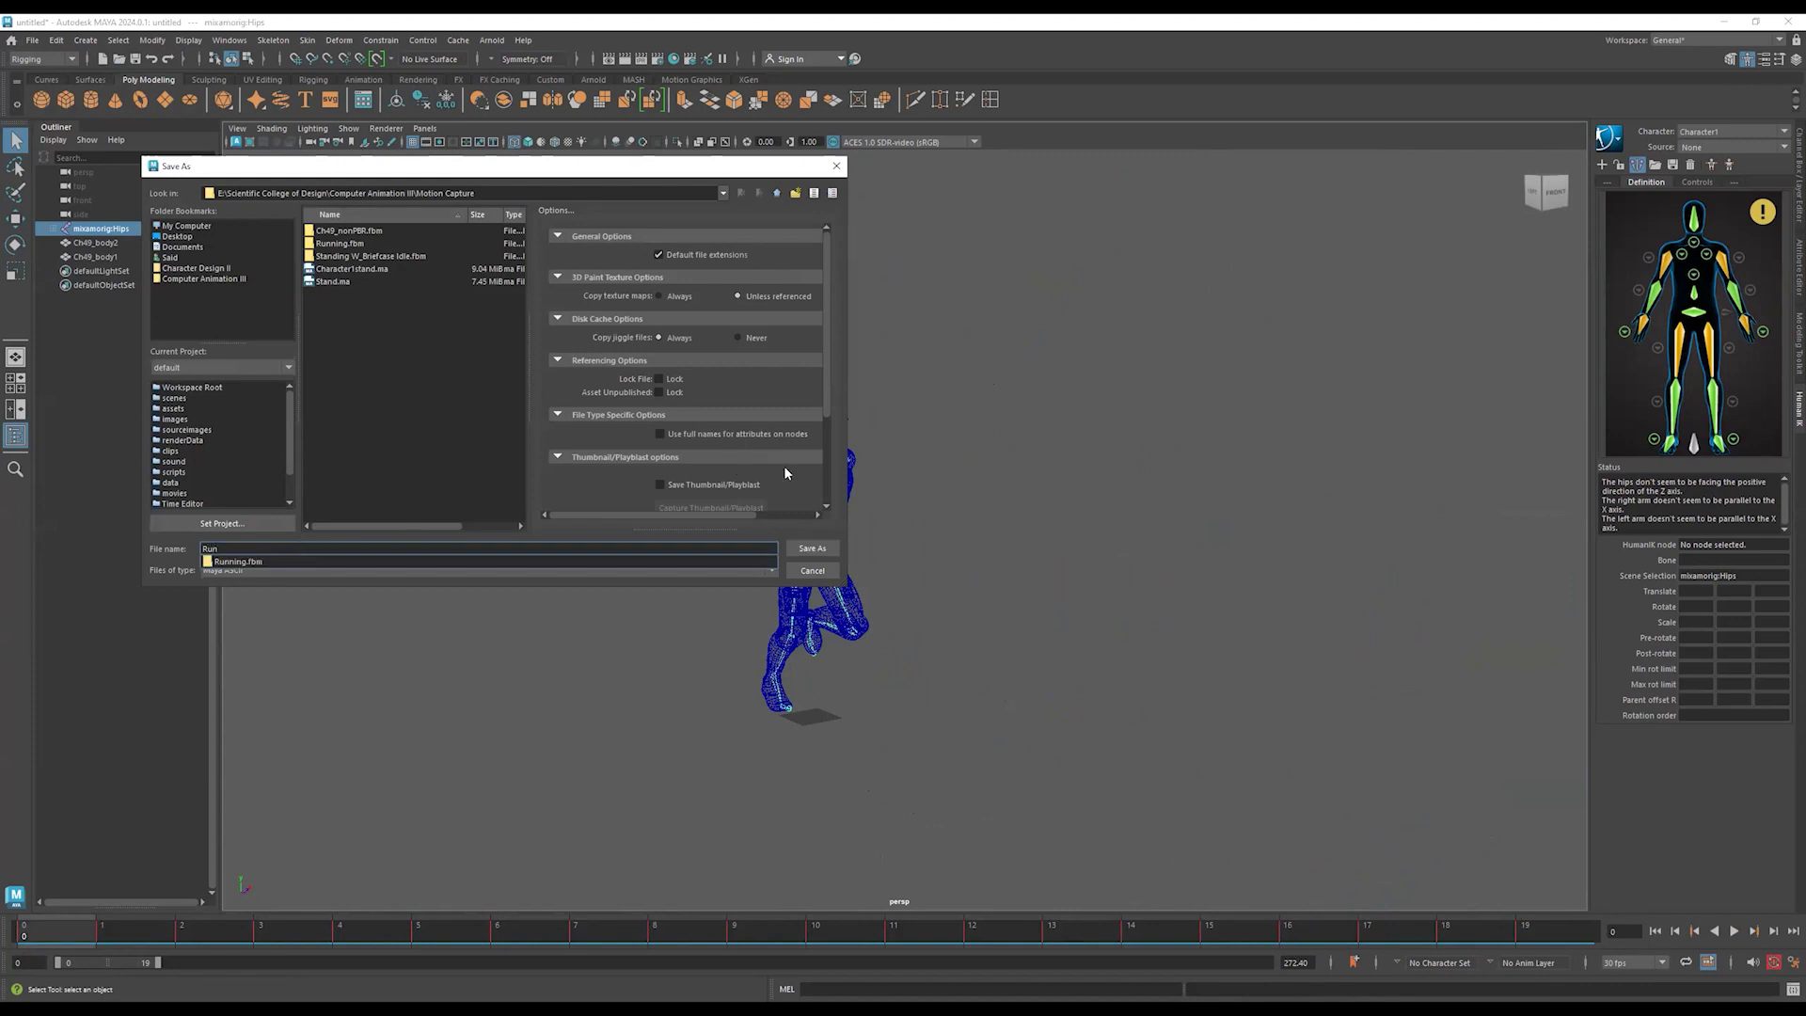
click(811, 548)
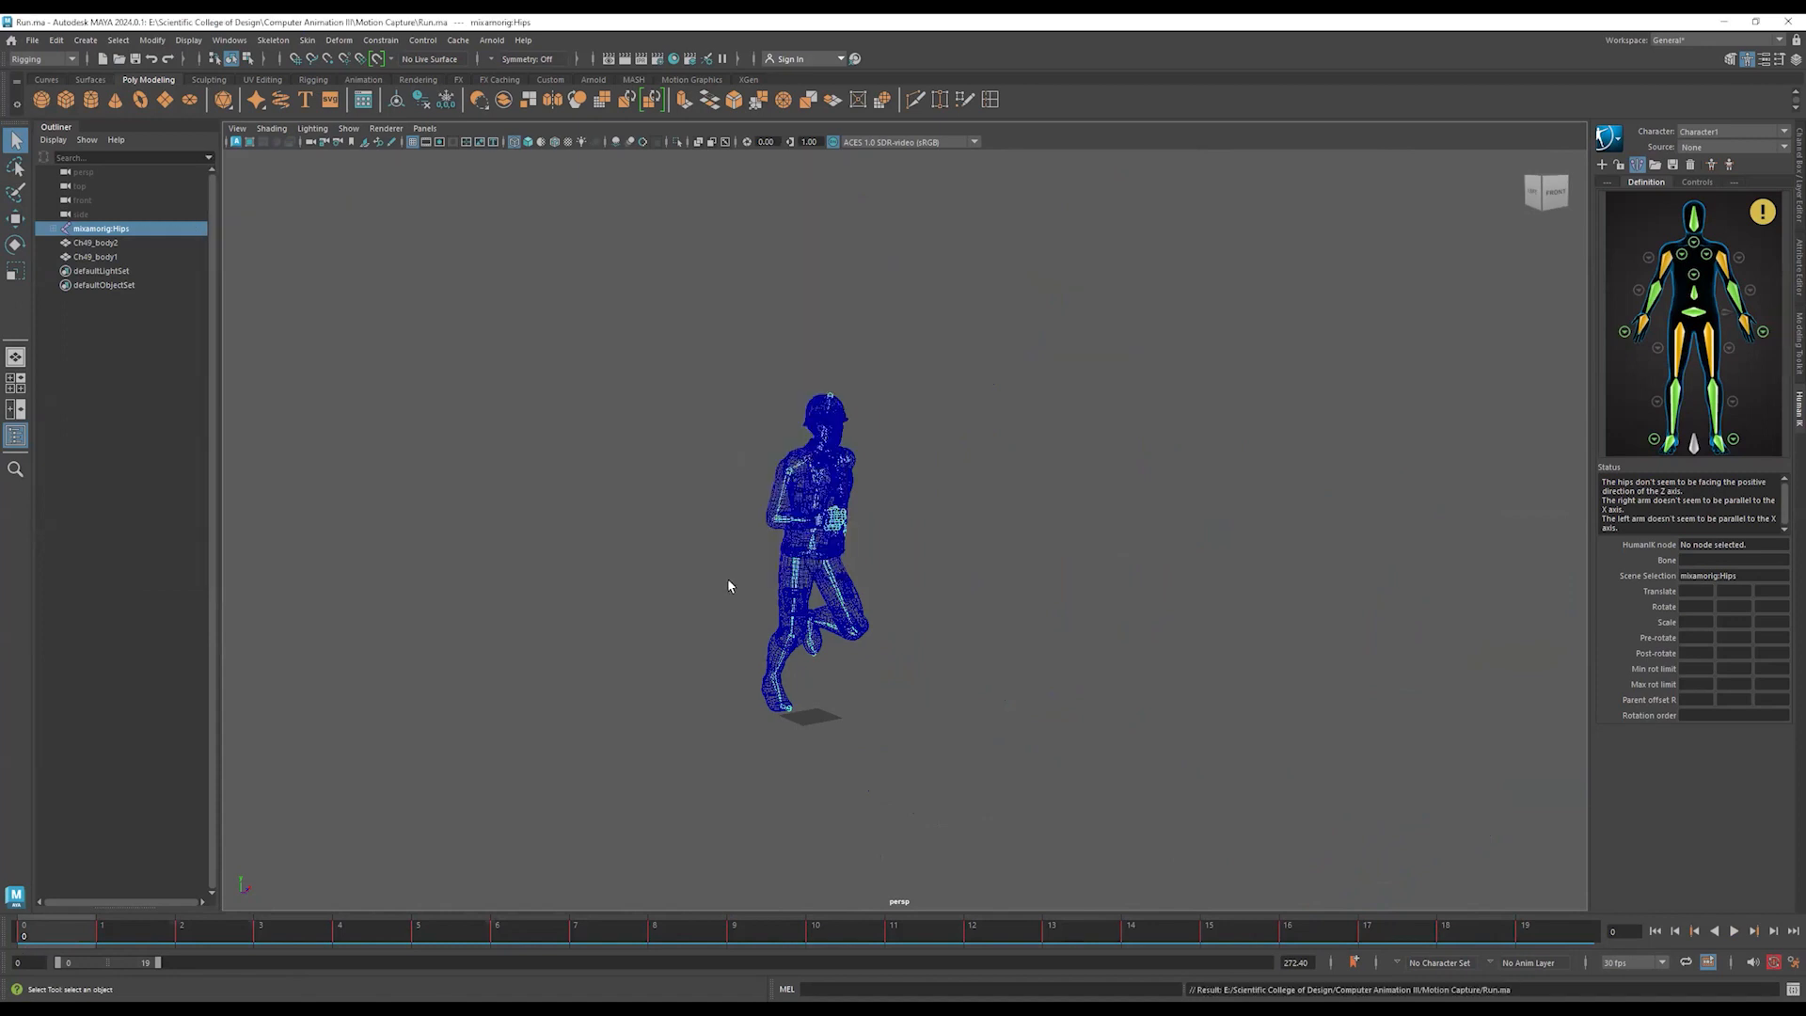
- Open the T-posed character scene Character1.mb from the Motion Capture folder
click(33, 40)
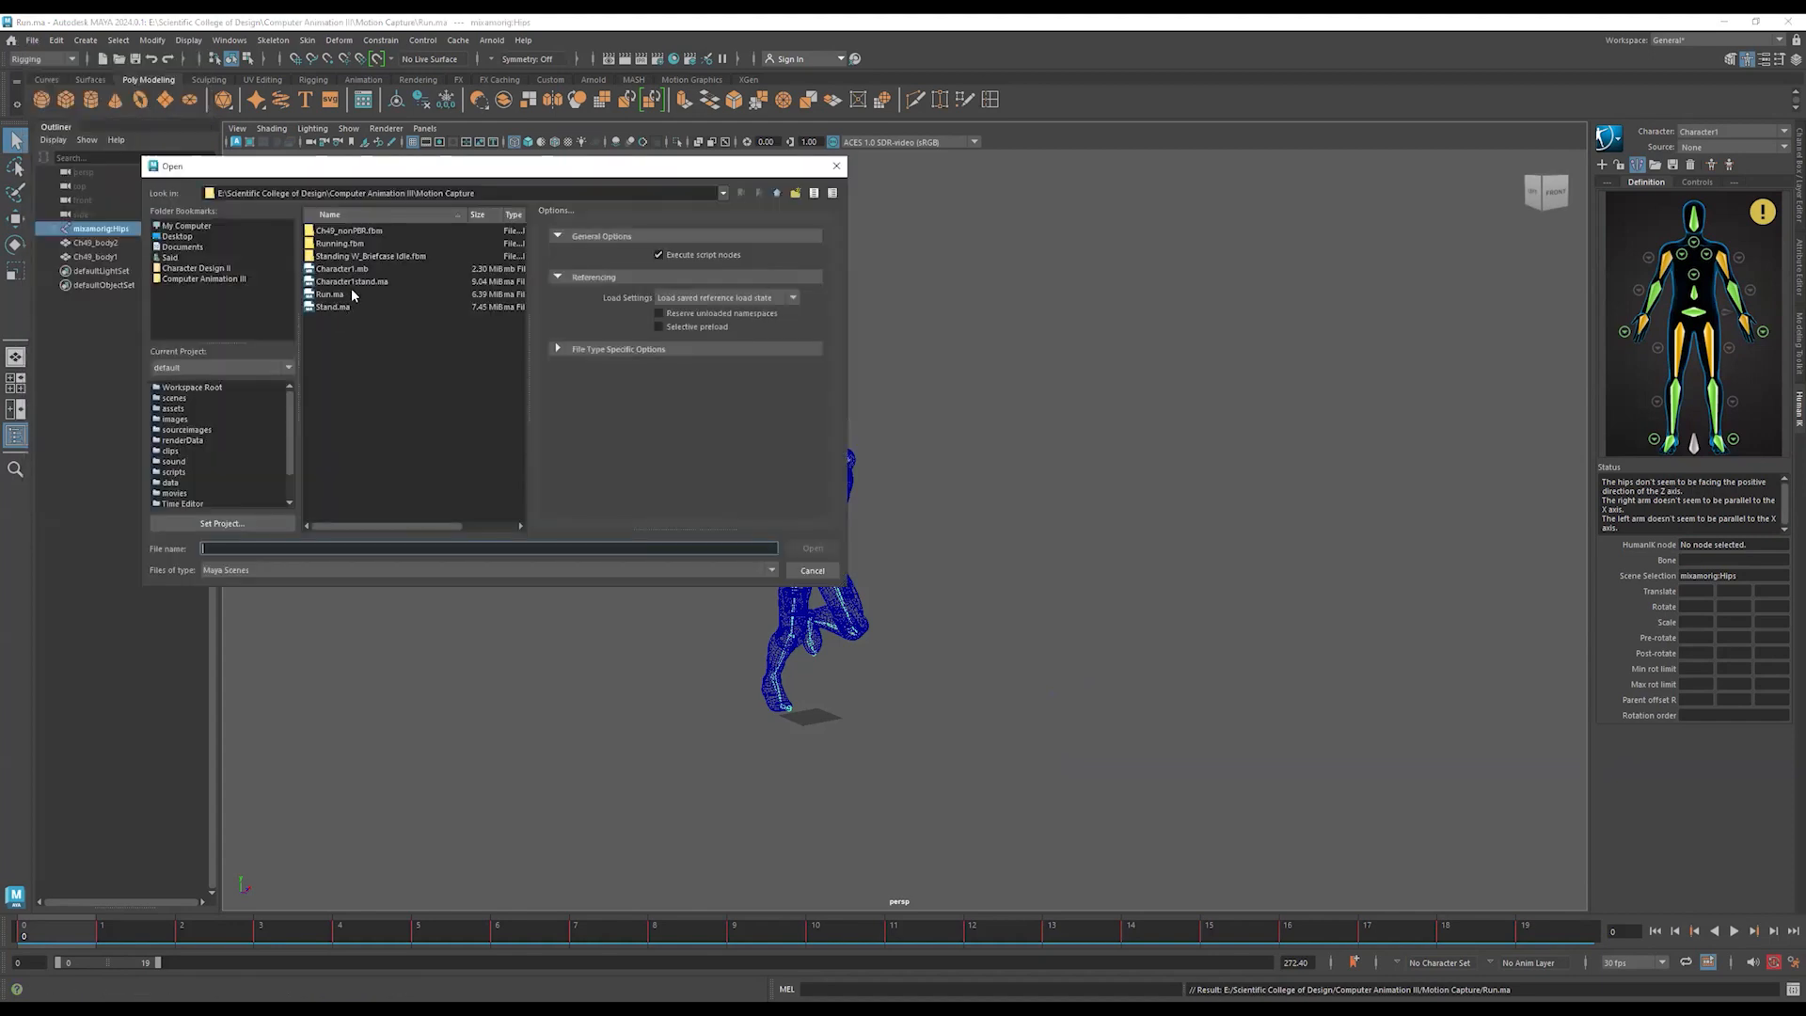
click(340, 269)
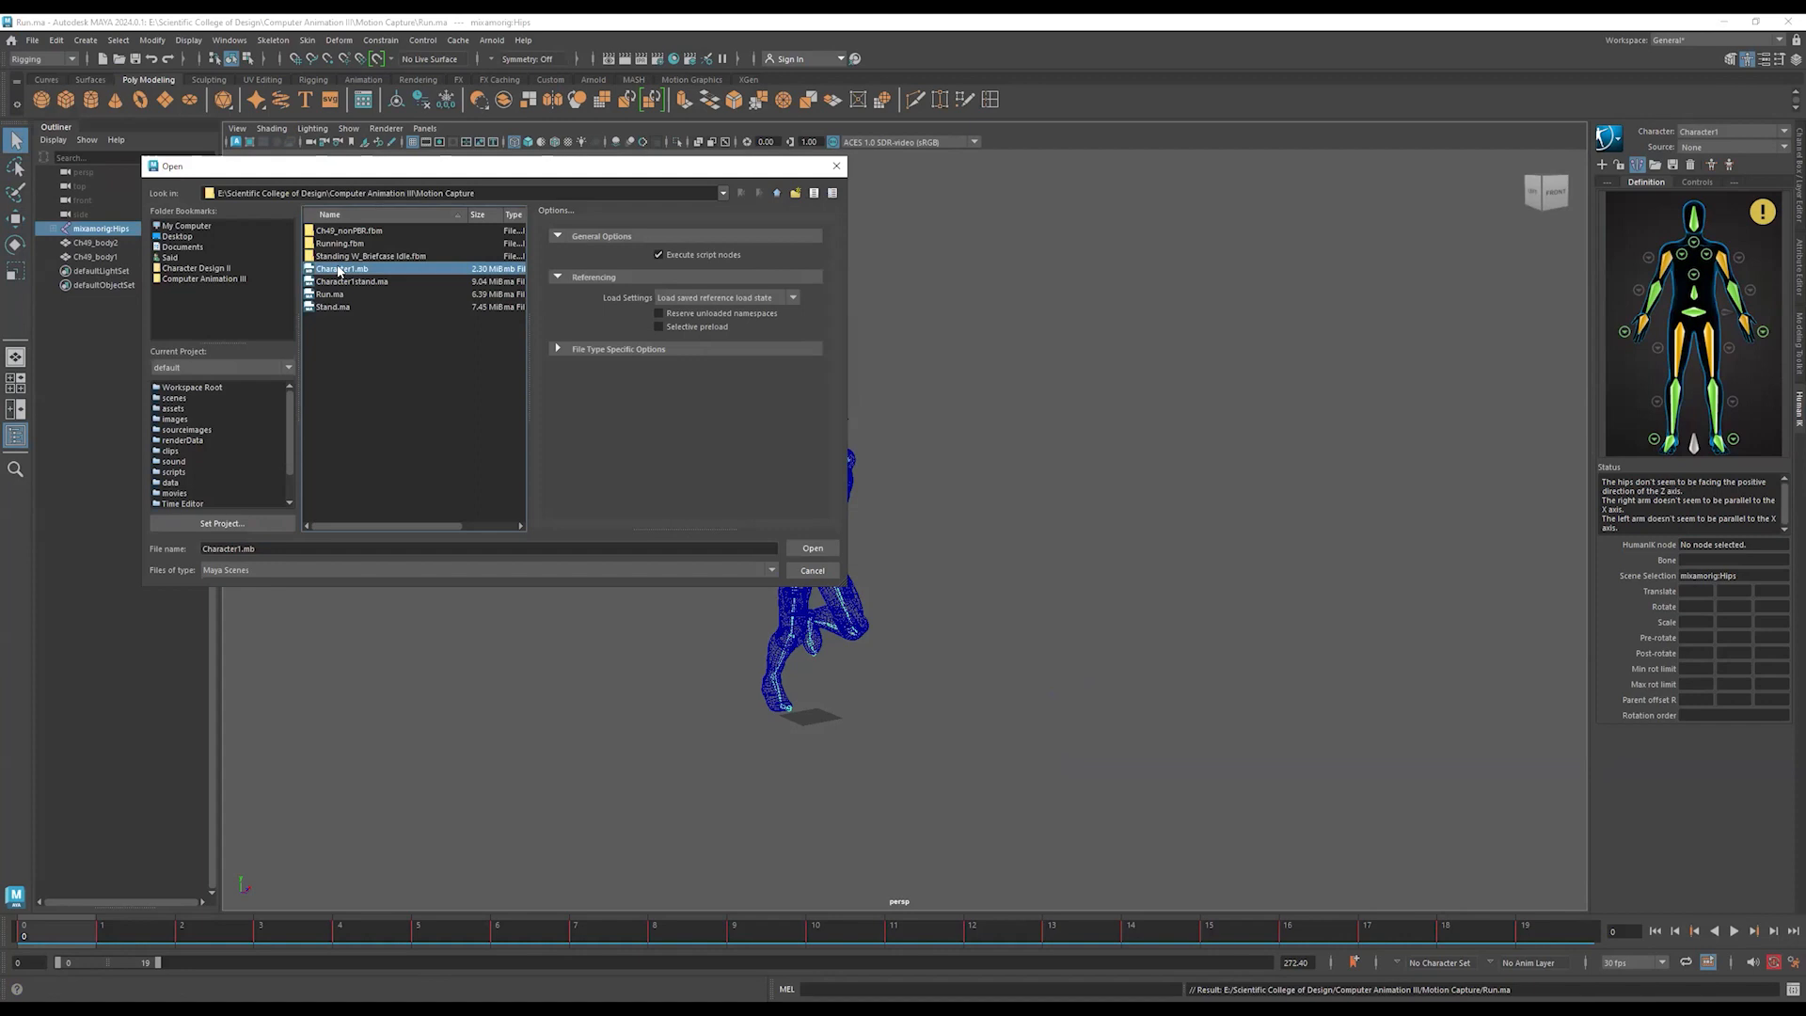
double_click(341, 270)
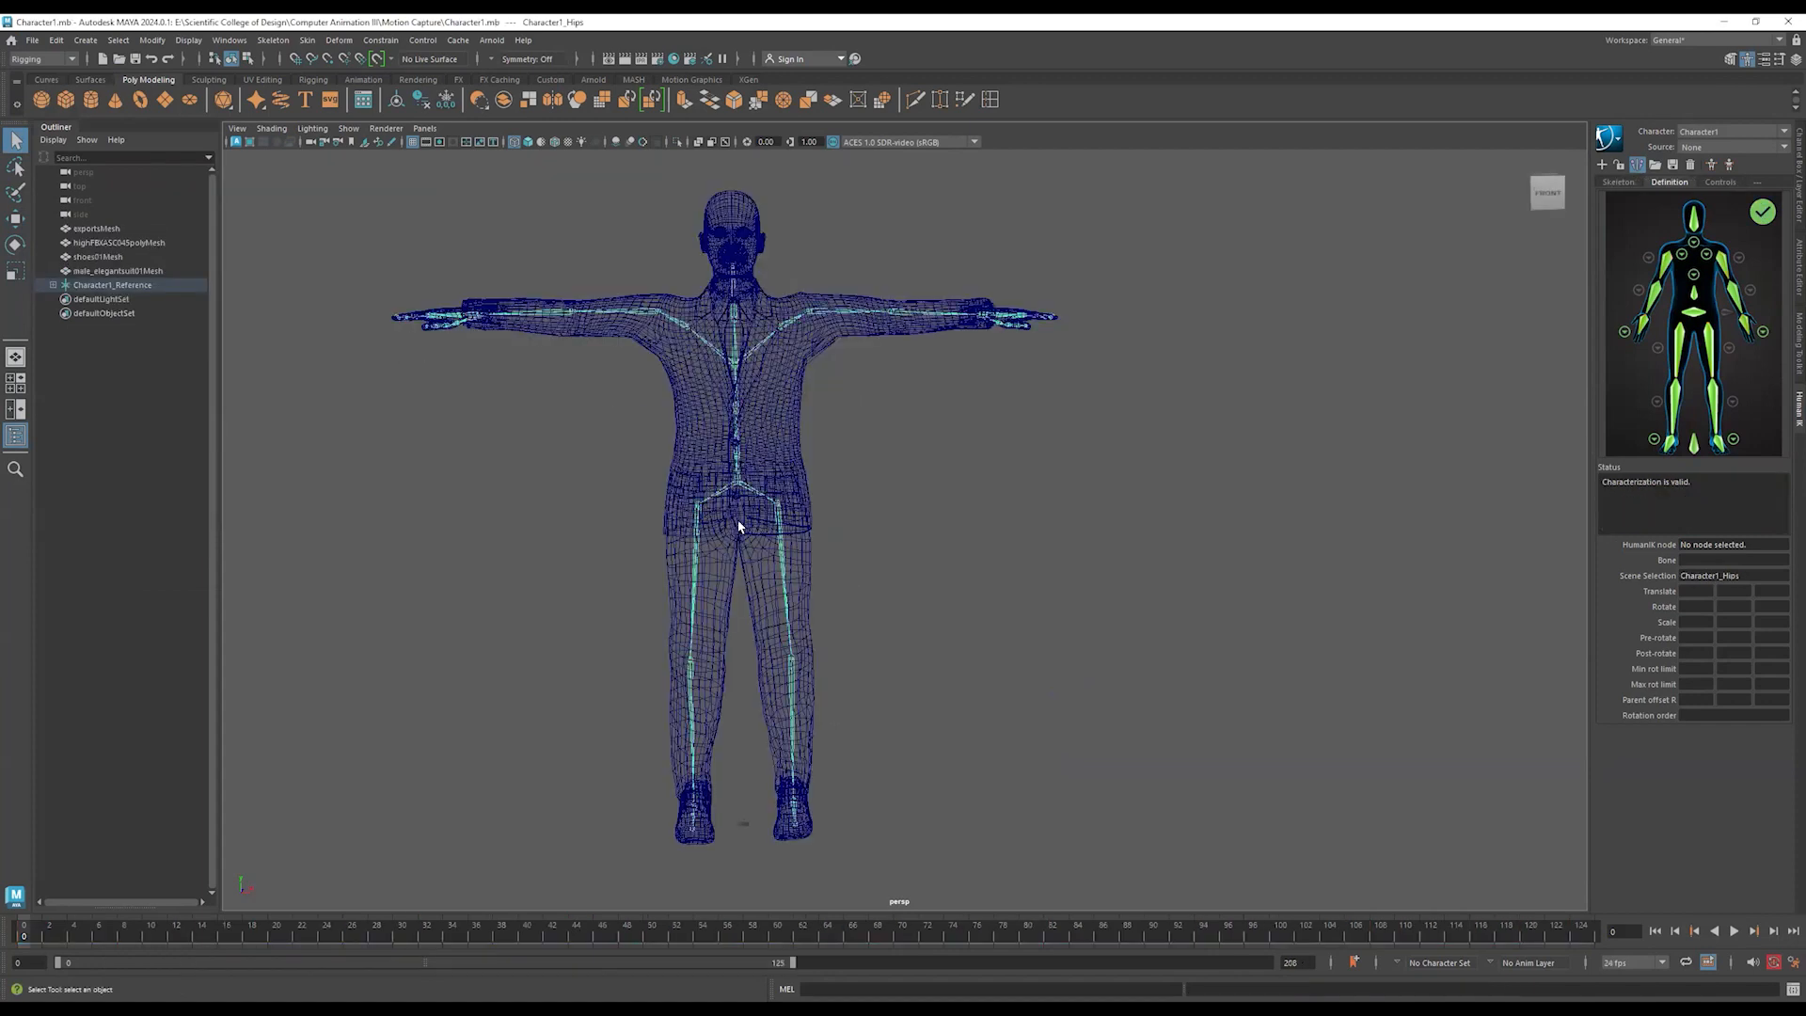
- Bind the character's four body and clothing meshes to the Character1 skeleton with Bind Skin
click(151, 271)
drag(106, 261, 118, 228)
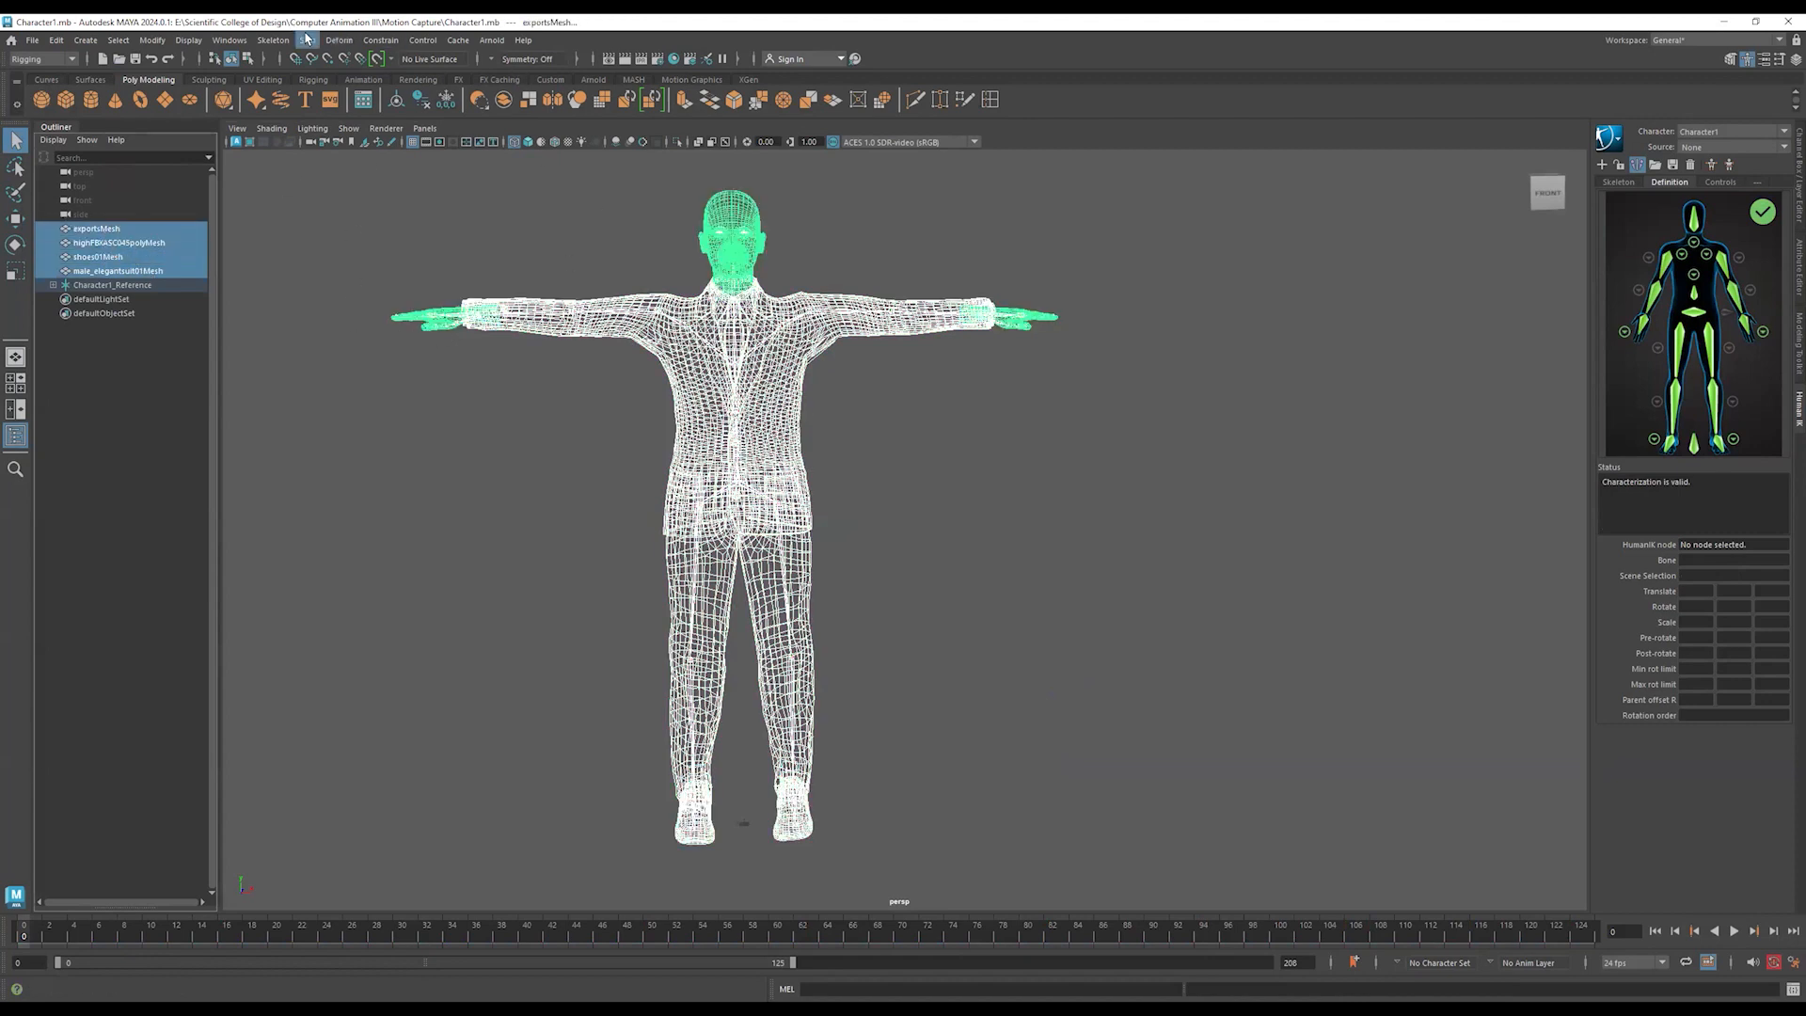
click(307, 40)
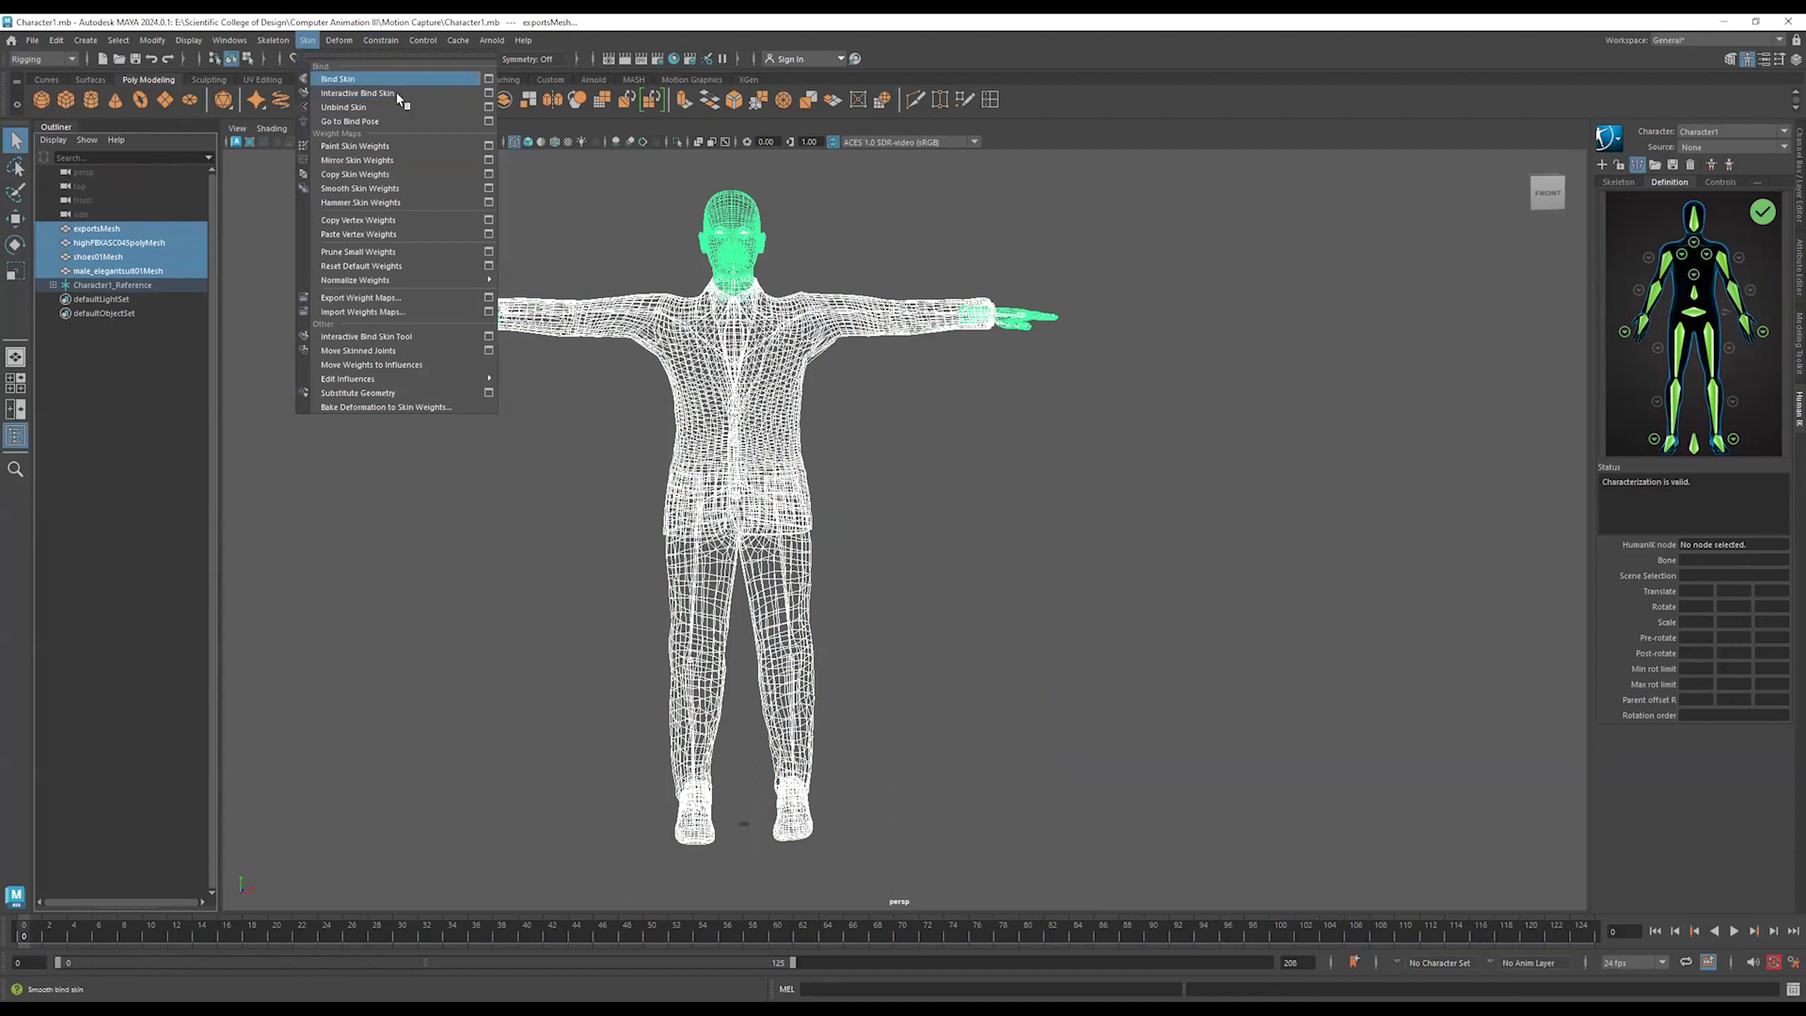
click(411, 82)
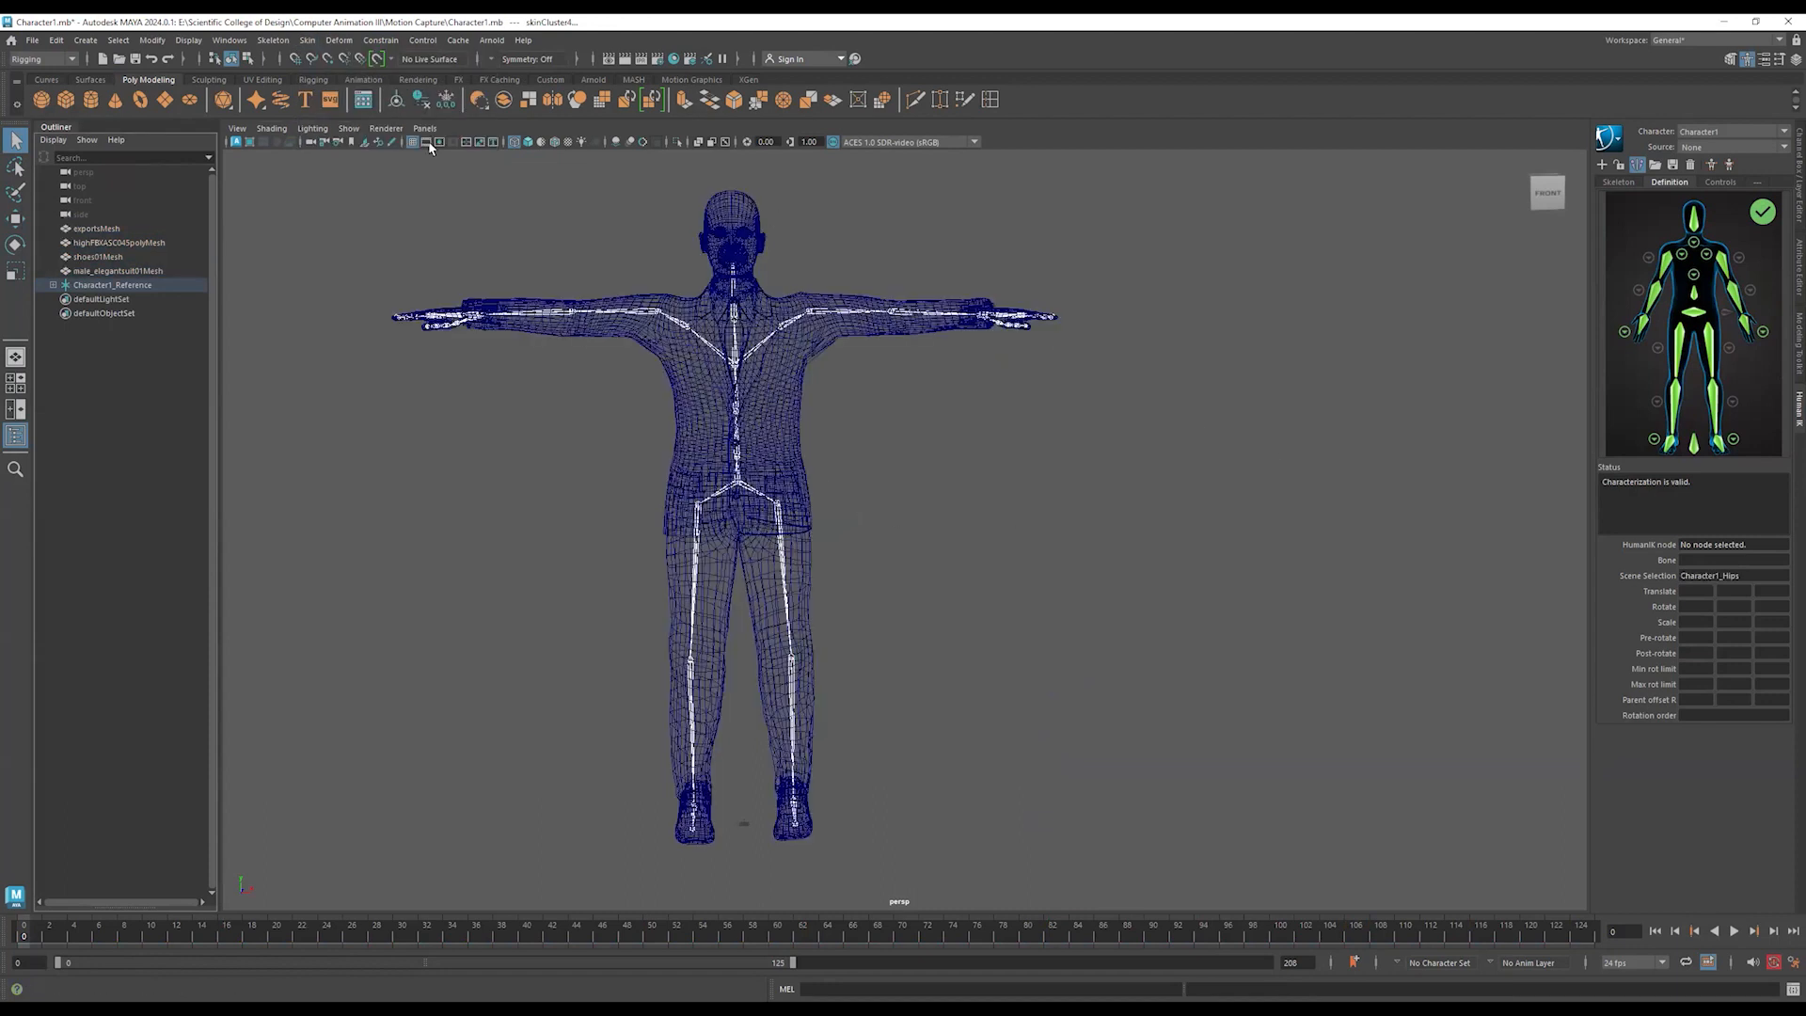
- Import Run.ma and set Run:Character1 as the HumanIK source of Character1
click(34, 40)
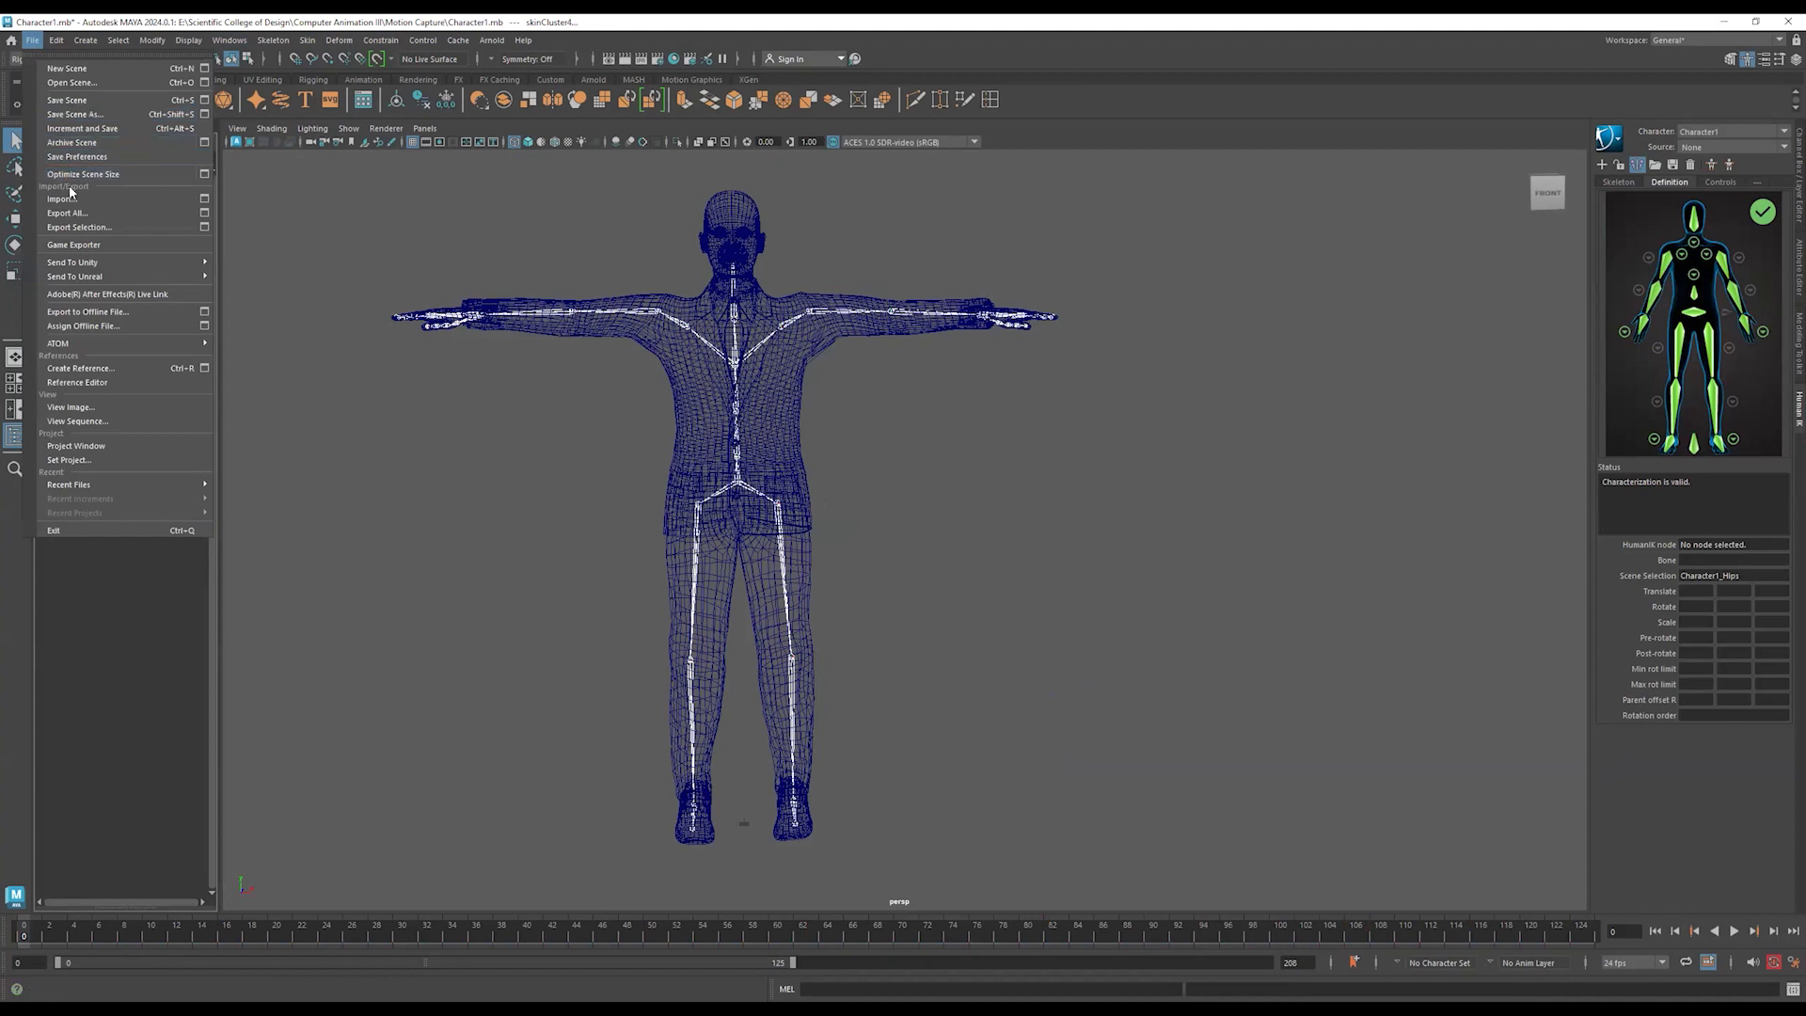
click(125, 204)
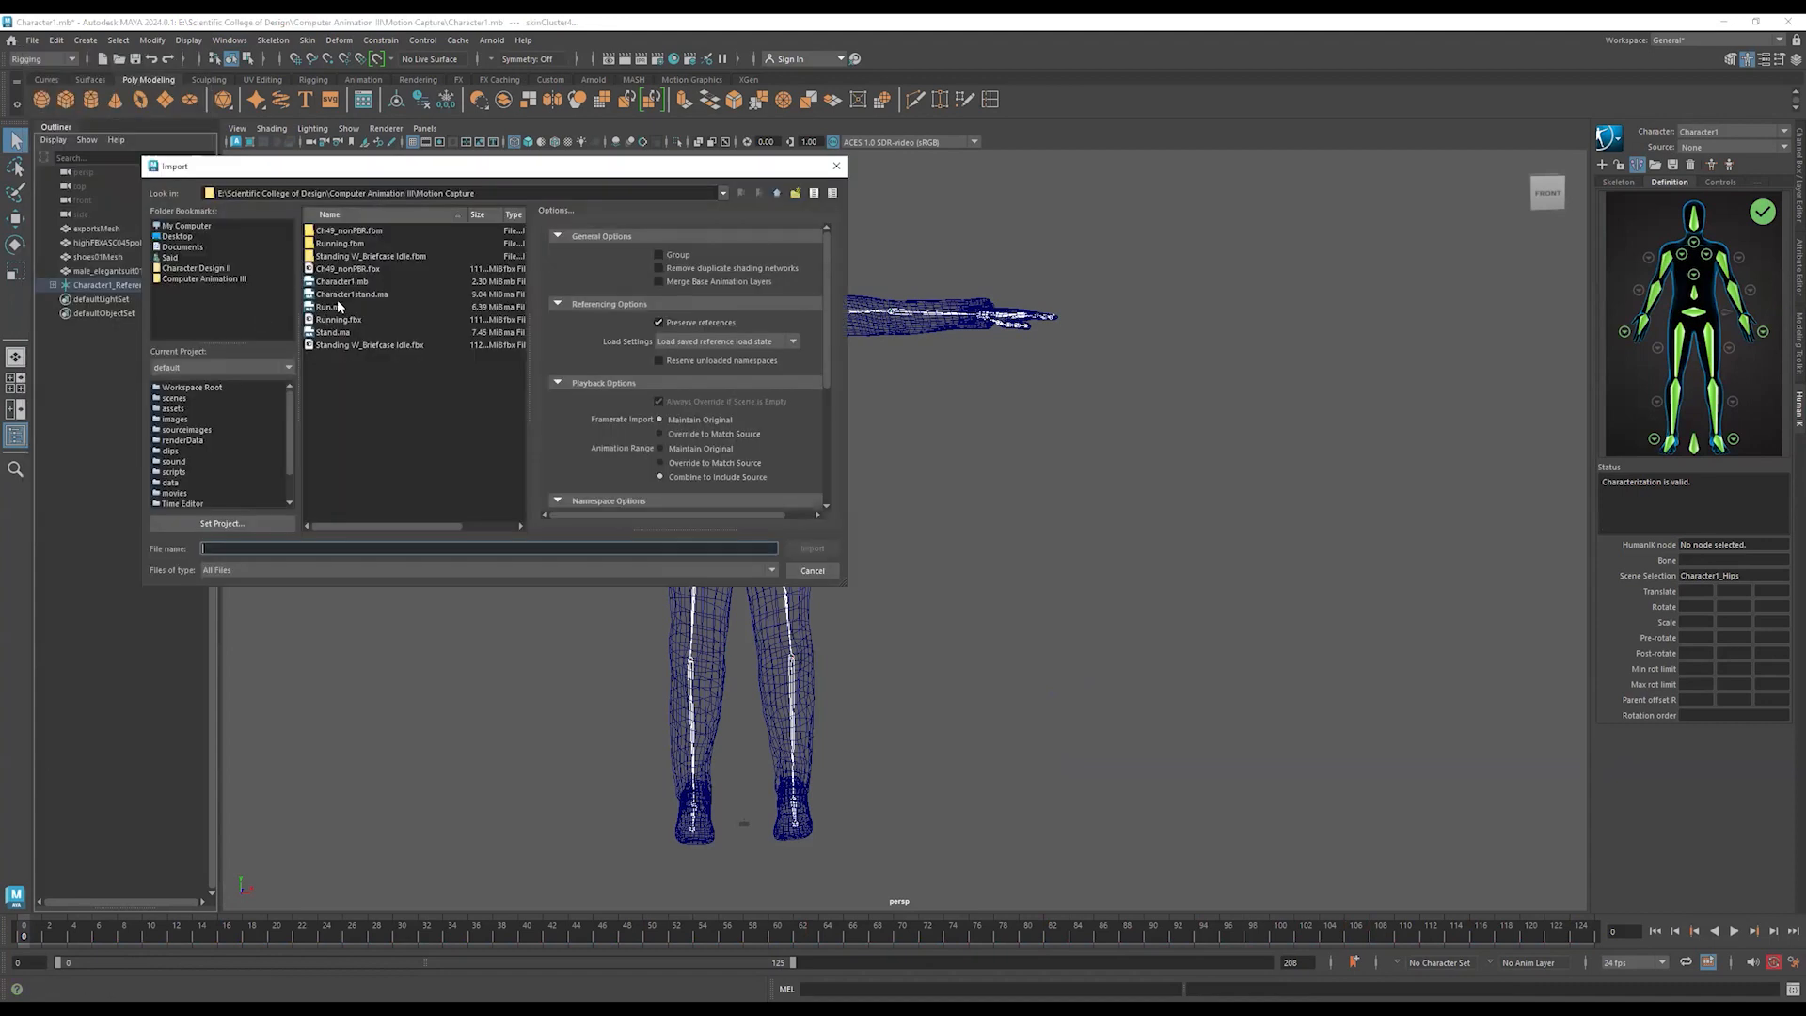
click(330, 310)
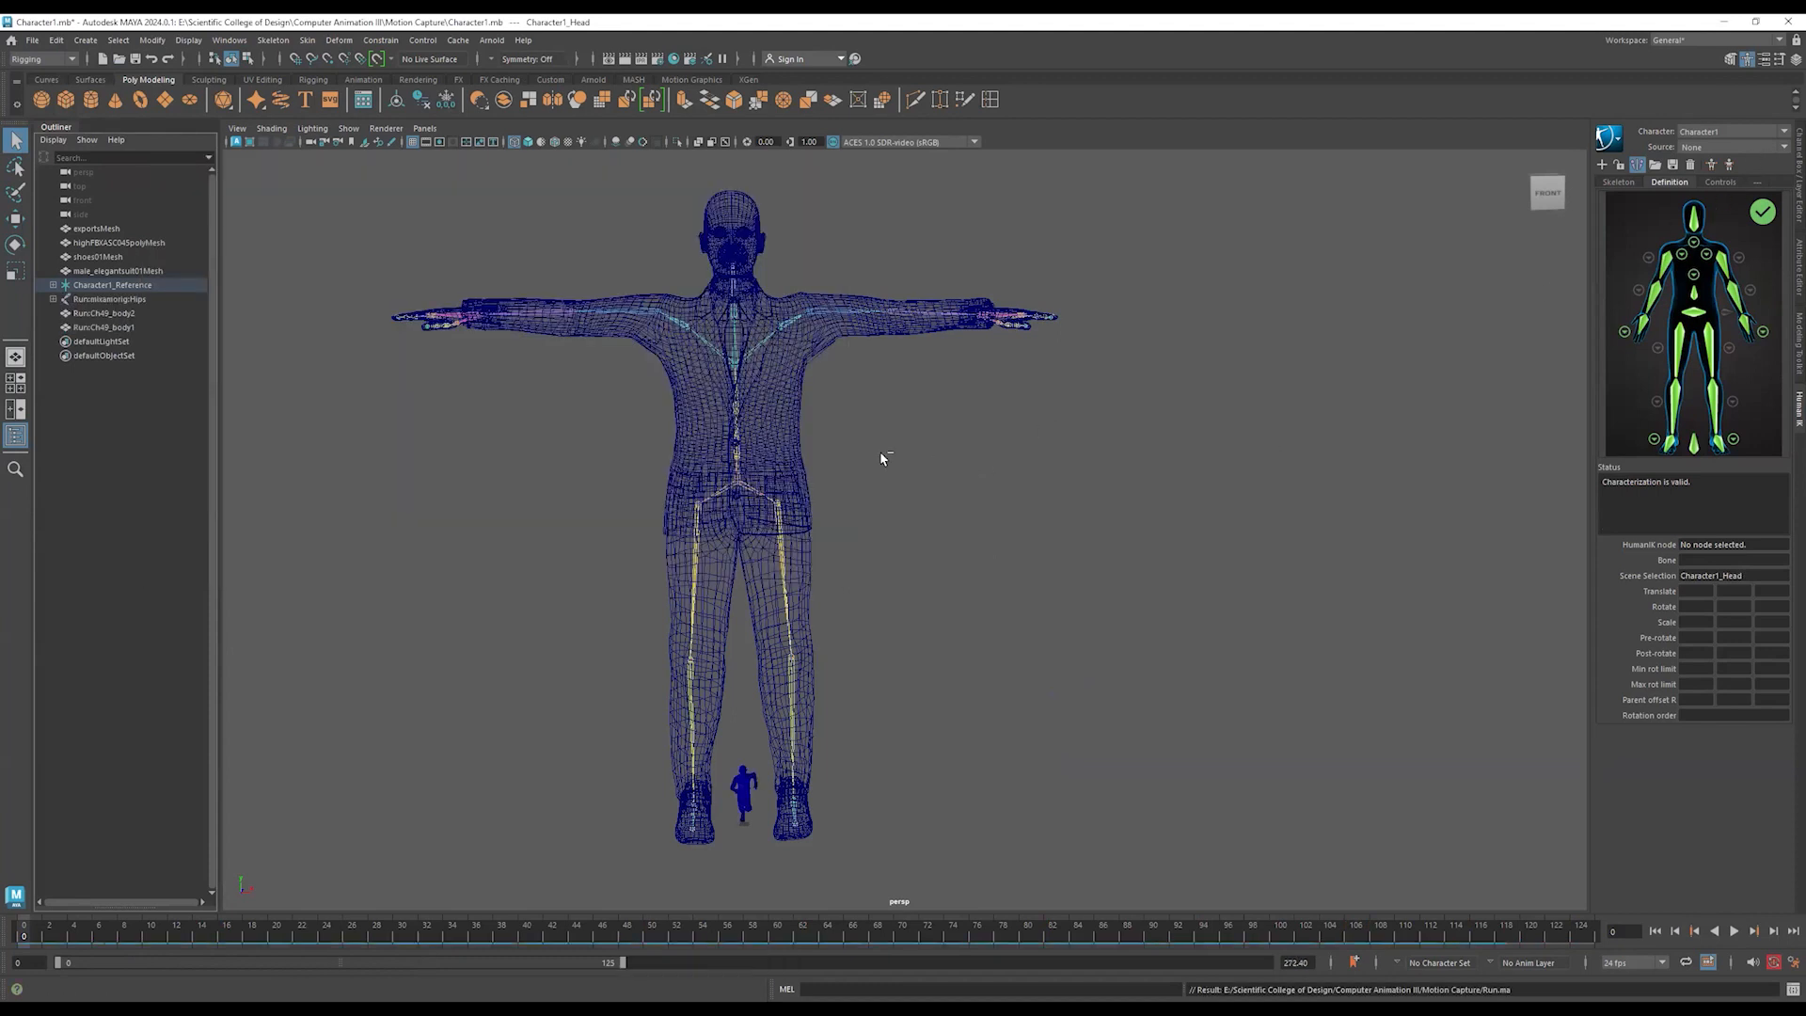
click(1721, 148)
click(1711, 205)
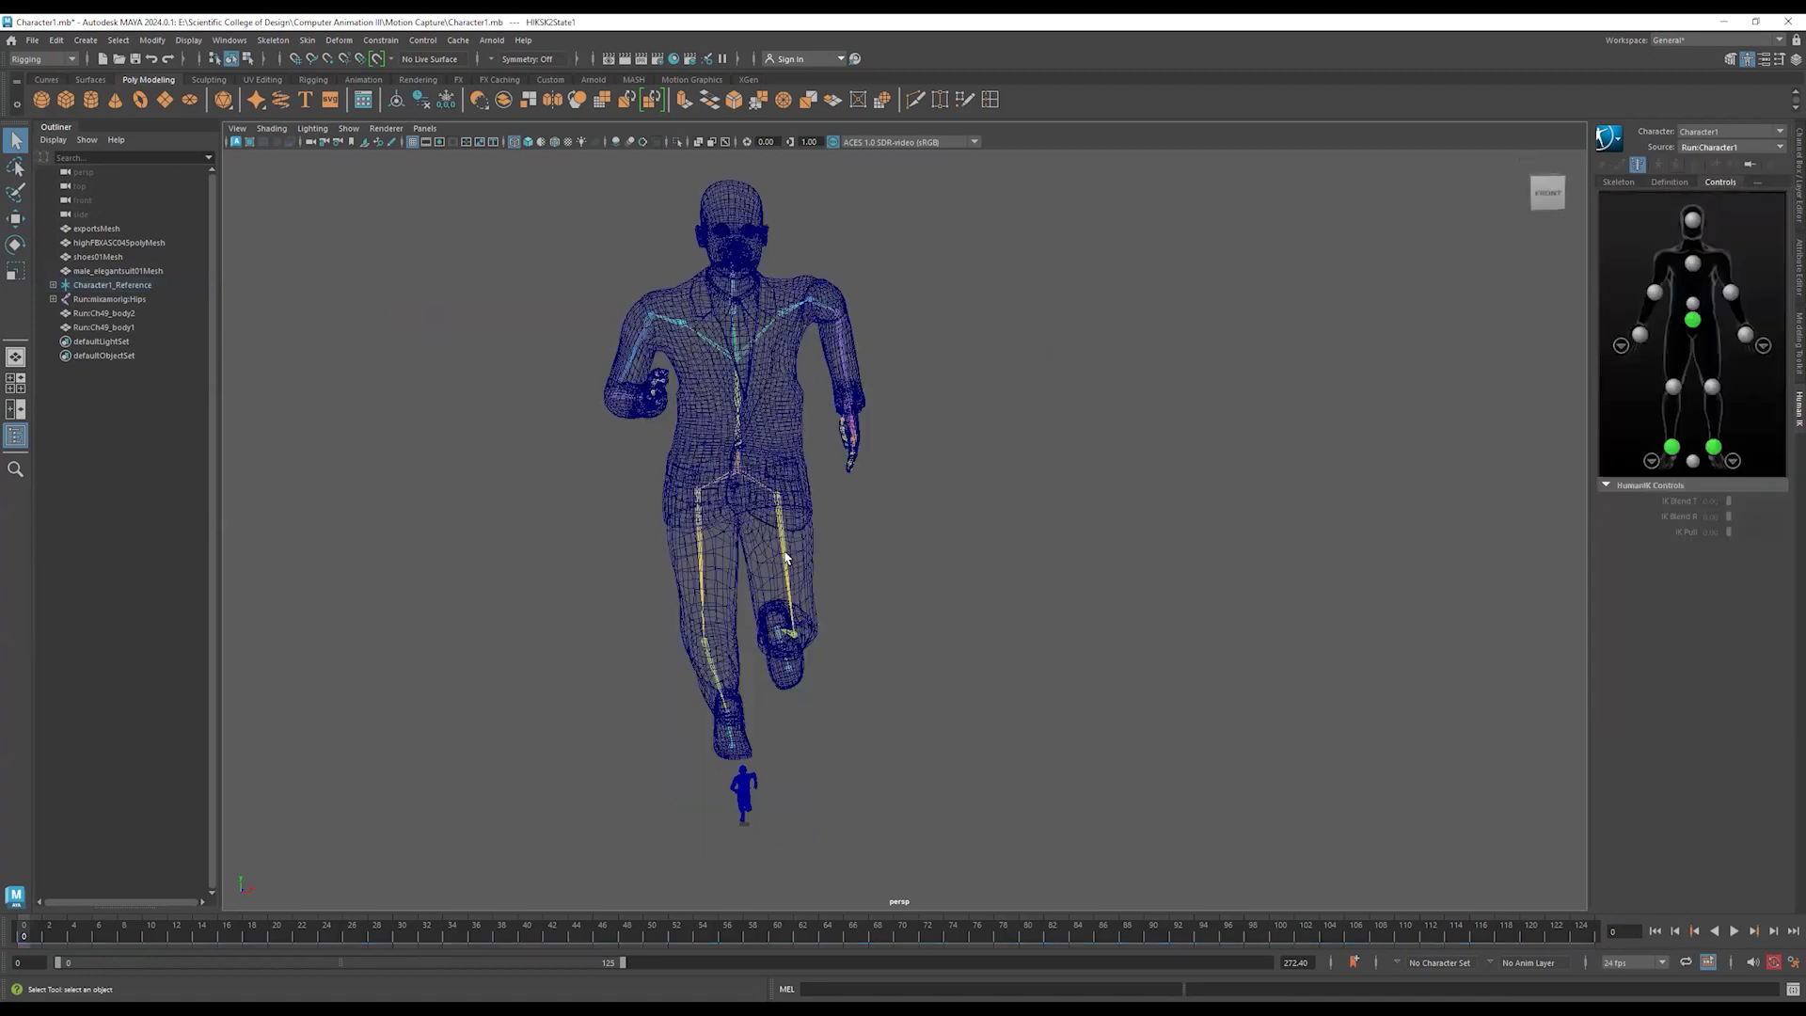
- Play back the retargeted run, stop it at the start and select the Character1_Hips joint
key(alt+v)
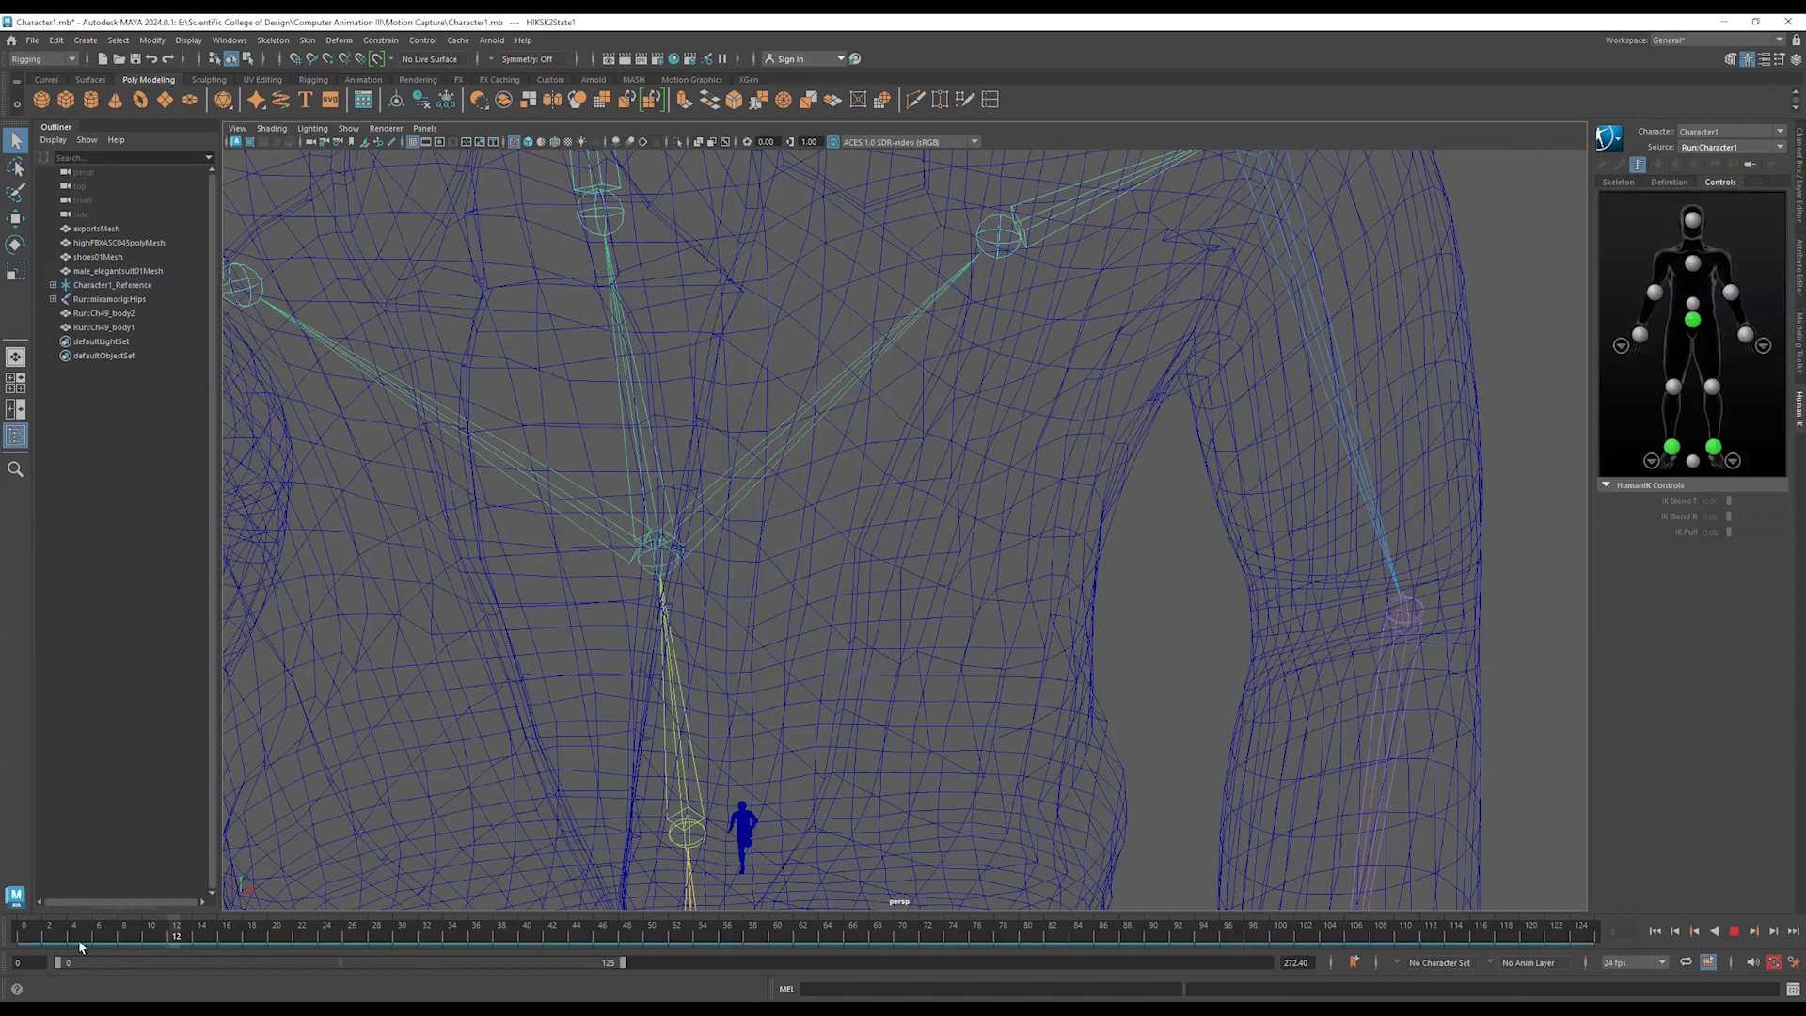
key(Escape)
click(764, 458)
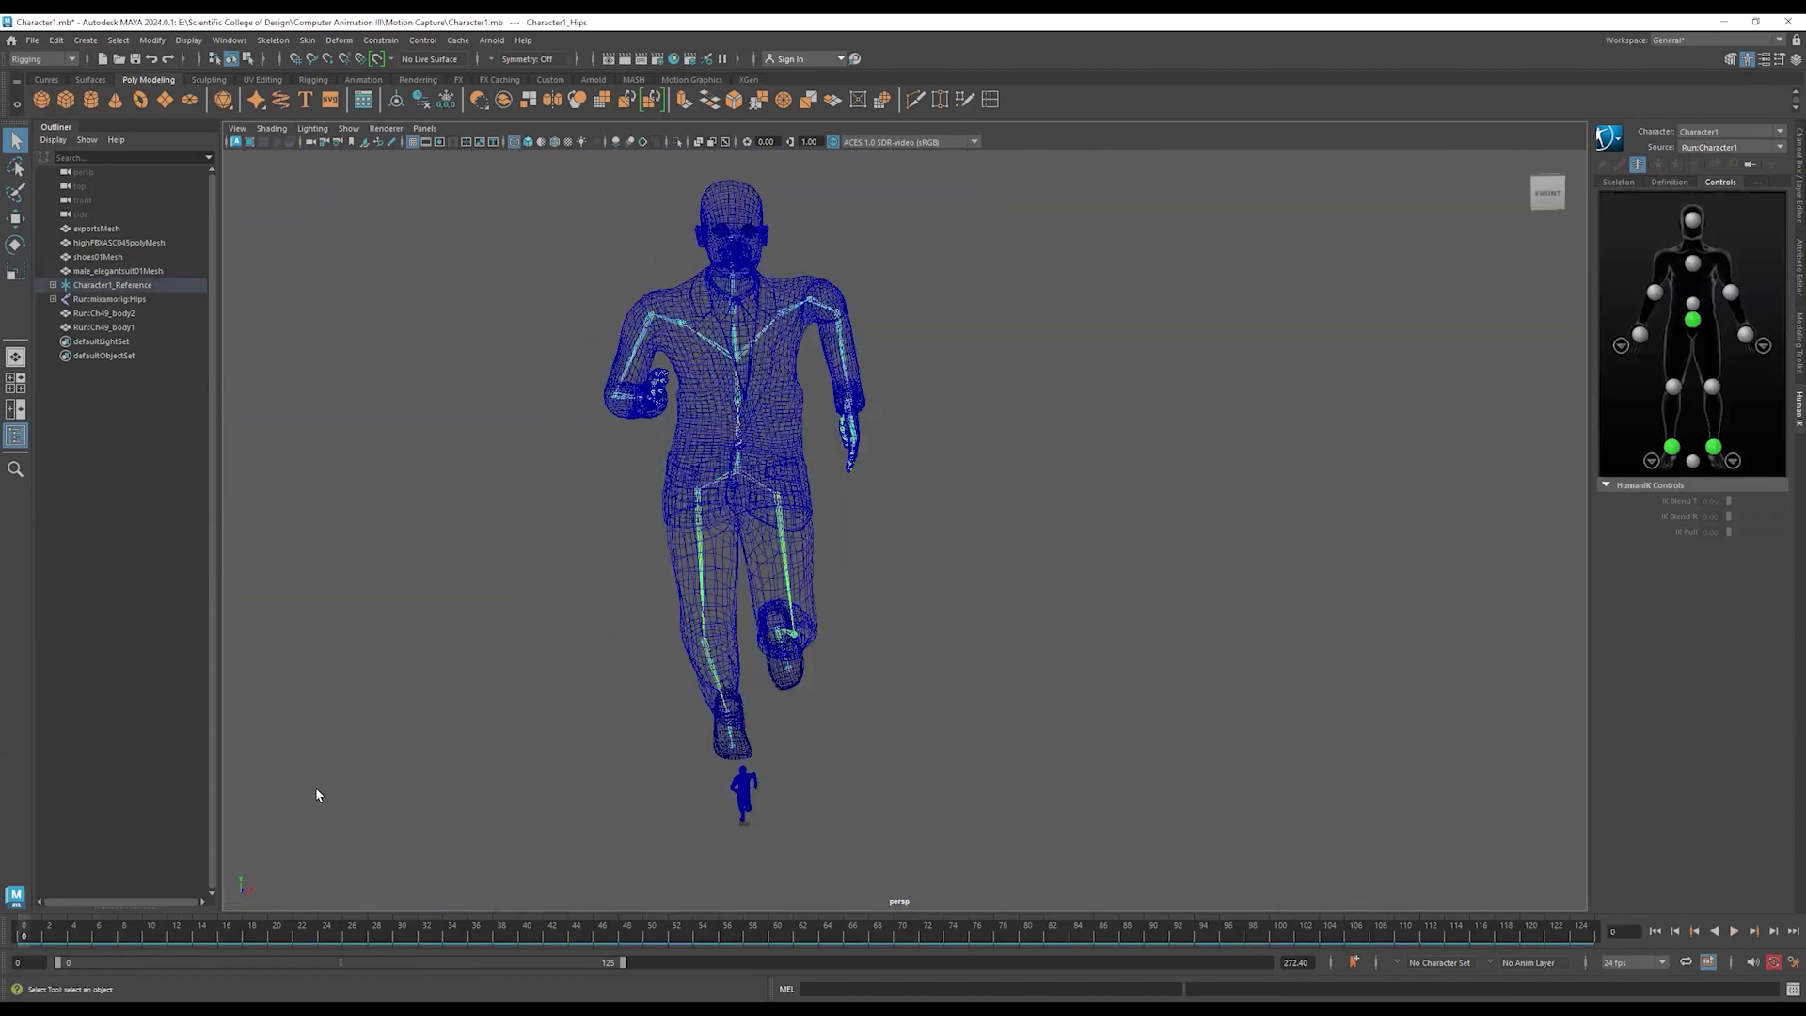
- Check the imported Run skeleton's keyframe range against the large character by selecting each skeleton and scrubbing the first frames
click(739, 801)
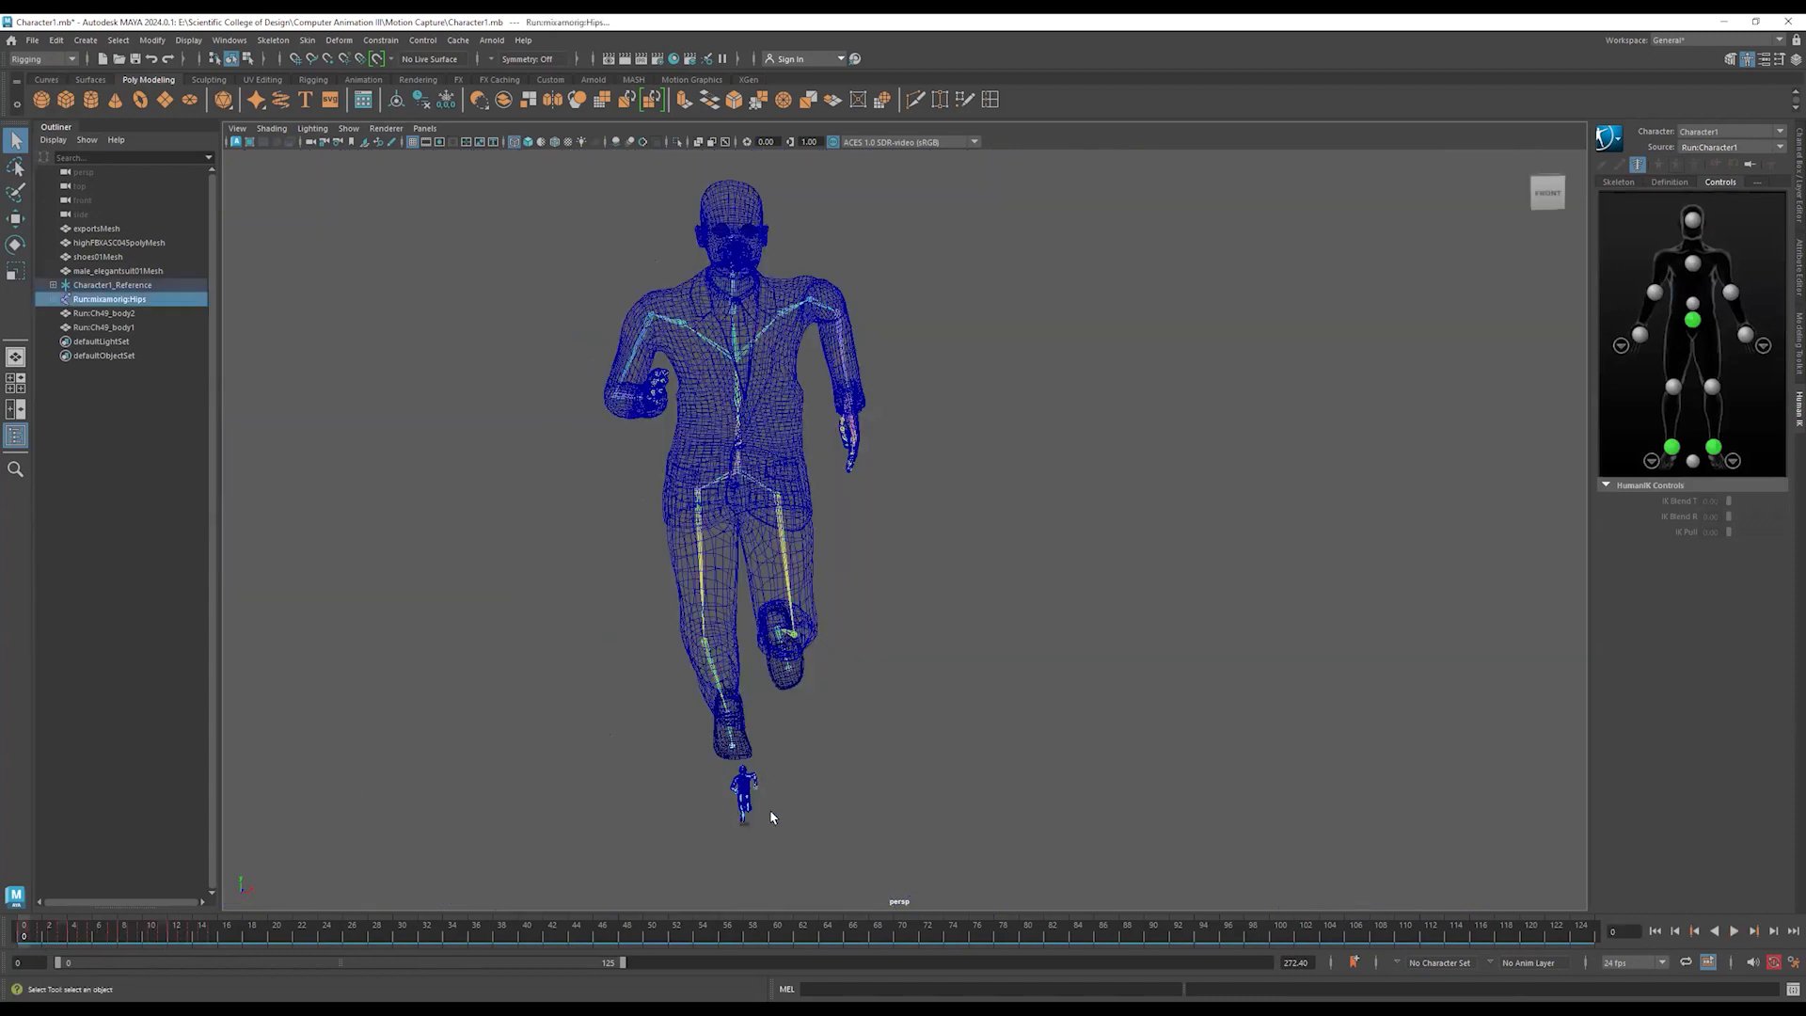
drag(216, 933, 226, 931)
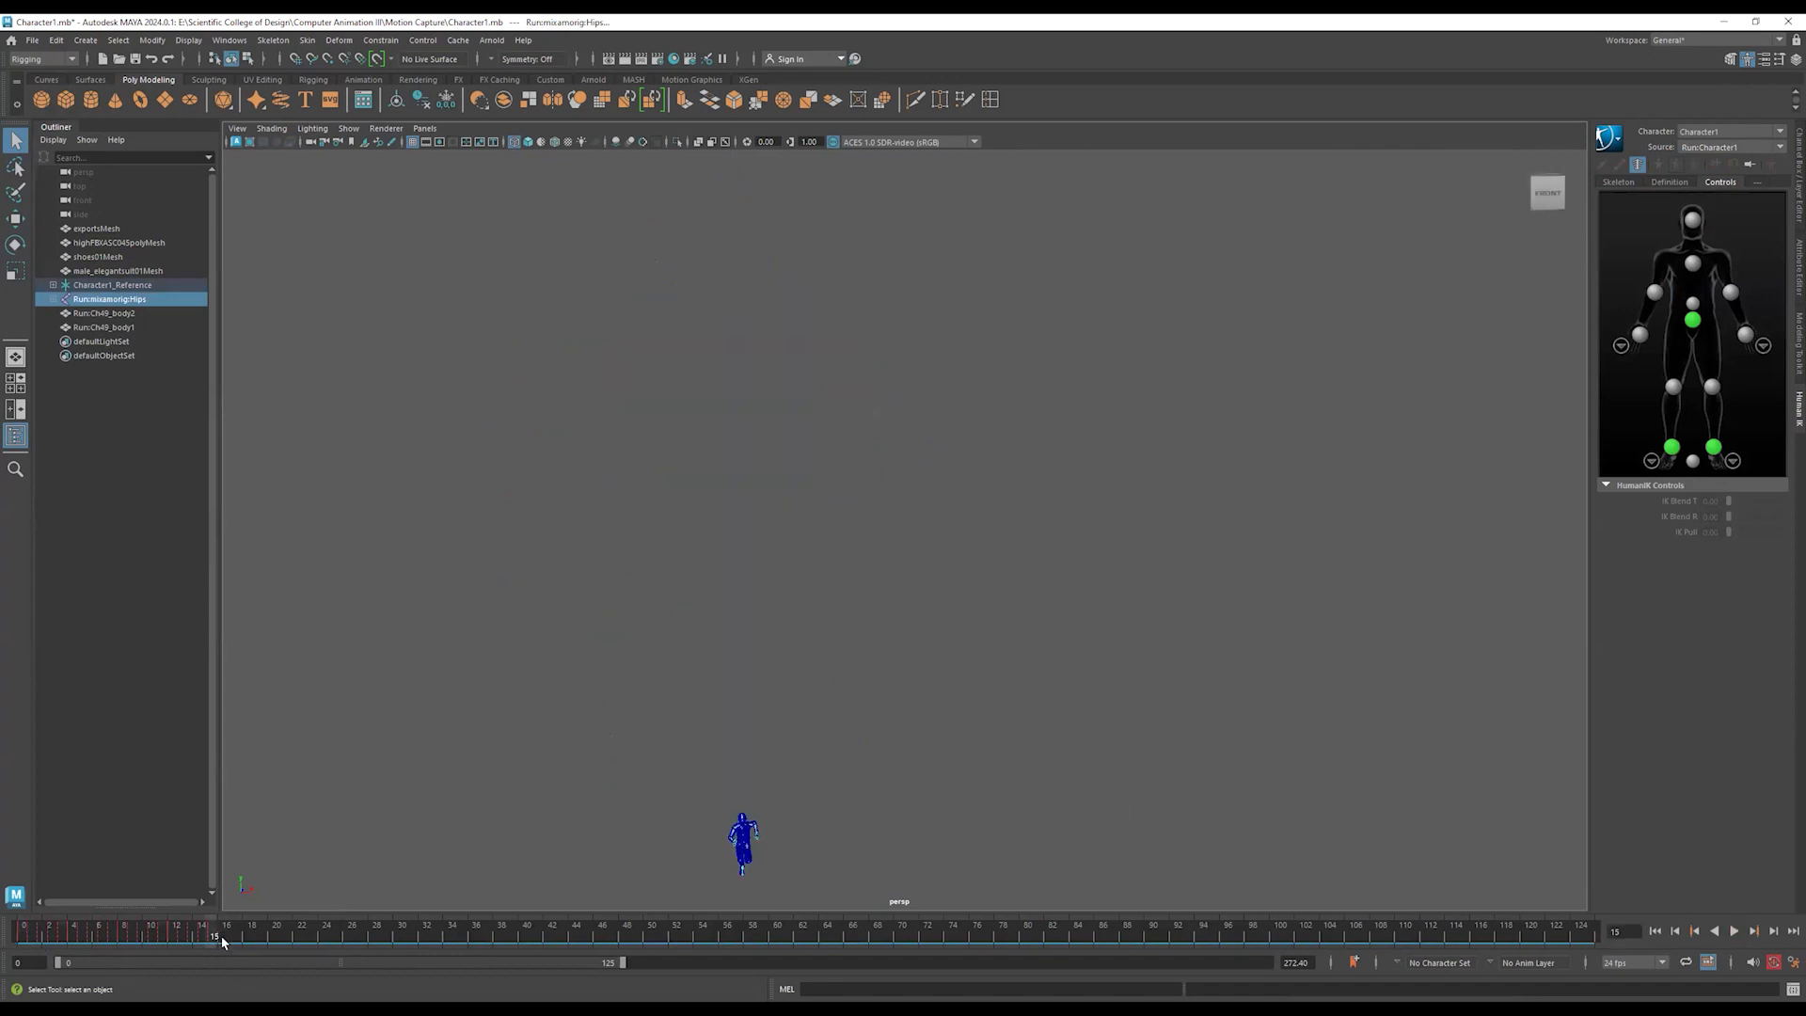
click(852, 770)
drag(135, 931, 23, 930)
drag(835, 457, 651, 485)
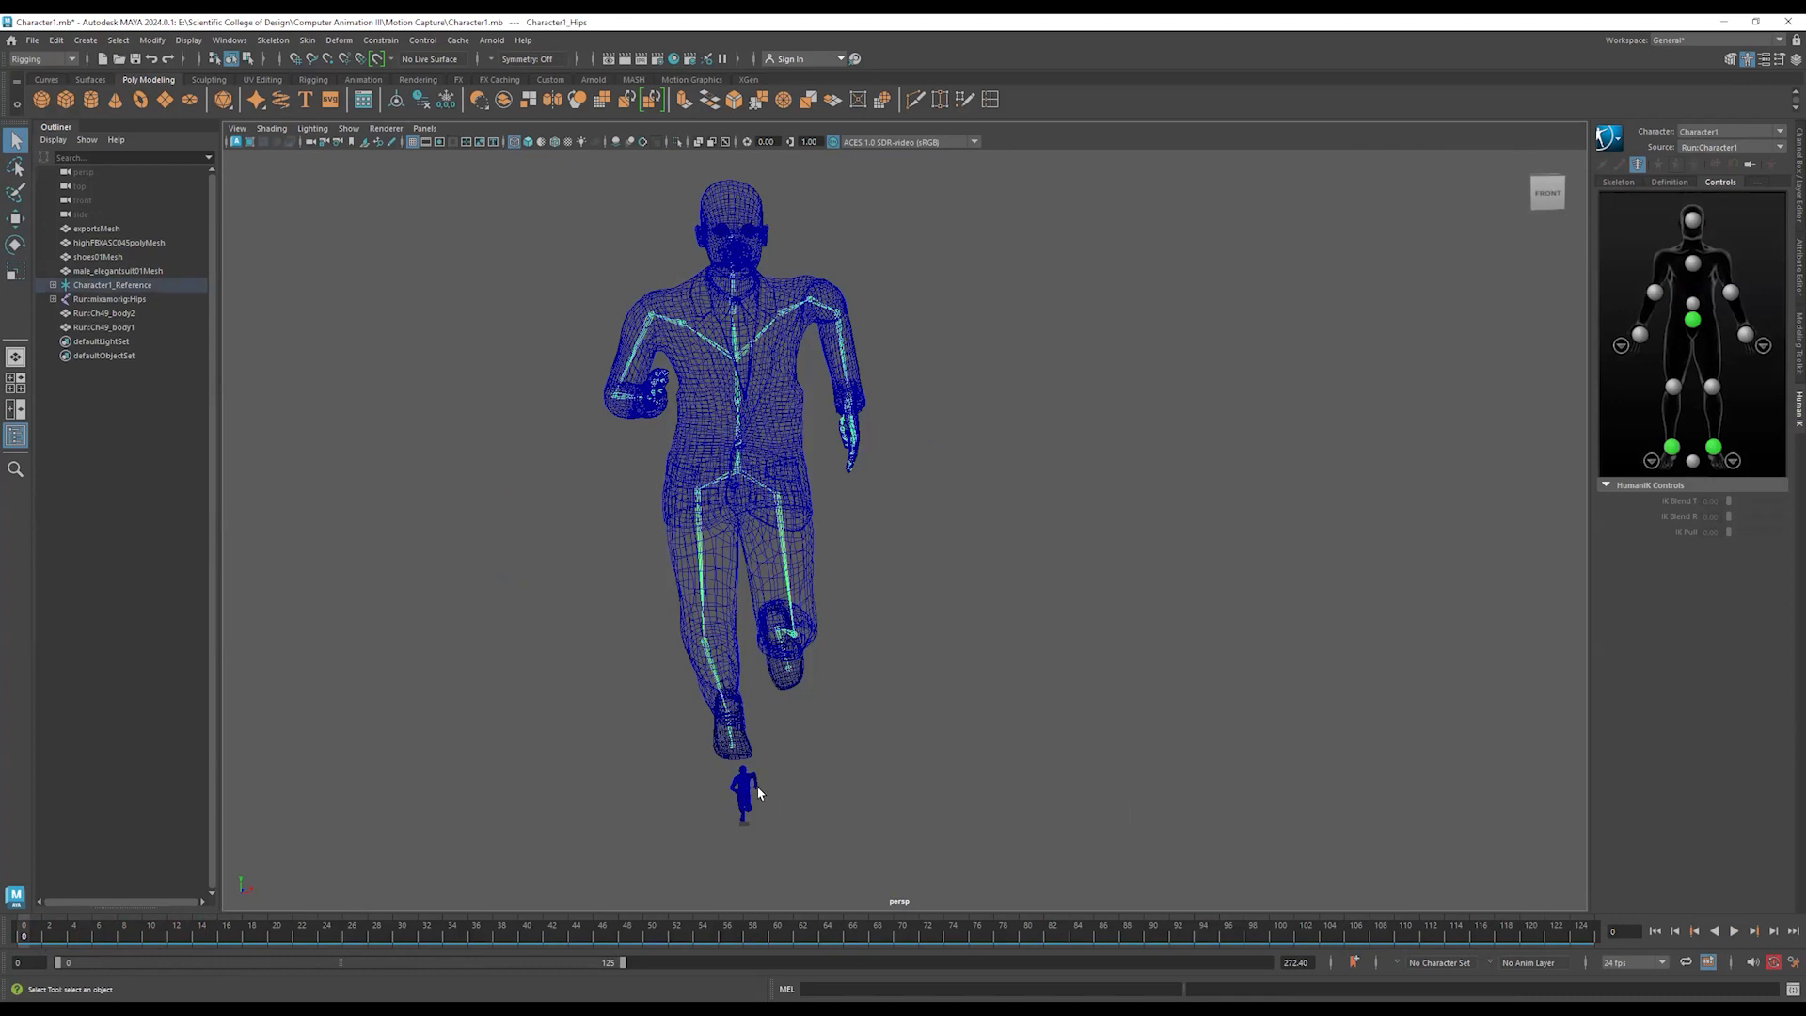
drag(758, 788, 721, 806)
- Bake the retargeted run onto the Character1 skeleton with Bake Simulation, limiting the end time to the run's keyed range
drag(767, 463, 679, 484)
click(1610, 136)
mouse_move(1651, 211)
click(1602, 213)
double_click(445, 547)
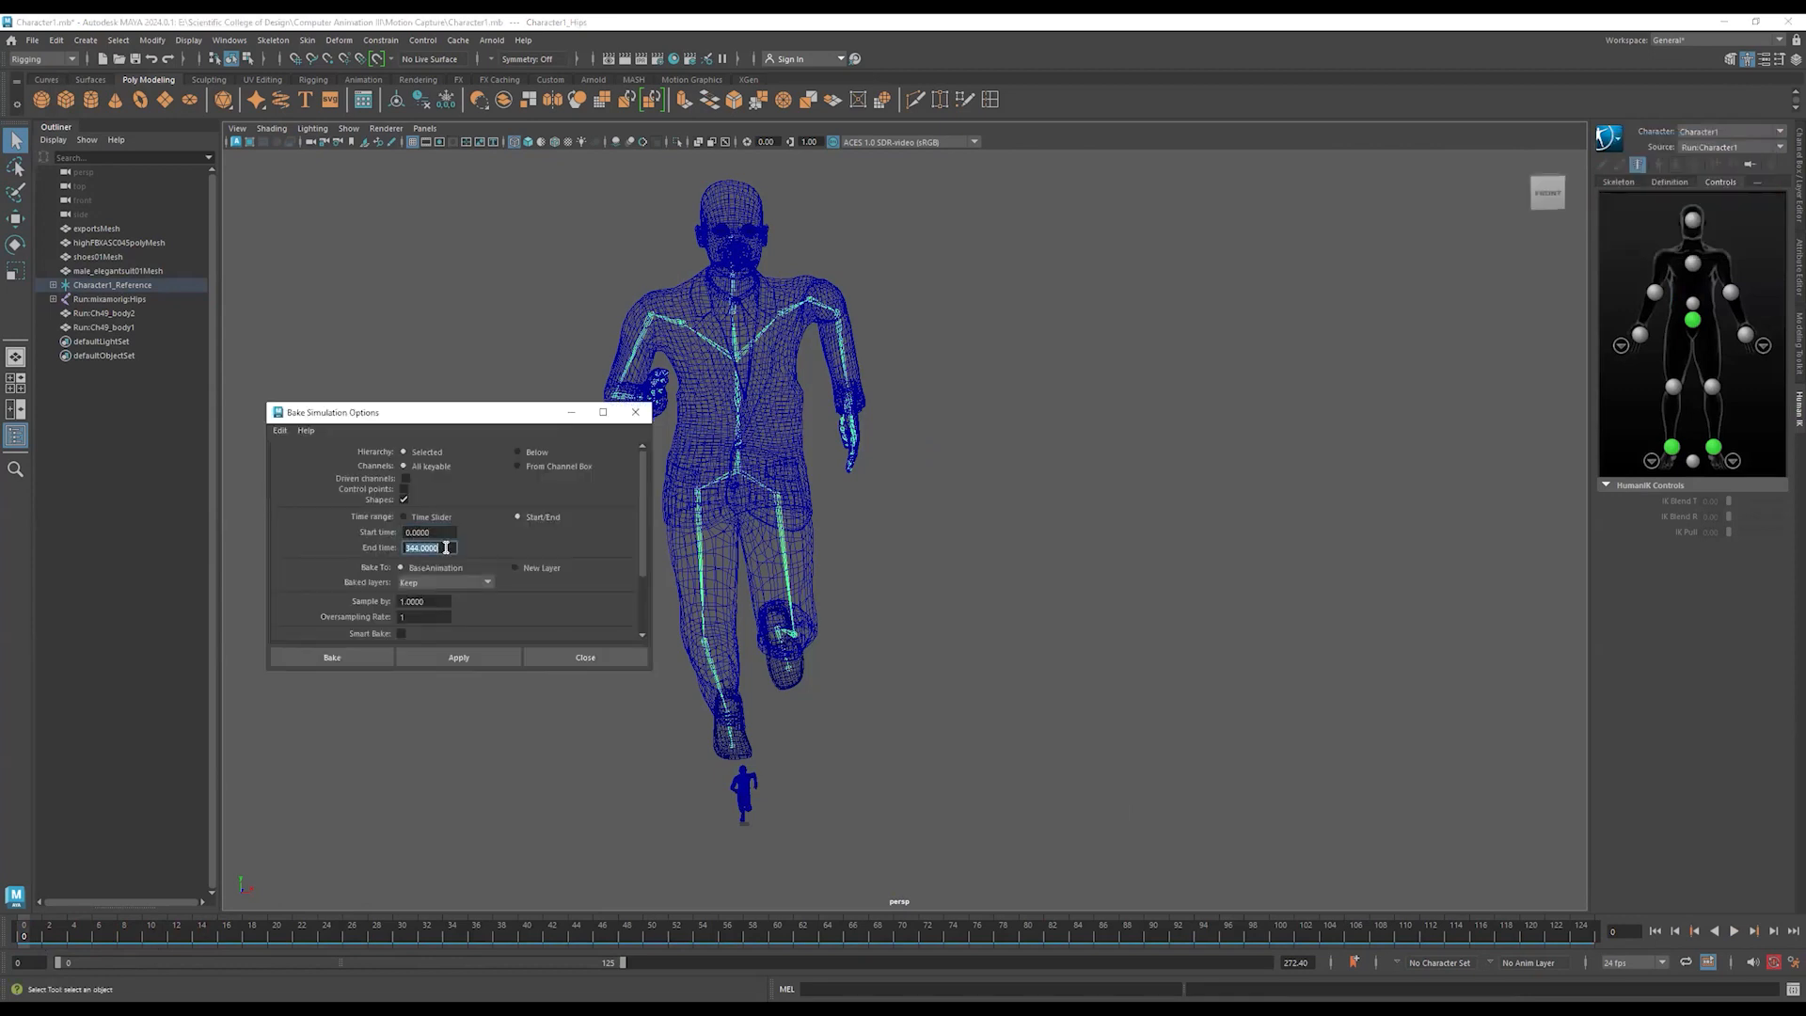
text(10)
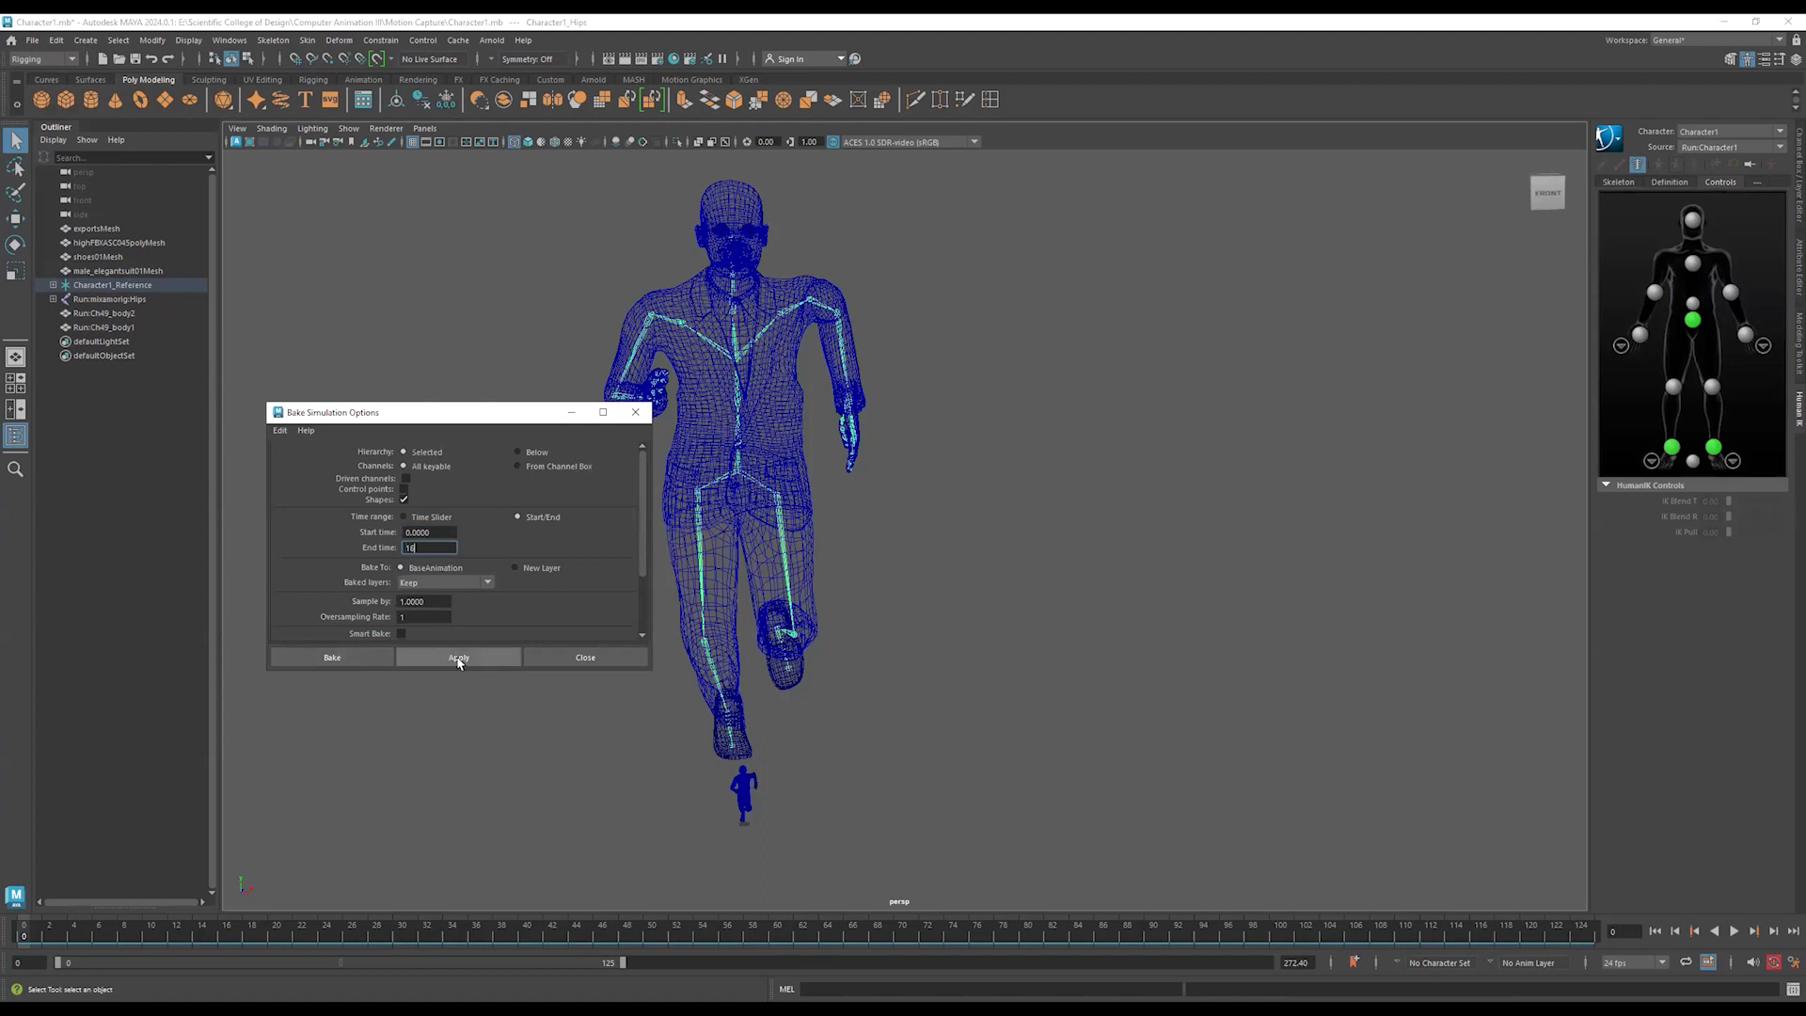
click(354, 659)
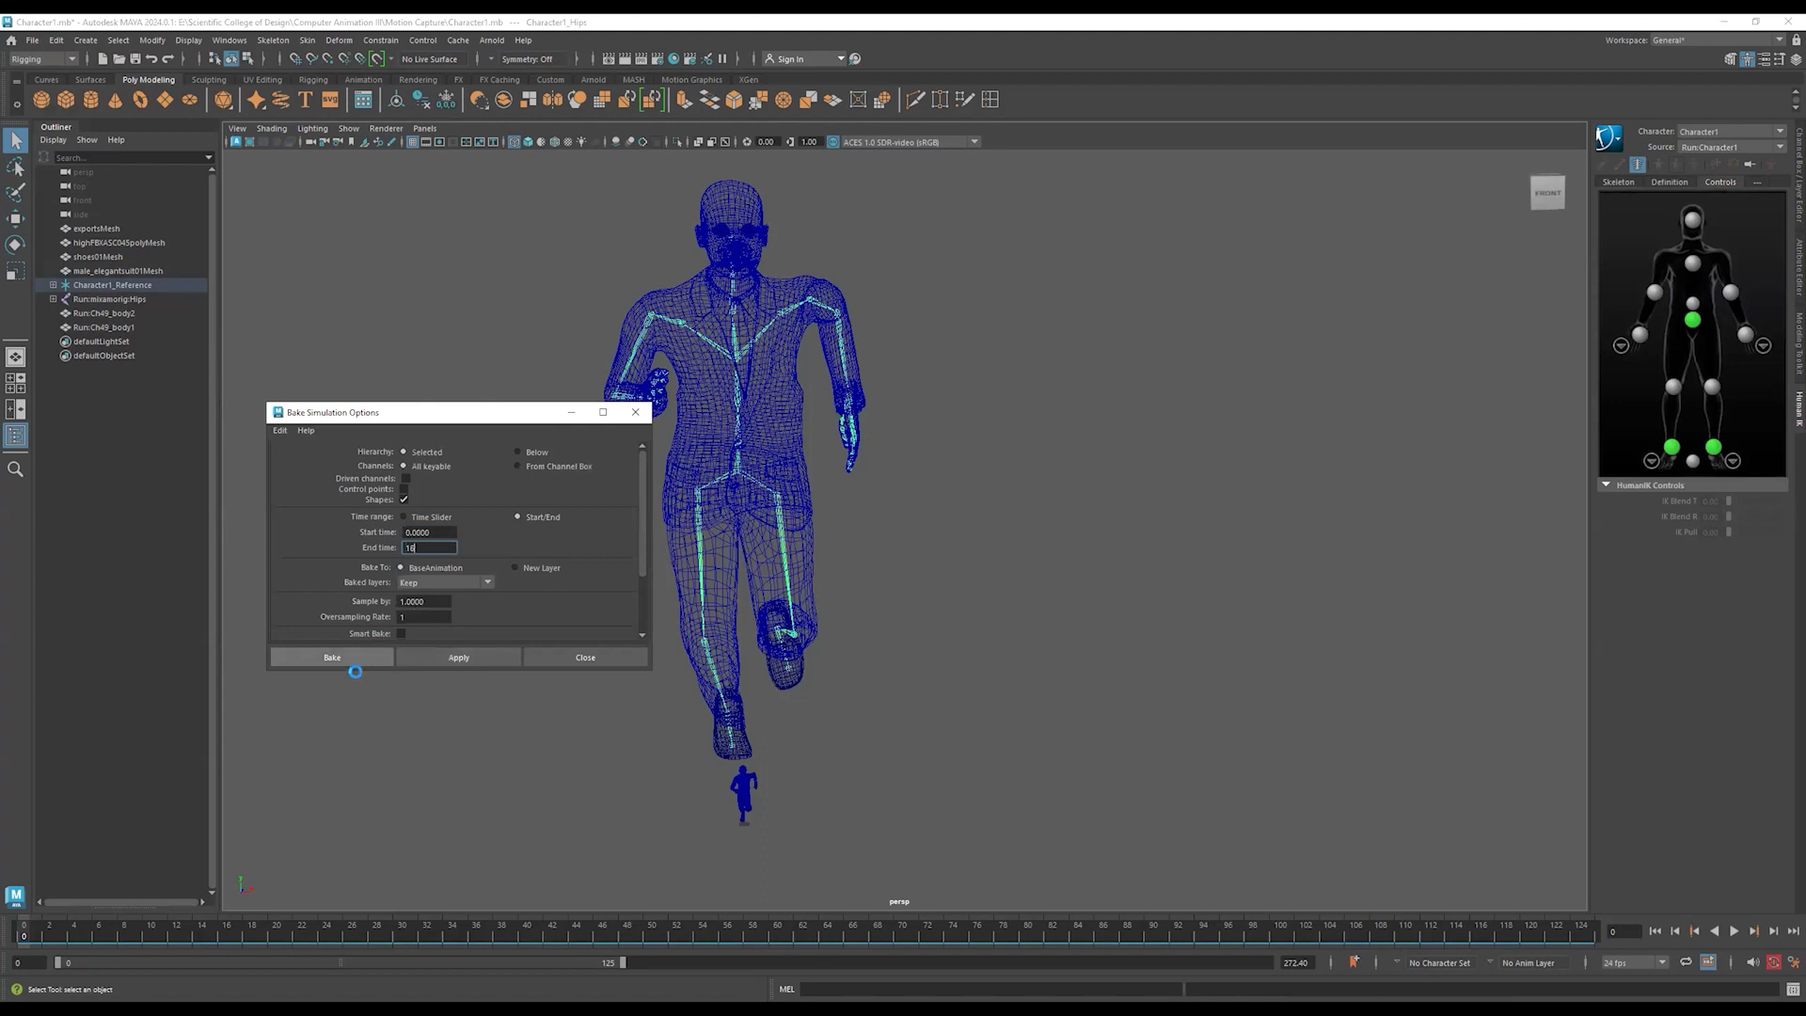
- Delete the imported Run Mixamo hips skeleton together with its two body meshes
drag(787, 773, 711, 816)
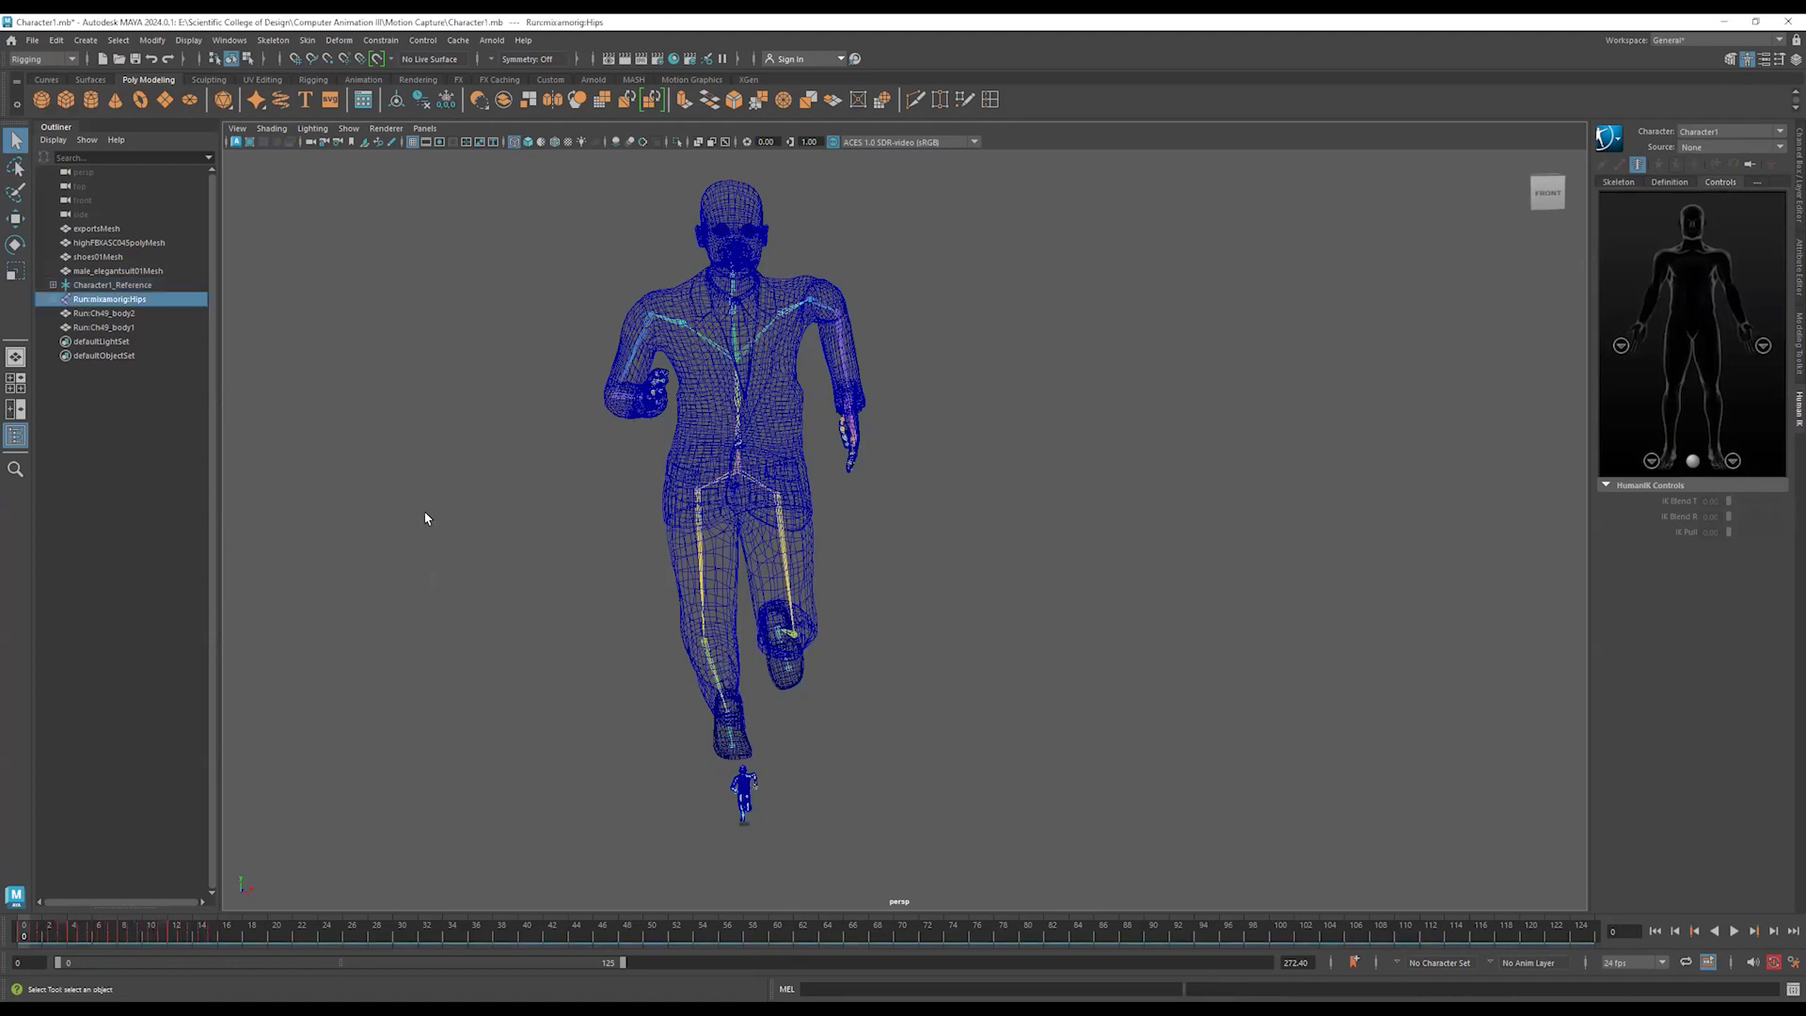
shift+click(106, 313)
shift+click(106, 327)
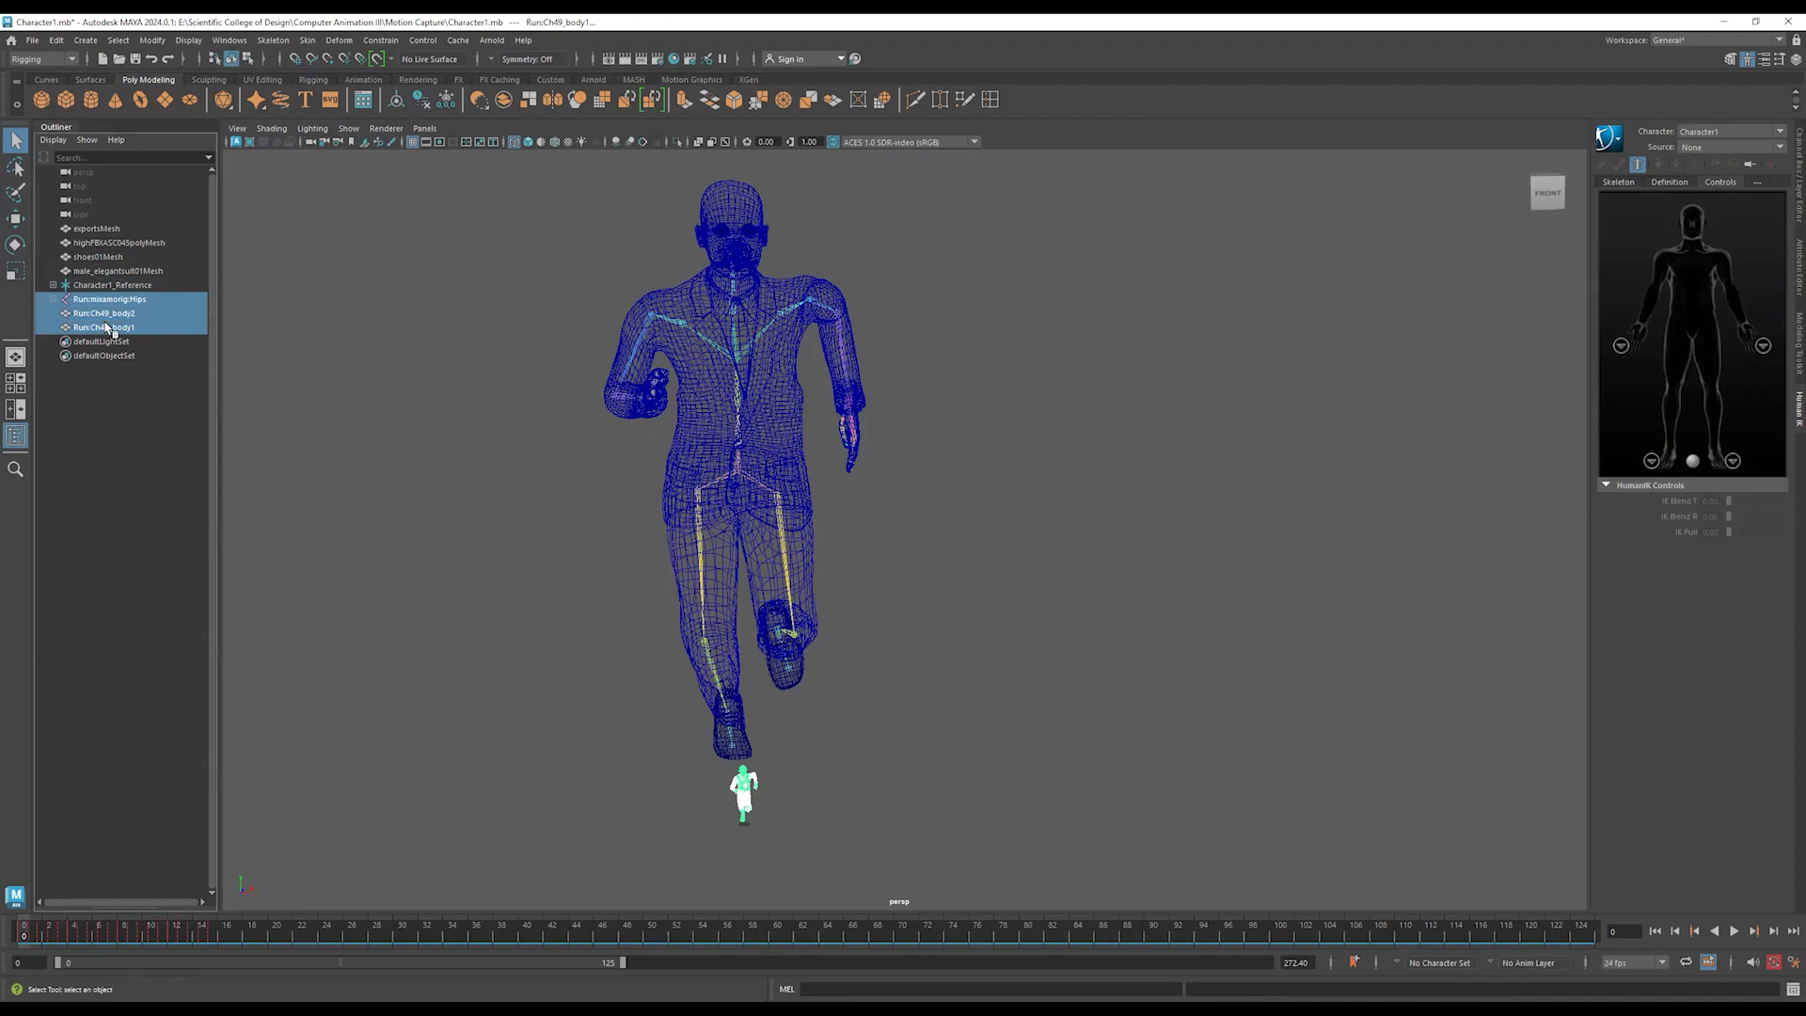
key(Delete)
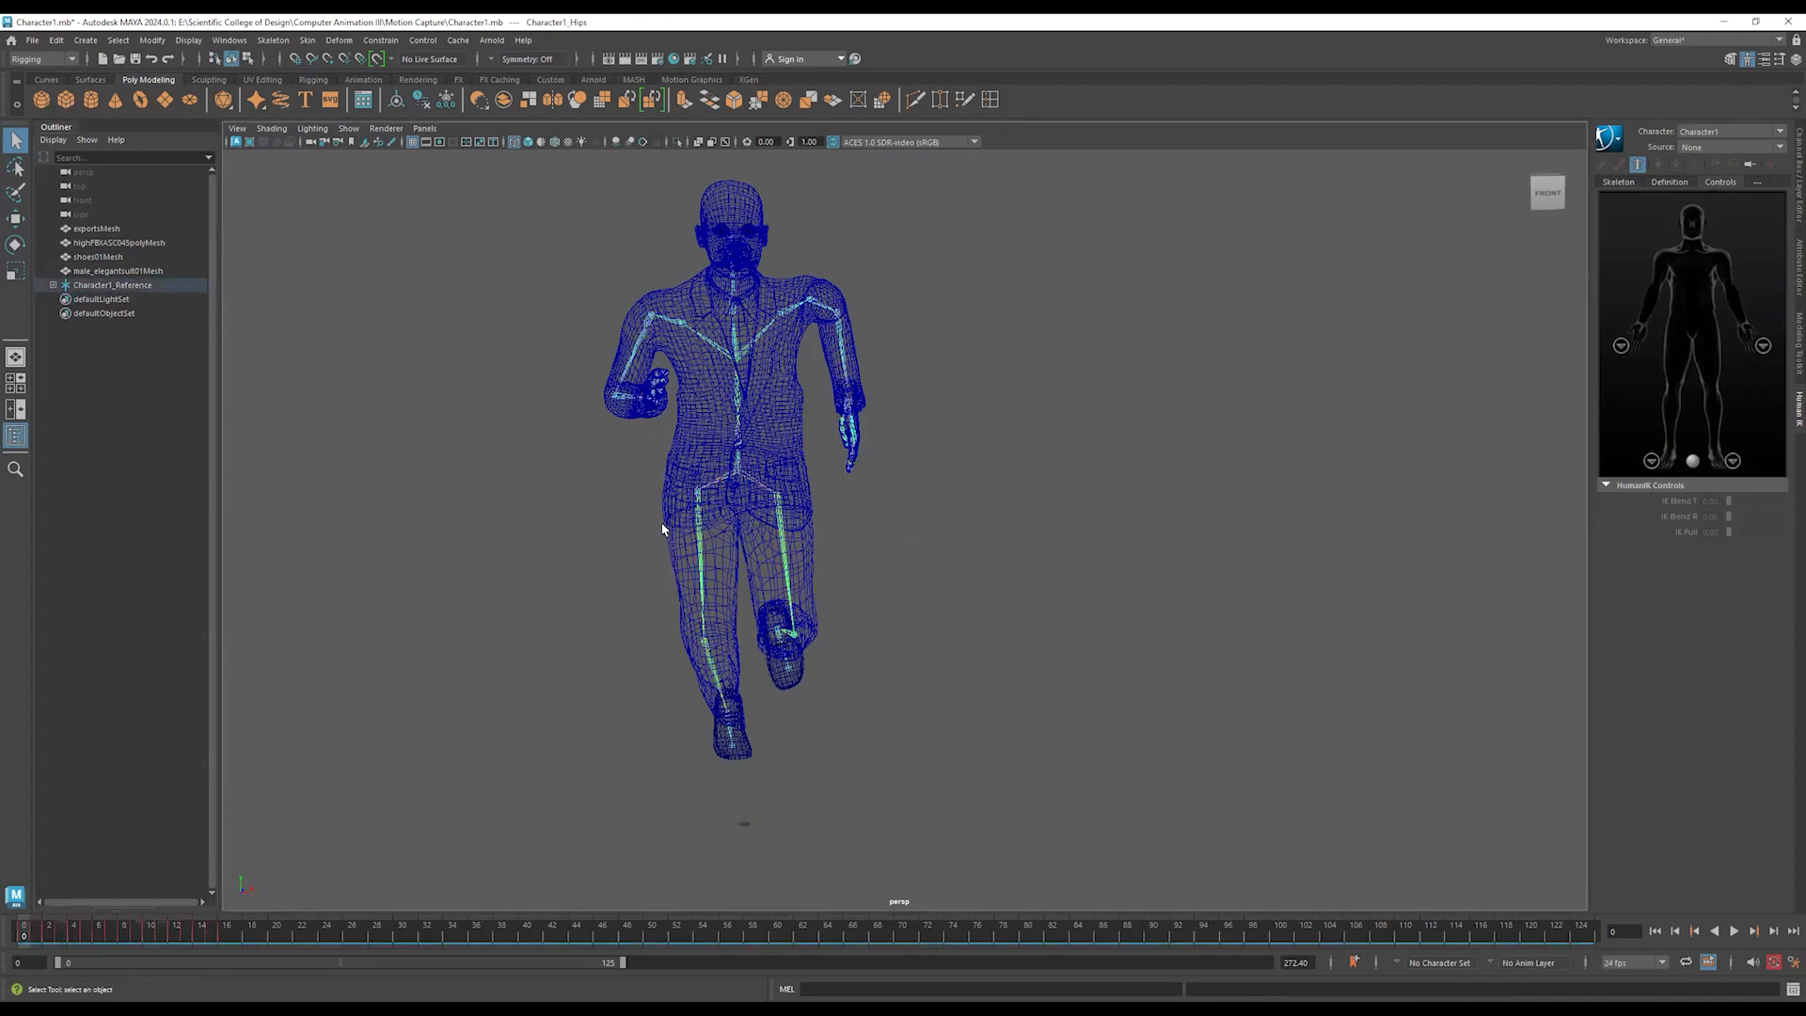
- Play back the baked run on the character and return to frame 0
key(alt+v)
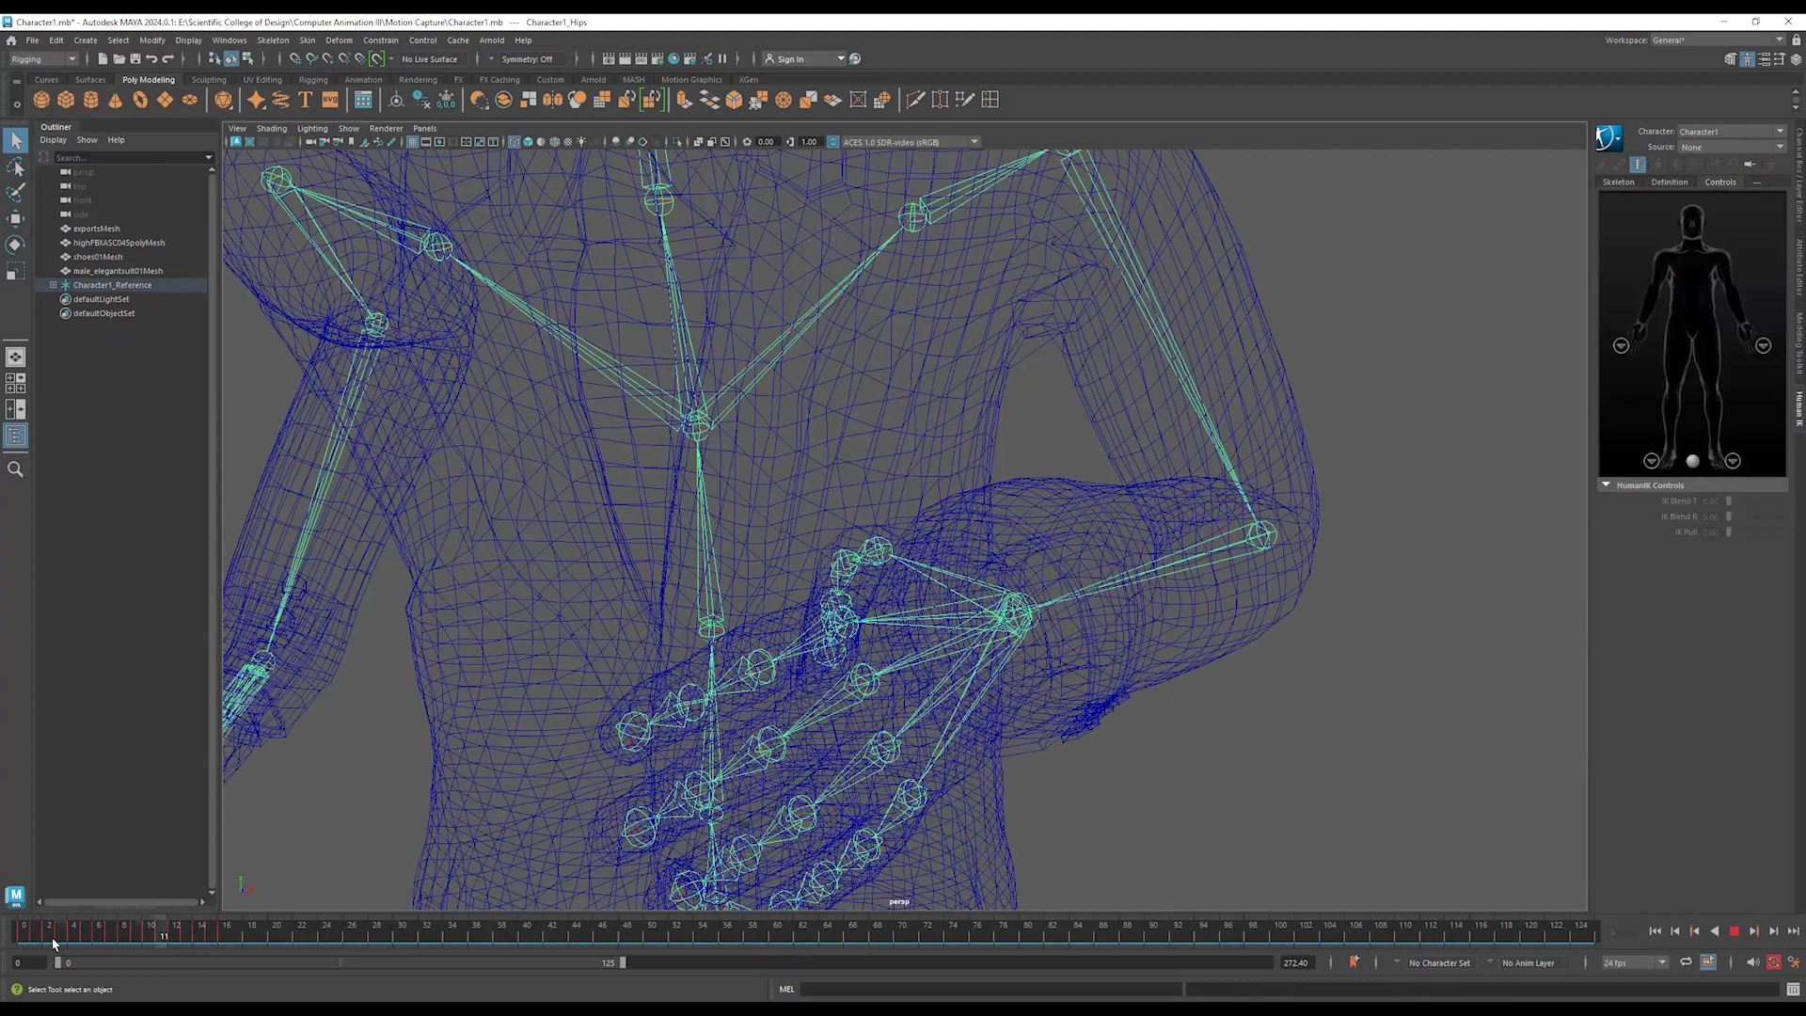
click(30, 939)
click(24, 938)
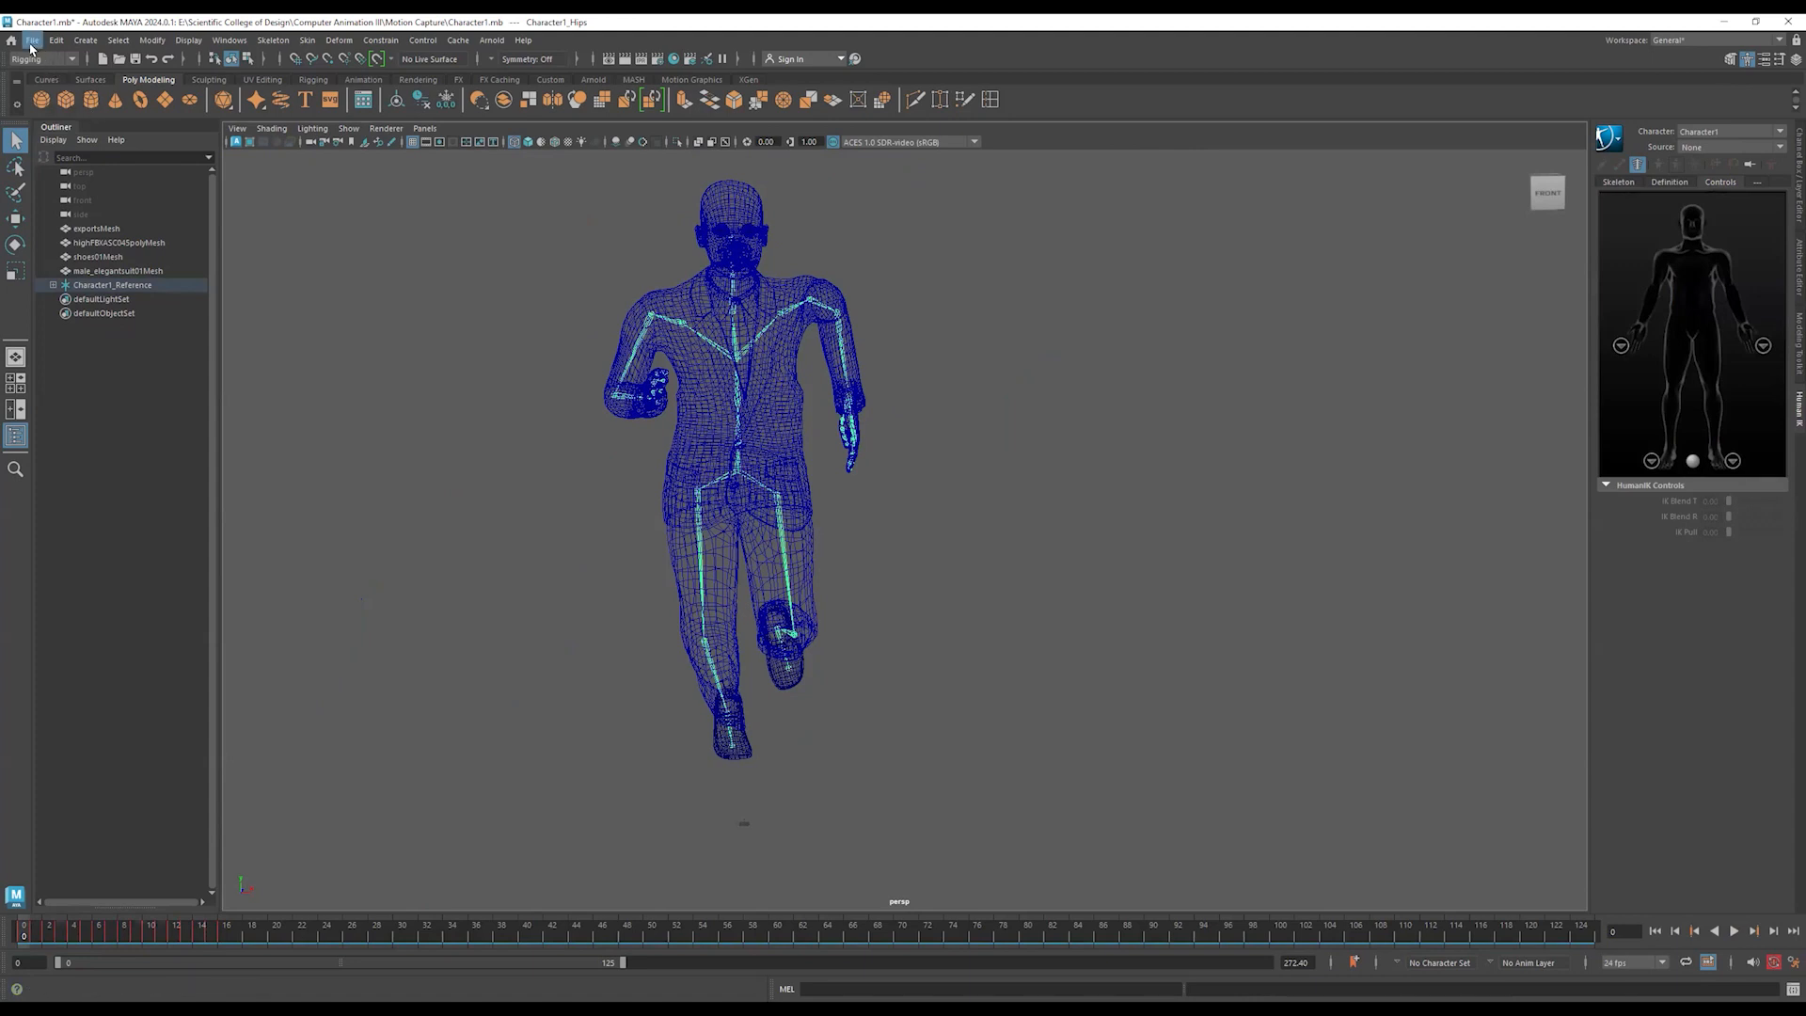
- Save the scene as Character1Run.ma in the Motion Capture folder
click(32, 41)
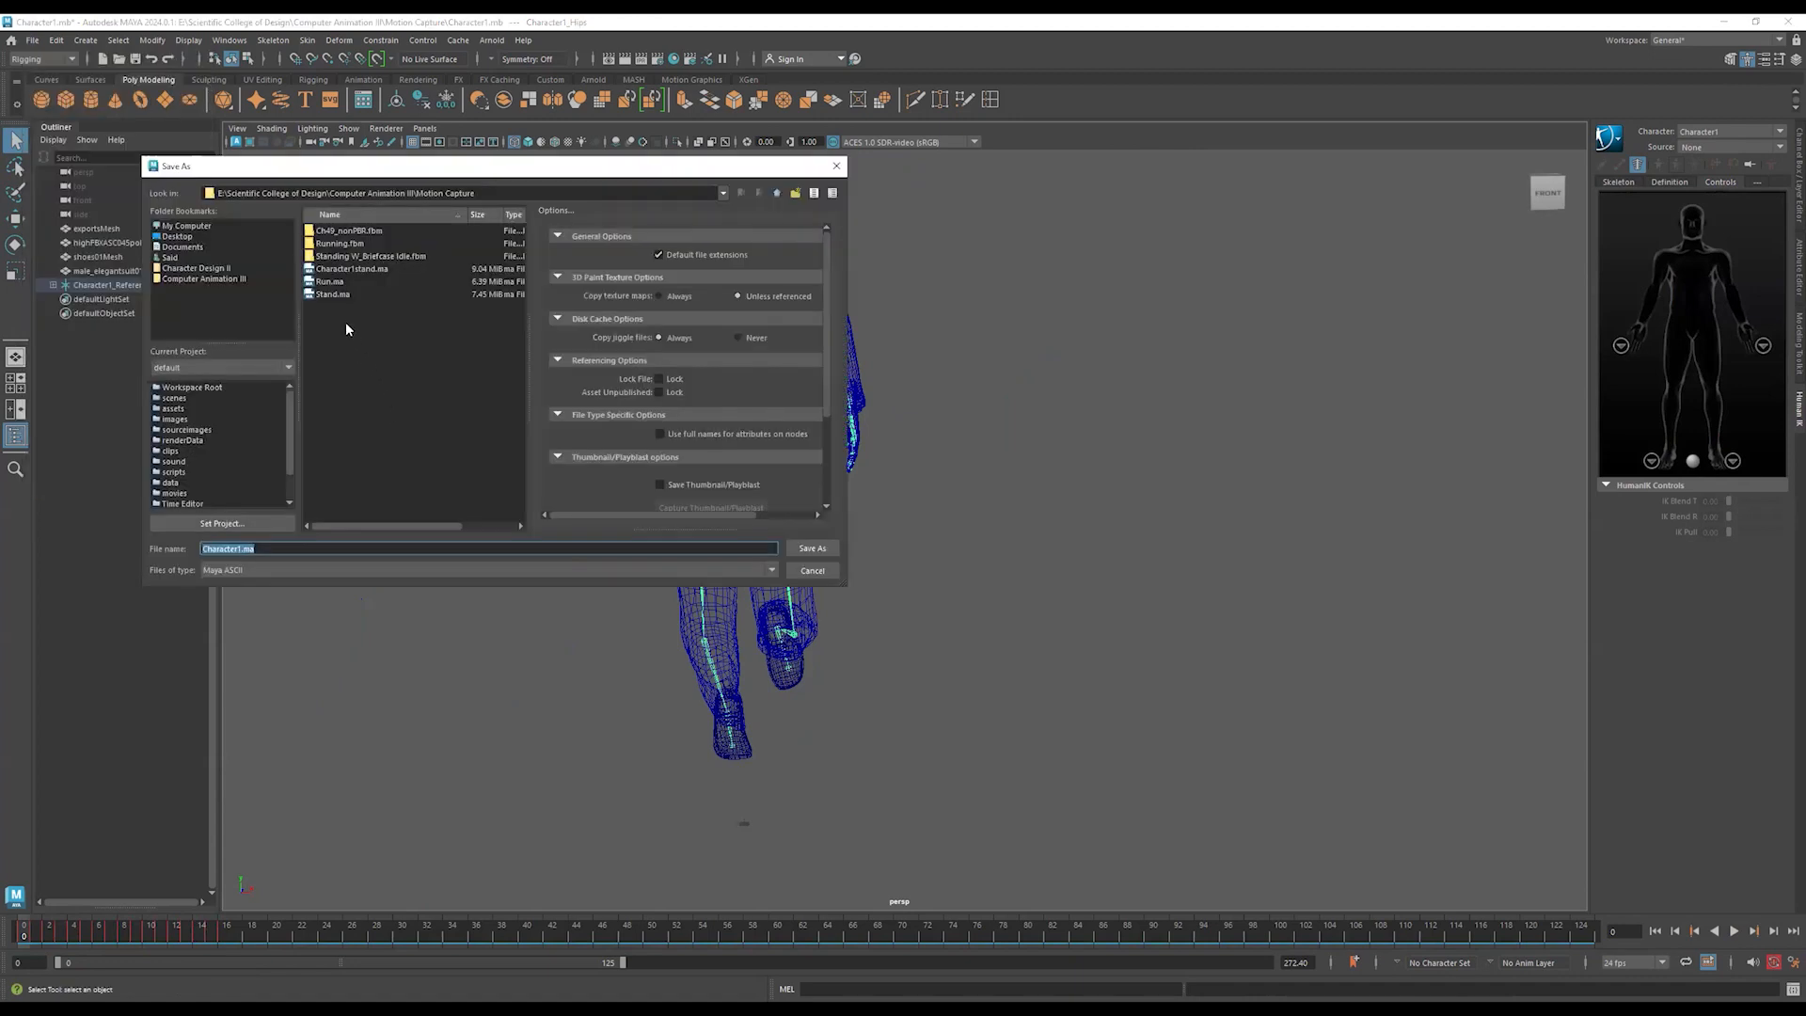
click(242, 549)
click(809, 548)
- Open Character1stand.ma, select Character1_Hips and play back the standing animation before returning to the start
click(32, 41)
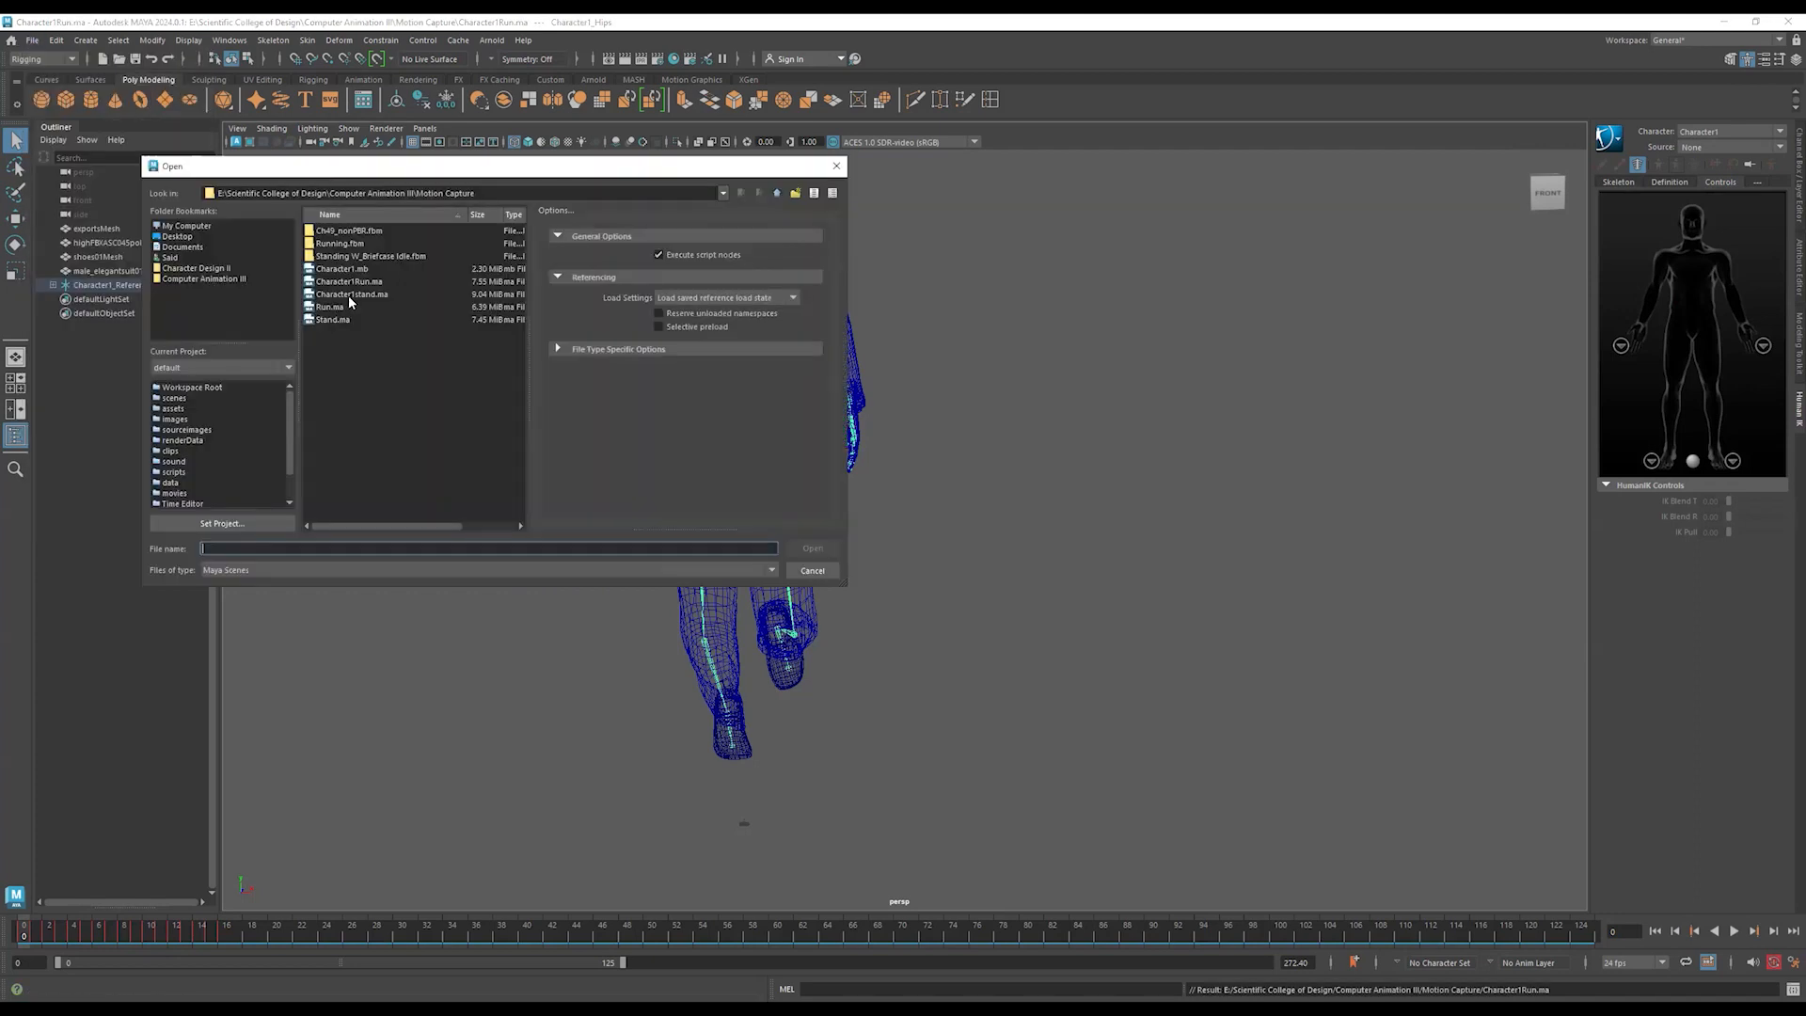
click(349, 296)
double_click(350, 295)
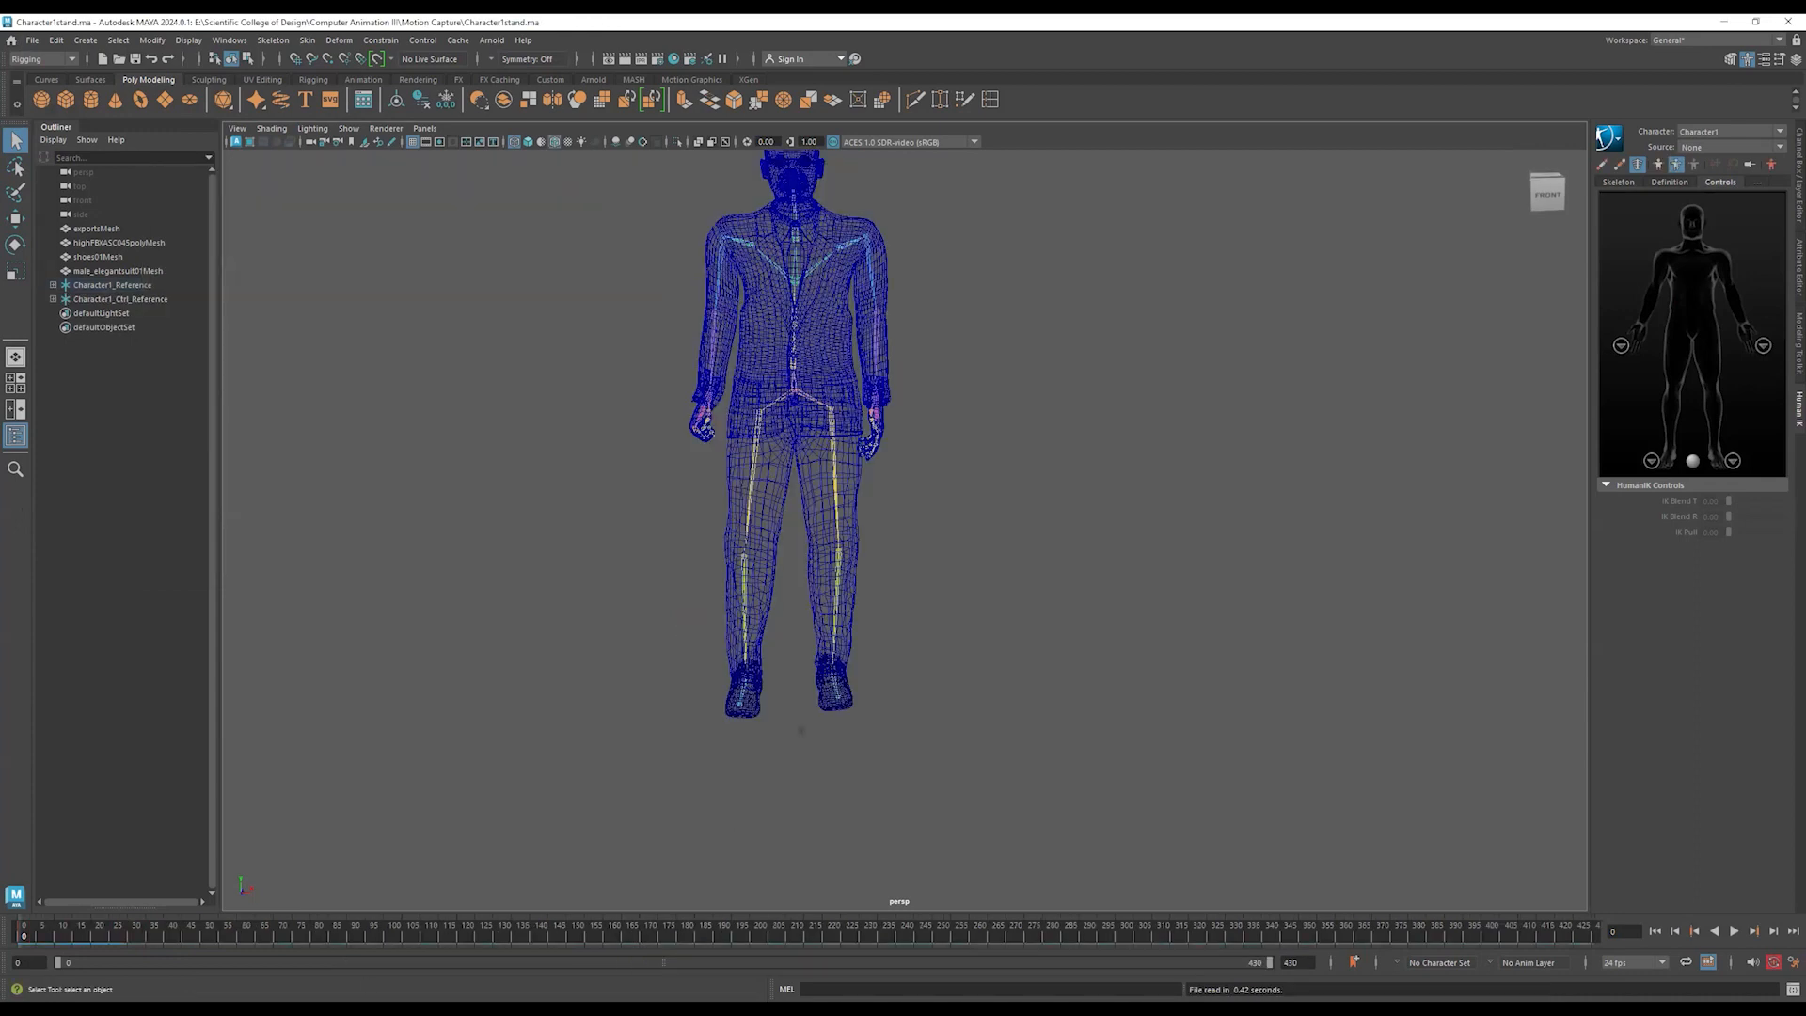
click(824, 395)
key(alt+v)
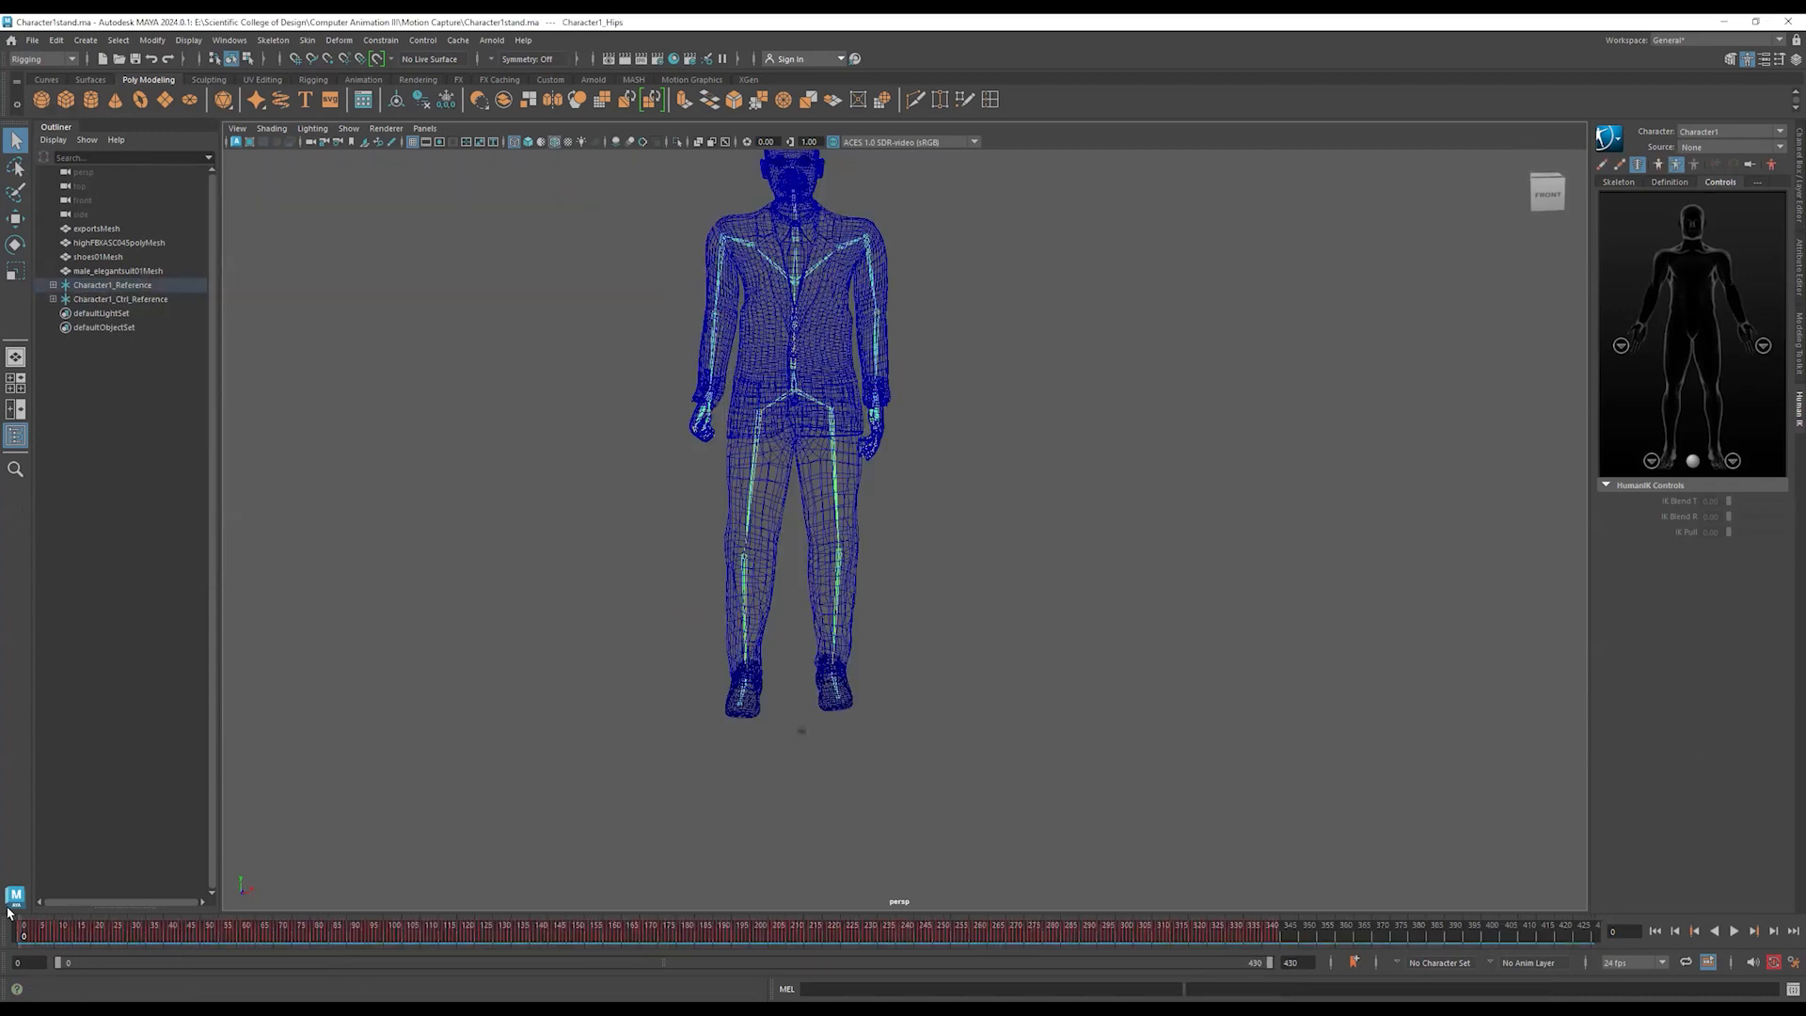
drag(224, 944, 4, 945)
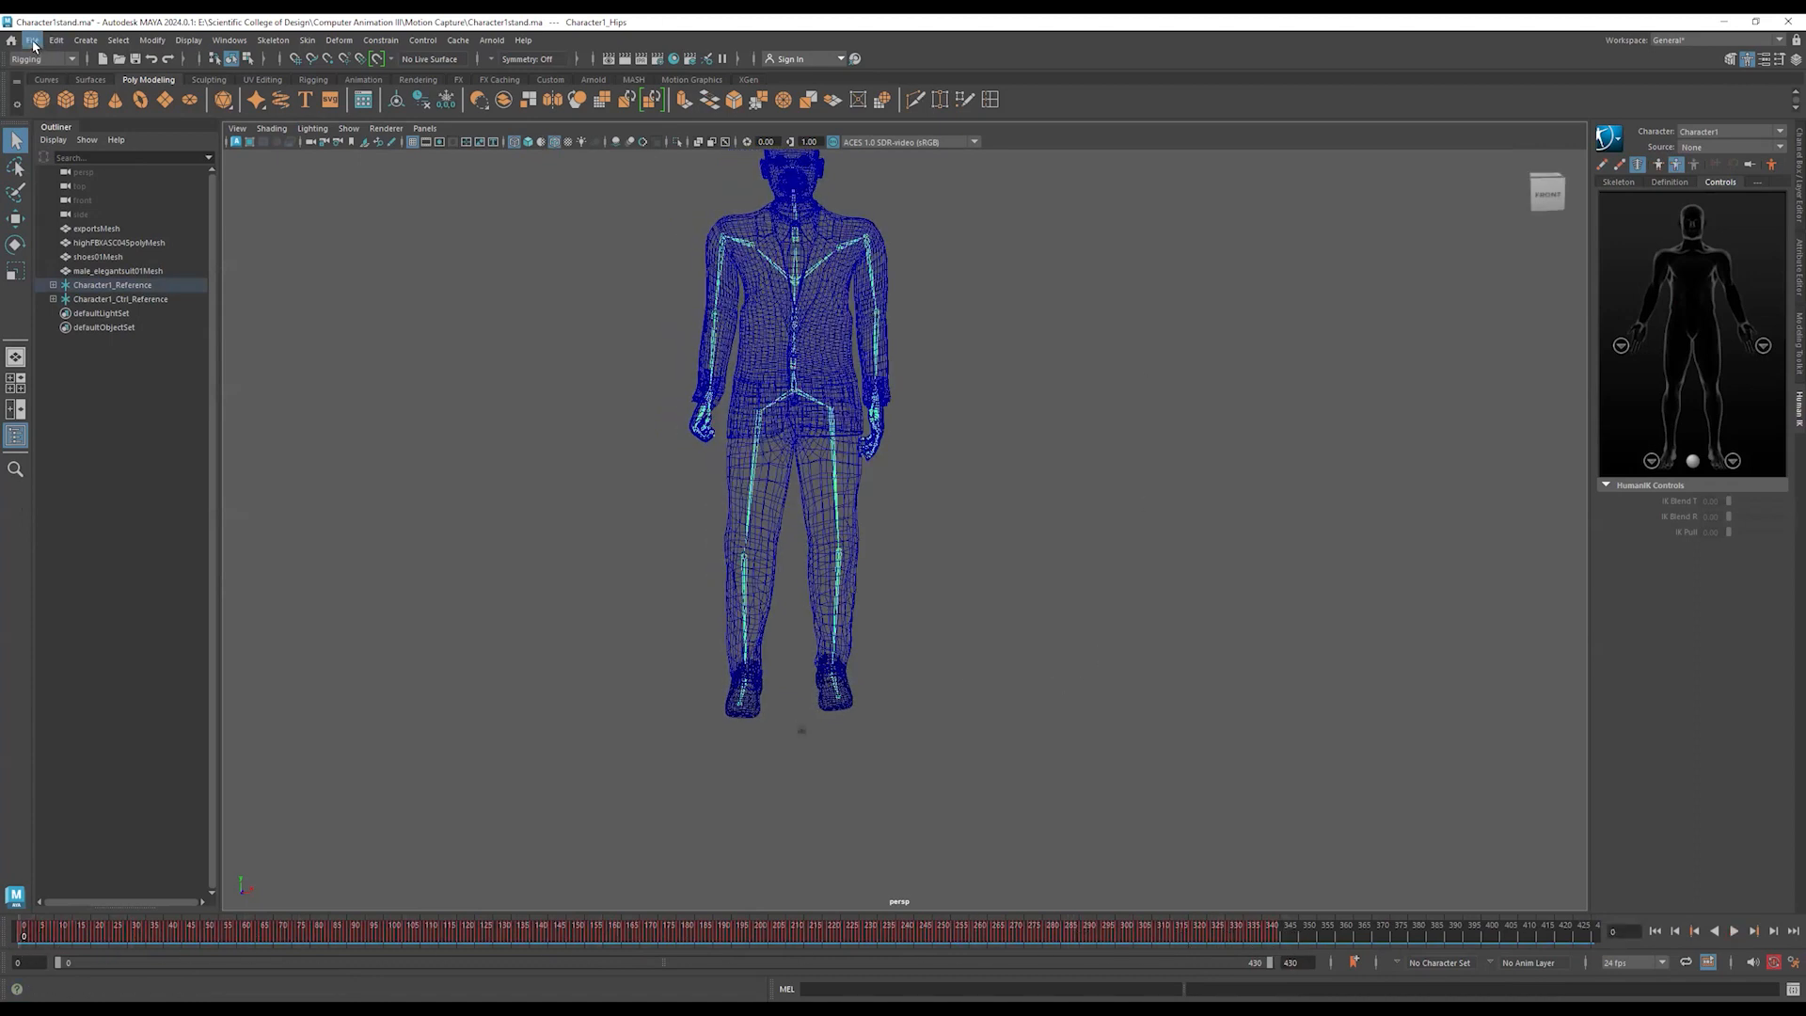
- Import Character1Run.ma into the standing scene and scrub the first frames to see both characters move
click(33, 41)
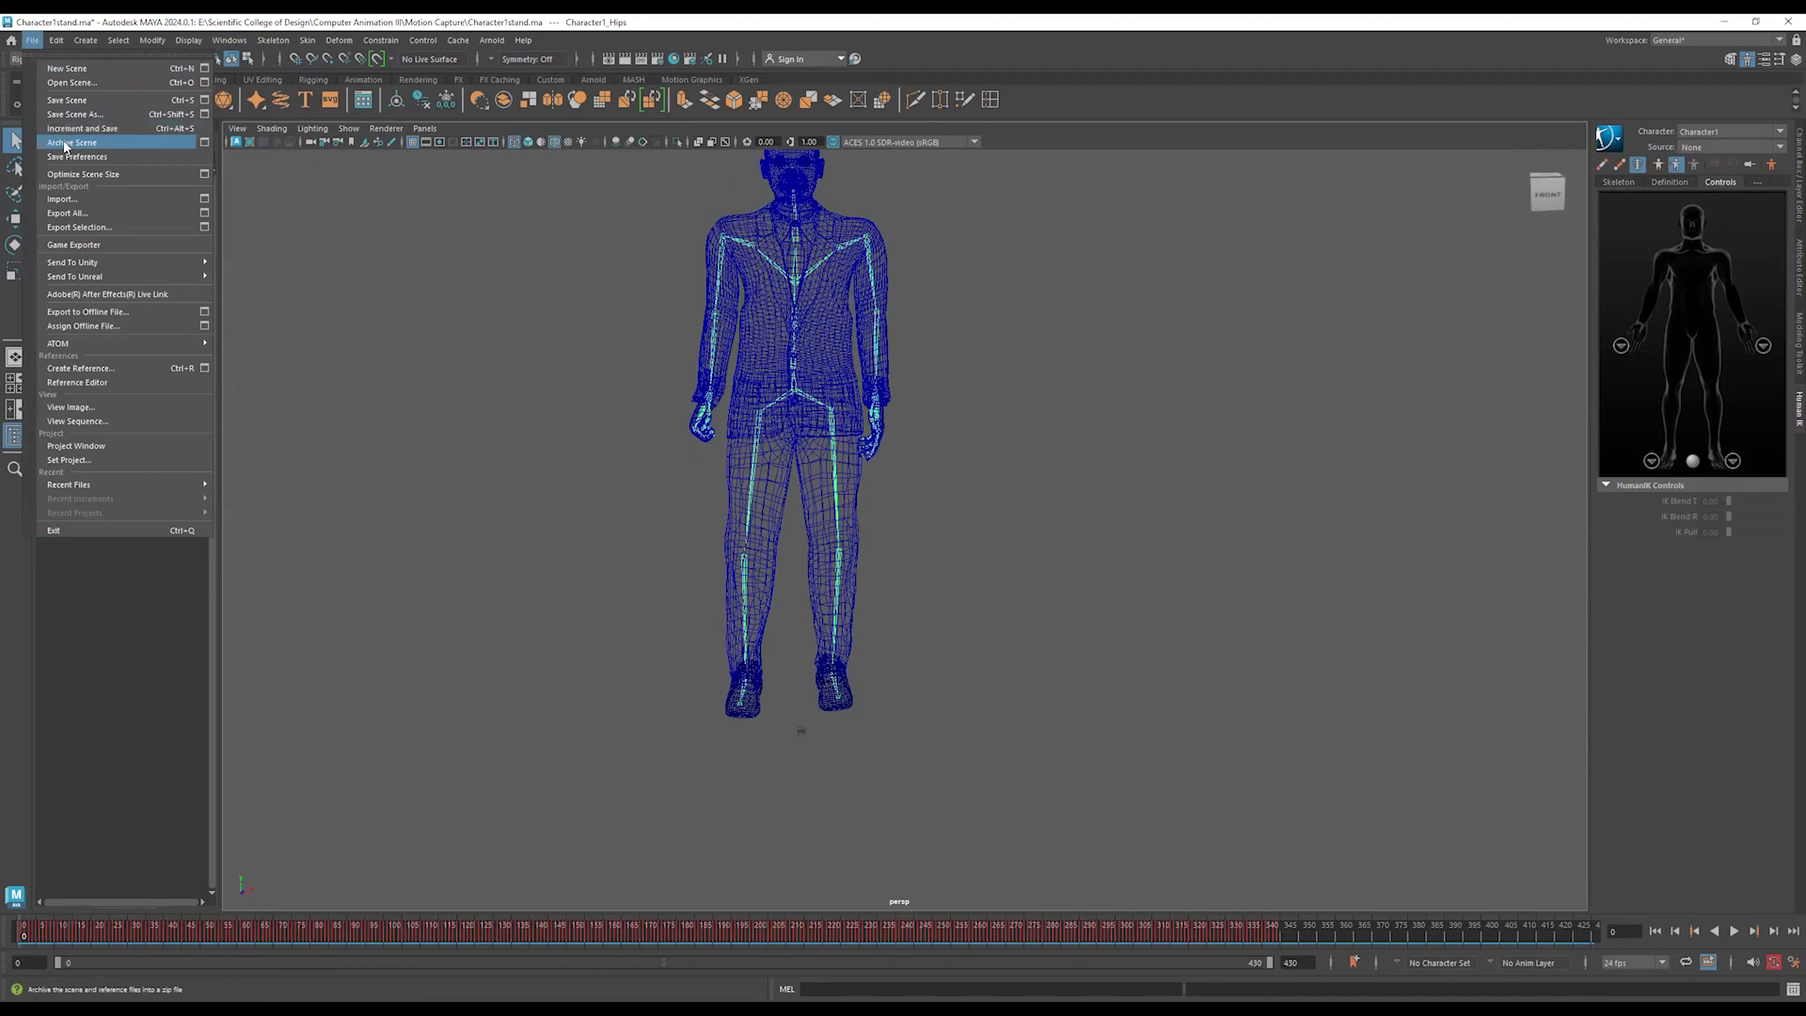
click(89, 201)
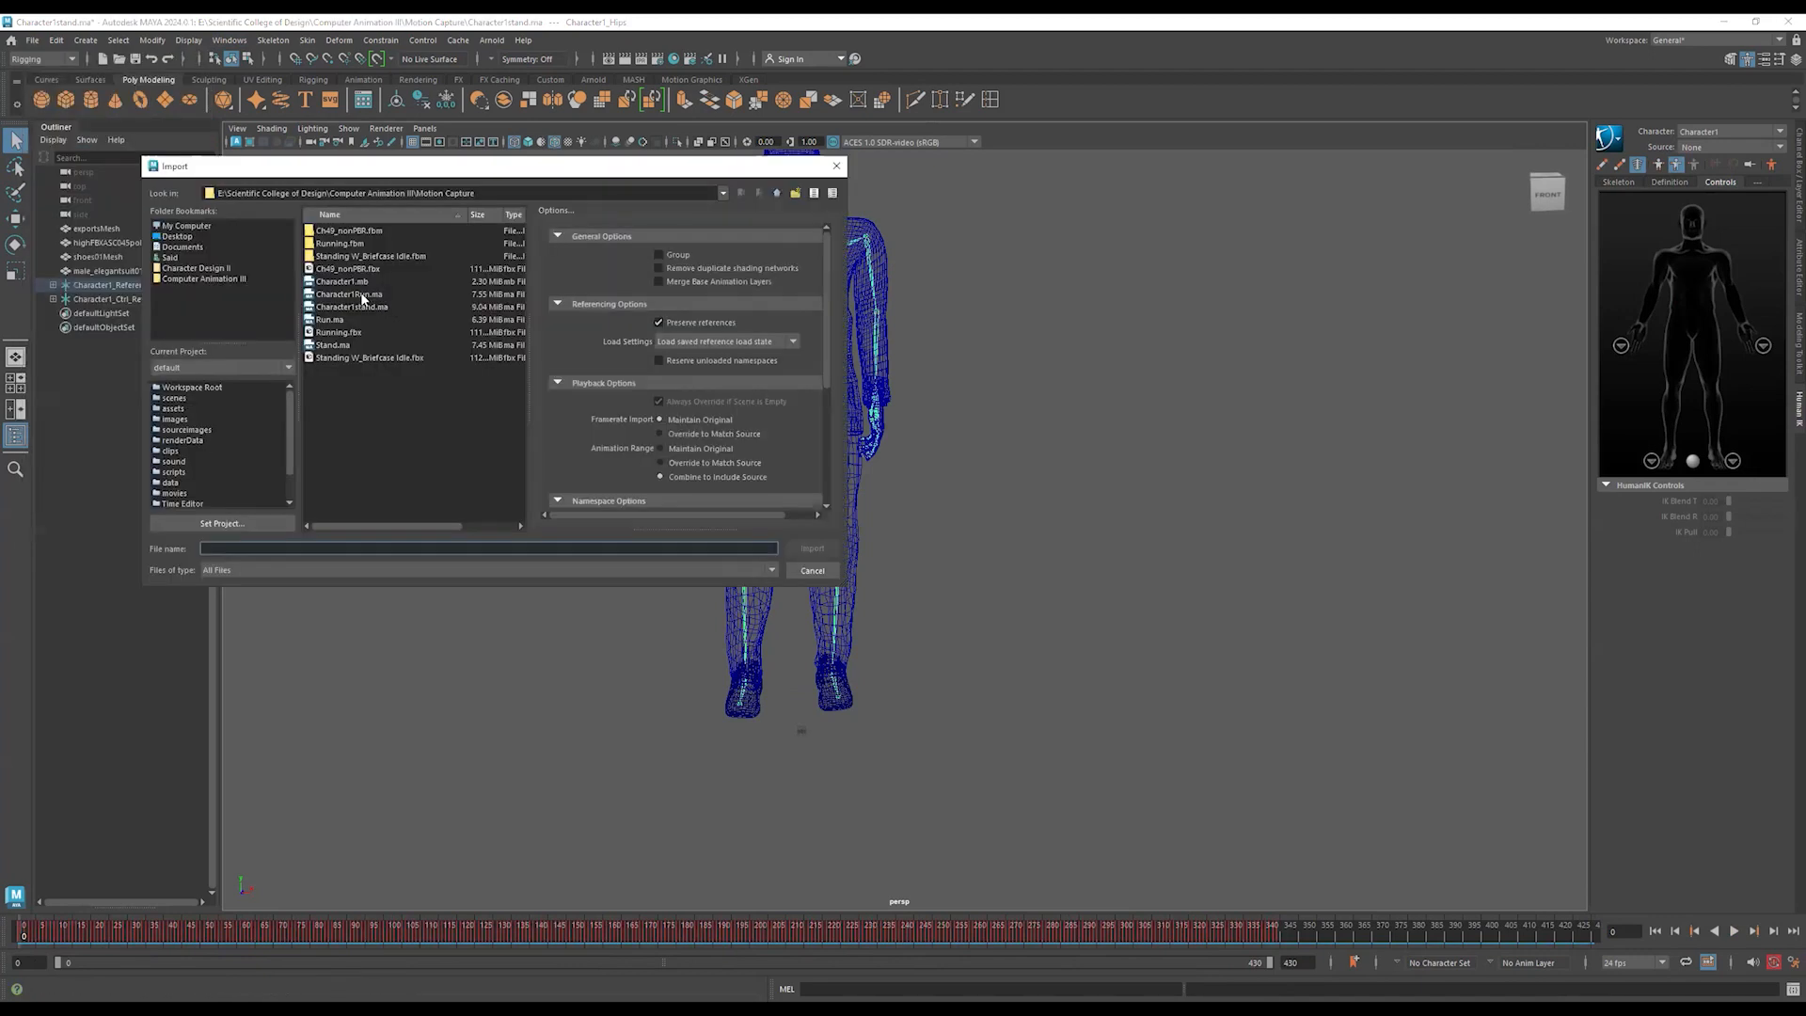
click(363, 295)
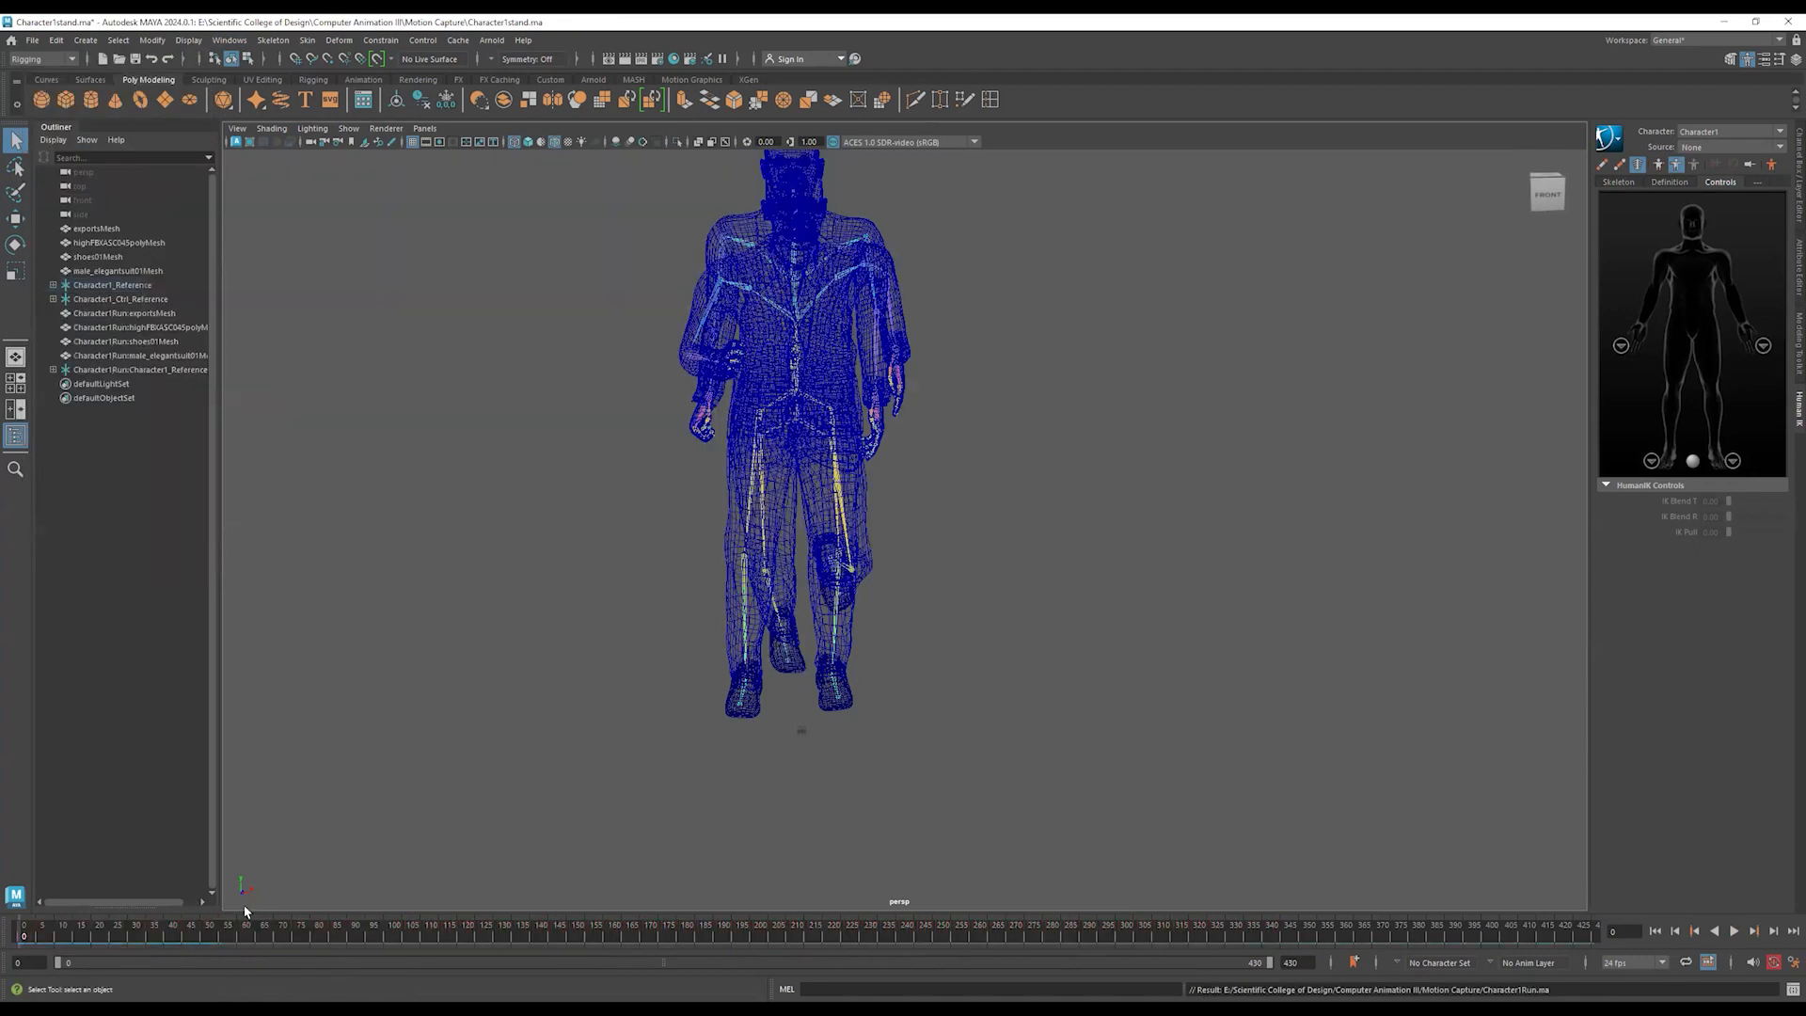
mouse_move(40, 935)
mouse_down()
mouse_move(158, 935)
mouse_move(54, 935)
mouse_up()
- Copy all run keys from the complete joint hierarchy under the Character1Run character's hips
click(891, 751)
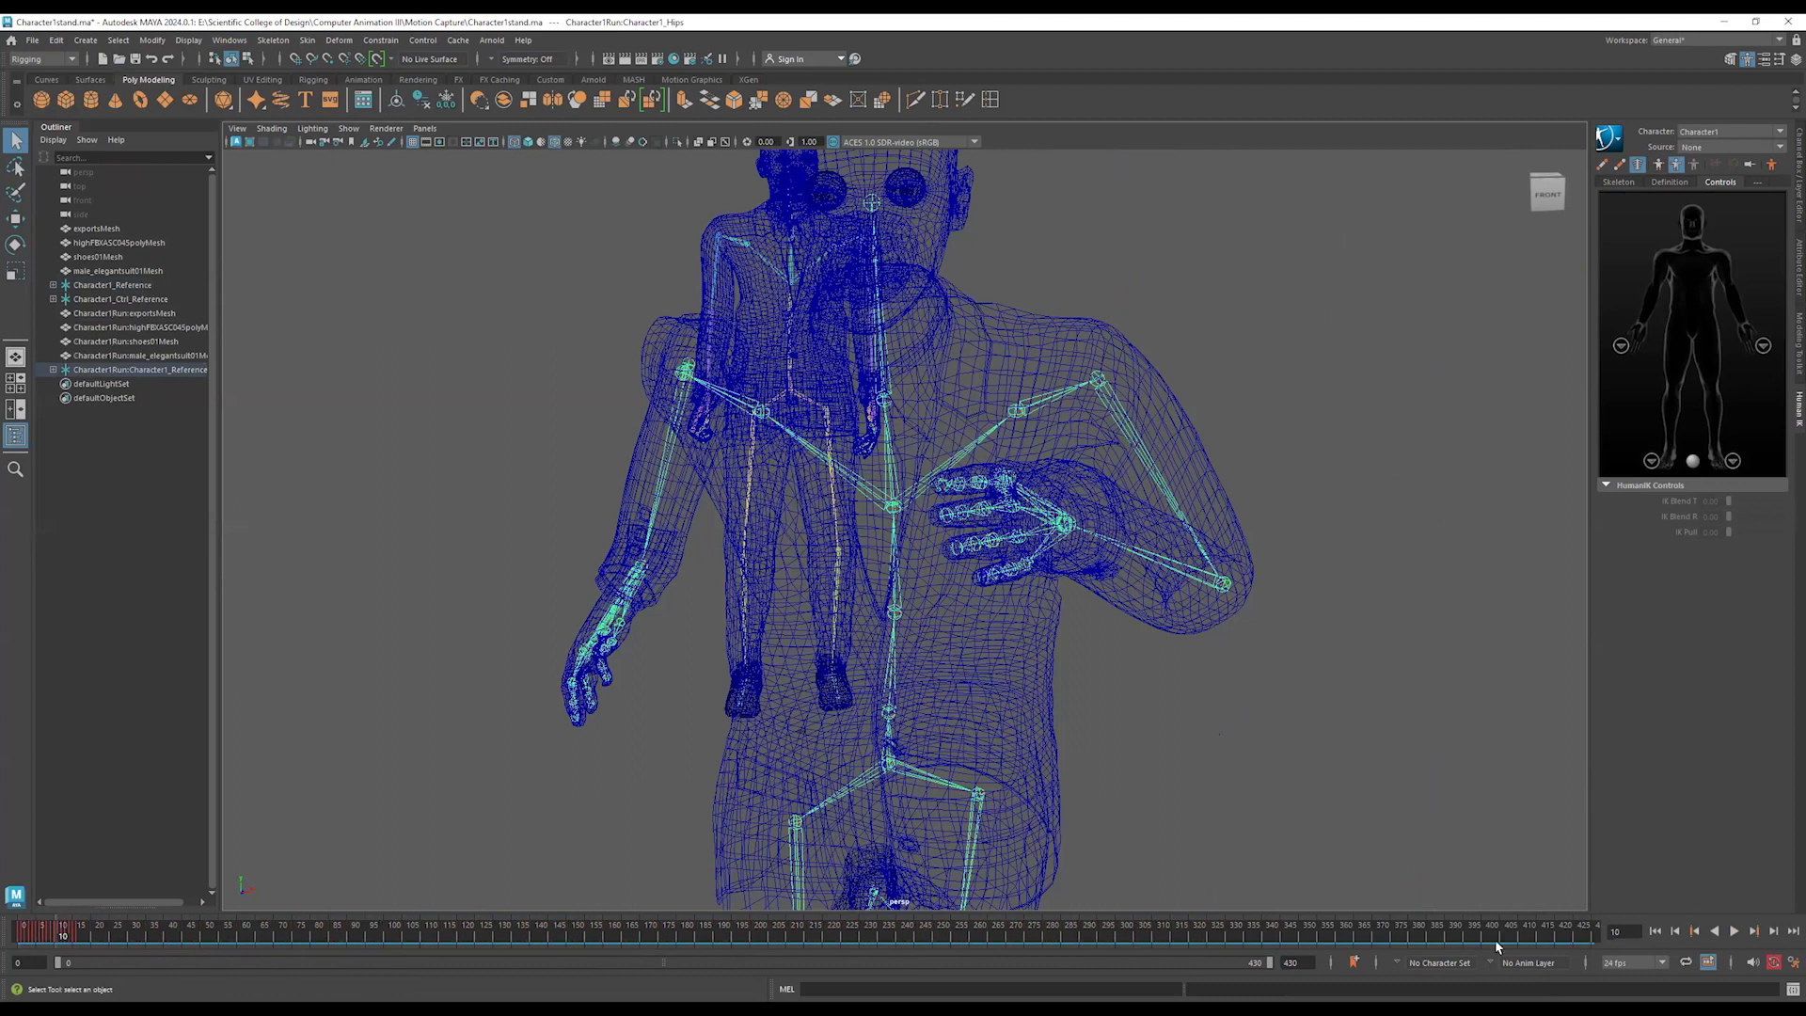
drag(57, 936, 13, 934)
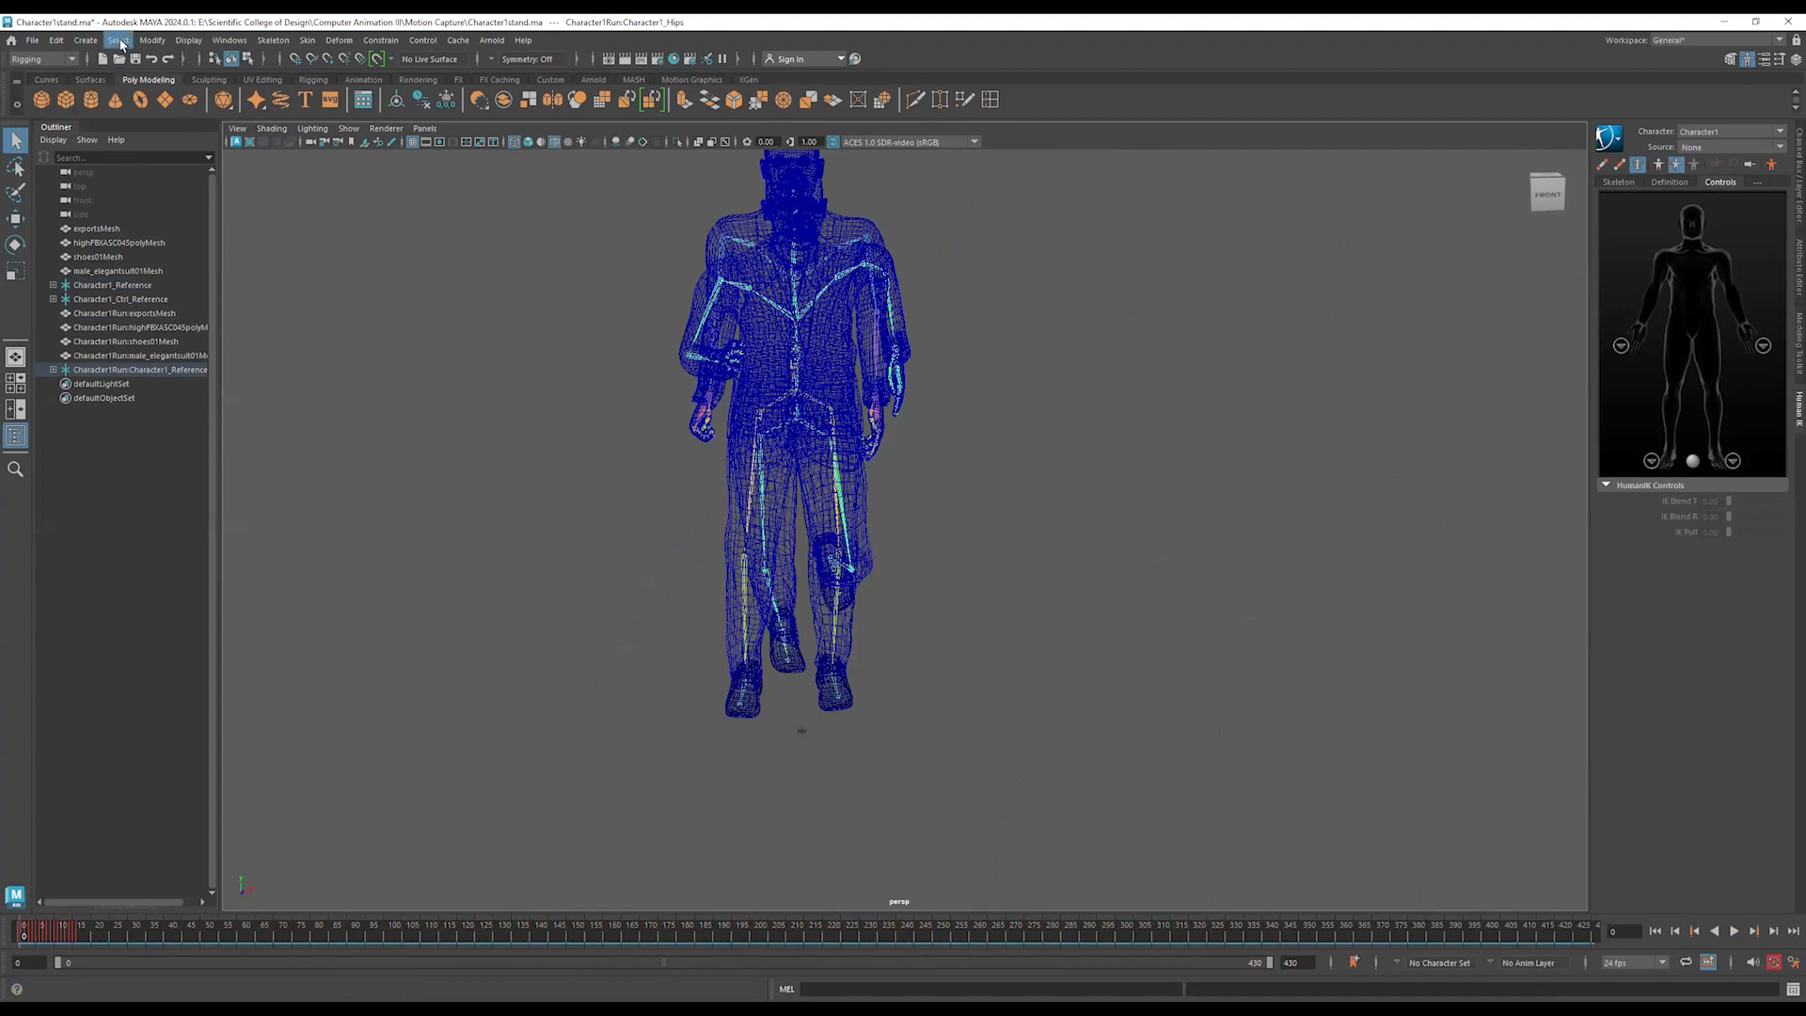
click(120, 41)
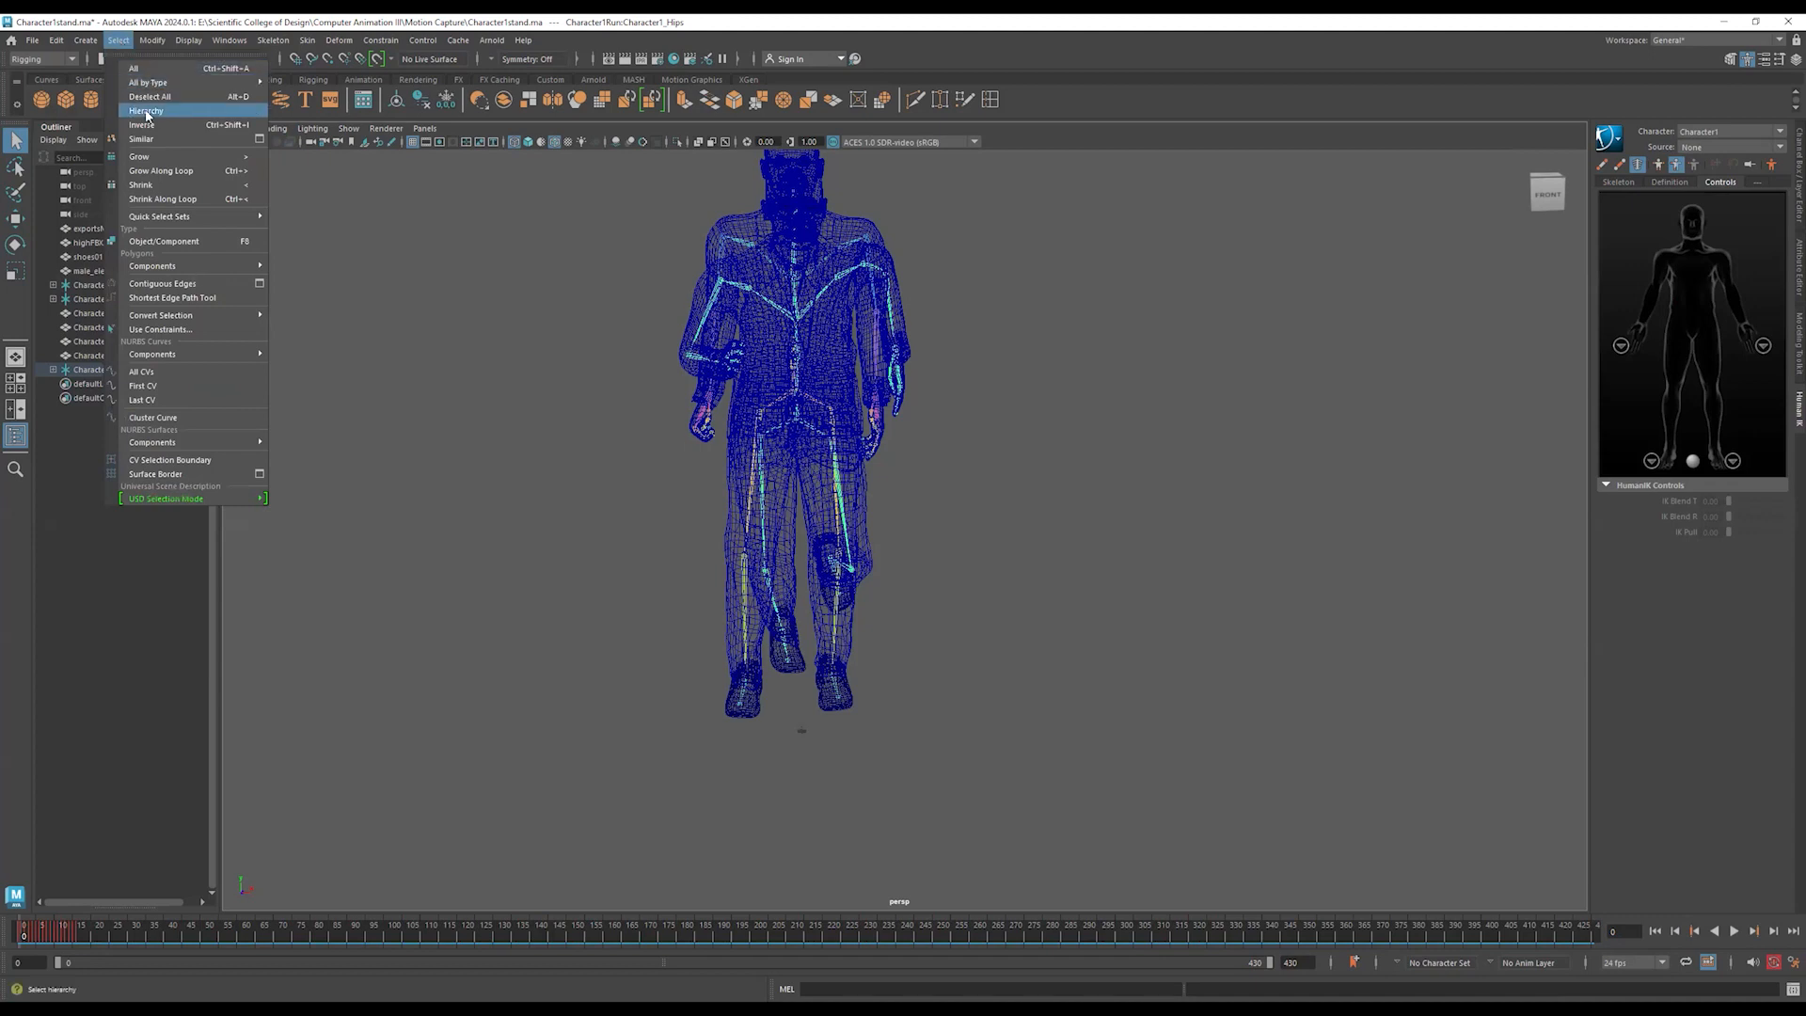
click(146, 112)
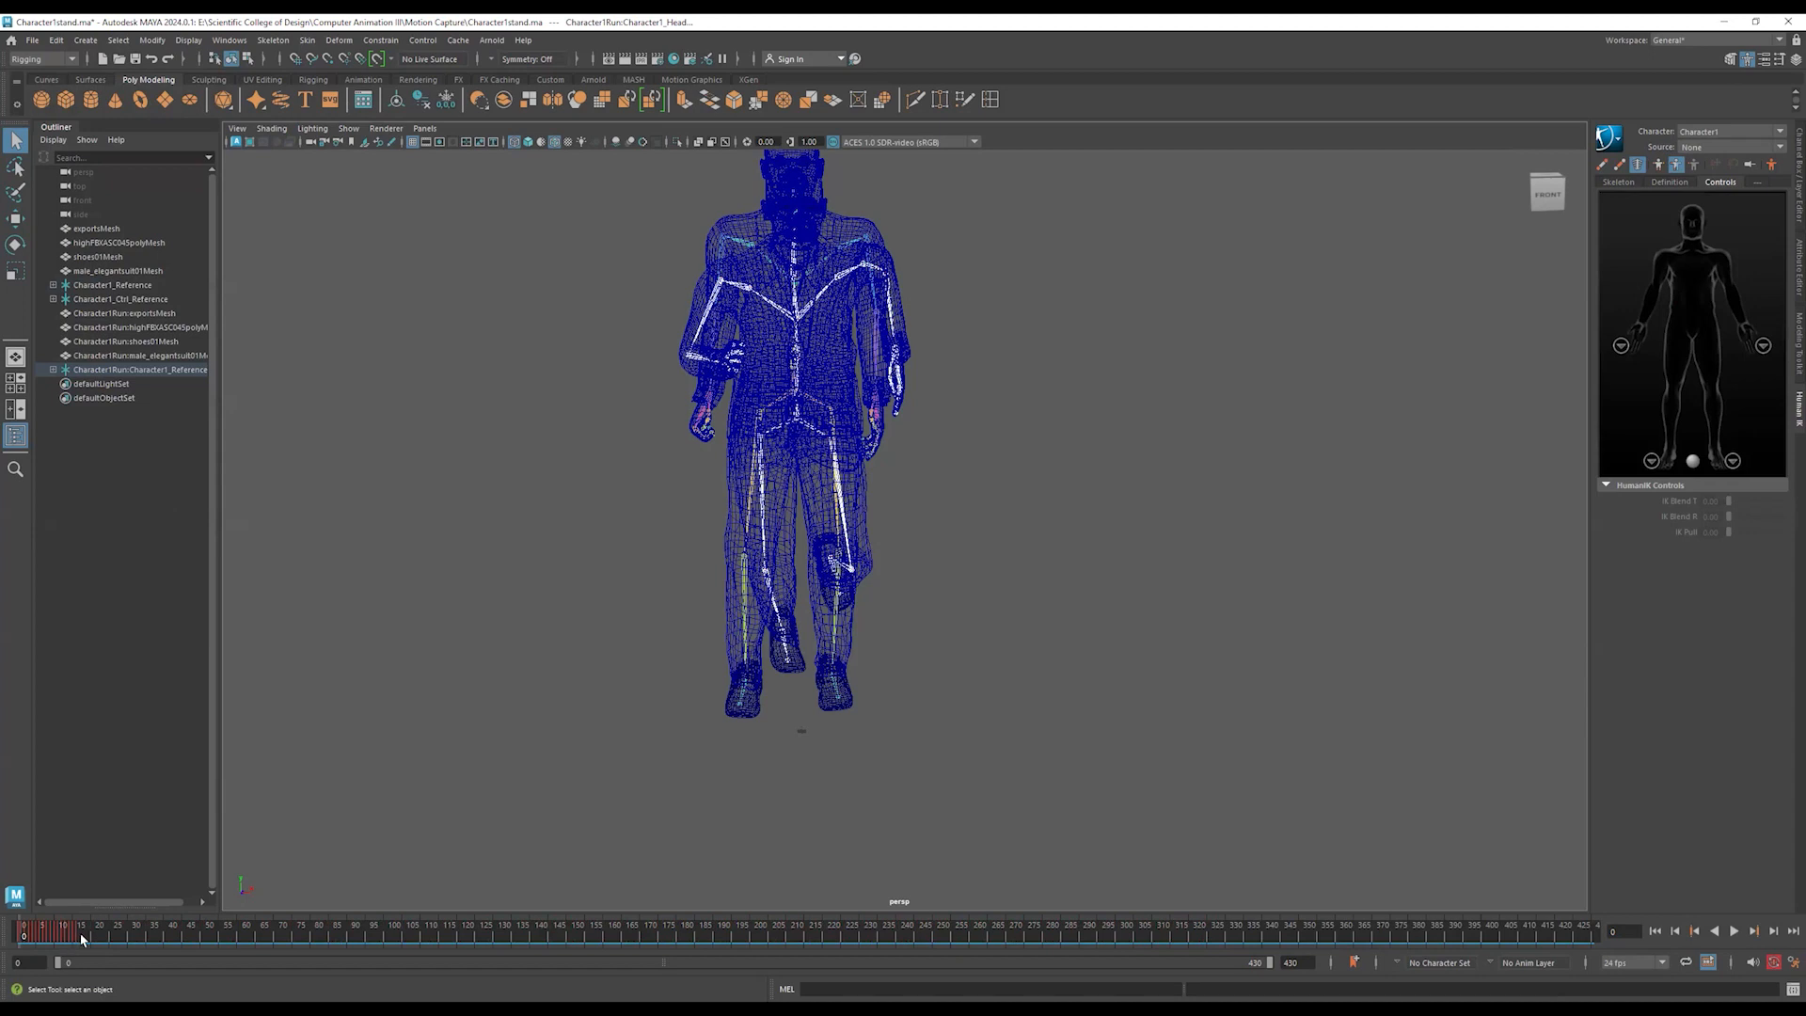
shift+drag(82, 938, 8, 933)
right_click(32, 933)
click(70, 682)
- Paste the copied run keys at frame 346 onto the full joint hierarchy of the standing character's Character1_Hips
click(503, 931)
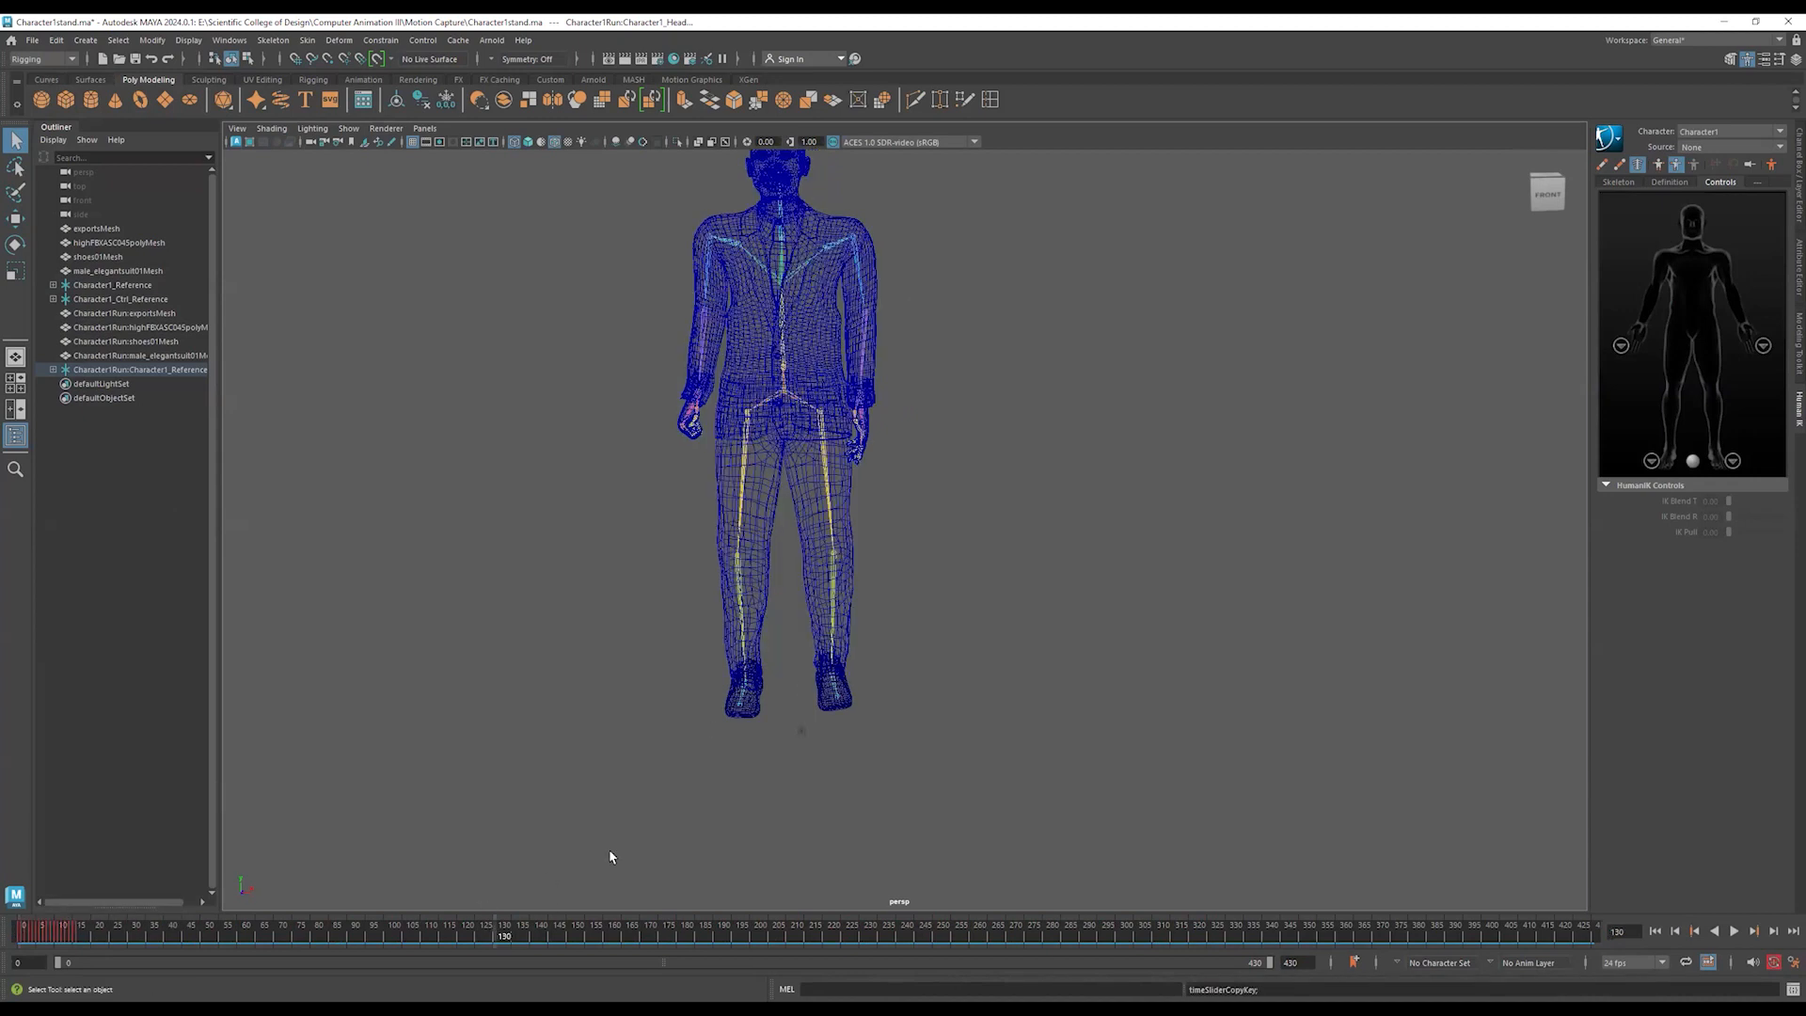
click(782, 391)
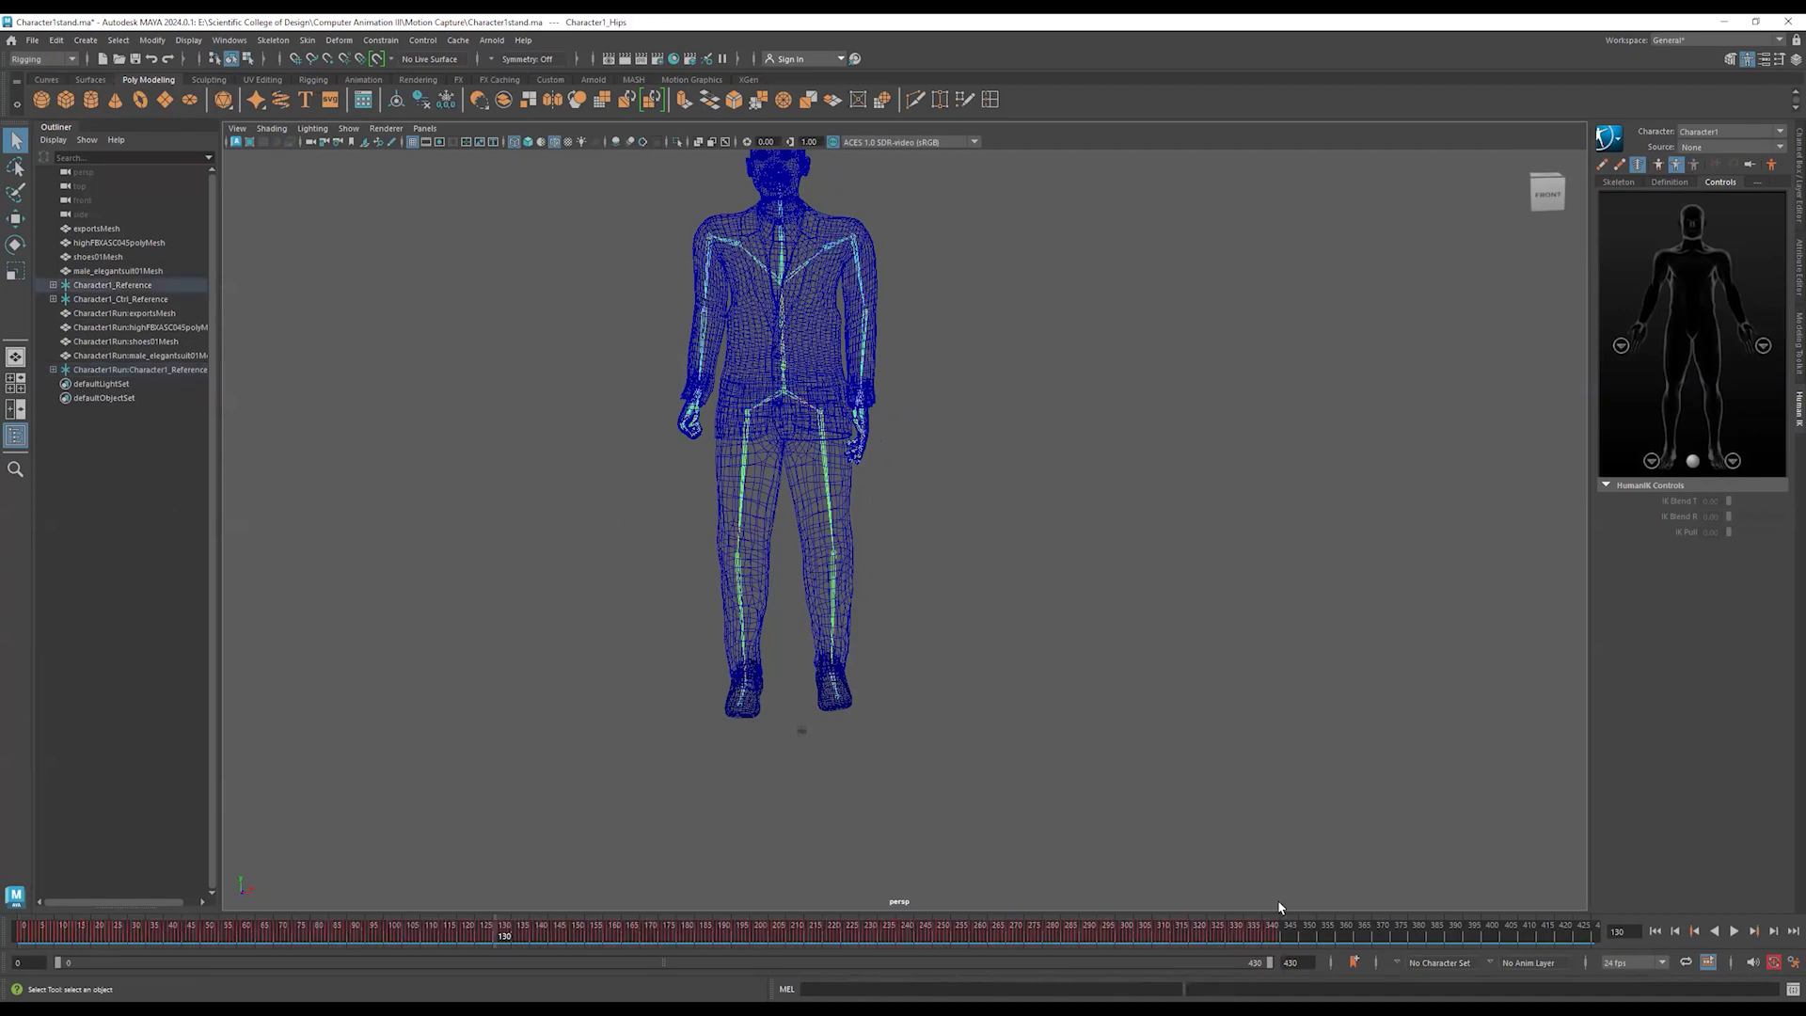
click(1284, 935)
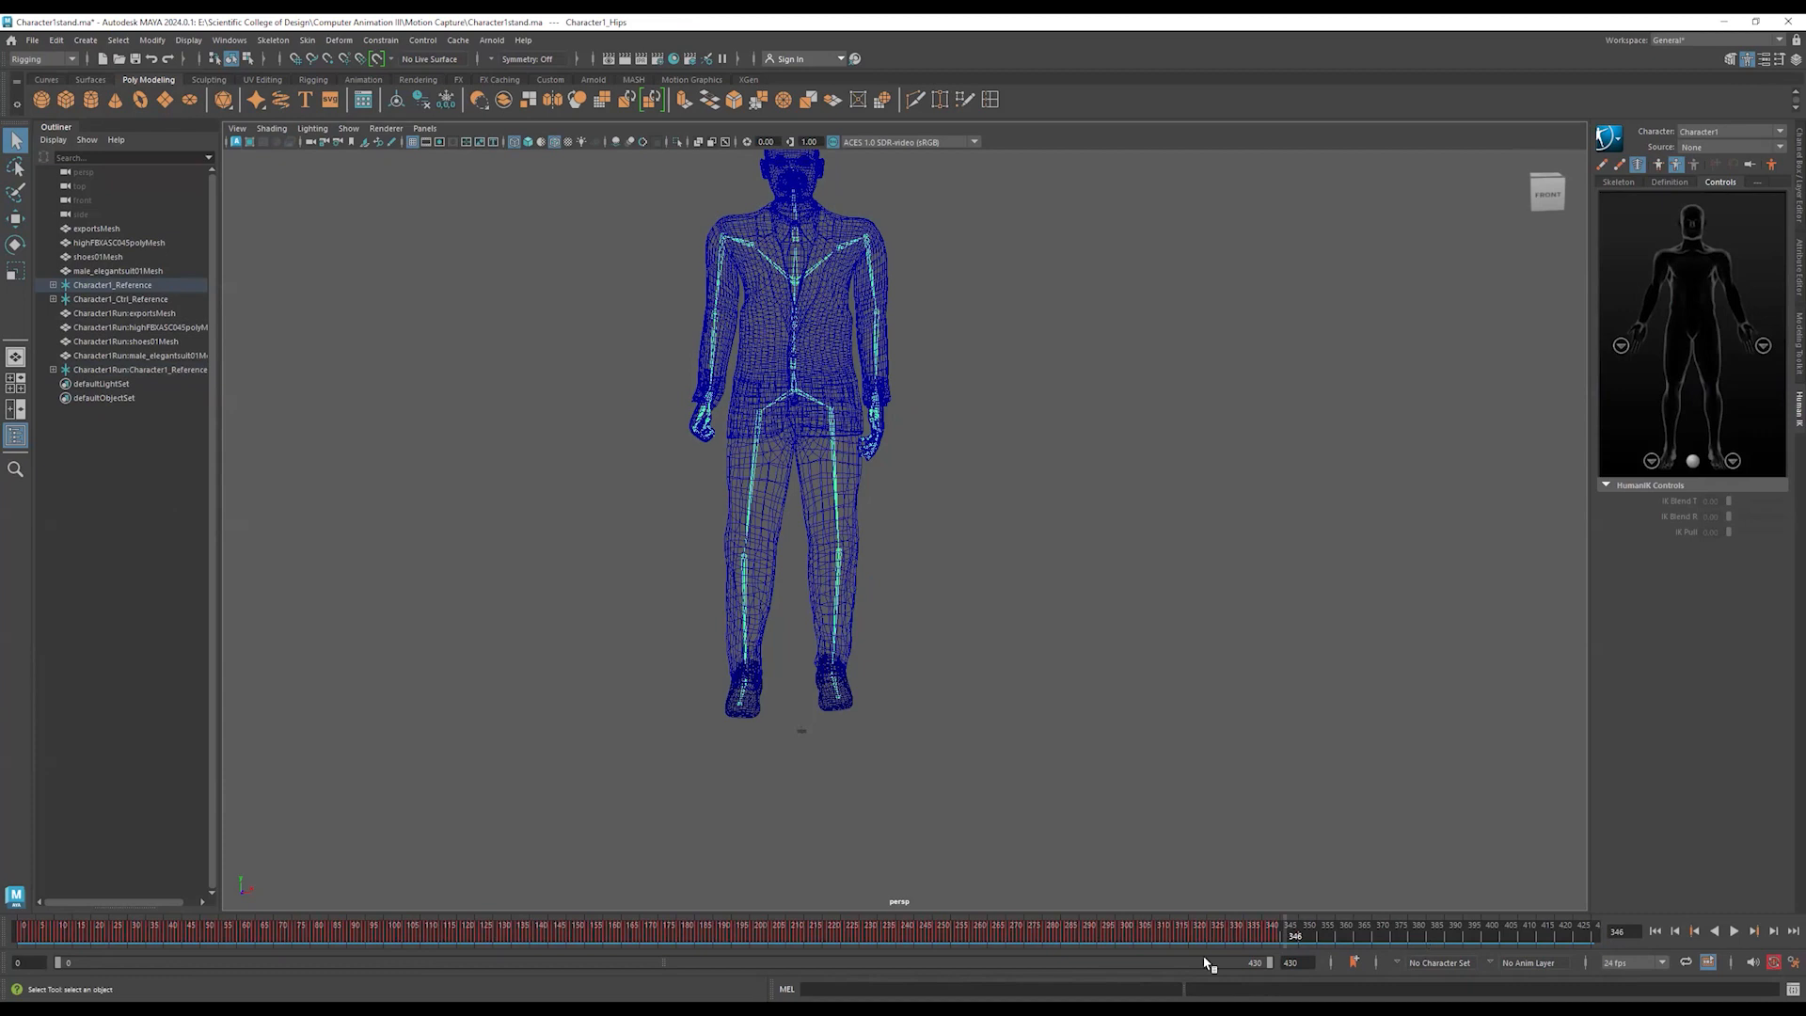
drag(52, 964, 767, 985)
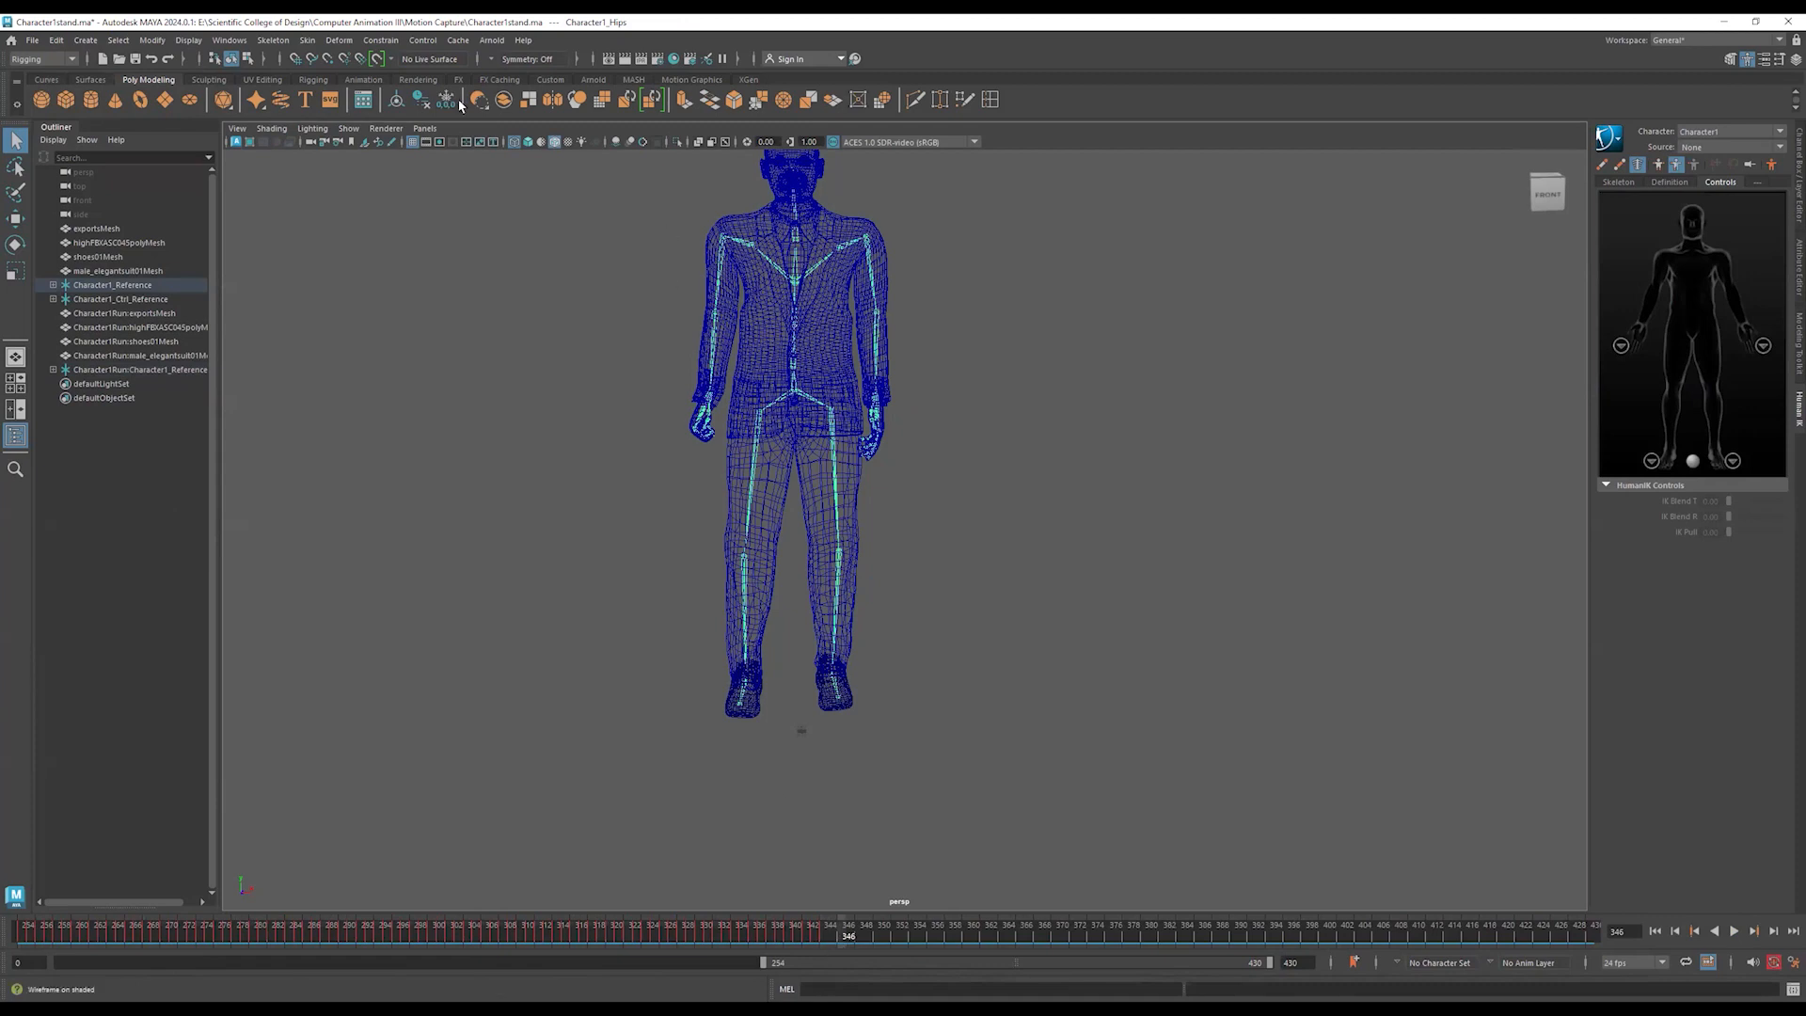
click(119, 44)
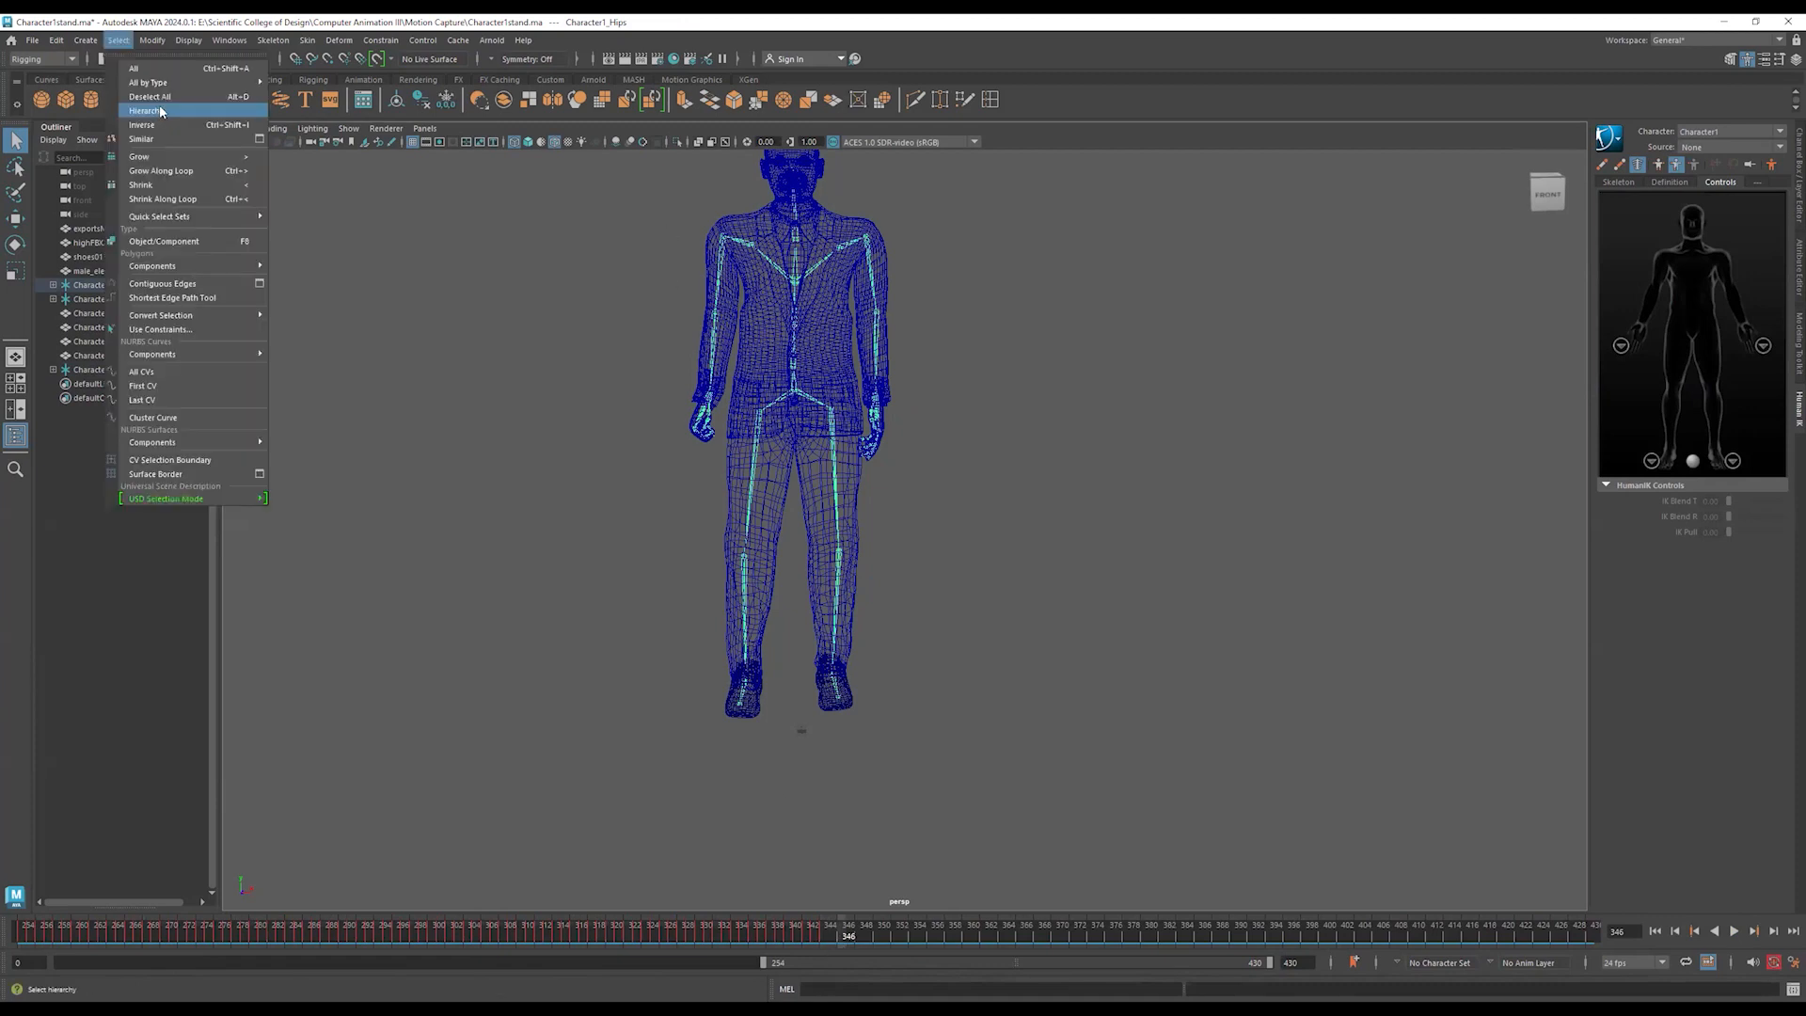
click(161, 111)
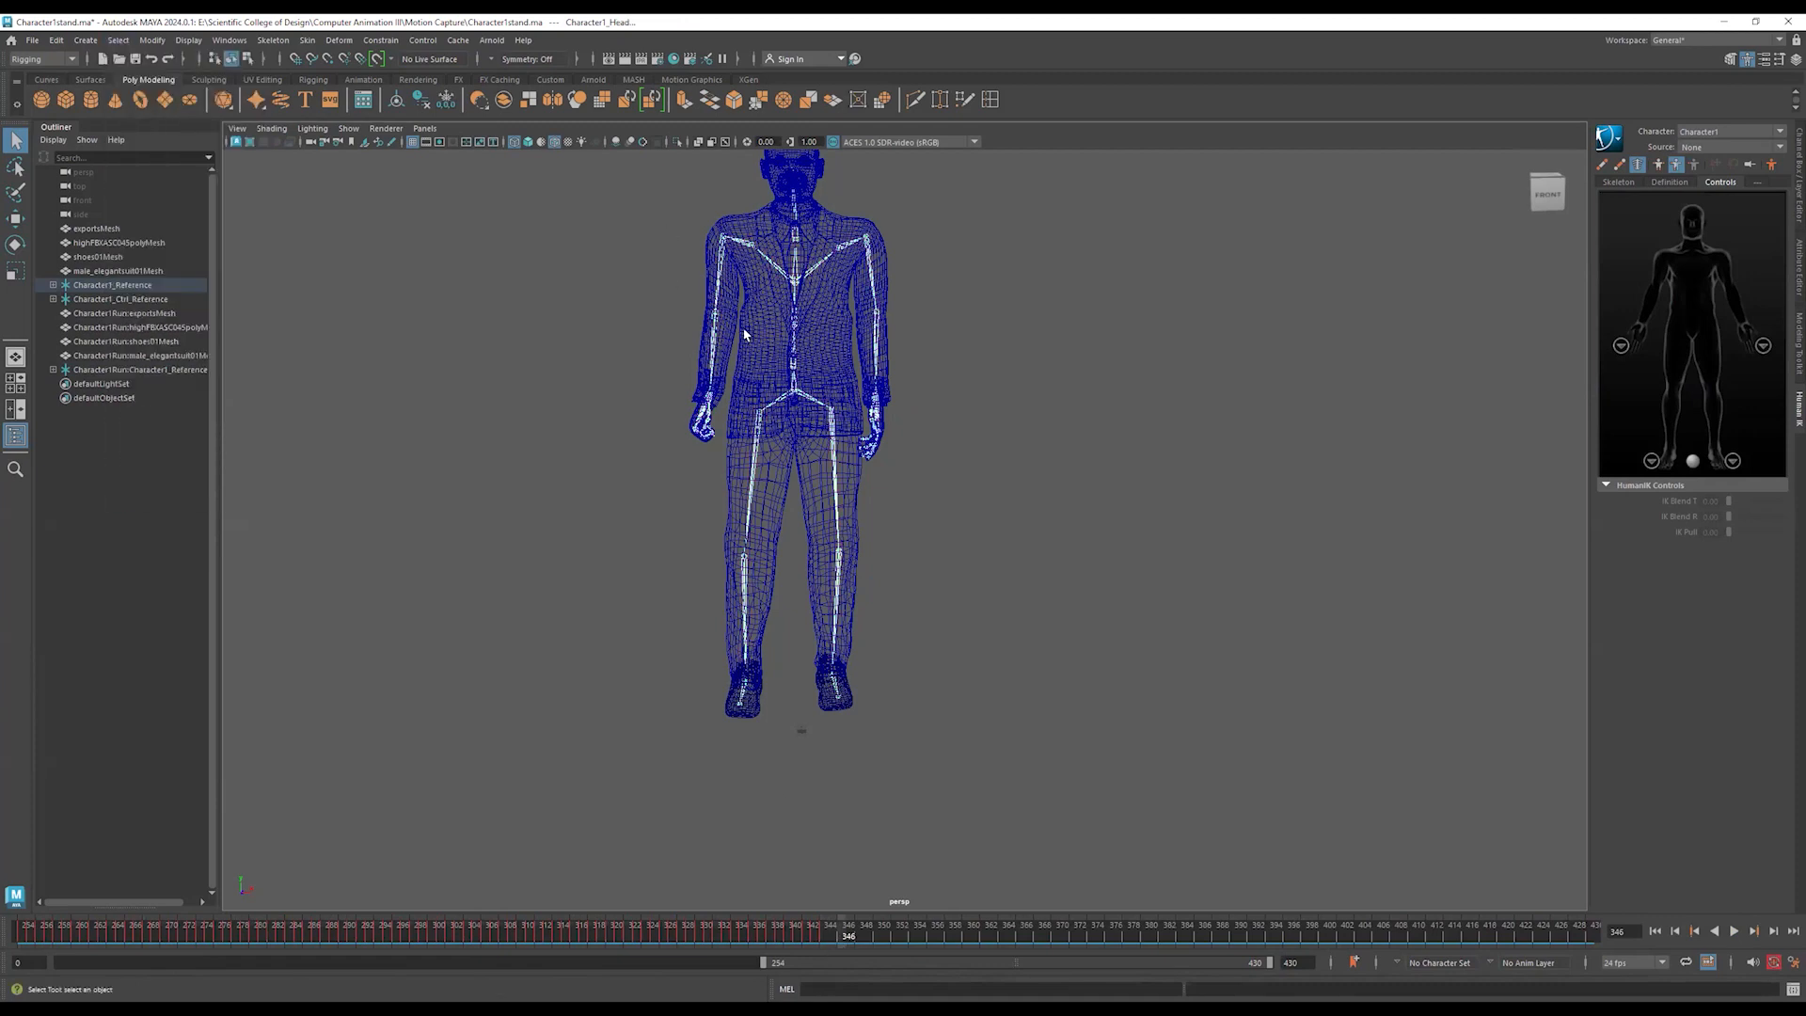
right_click(849, 938)
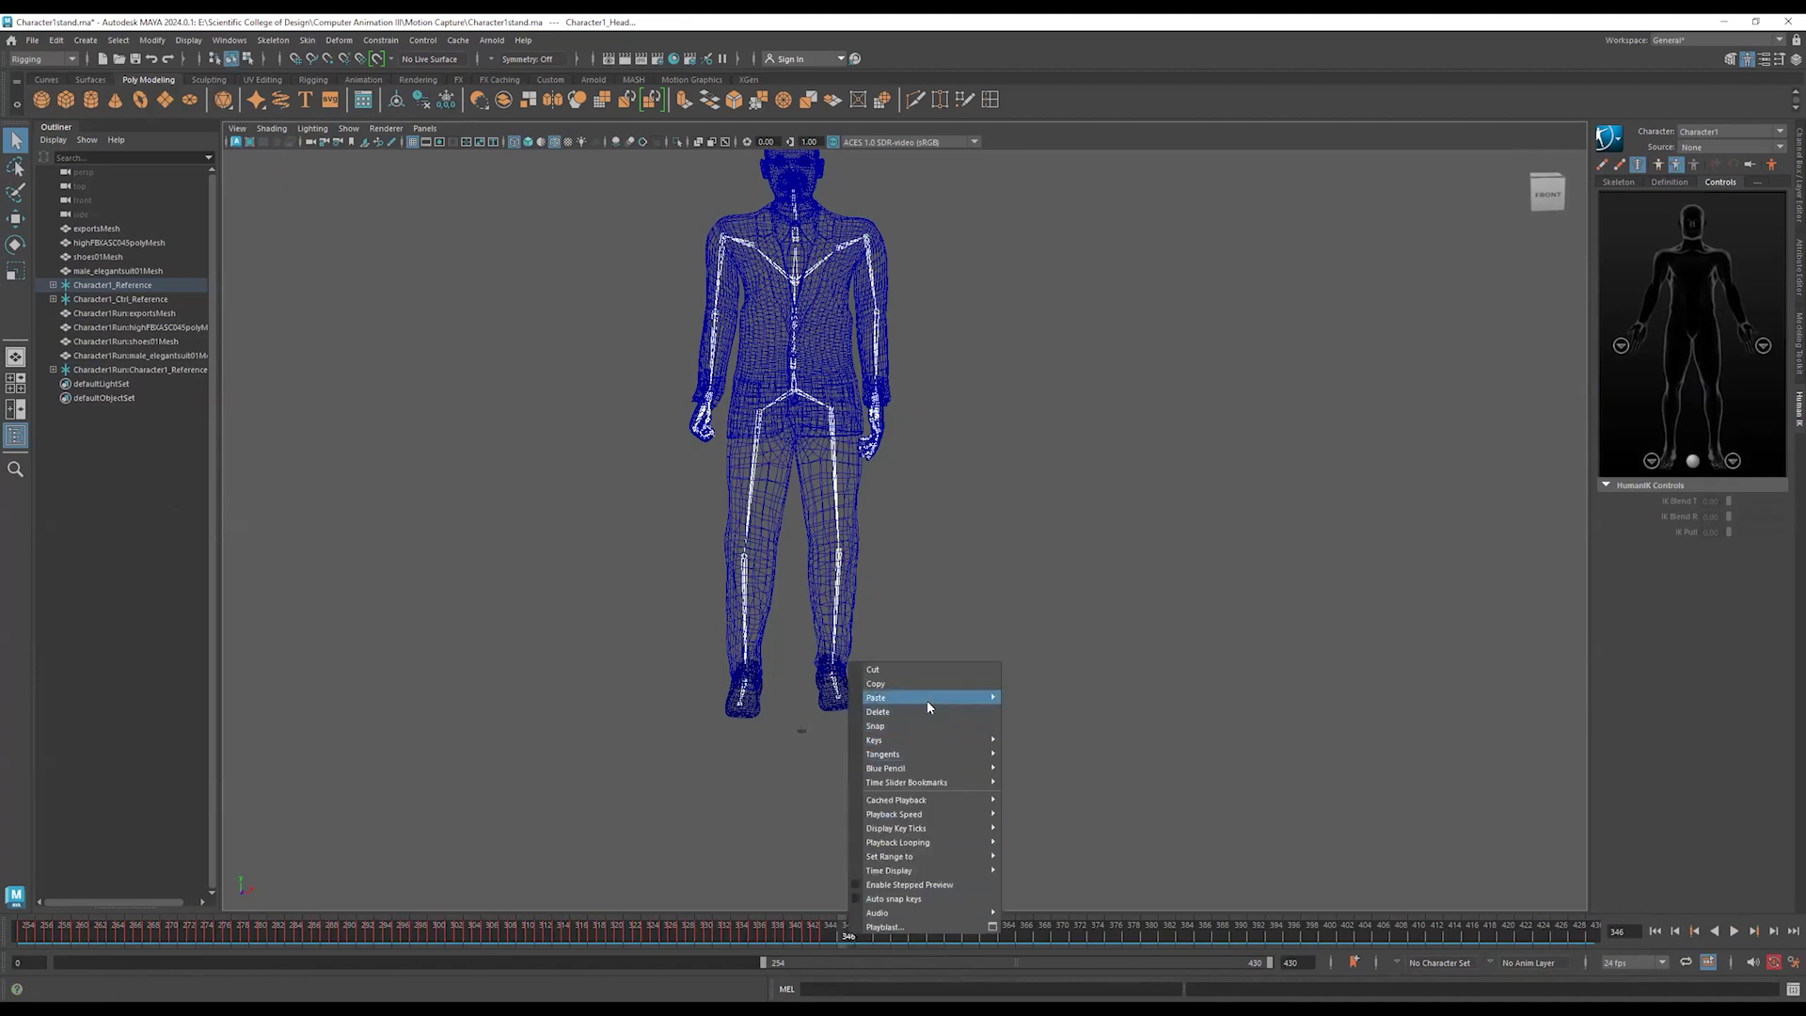
mouse_move(995, 699)
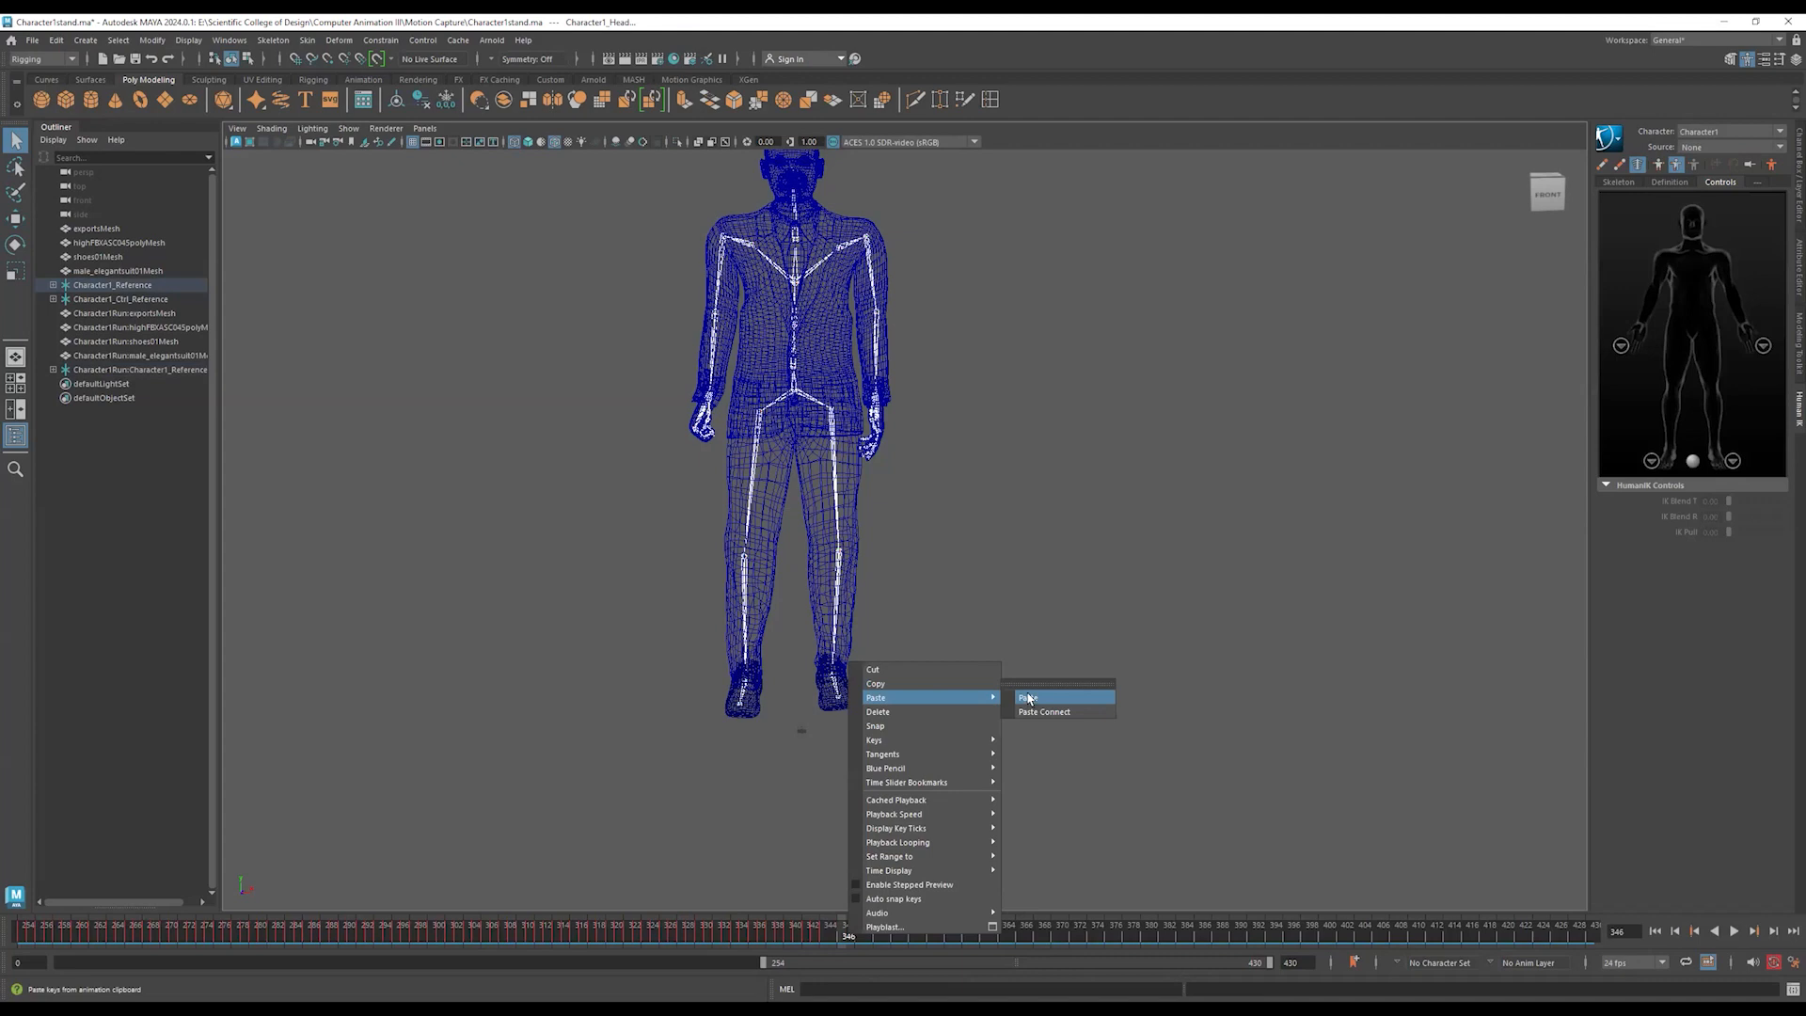
click(1028, 698)
- Restore the full time range and play the combined standing and running animation from the start
drag(763, 964, 57, 964)
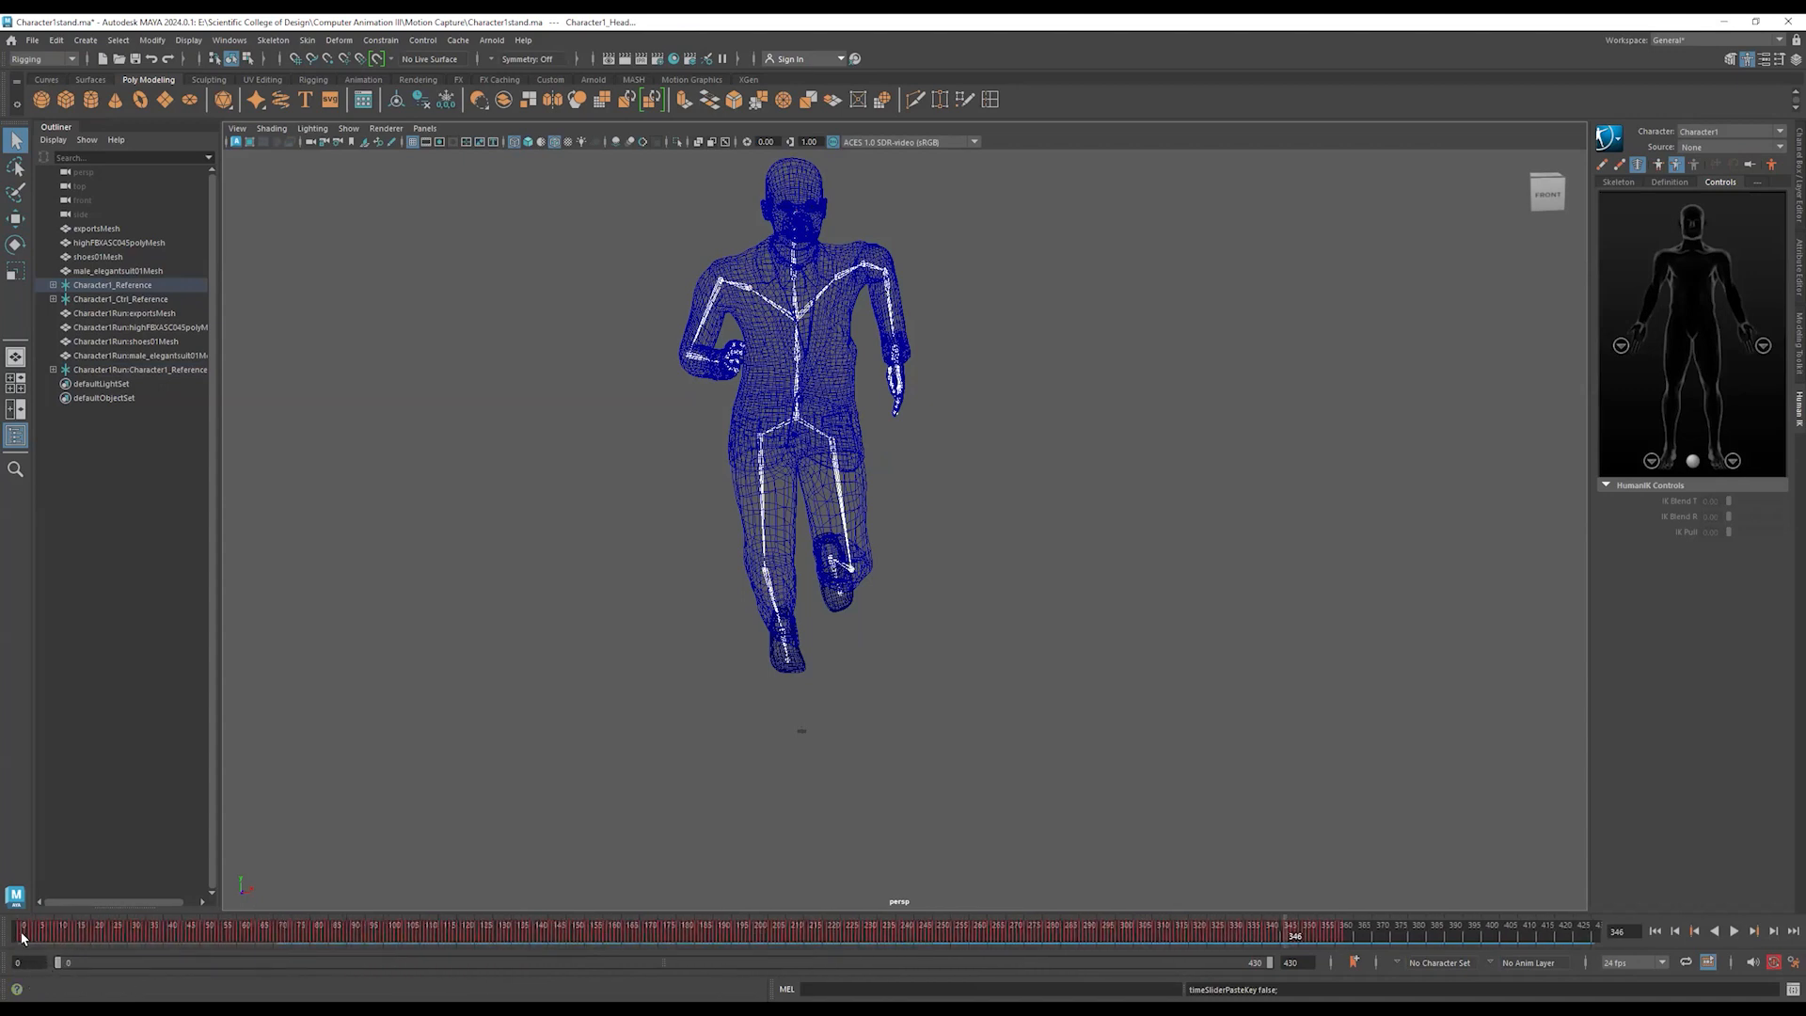
click(22, 931)
key(alt+v)
- Delete the imported Character1Run meshes and hips skeleton, and return to frame 0
drag(87, 934, 60, 934)
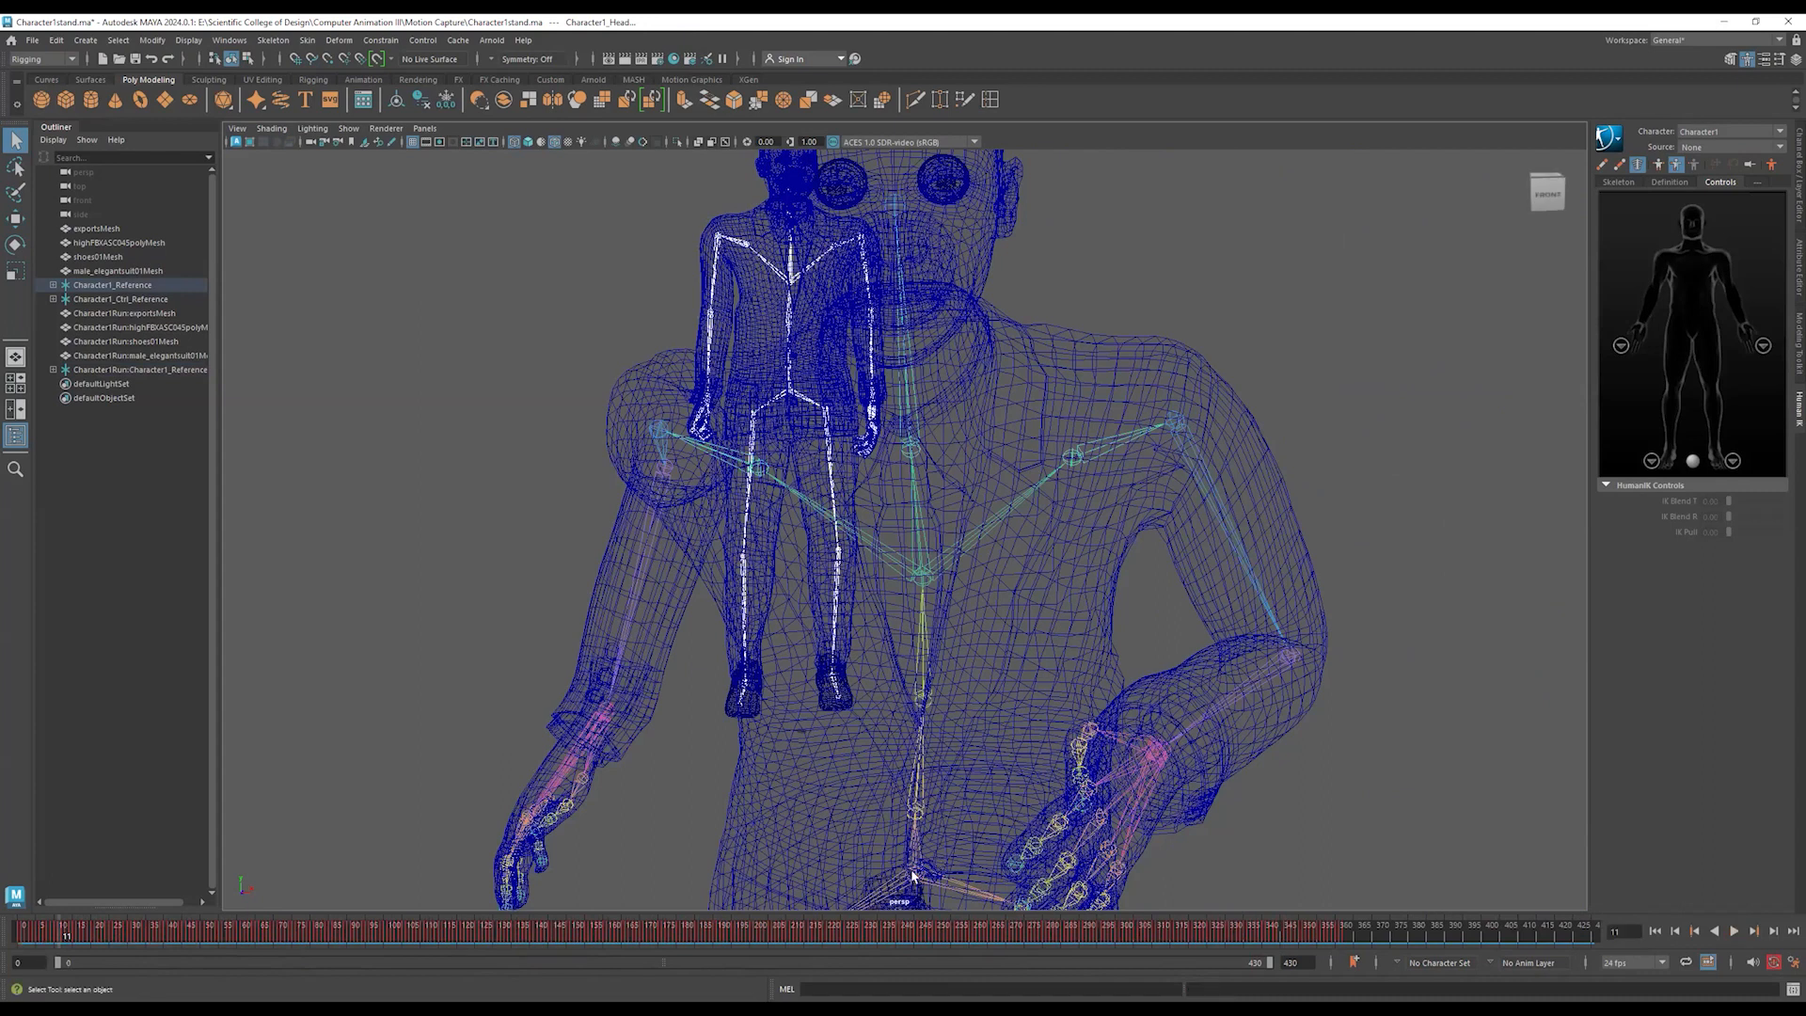
drag(116, 354, 121, 314)
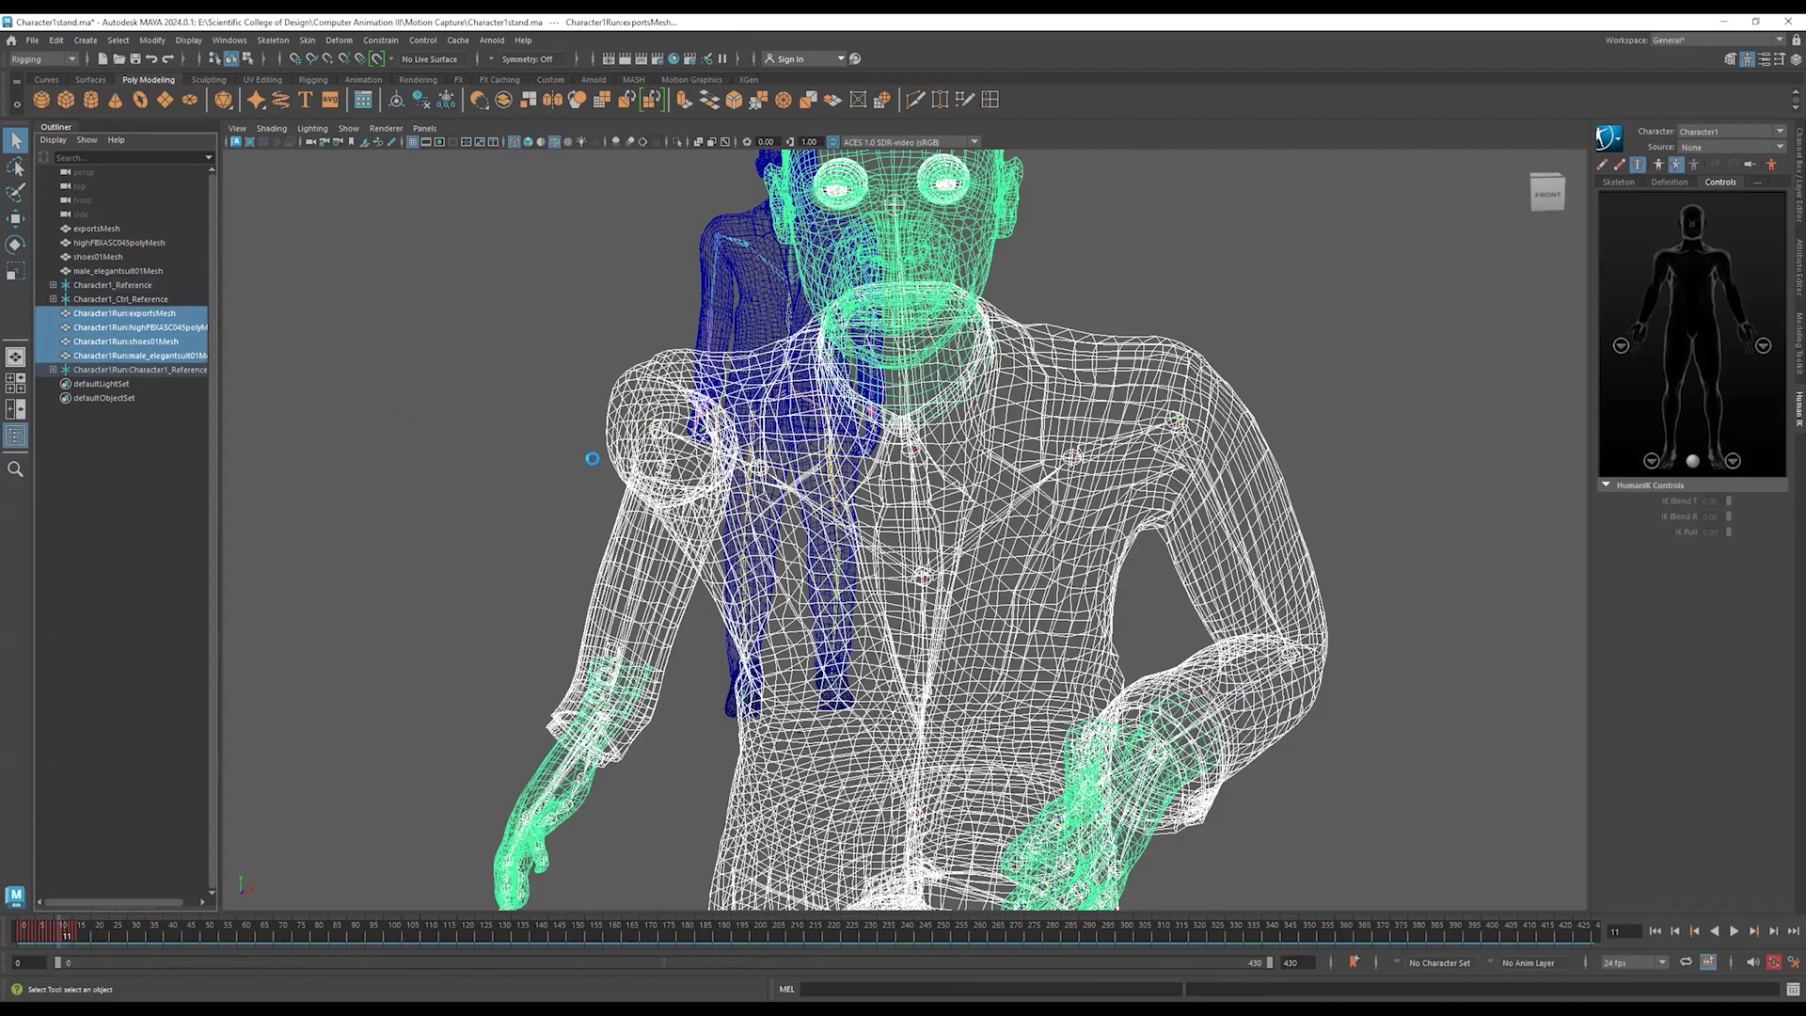
click(1654, 931)
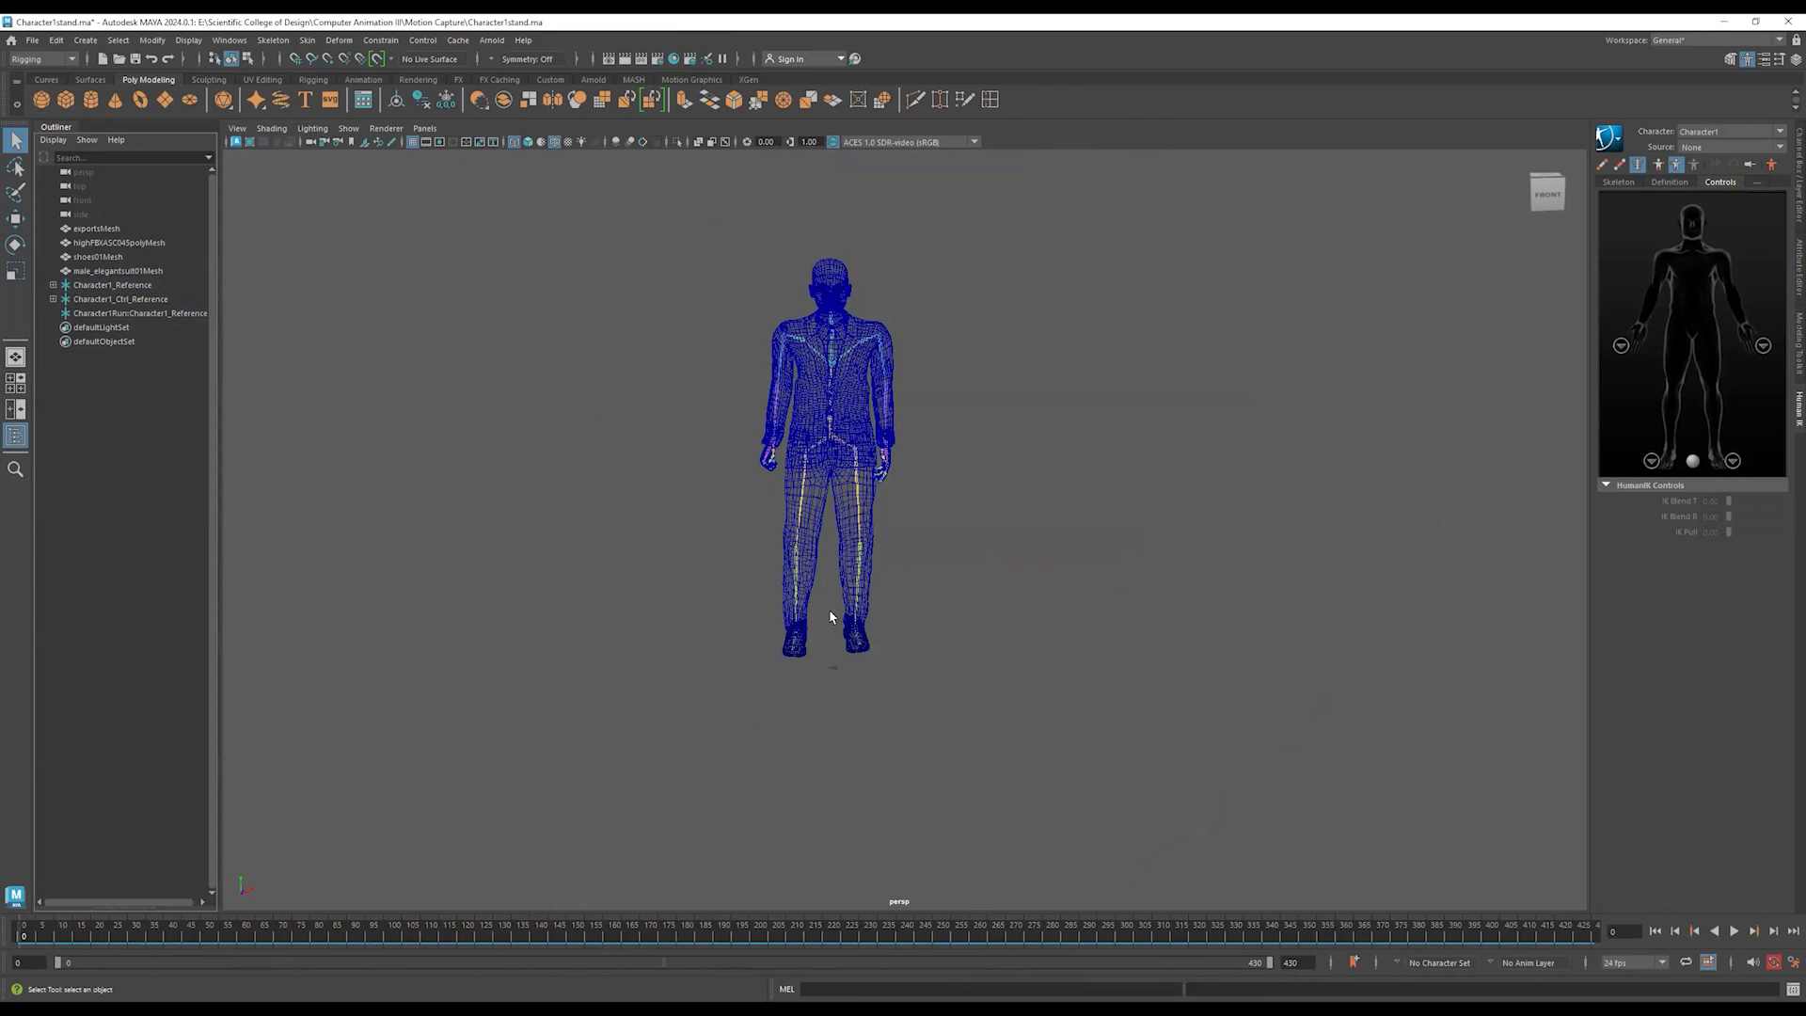
- Scrub the standing animation to frame 104 and switch the viewport to shaded display
alt+middle_drag(937, 610, 822, 618)
drag(26, 932, 409, 932)
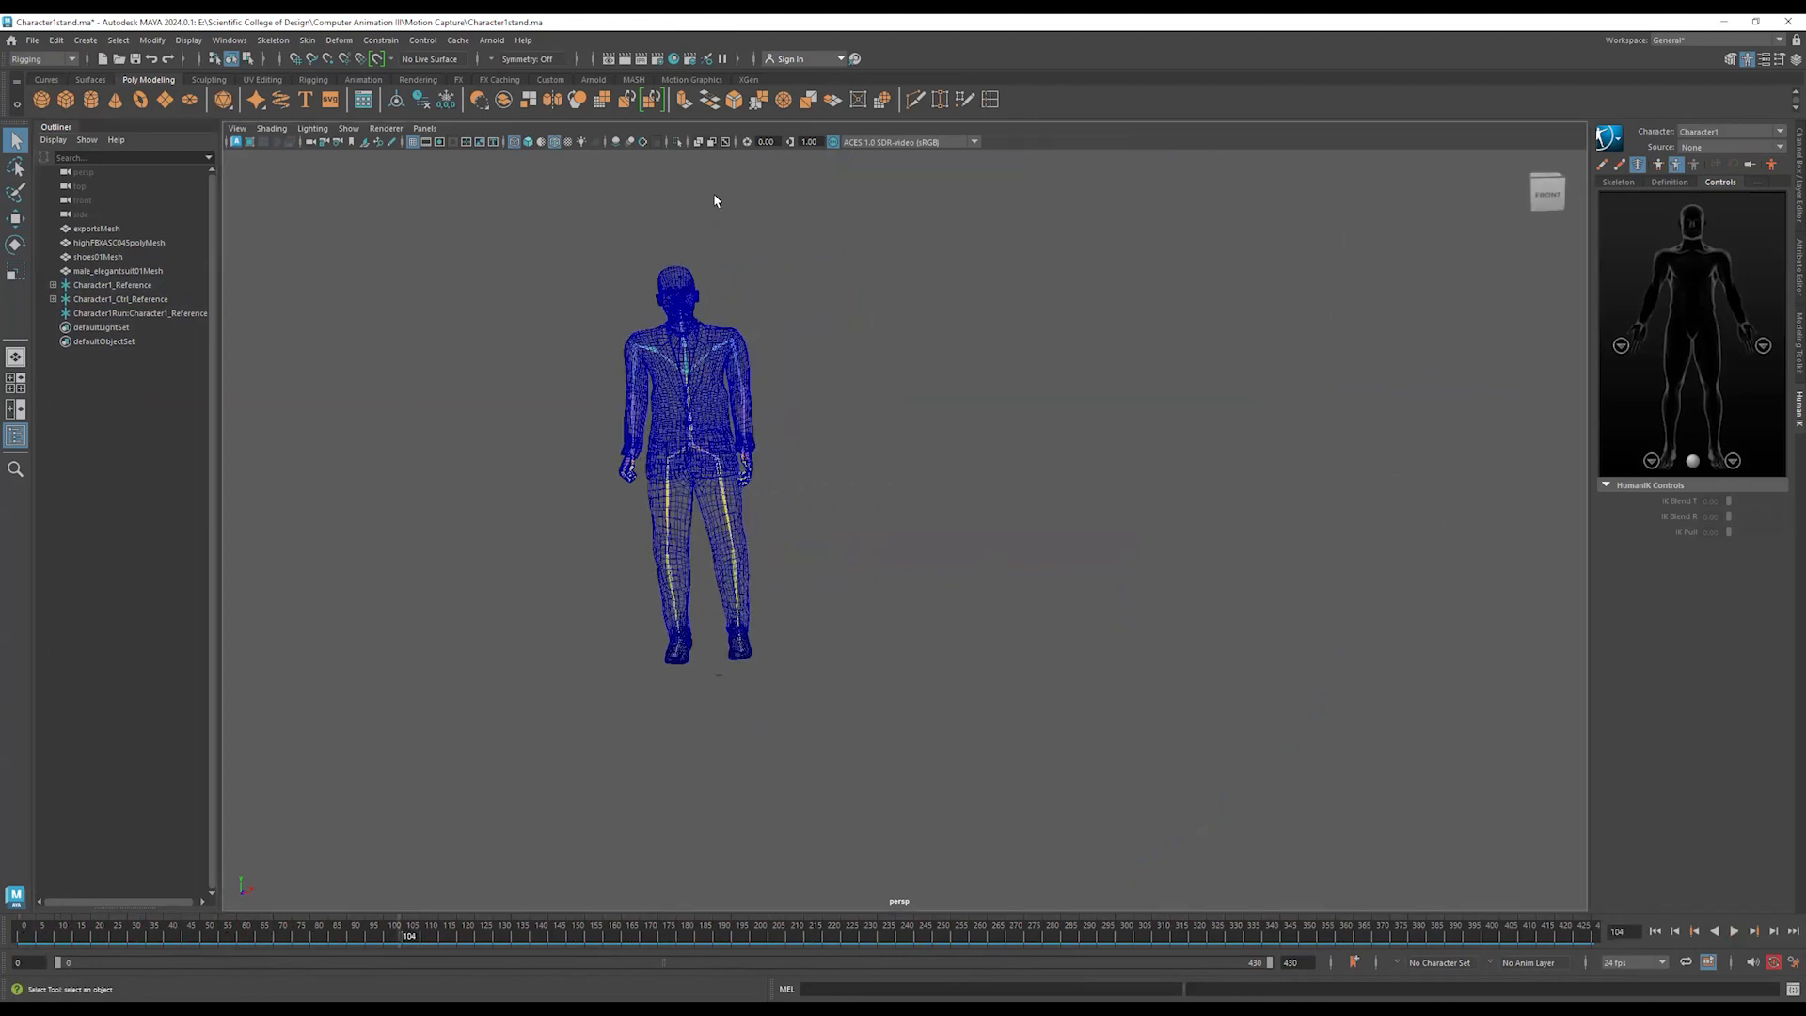
click(528, 141)
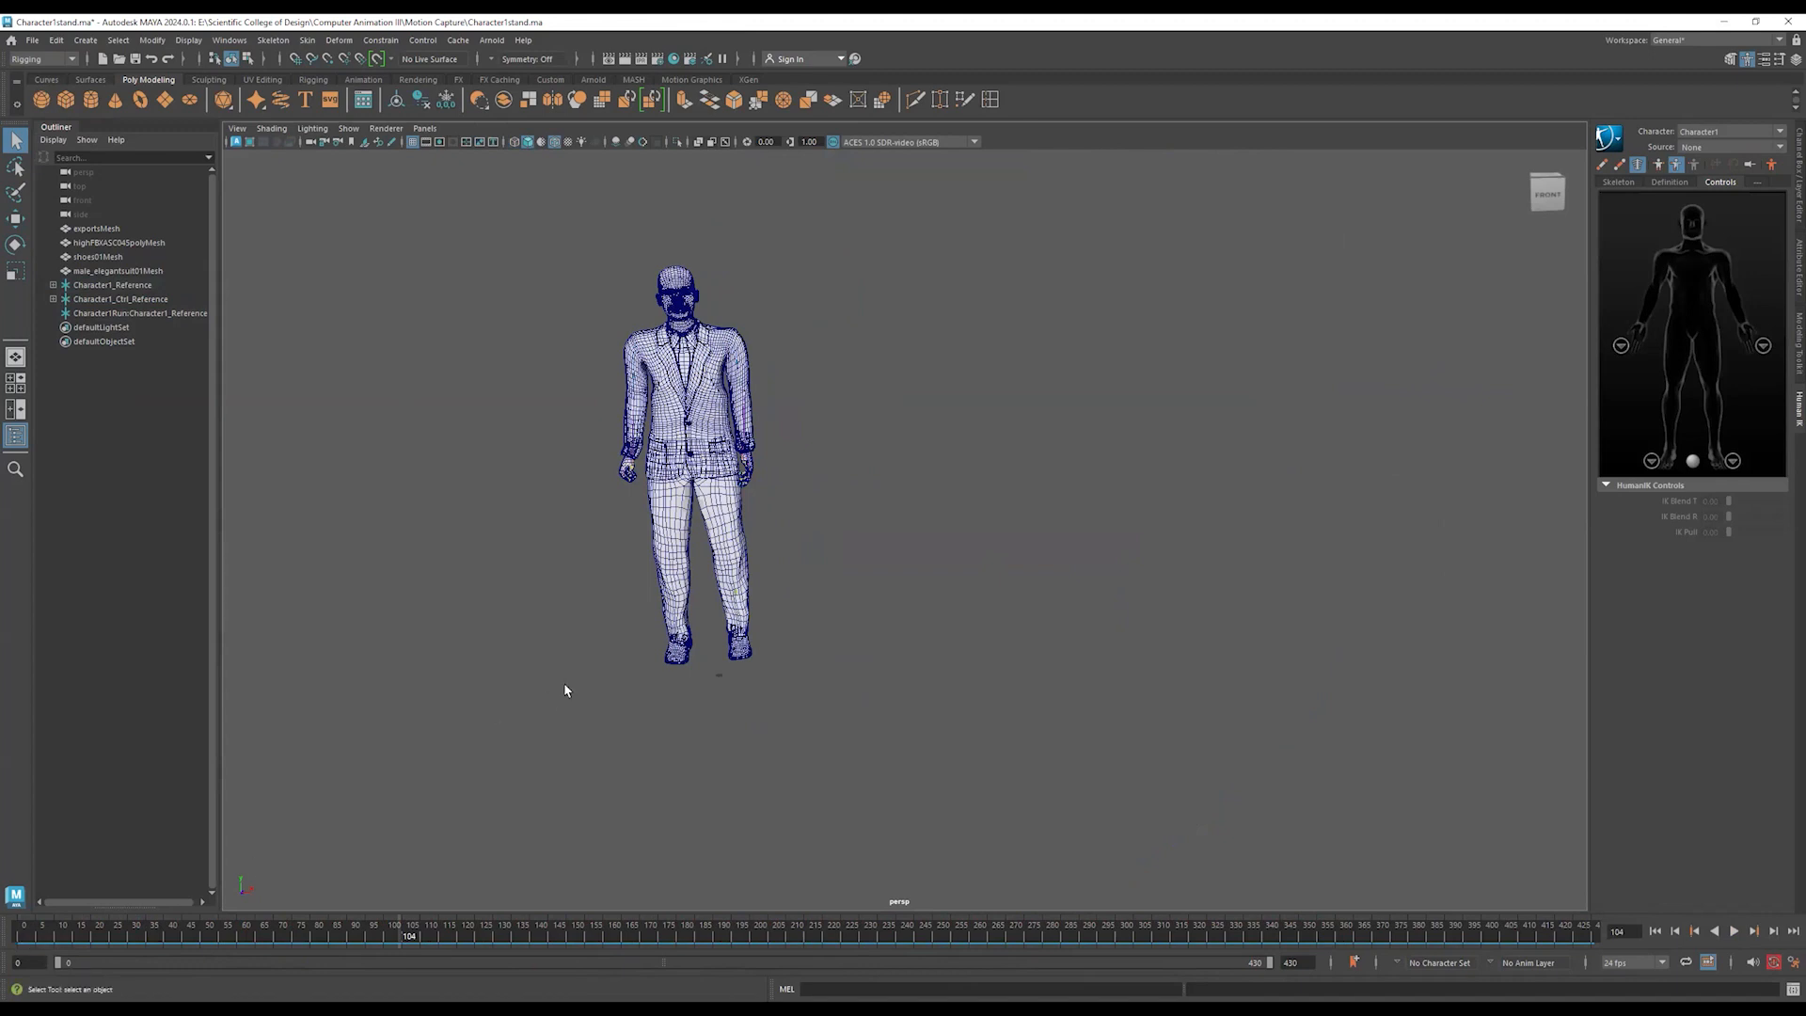
- Review the shaded character from an angled view up to frame 334, then select Character1_Hips to show its keys
alt+drag(564, 686, 624, 690)
drag(28, 933, 1251, 927)
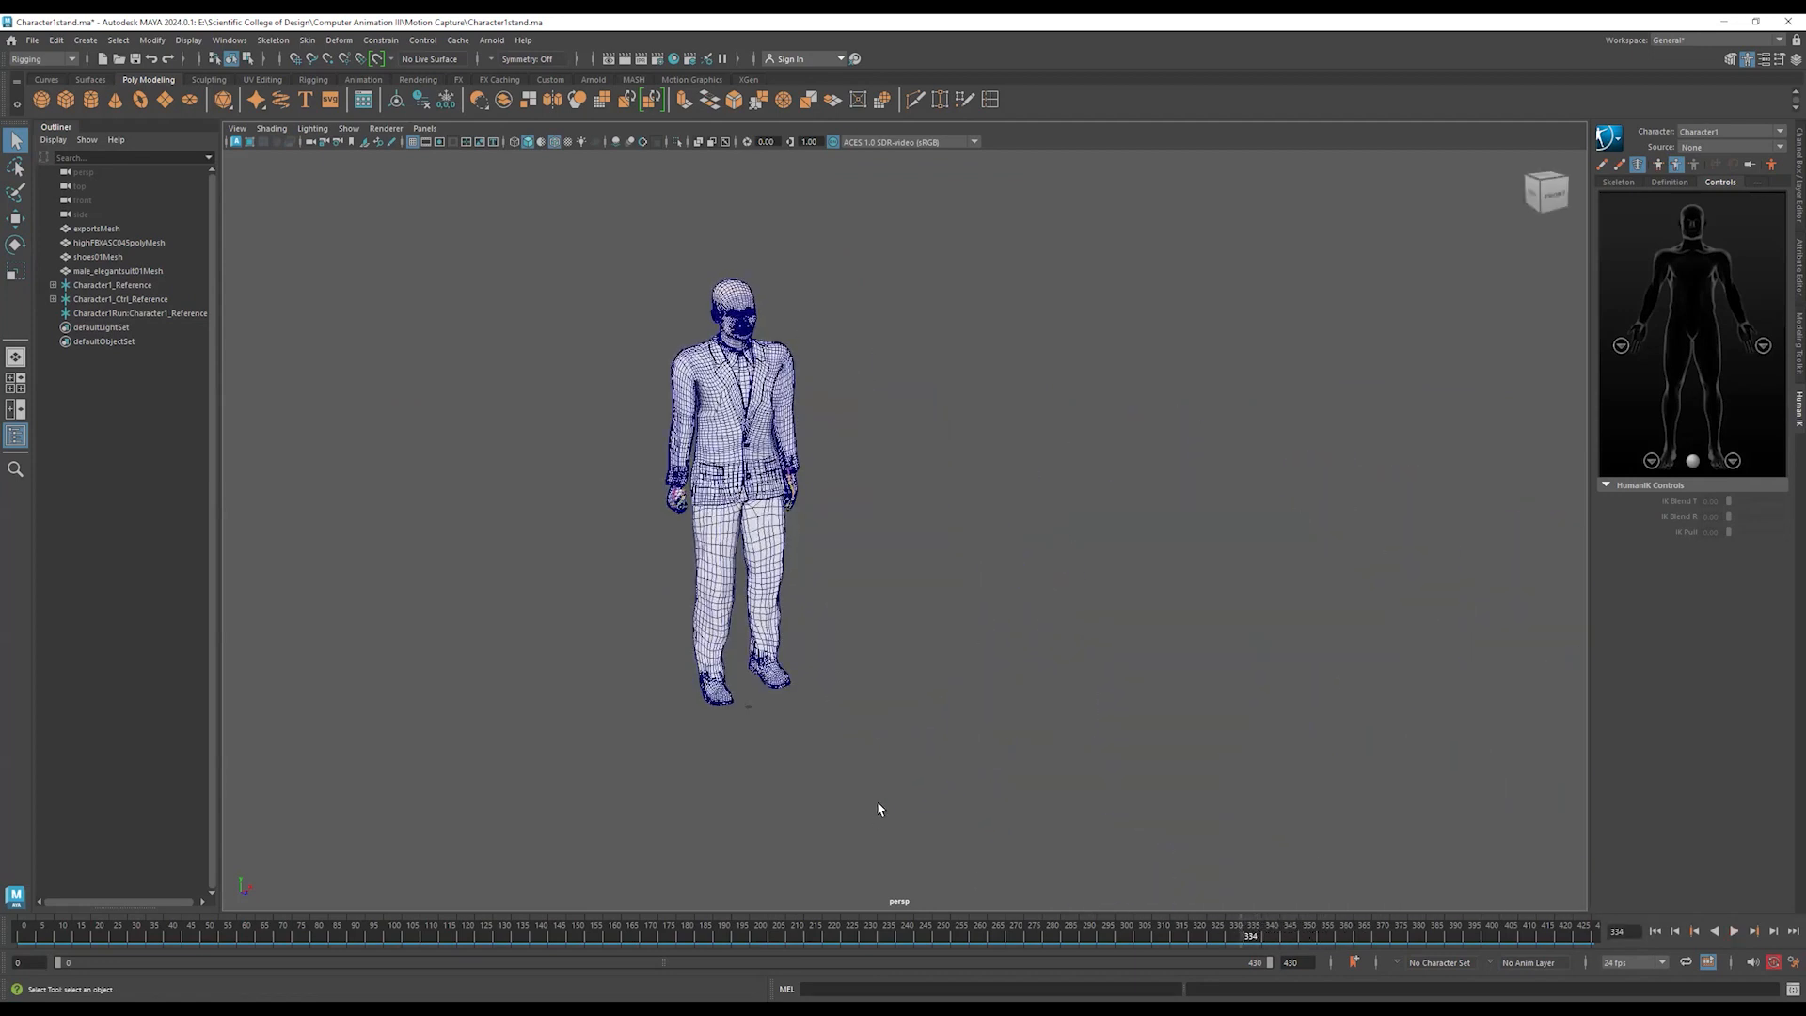
alt+drag(956, 689, 542, 698)
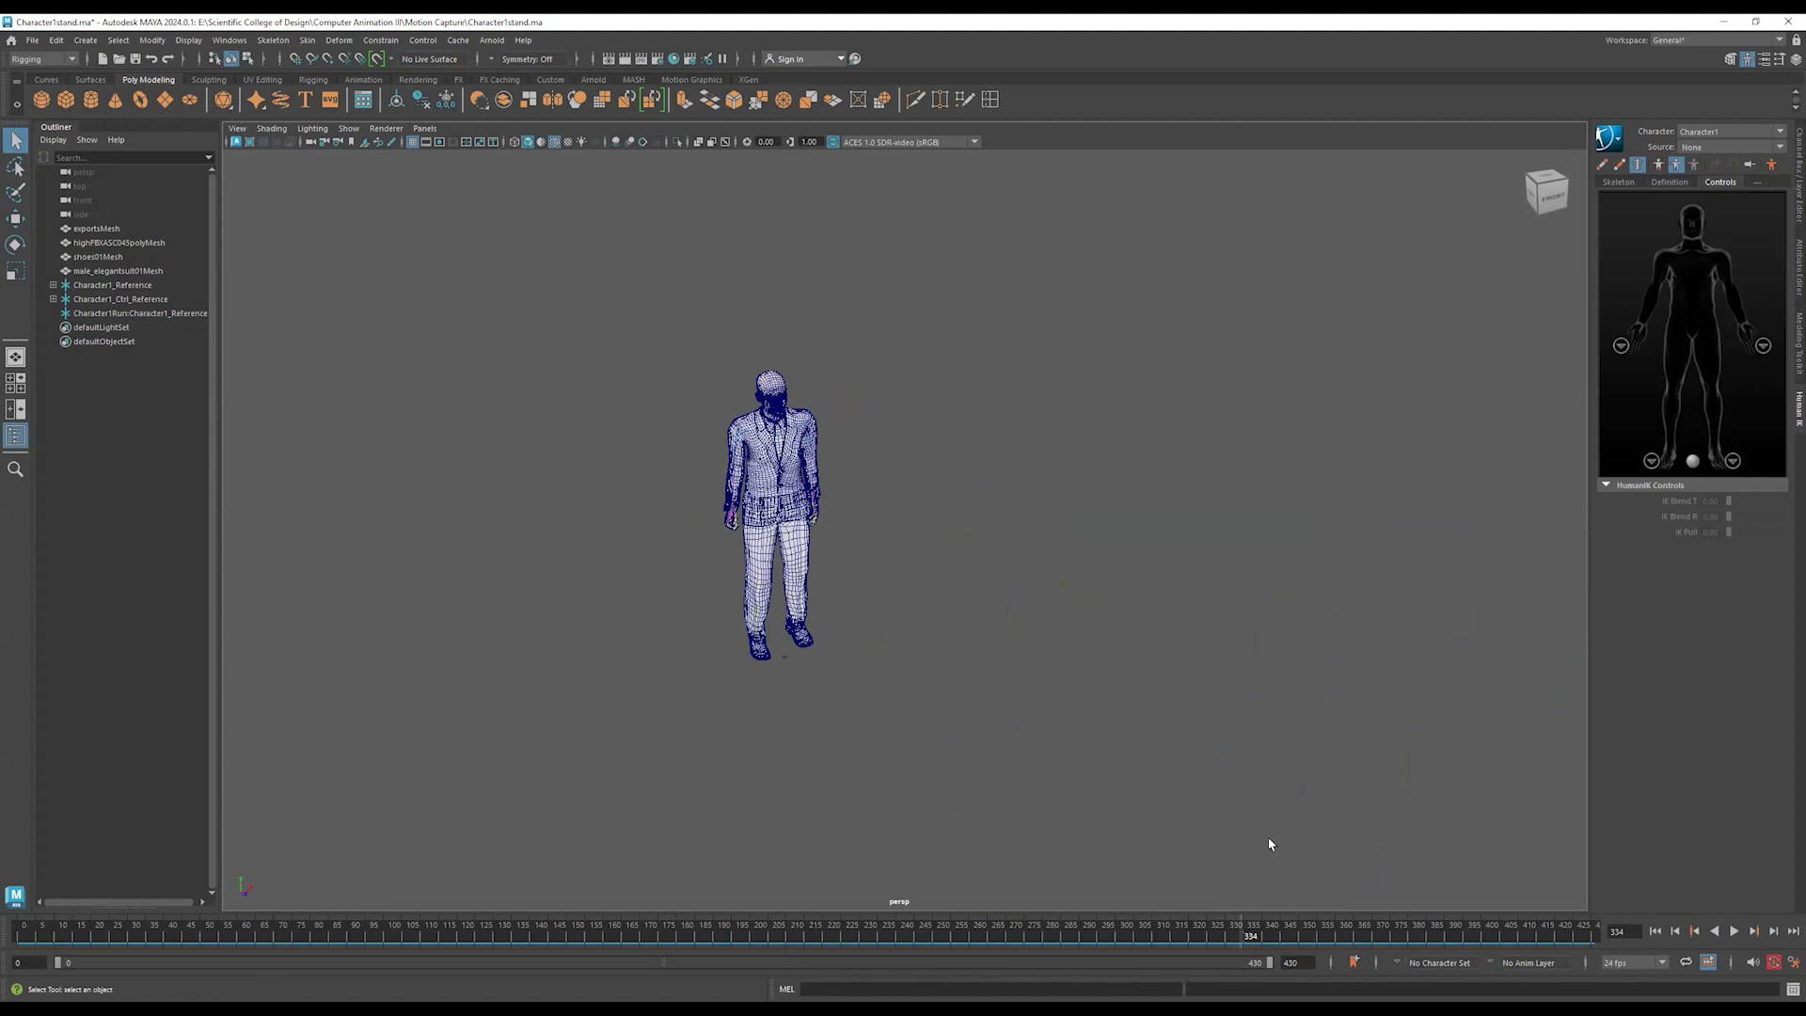
drag(837, 459, 715, 543)
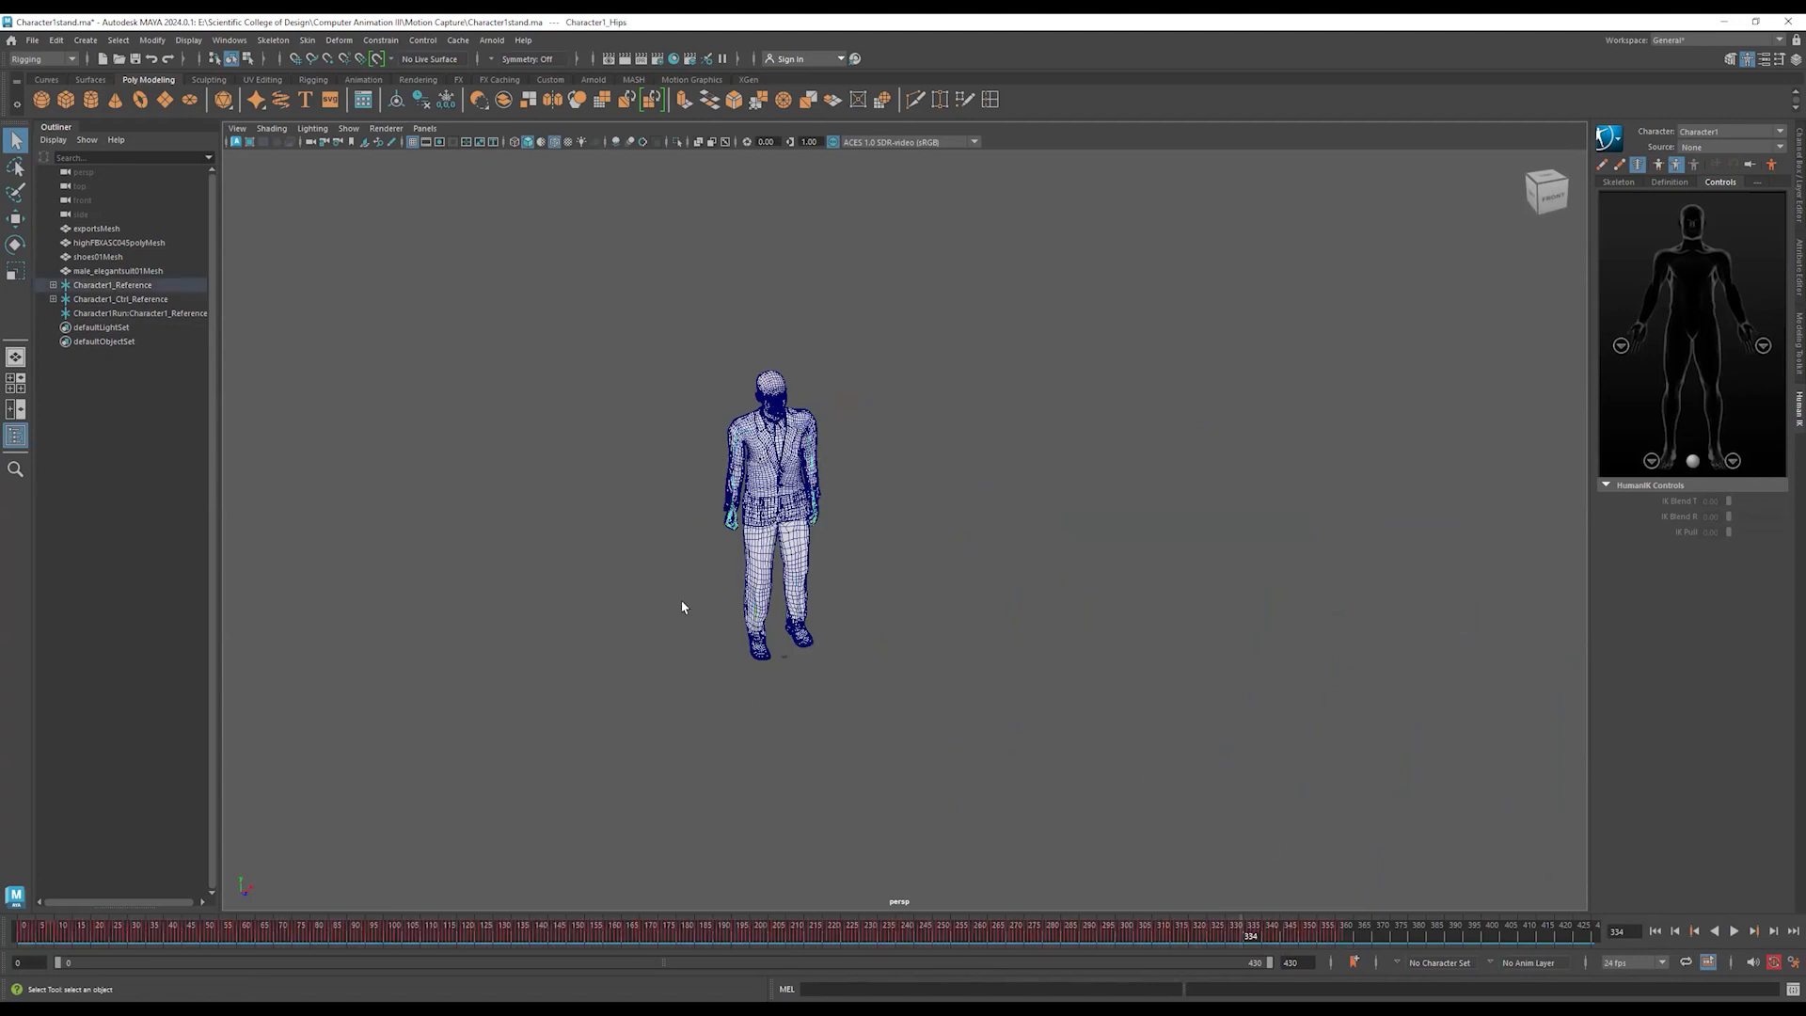